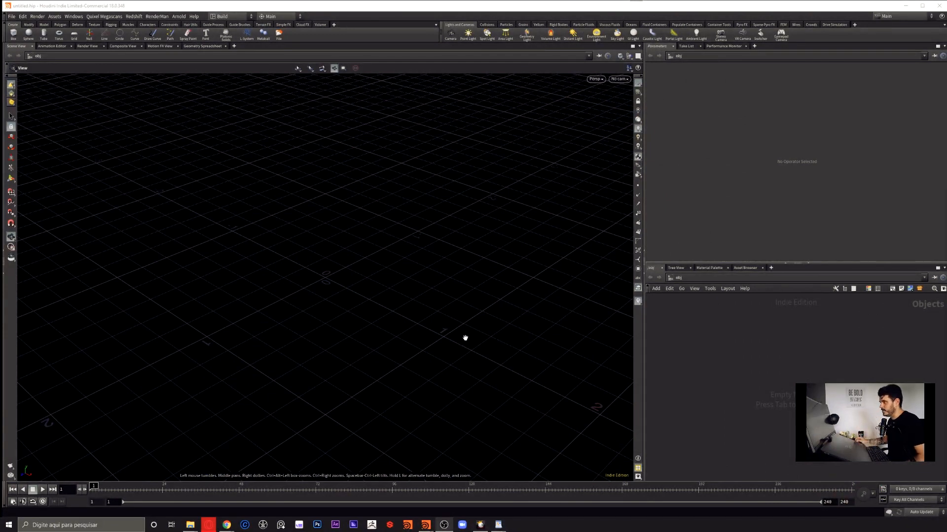
Switch the desktop layout to the custom RICK layout.
{"action": "mouse_move", "coordinate": [370, 279]}
{"action": "left_mouse_down"}
{"action": "mouse_move", "coordinate": [368, 319]}
{"action": "mouse_move", "coordinate": [368, 290]}
{"action": "left_mouse_up"}
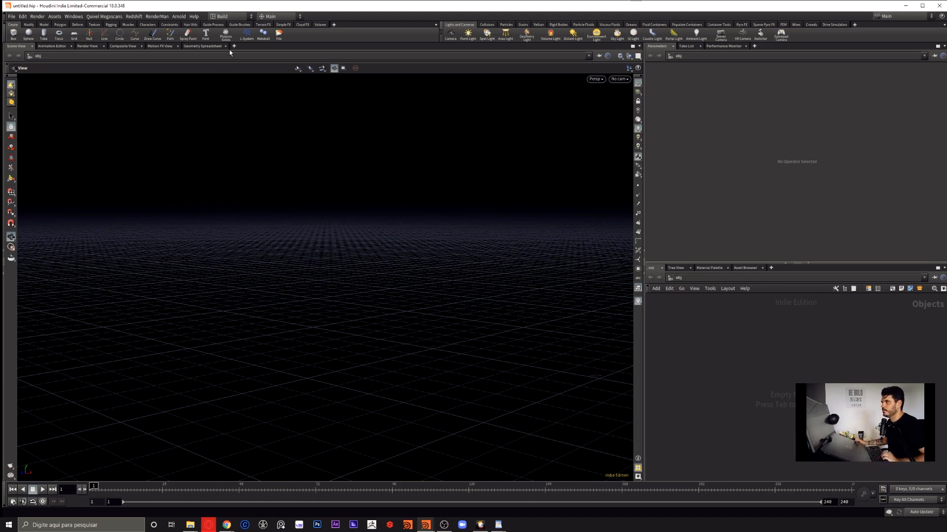
{"action": "left_click", "coordinate": [228, 18]}
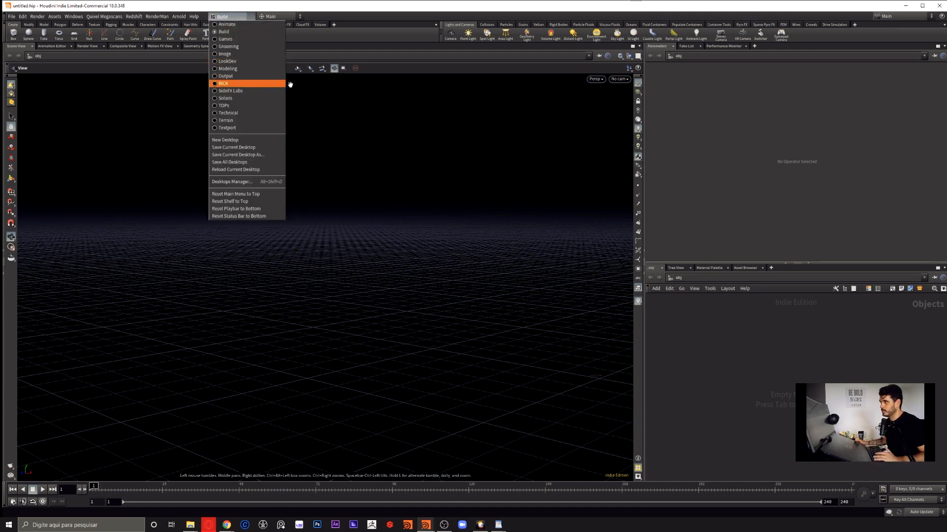
{"action": "left_click", "coordinate": [236, 83]}
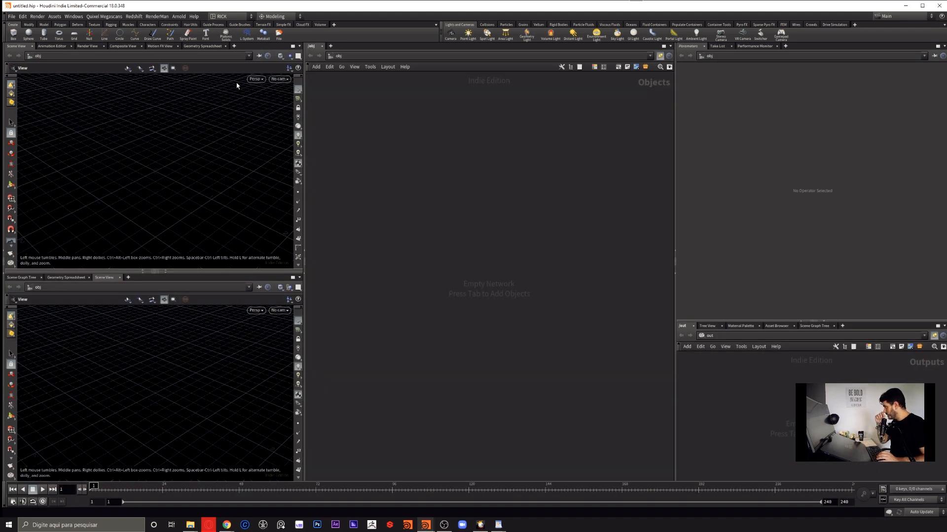
Add a Pig Head test geometry node to the empty object network.
{"action": "key", "text": "Tab"}
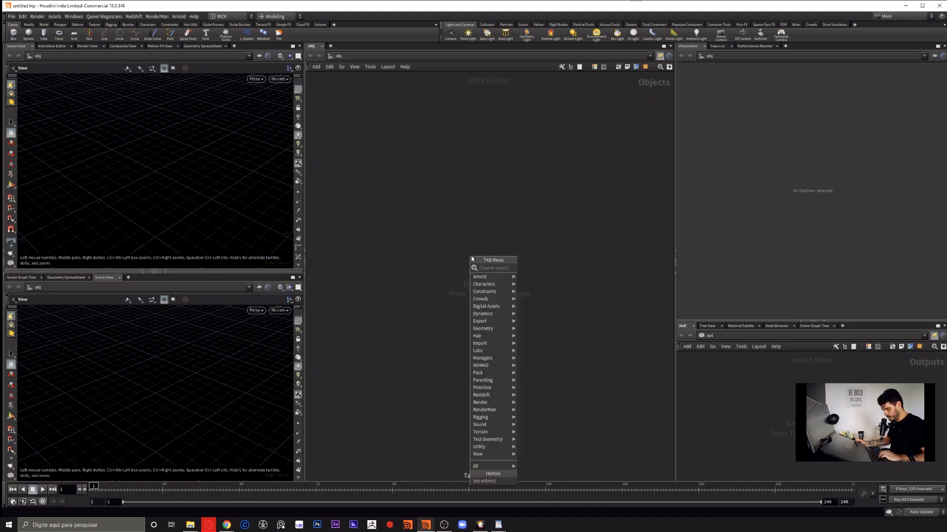
{"action": "type", "text": "ge"}
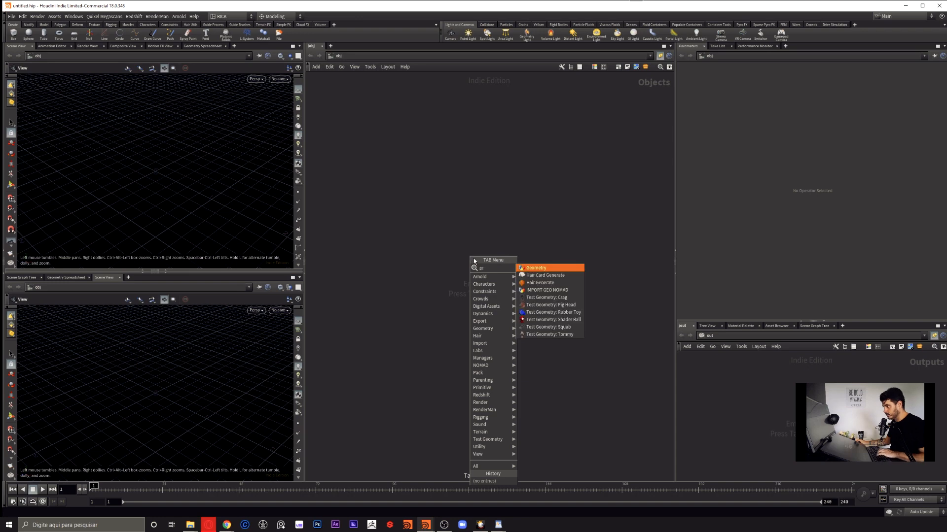
{"action": "left_click", "coordinate": [544, 306]}
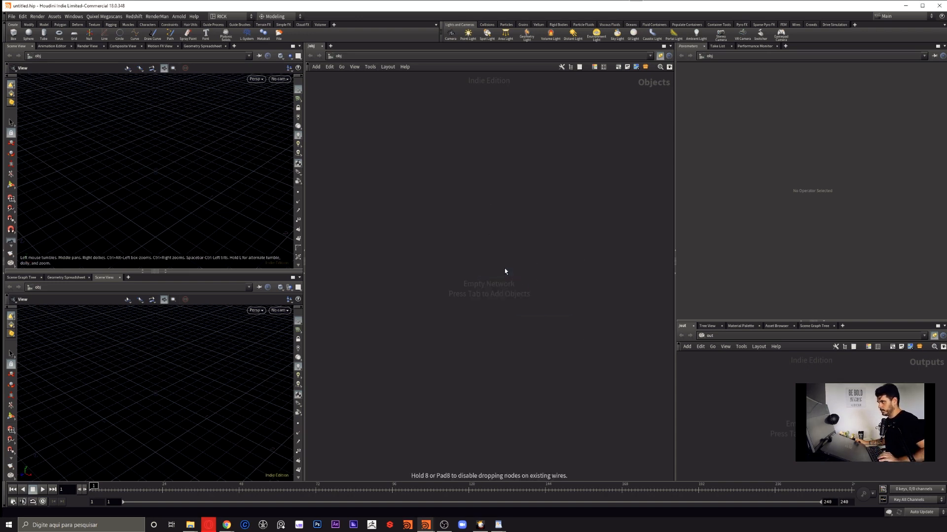
{"action": "left_click", "coordinate": [514, 227]}
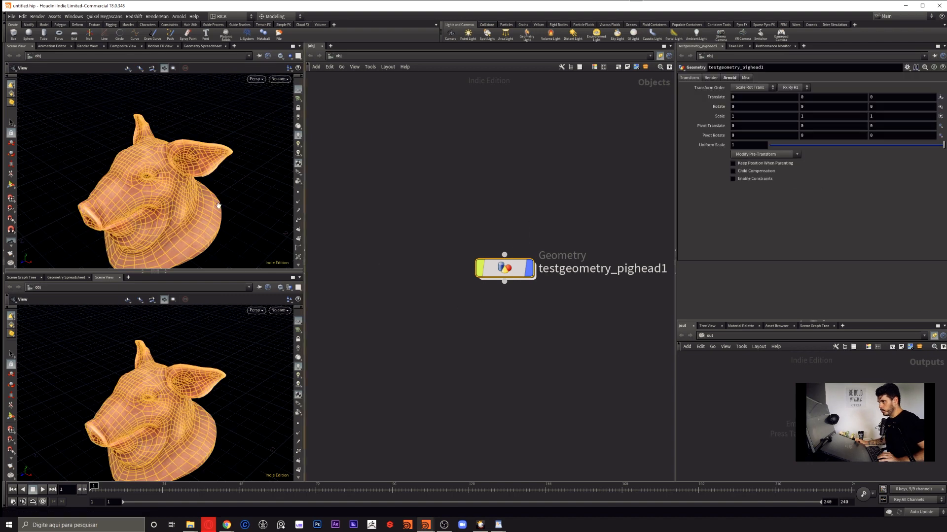
Inspect the pig head from several angles in the upper scene view and delete its node from the network.
{"action": "key", "text": "f"}
{"action": "left_click_drag", "start_coordinate": [160, 198], "coordinate": [244, 187]}
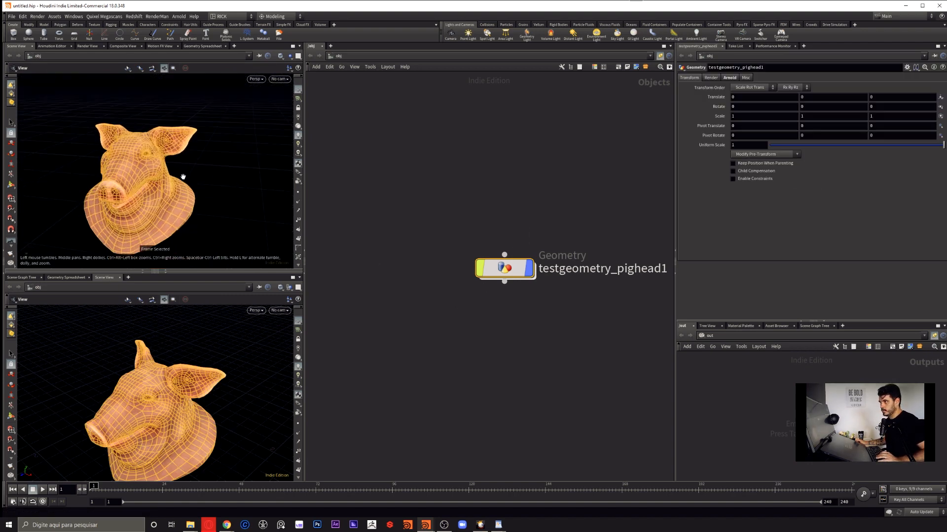
{"action": "key", "text": "s"}
{"action": "left_click", "coordinate": [252, 168]}
{"action": "middle_click_drag", "start_coordinate": [196, 200], "coordinate": [209, 182], "text": "alt"}
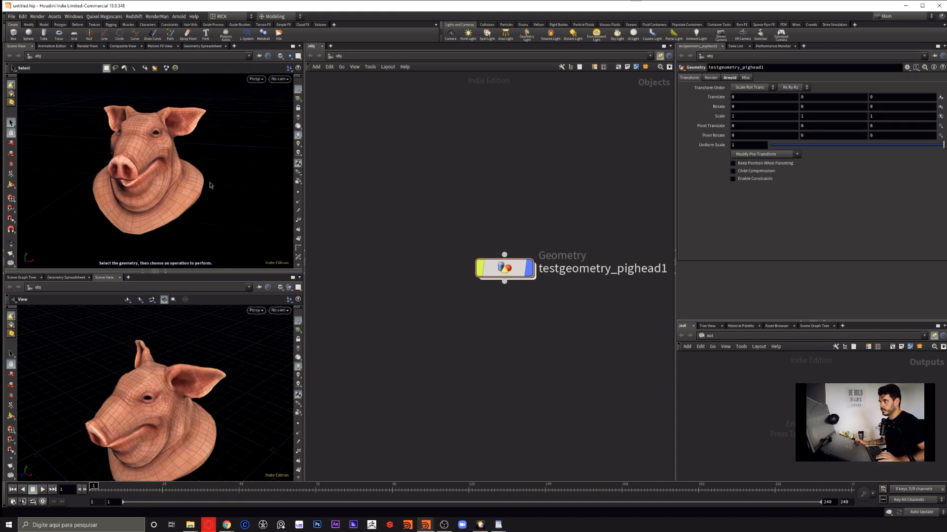
{"action": "left_click_drag", "start_coordinate": [209, 182], "coordinate": [164, 193], "text": "alt"}
{"action": "left_click", "coordinate": [164, 193]}
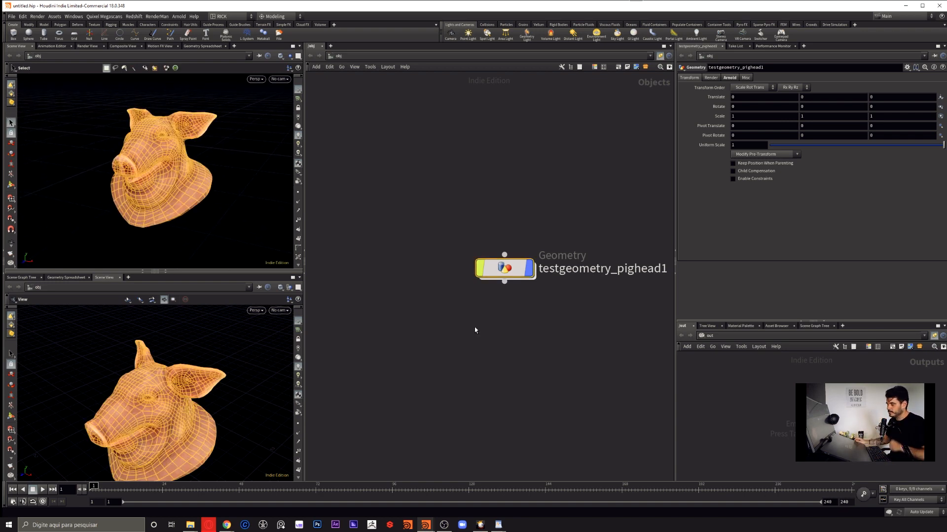
{"action": "left_click_drag", "start_coordinate": [533, 216], "coordinate": [472, 343]}
{"action": "key", "text": "Delete"}
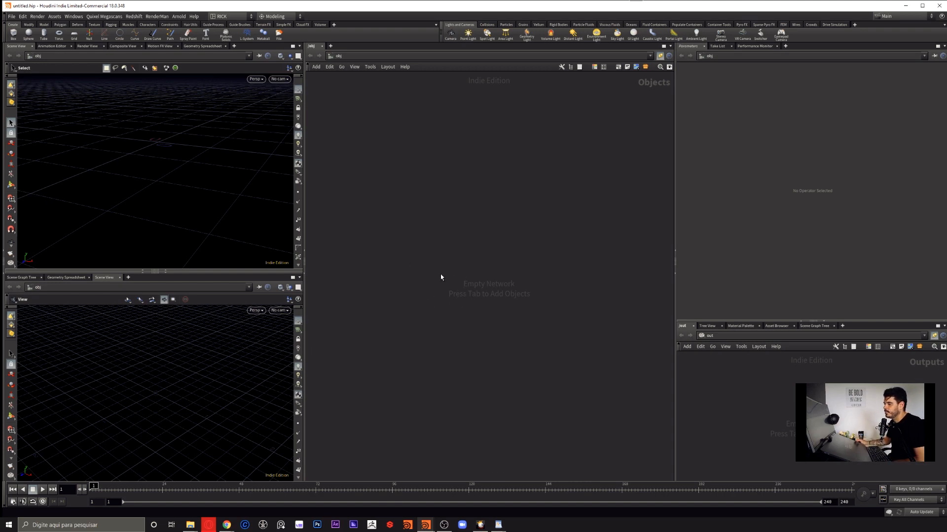
Add a standard Light node to the object network.
{"action": "key", "text": "Tab"}
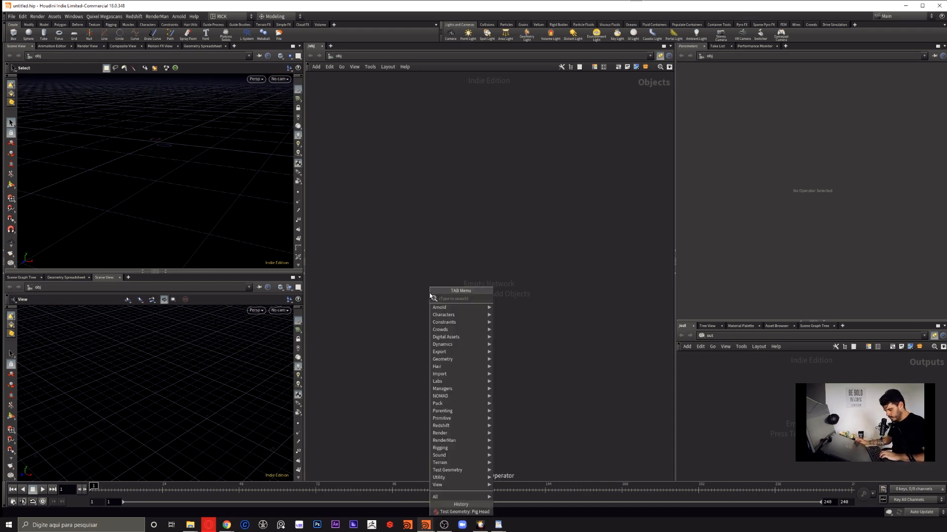
{"action": "type", "text": "e"}
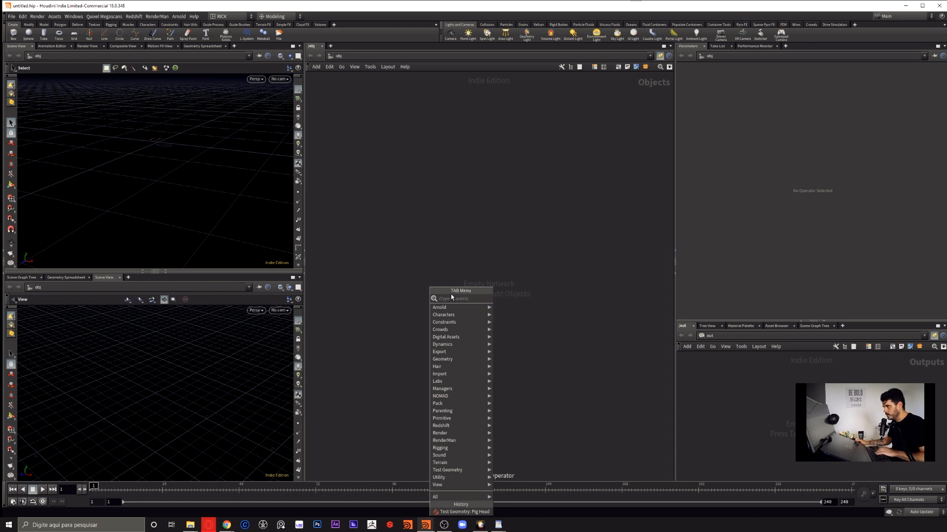
{"action": "key", "text": "Escape"}
{"action": "key", "text": "Tab"}
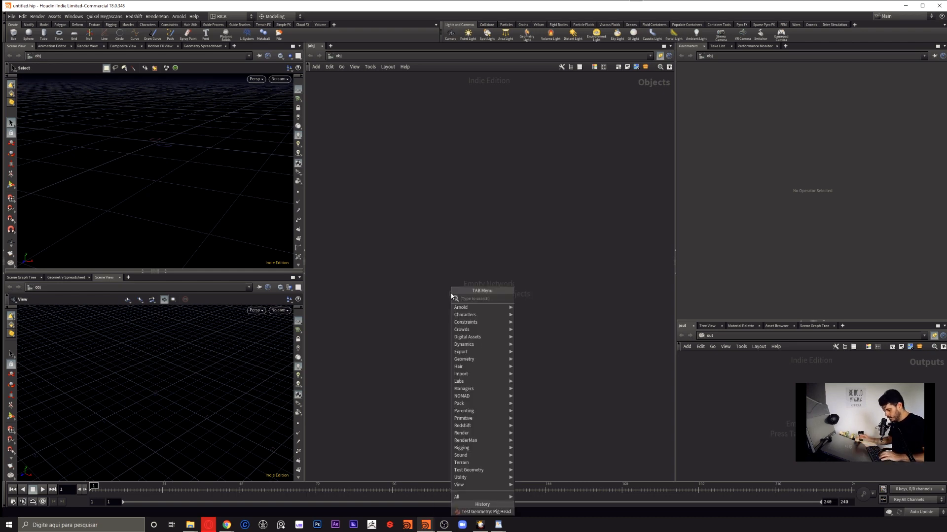
{"action": "type", "text": "ligh"}
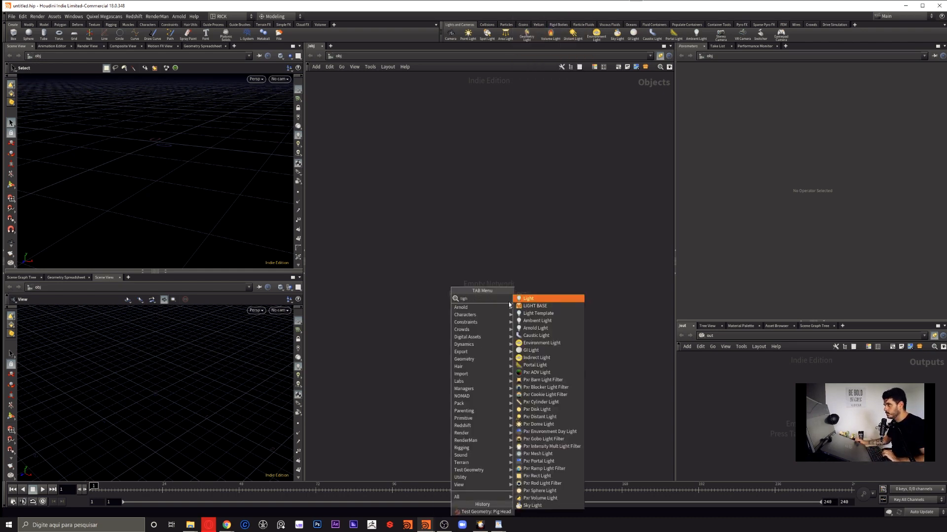
{"action": "key", "text": "Return"}
{"action": "left_click", "coordinate": [490, 280]}
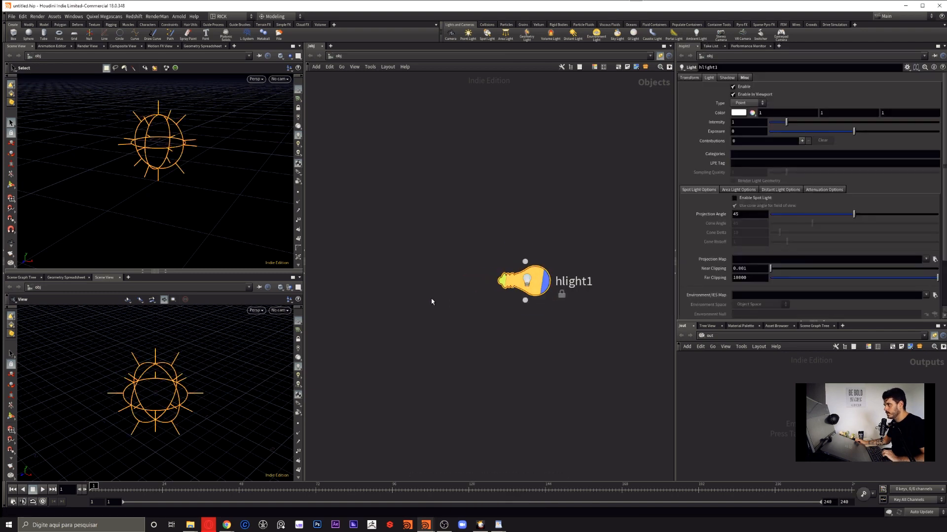
Add a Camera node beside the light in the object network.
{"action": "left_click", "coordinate": [433, 302]}
{"action": "key", "text": "Tab"}
{"action": "type", "text": "ca"}
{"action": "left_click", "coordinate": [494, 290]}
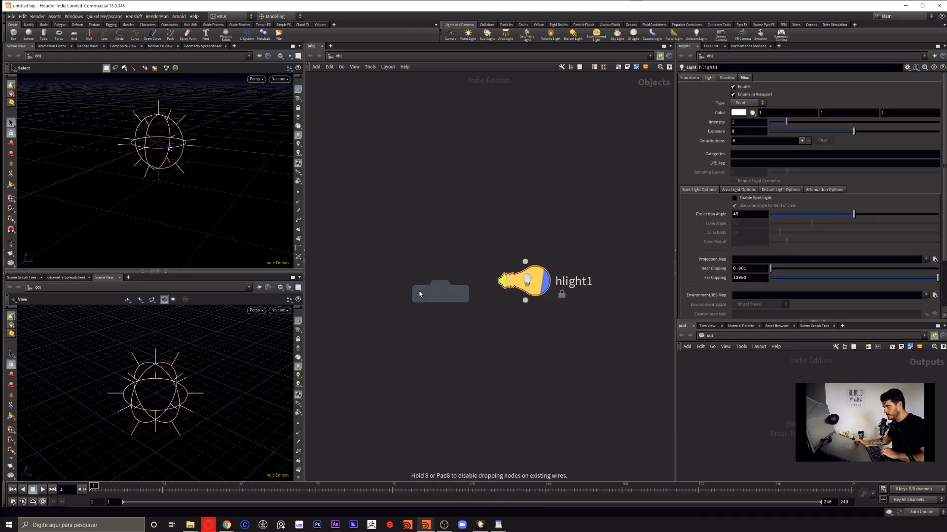
{"action": "left_click", "coordinate": [416, 292]}
Select both the camera and light nodes and delete them from the object network.
{"action": "key", "text": "Tab"}
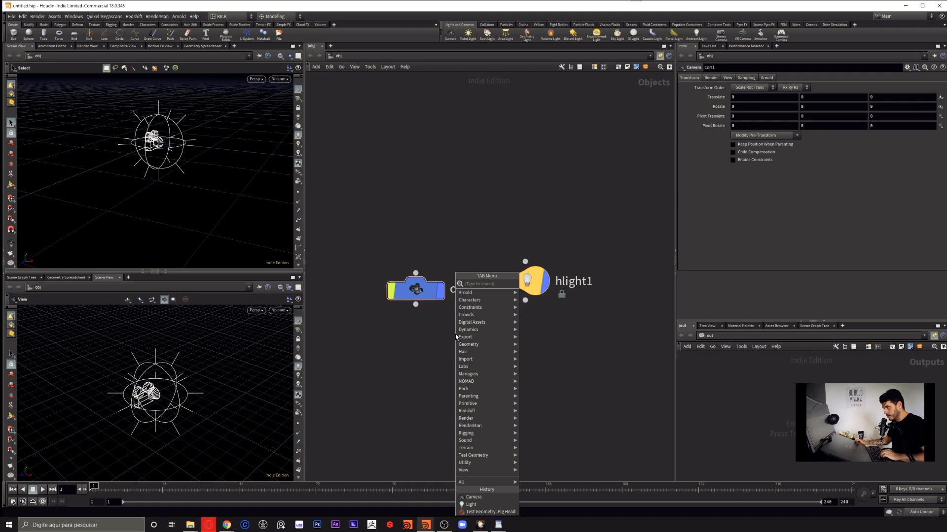
{"action": "left_click", "coordinate": [432, 347]}
{"action": "left_click_drag", "start_coordinate": [576, 194], "coordinate": [412, 384]}
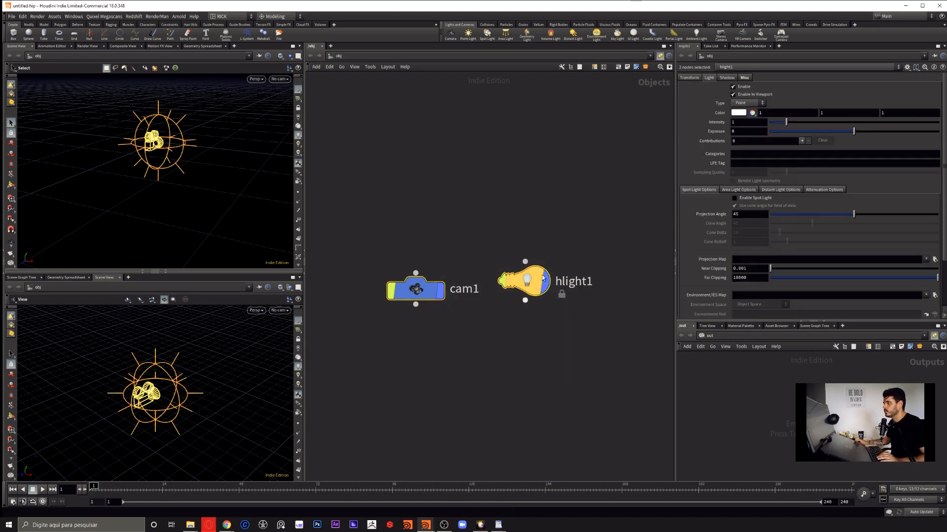
{"action": "left_click_drag", "start_coordinate": [643, 198], "coordinate": [379, 363]}
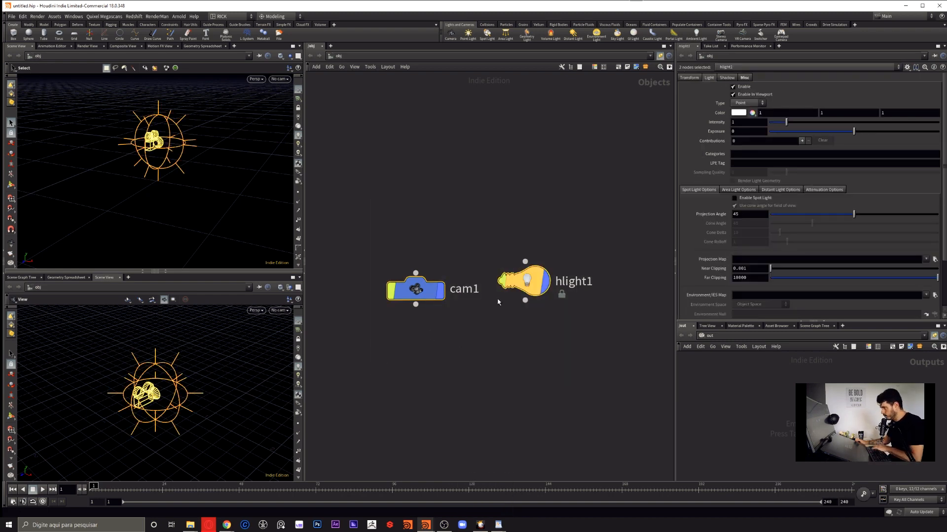
{"action": "key", "text": "Delete"}
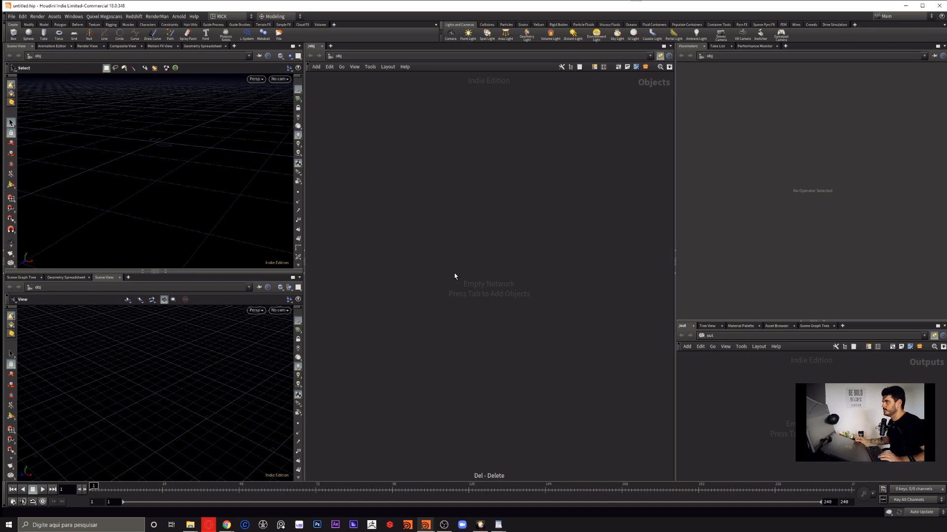
Add a HOUDINI PROJECT asset node to the object network and position it near the middle.
{"action": "key", "text": "Tab"}
{"action": "type", "text": "pr"}
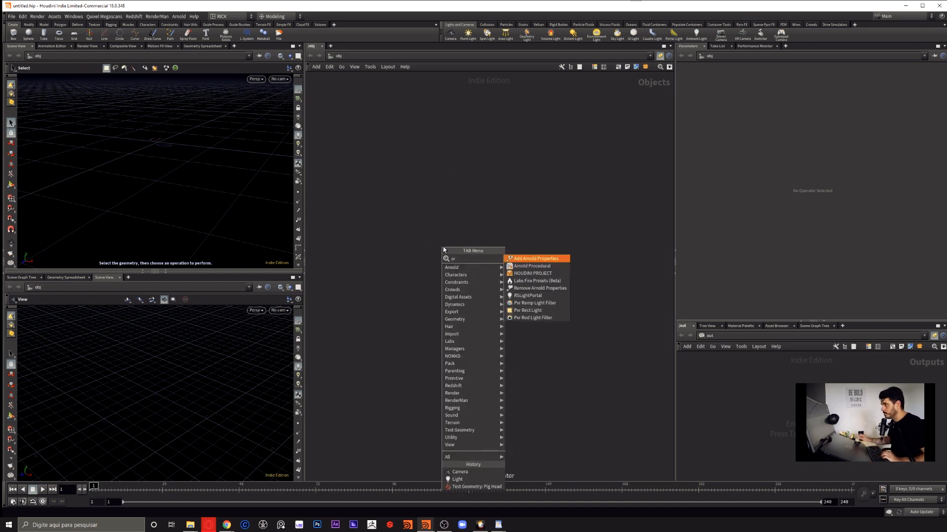
{"action": "left_click", "coordinate": [542, 275]}
{"action": "left_click", "coordinate": [500, 268]}
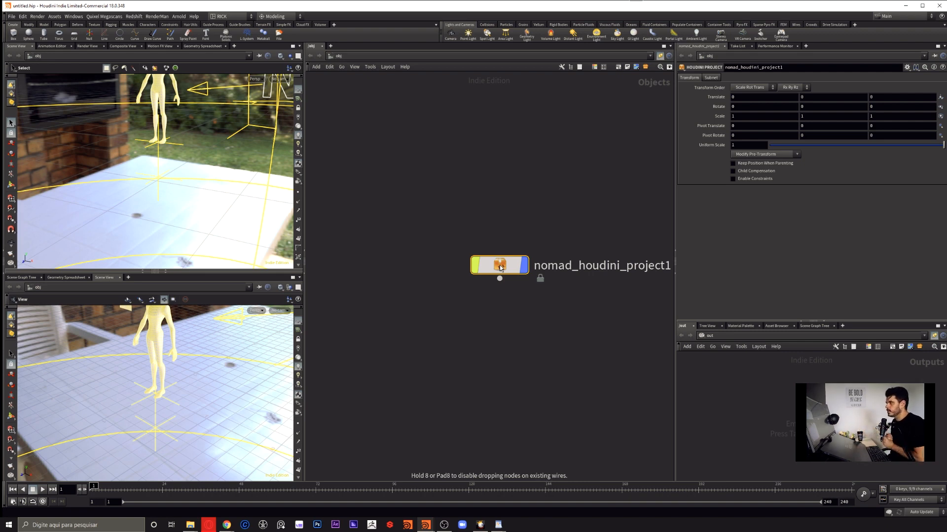
{"action": "left_click_drag", "start_coordinate": [499, 265], "coordinate": [453, 264]}
Hide the environment image background in the upper scene view, keeping the character, camera and lights in frame.
{"action": "left_click_drag", "start_coordinate": [193, 188], "coordinate": [183, 211], "text": "alt"}
{"action": "right_click_drag", "start_coordinate": [183, 211], "coordinate": [170, 190], "text": "alt"}
{"action": "mouse_move", "coordinate": [170, 190]}
{"action": "left_mouse_down", "text": "alt"}
{"action": "mouse_move", "coordinate": [130, 187]}
{"action": "mouse_move", "coordinate": [156, 183]}
{"action": "left_mouse_up", "text": "alt"}
{"action": "key", "text": "space+f"}
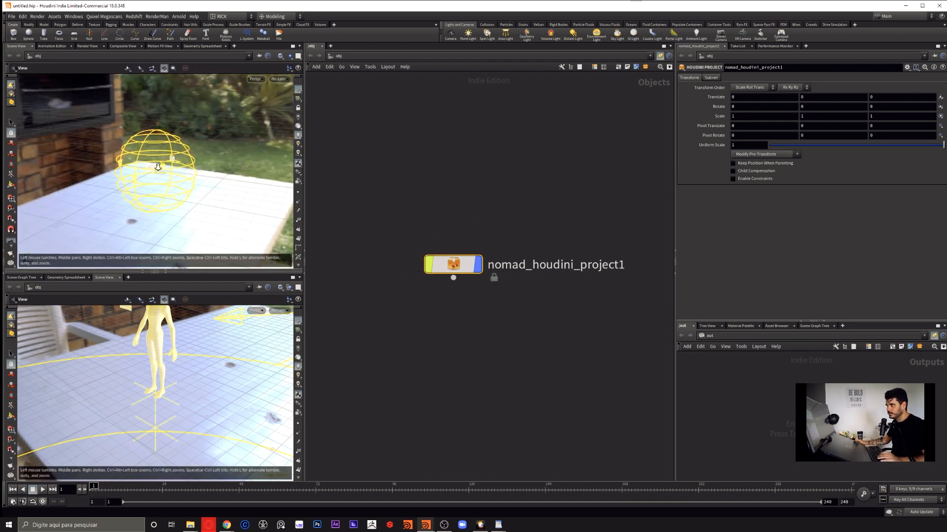
{"action": "right_click_drag", "start_coordinate": [134, 210], "coordinate": [130, 177], "text": "alt"}
{"action": "left_click_drag", "start_coordinate": [131, 178], "coordinate": [266, 132], "text": "alt"}
{"action": "left_click", "coordinate": [298, 126]}
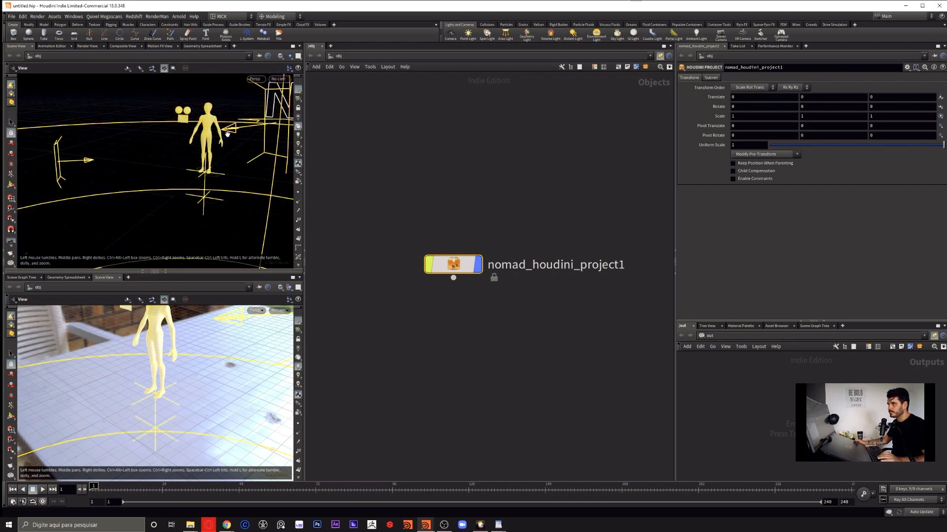
{"action": "middle_click_drag", "start_coordinate": [256, 108], "coordinate": [212, 149], "text": "alt"}
{"action": "mouse_move", "coordinate": [212, 149]}
{"action": "right_mouse_down", "text": "alt"}
{"action": "mouse_move", "coordinate": [202, 173]}
{"action": "mouse_move", "coordinate": [209, 148]}
{"action": "right_mouse_up", "text": "alt"}
{"action": "middle_click_drag", "start_coordinate": [210, 148], "coordinate": [187, 163], "text": "alt"}
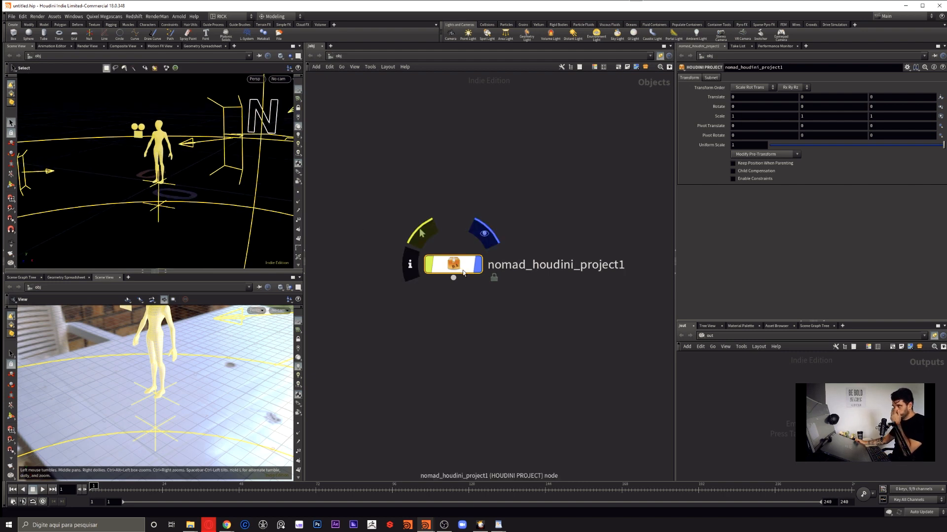
Move the nomad_houdini_project1 node higher in the network and allow editing of its contents.
{"action": "left_click_drag", "start_coordinate": [463, 270], "coordinate": [445, 226]}
{"action": "mouse_move", "coordinate": [444, 224]}
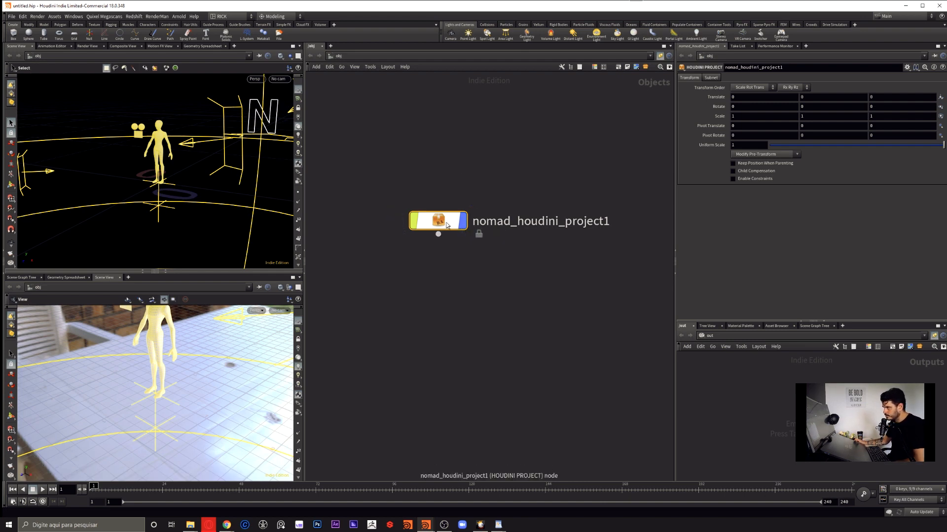
{"action": "right_click", "coordinate": [447, 225]}
{"action": "left_click", "coordinate": [428, 219]}
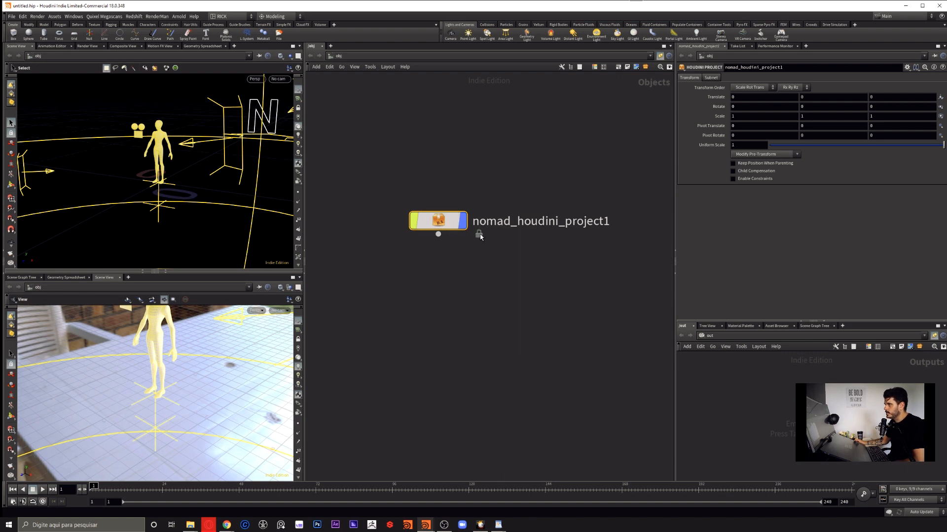
{"action": "mouse_move", "coordinate": [440, 222]}
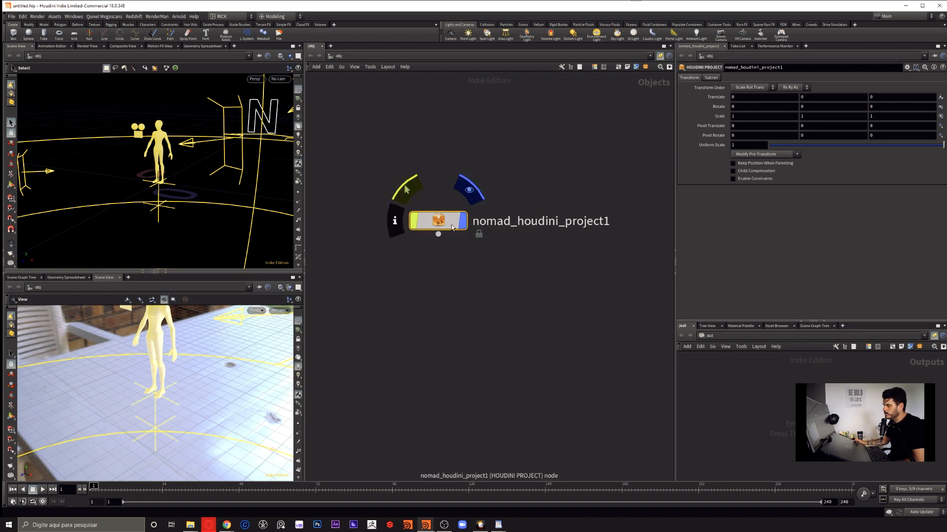
{"action": "left_click", "coordinate": [440, 222]}
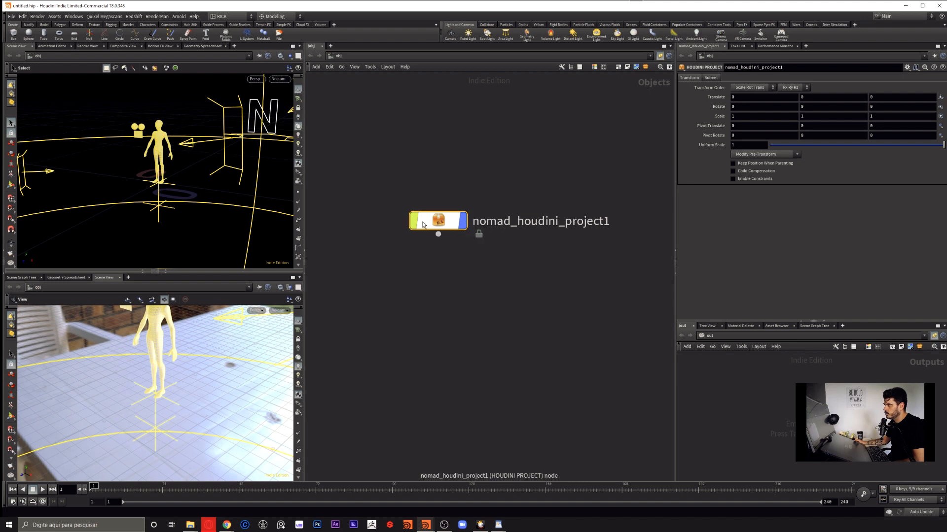
{"action": "mouse_move", "coordinate": [438, 221]}
{"action": "left_mouse_down"}
{"action": "mouse_move", "coordinate": [422, 222]}
{"action": "mouse_move", "coordinate": [442, 225]}
{"action": "left_mouse_up"}
{"action": "right_click", "coordinate": [442, 225]}
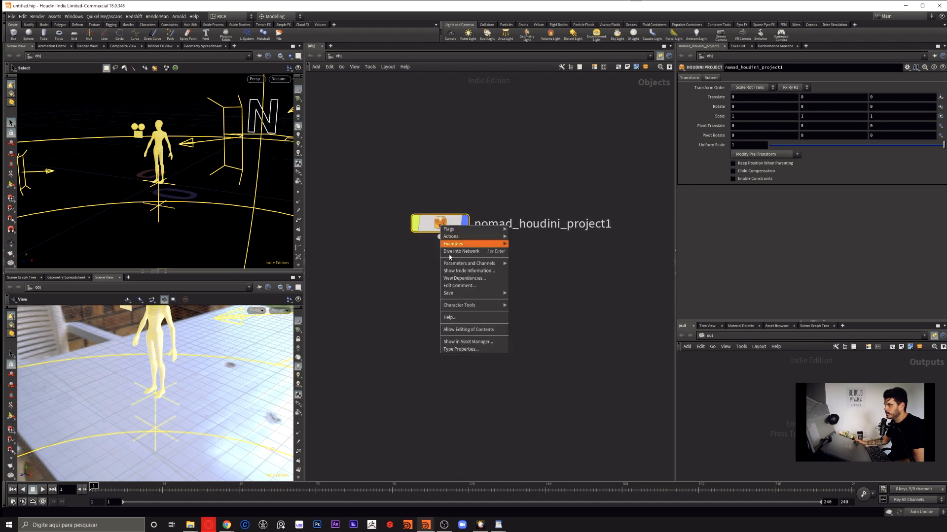
{"action": "left_click", "coordinate": [487, 332]}
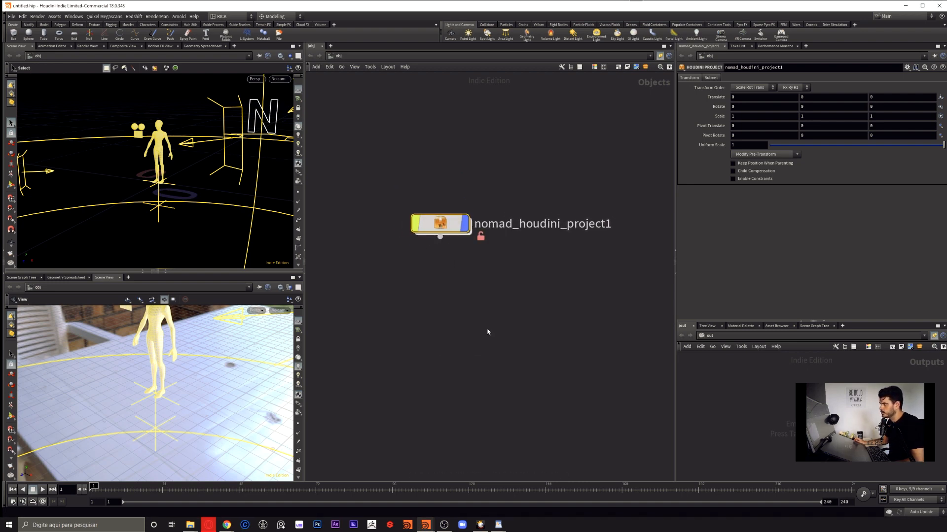
Enter the nomad_houdini_project1 network and check which cameras are available for the upper scene view.
{"action": "double_click", "coordinate": [448, 227]}
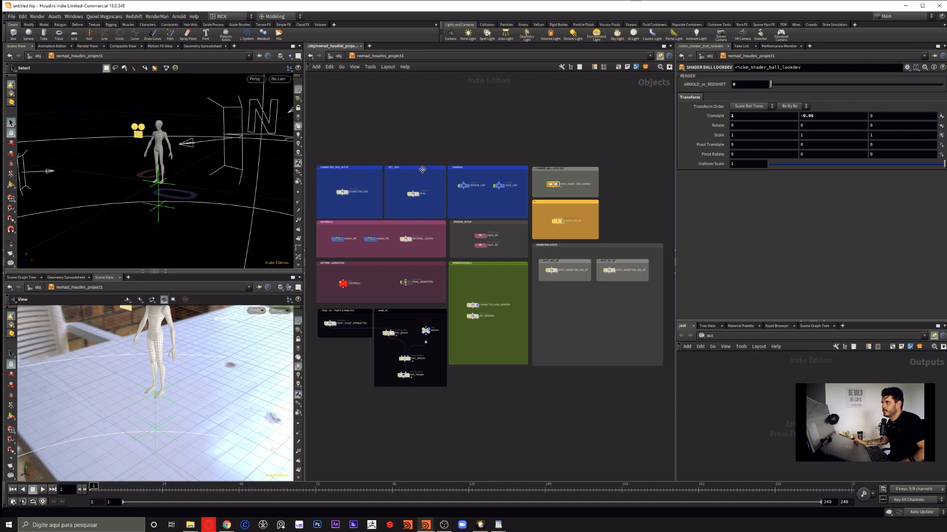
{"action": "left_click", "coordinate": [274, 80]}
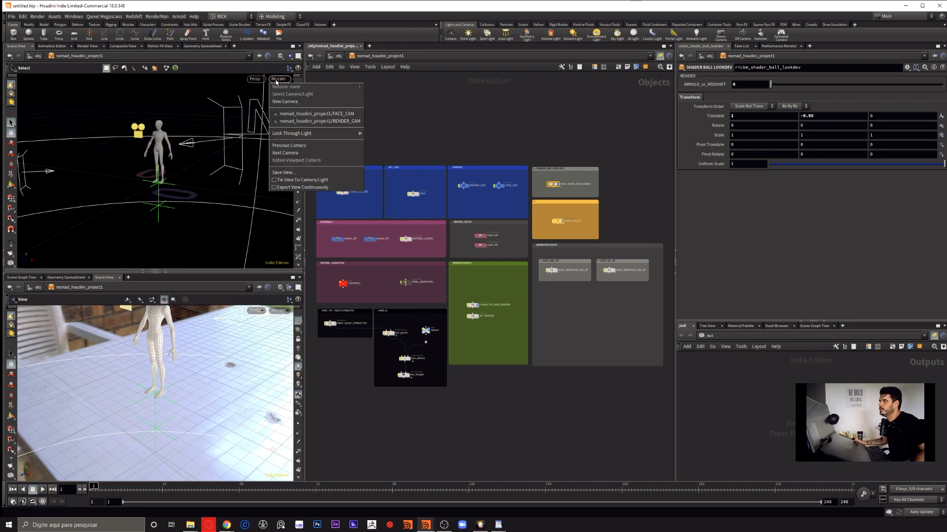
{"action": "left_click", "coordinate": [459, 128]}
{"action": "left_click_drag", "start_coordinate": [379, 255], "coordinate": [425, 266], "text": "alt"}
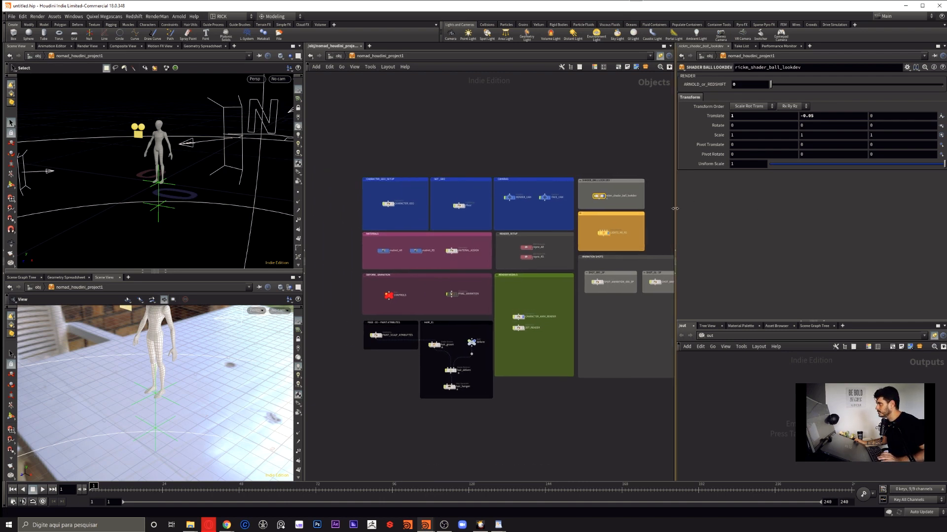
Widen the network editor by narrowing the parameter and scene view panes, and frame all the network boxes.
{"action": "left_click_drag", "start_coordinate": [675, 209], "coordinate": [781, 207]}
{"action": "left_click_drag", "start_coordinate": [345, 231], "coordinate": [241, 221]}
{"action": "scroll", "coordinate": [509, 293], "scroll_direction": "up", "scroll_amount": 2}
{"action": "middle_click_drag", "start_coordinate": [511, 287], "coordinate": [454, 284]}
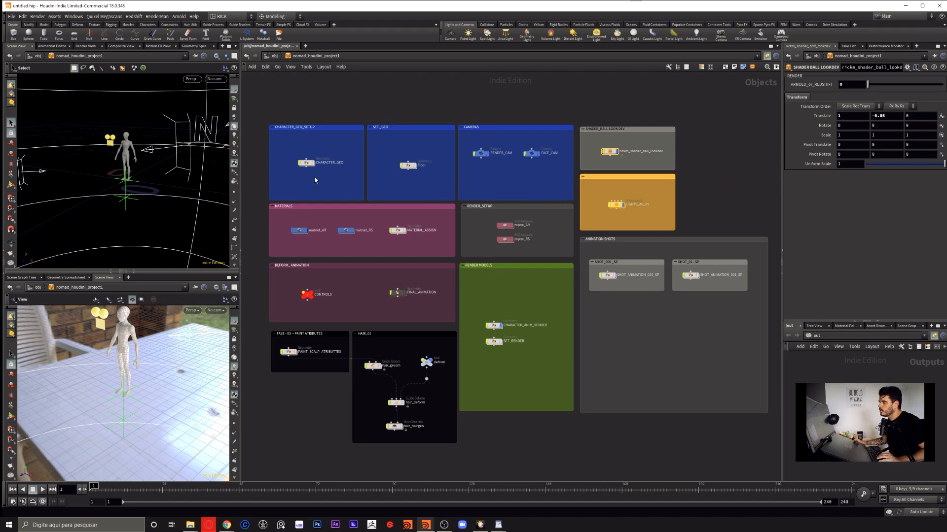
Inspect the CHARACTER_GEO and Floor nodes, and move both camera nodes slightly lower in the CAMERAS box.
{"action": "scroll", "coordinate": [316, 178], "scroll_direction": "up", "scroll_amount": 1}
{"action": "scroll", "coordinate": [315, 178], "scroll_direction": "up", "scroll_amount": 1}
{"action": "left_click_drag", "start_coordinate": [332, 129], "coordinate": [274, 186]}
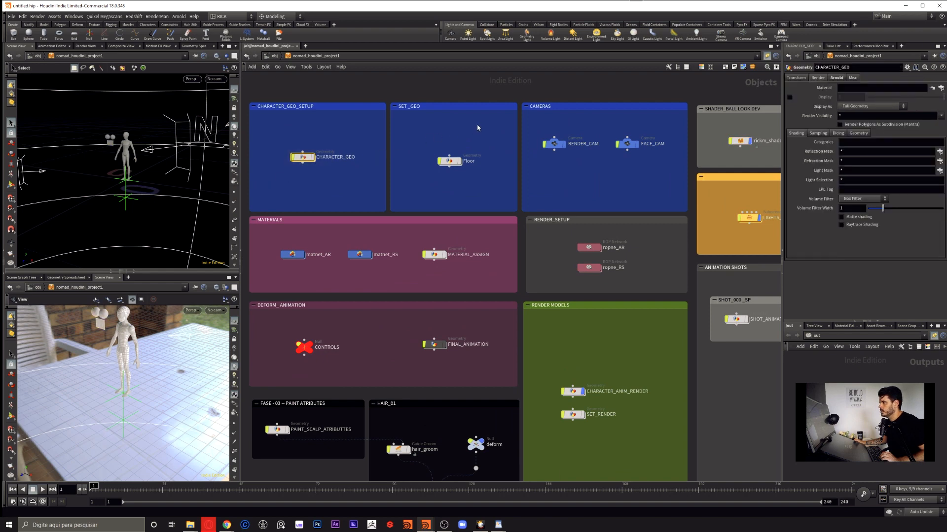
{"action": "left_click_drag", "start_coordinate": [478, 128], "coordinate": [417, 205]}
{"action": "left_click_drag", "start_coordinate": [552, 128], "coordinate": [634, 166]}
Look through RENDER_CAM and FACE_CAM in turn in the upper scene view, ending on FACE_CAM.
{"action": "left_click_drag", "start_coordinate": [581, 121], "coordinate": [548, 163]}
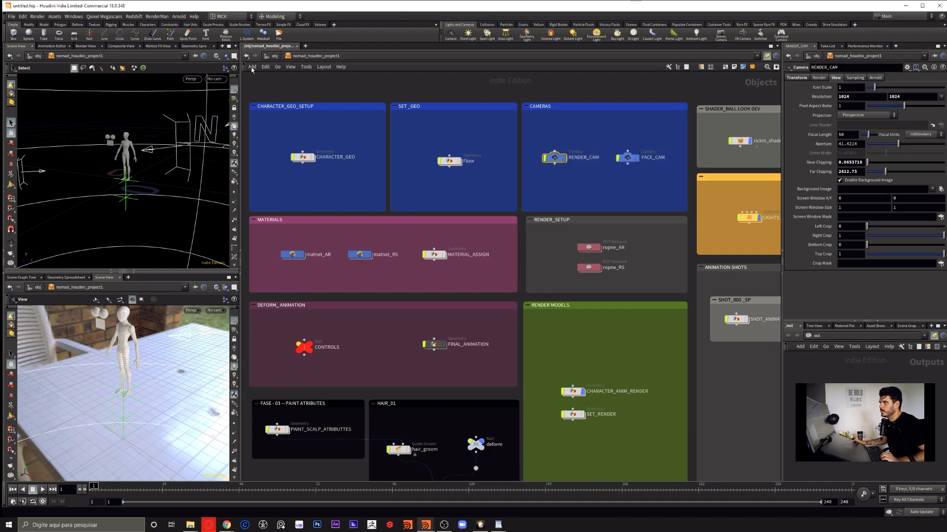
{"action": "left_click", "coordinate": [216, 79]}
{"action": "left_click", "coordinate": [224, 122]}
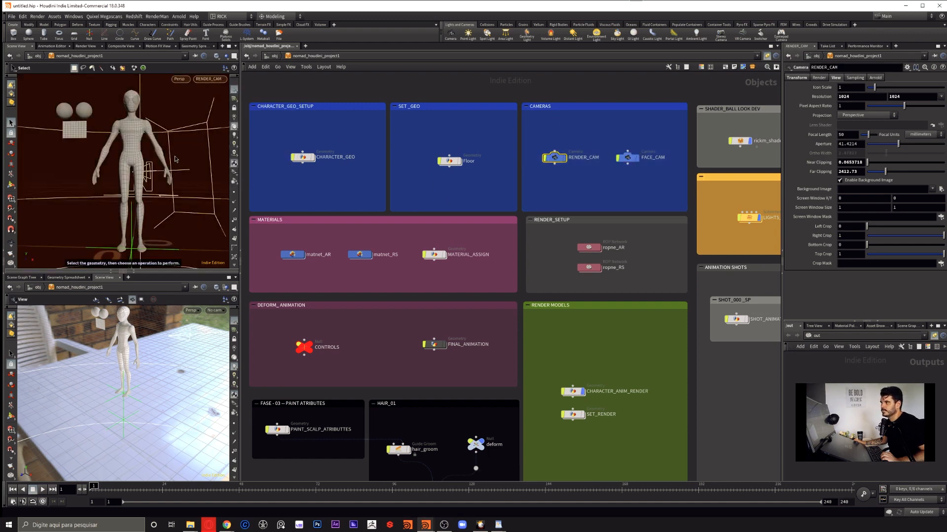
{"action": "left_click_drag", "start_coordinate": [658, 135], "coordinate": [617, 167]}
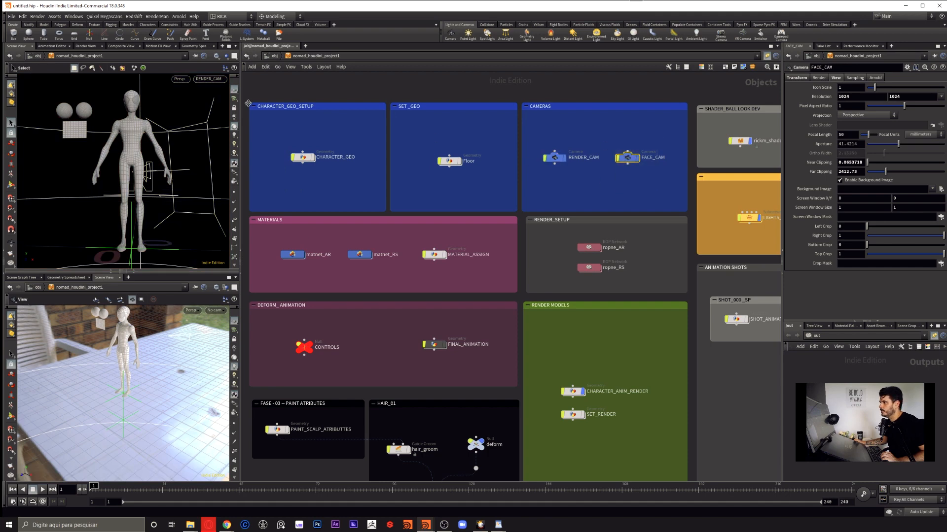
{"action": "left_click", "coordinate": [209, 79]}
{"action": "left_click", "coordinate": [216, 114]}
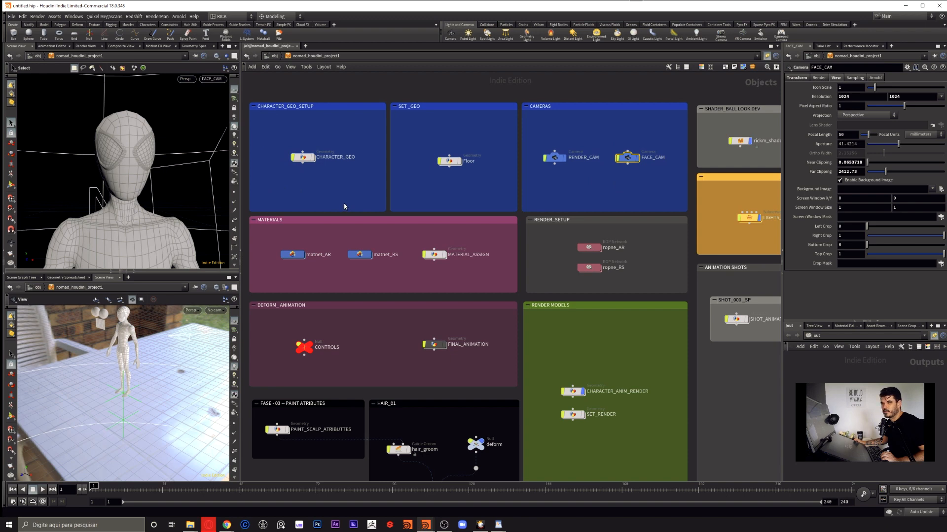
Examine the two material networks in the MATERIALS box and enter matnet_AR.
{"action": "scroll", "coordinate": [434, 230], "scroll_direction": "down", "scroll_amount": 2}
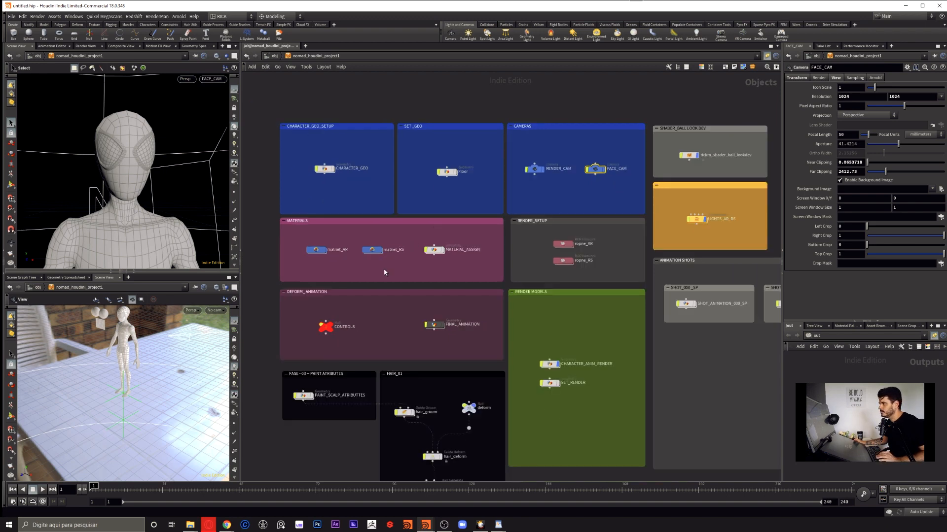
{"action": "middle_click_drag", "start_coordinate": [385, 272], "coordinate": [390, 238]}
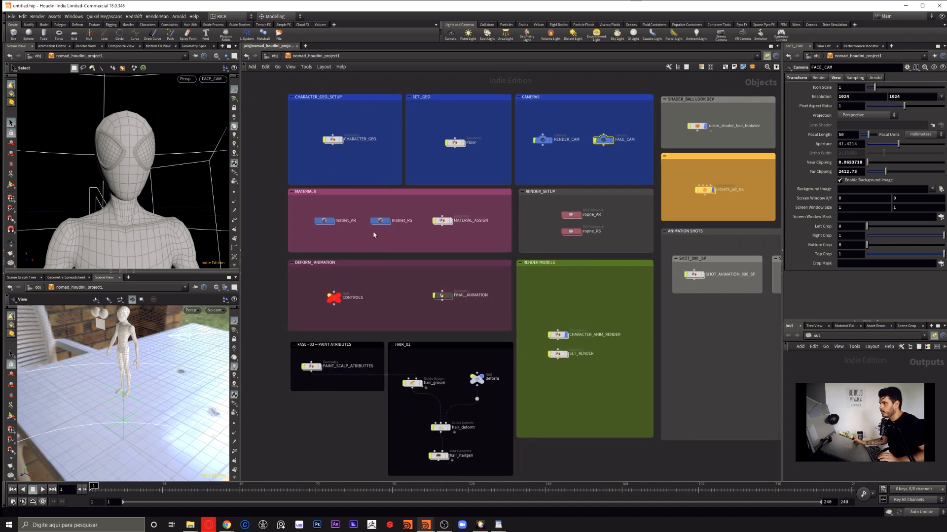
{"action": "scroll", "coordinate": [363, 234], "scroll_direction": "up", "scroll_amount": 5}
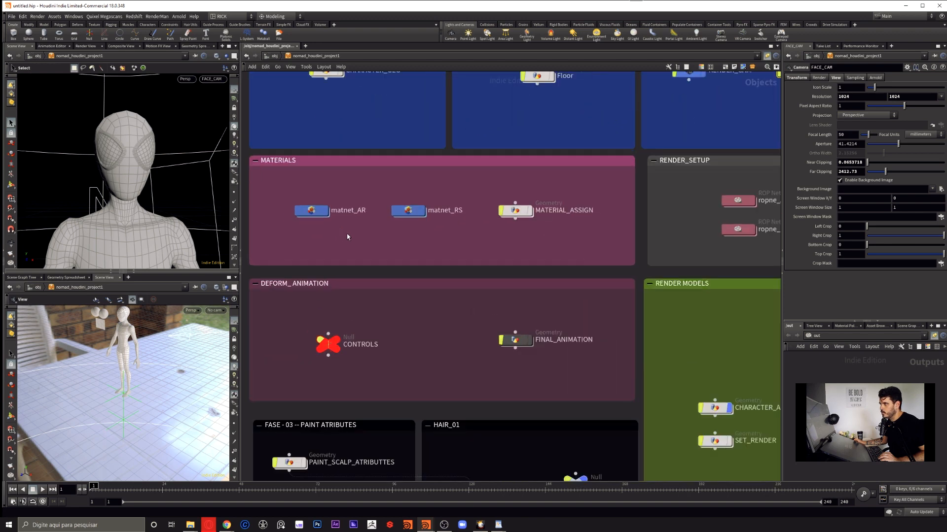
{"action": "left_click_drag", "start_coordinate": [348, 191], "coordinate": [284, 244]}
{"action": "left_click_drag", "start_coordinate": [455, 182], "coordinate": [368, 249]}
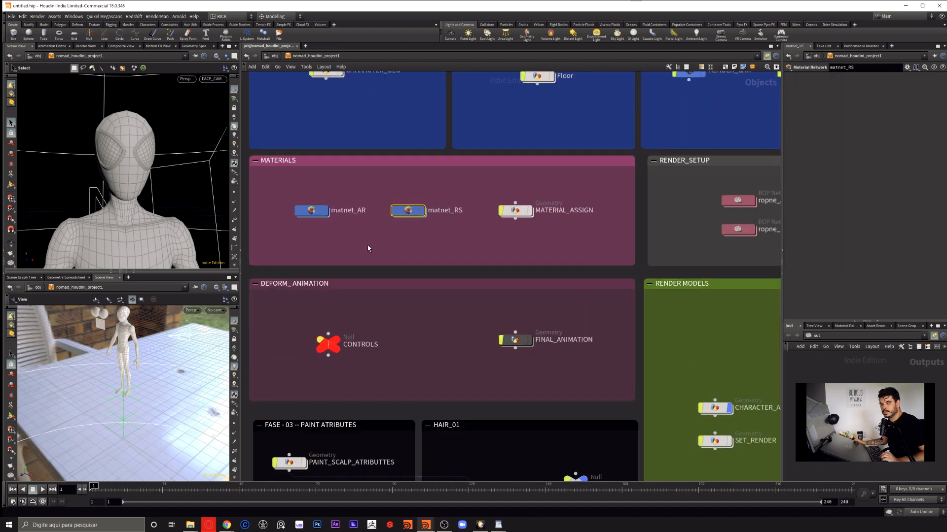
{"action": "left_click", "coordinate": [310, 210]}
{"action": "double_click", "coordinate": [314, 211]}
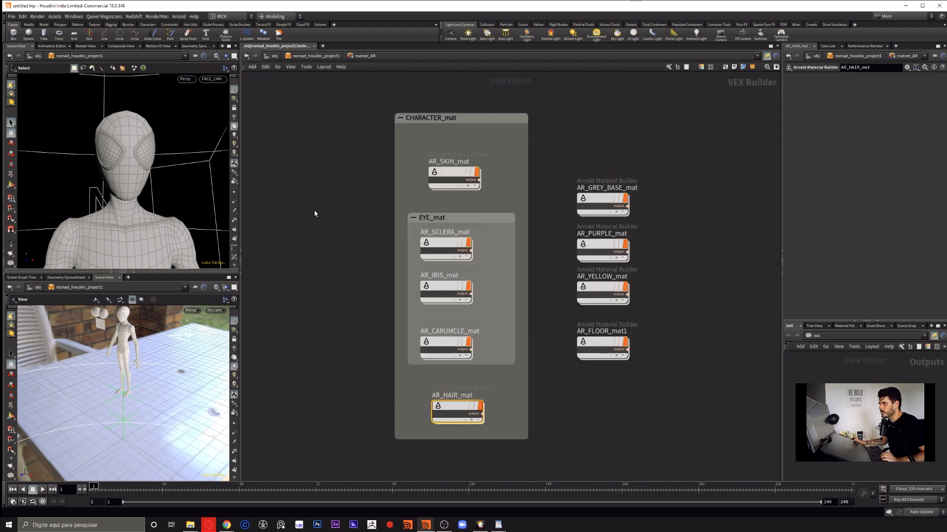
Adjust the horizontal placement of the EYE_mat box and the AR_HAIR_mat node inside CHARACTER_mat.
{"action": "middle_click_drag", "start_coordinate": [524, 250], "coordinate": [486, 240]}
{"action": "left_click_drag", "start_coordinate": [431, 206], "coordinate": [438, 207]}
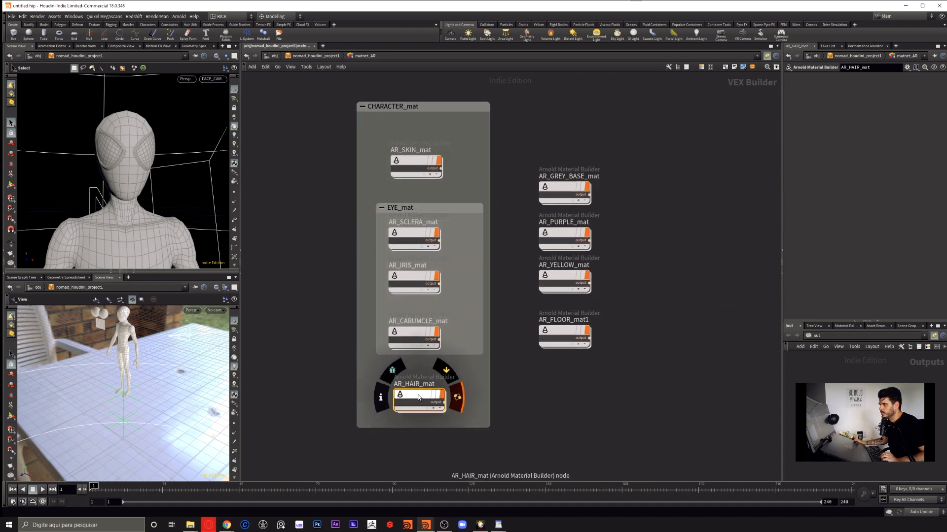
{"action": "left_click_drag", "start_coordinate": [418, 397], "coordinate": [411, 397]}
{"action": "left_click", "coordinate": [400, 171]}
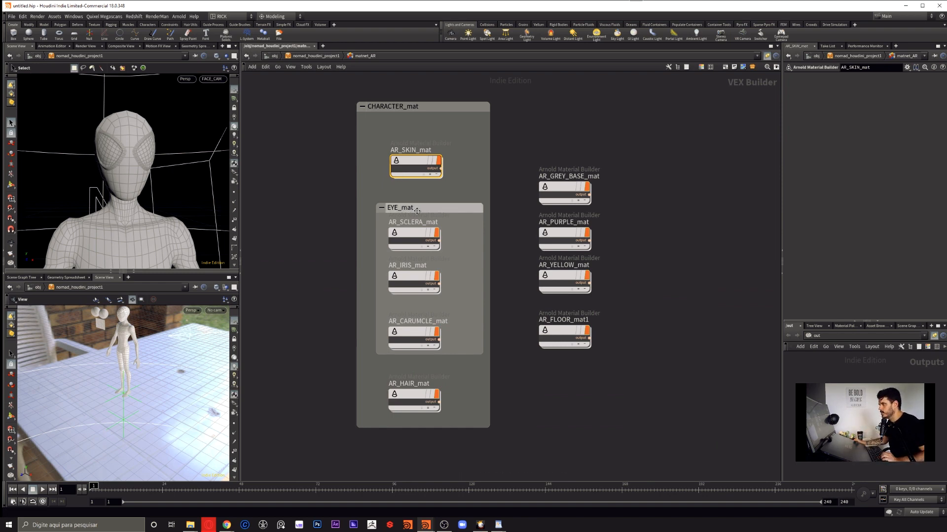
{"action": "left_click_drag", "start_coordinate": [418, 210], "coordinate": [411, 210]}
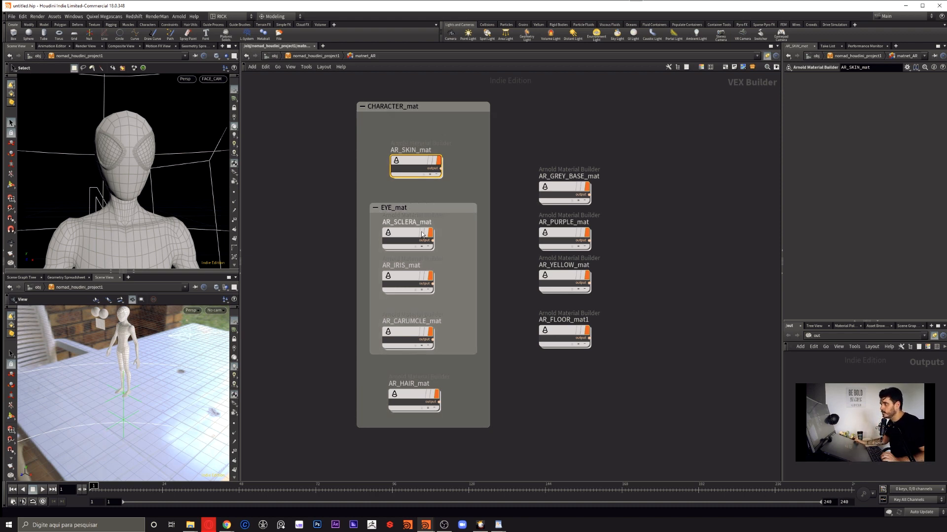
Shift the three eye materials slightly lower in EYE_mat and align AR_HAIR_mat beneath them.
{"action": "left_click", "coordinate": [404, 239]}
{"action": "left_click", "coordinate": [401, 275]}
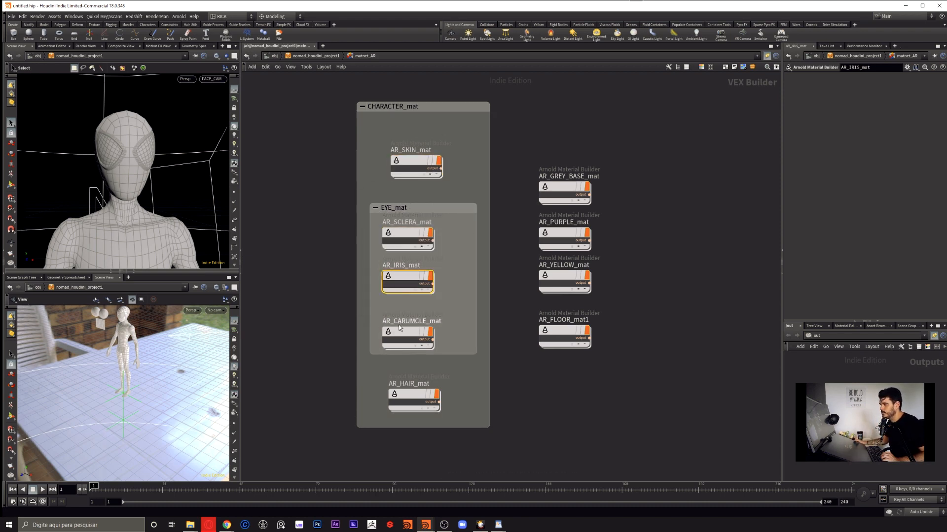
{"action": "left_click_drag", "start_coordinate": [400, 331], "coordinate": [421, 366]}
{"action": "left_click_drag", "start_coordinate": [460, 229], "coordinate": [410, 341]}
{"action": "mouse_move", "coordinate": [409, 337]}
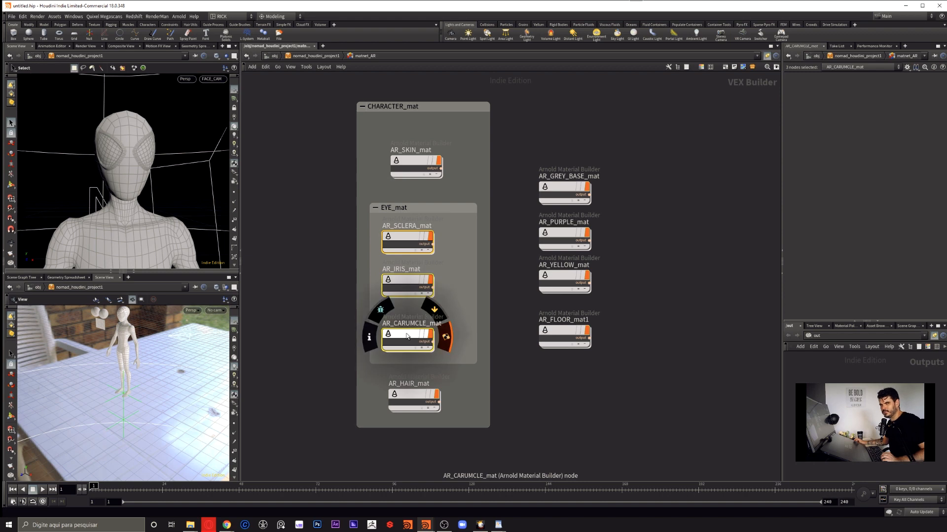
{"action": "left_click_drag", "start_coordinate": [413, 397], "coordinate": [406, 397]}
{"action": "mouse_move", "coordinate": [403, 395]}
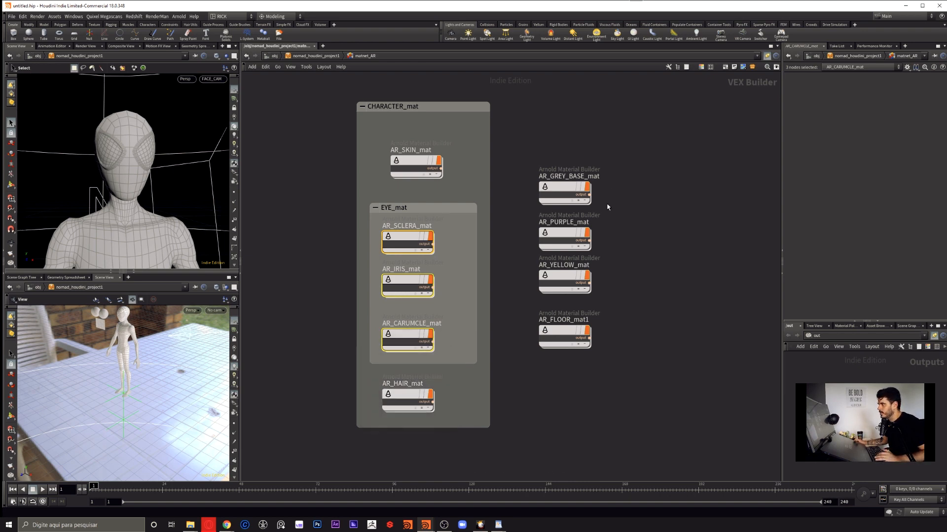
Review the four Arnold materials outside CHARACTER_mat and return to the project network.
{"action": "left_click_drag", "start_coordinate": [621, 123], "coordinate": [563, 397]}
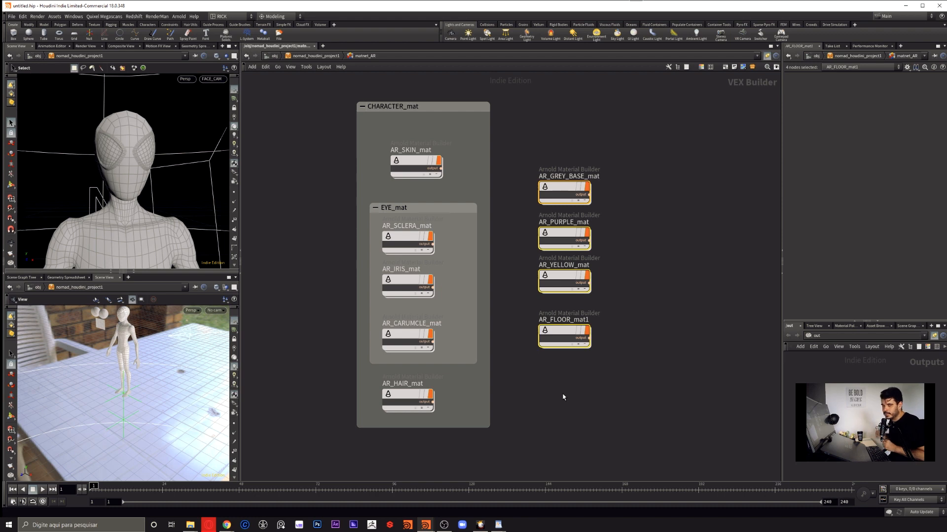
{"action": "left_click", "coordinate": [559, 409]}
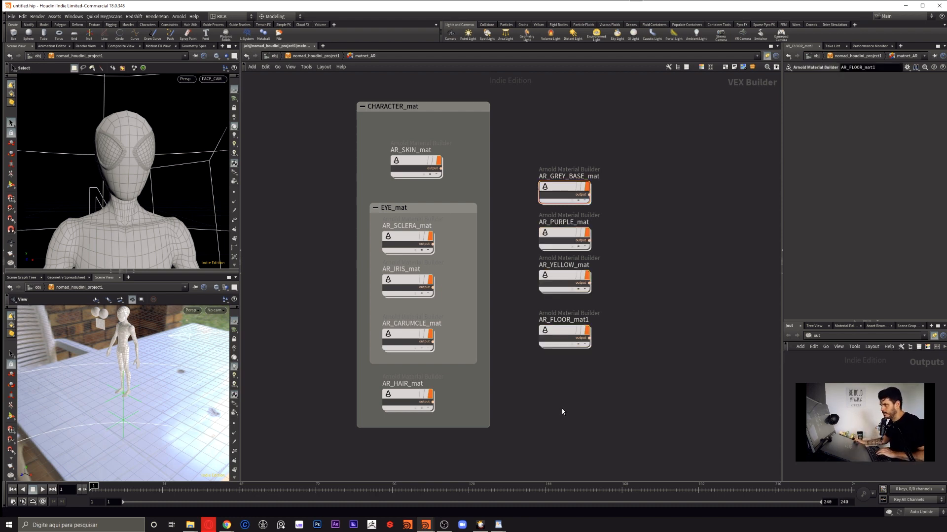
{"action": "key", "text": "u"}
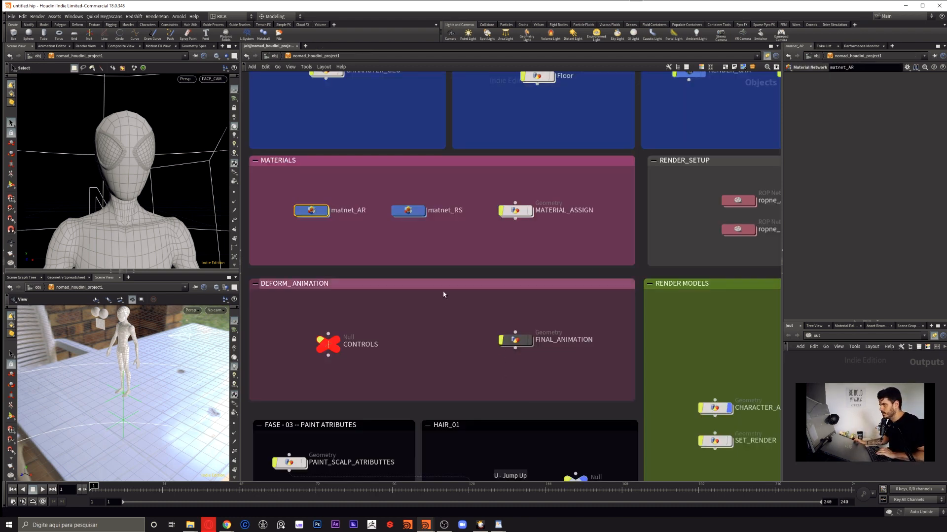
Open matnet_RS to review its Redshift materials and return to the project network.
{"action": "left_click", "coordinate": [405, 214]}
{"action": "double_click", "coordinate": [405, 215]}
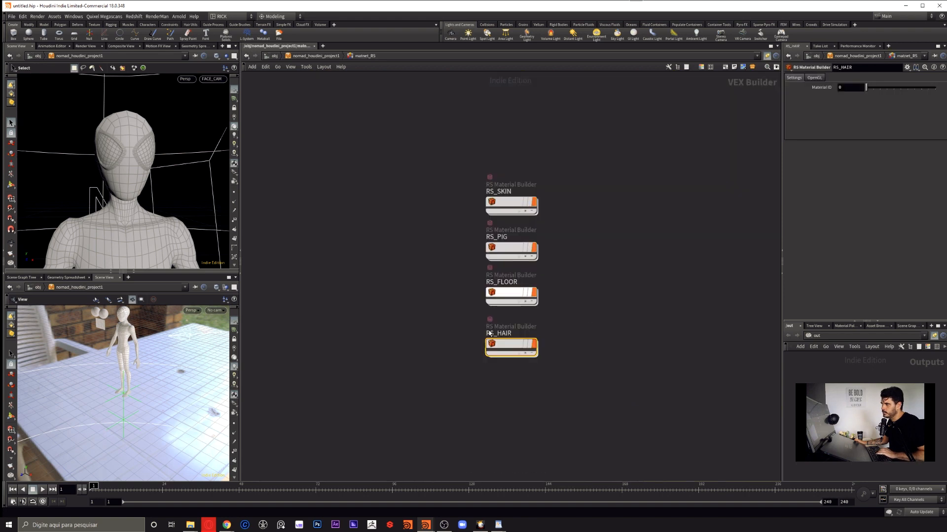
{"action": "key", "text": "u"}
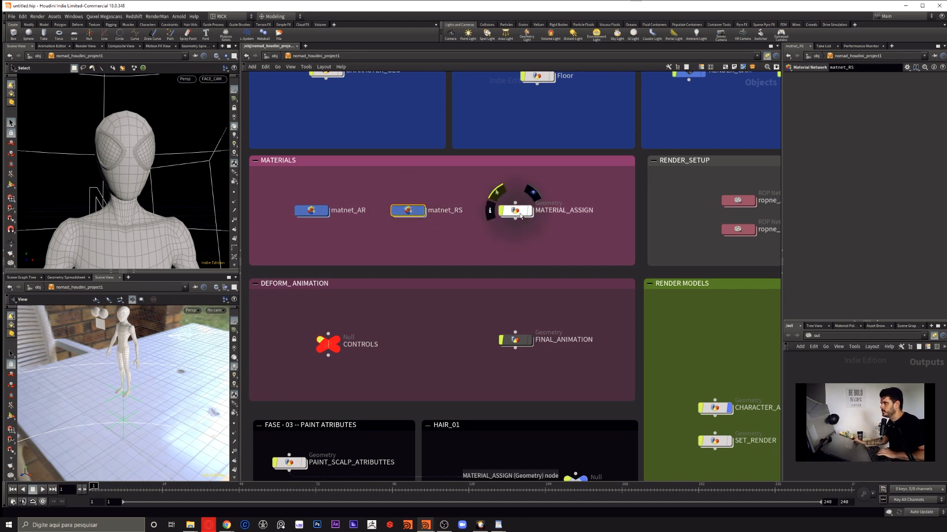
Select the MATERIAL_ASSIGN node and examine how it sits beside the Arnold and Redshift material networks.
{"action": "scroll", "coordinate": [518, 276], "scroll_direction": "down", "scroll_amount": 3}
{"action": "middle_click_drag", "start_coordinate": [517, 284], "coordinate": [500, 240]}
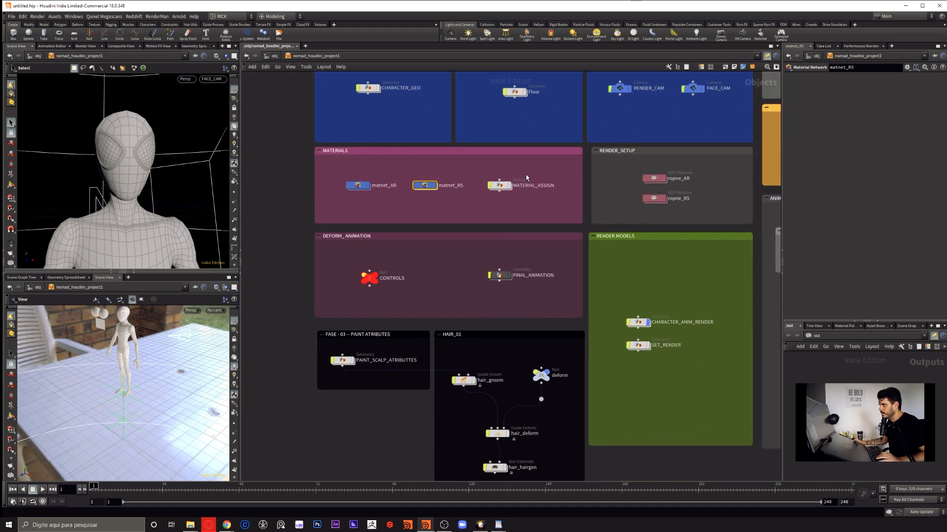
{"action": "left_click_drag", "start_coordinate": [528, 172], "coordinate": [487, 210]}
{"action": "middle_click_drag", "start_coordinate": [518, 212], "coordinate": [505, 263]}
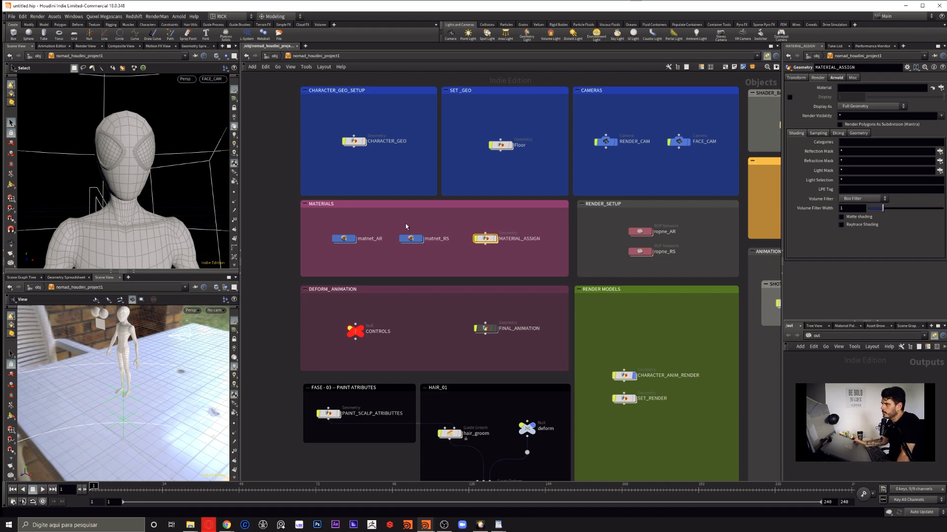
{"action": "left_click_drag", "start_coordinate": [432, 214], "coordinate": [354, 260]}
{"action": "left_click_drag", "start_coordinate": [512, 216], "coordinate": [474, 261]}
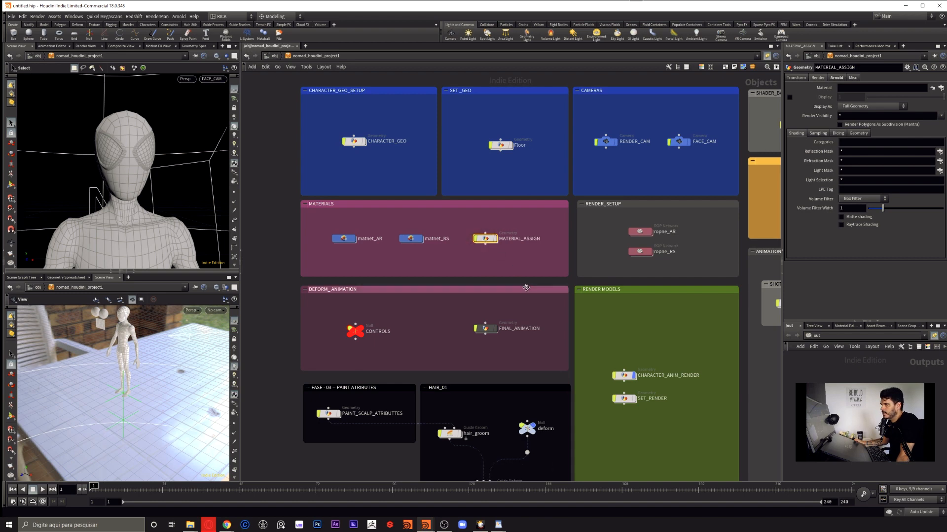
Move the FINAL_ANIMATION and CONTROLS nodes closer together in the DEFORM_ANIMATION box.
{"action": "middle_click_drag", "start_coordinate": [526, 287], "coordinate": [501, 216]}
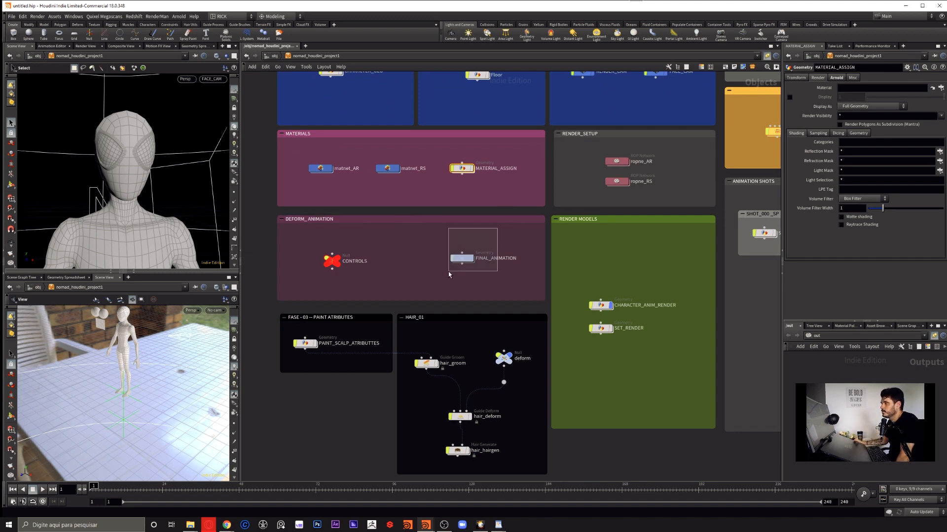
{"action": "left_click", "coordinate": [461, 258]}
{"action": "left_click_drag", "start_coordinate": [460, 257], "coordinate": [439, 259]}
{"action": "left_click_drag", "start_coordinate": [332, 265], "coordinate": [350, 265]}
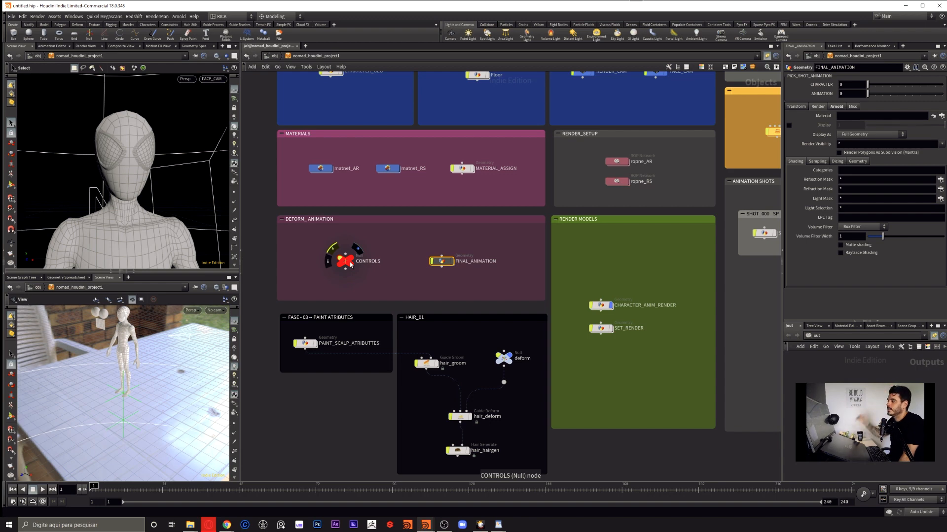
Check the contents of the ropne_AR and ropne_RS render networks in the RENDER_SETUP box.
{"action": "middle_click_drag", "start_coordinate": [465, 234], "coordinate": [383, 298]}
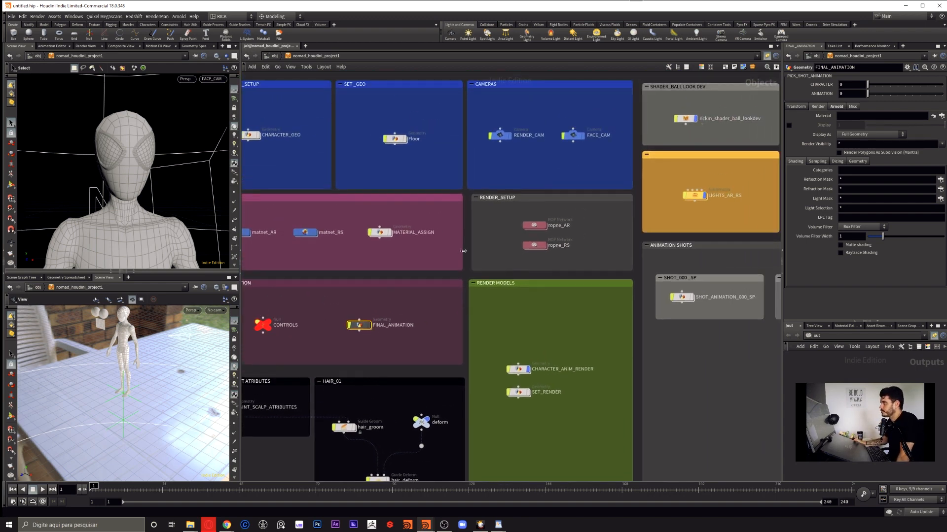
{"action": "scroll", "coordinate": [464, 251], "scroll_direction": "down", "scroll_amount": 3}
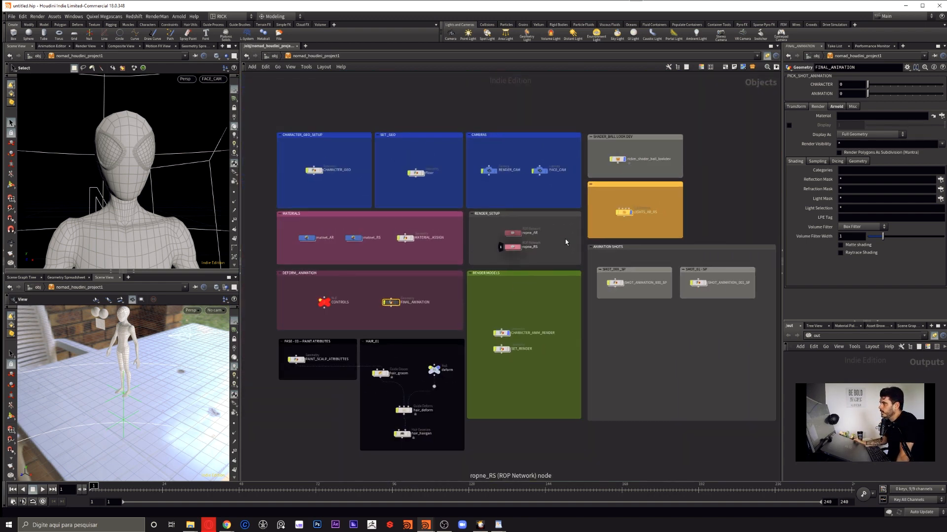
{"action": "scroll", "coordinate": [547, 230], "scroll_direction": "up", "scroll_amount": 5}
{"action": "left_click", "coordinate": [445, 247]}
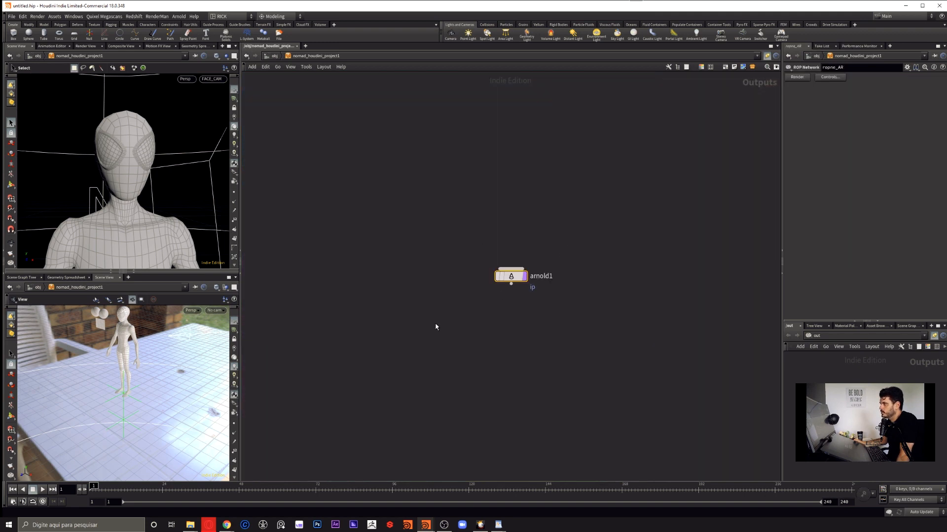
{"action": "key", "text": "u"}
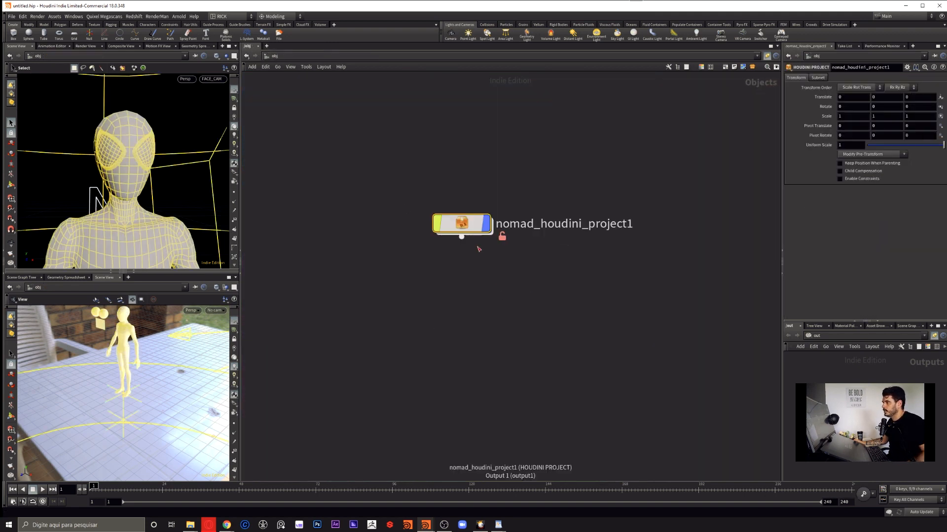
{"action": "double_click", "coordinate": [472, 222]}
{"action": "left_click", "coordinate": [445, 285]}
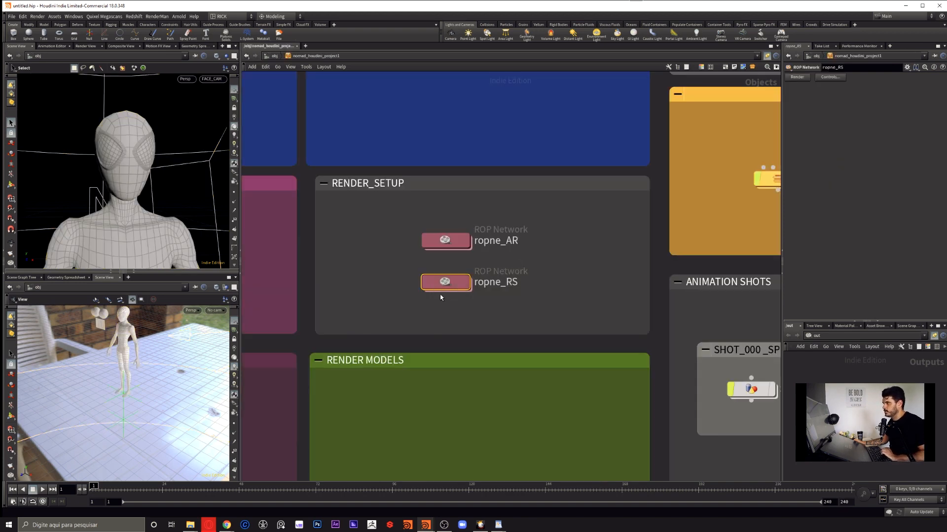
Leave the FACE_CAM view in the upper scene view and frame the whole character with its camera and lights.
{"action": "scroll", "coordinate": [594, 291], "scroll_direction": "down", "scroll_amount": 3}
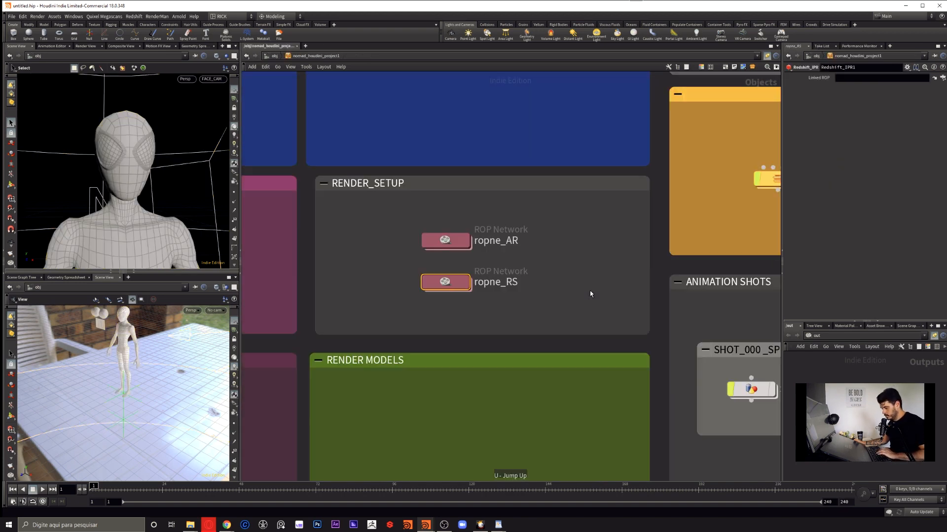
{"action": "scroll", "coordinate": [600, 292], "scroll_direction": "down", "scroll_amount": 1}
{"action": "middle_click_drag", "start_coordinate": [600, 291], "coordinate": [453, 354]}
{"action": "middle_click_drag", "start_coordinate": [469, 290], "coordinate": [552, 288]}
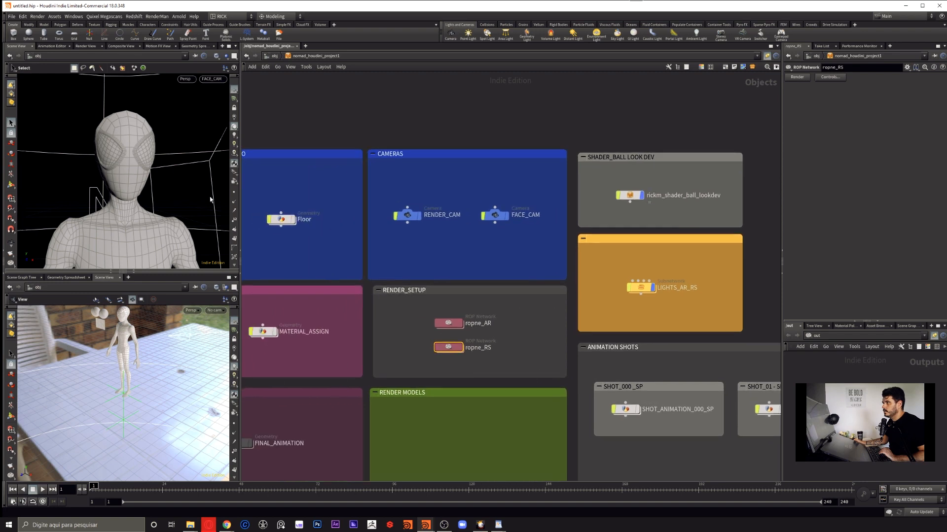
{"action": "right_click_drag", "start_coordinate": [199, 130], "coordinate": [122, 177], "text": "alt"}
{"action": "left_click_drag", "start_coordinate": [167, 182], "coordinate": [160, 188], "text": "alt"}
{"action": "right_click_drag", "start_coordinate": [160, 187], "coordinate": [117, 141]}
{"action": "left_click_drag", "start_coordinate": [117, 141], "coordinate": [197, 201]}
{"action": "right_click_drag", "start_coordinate": [162, 164], "coordinate": [131, 173], "text": "alt"}
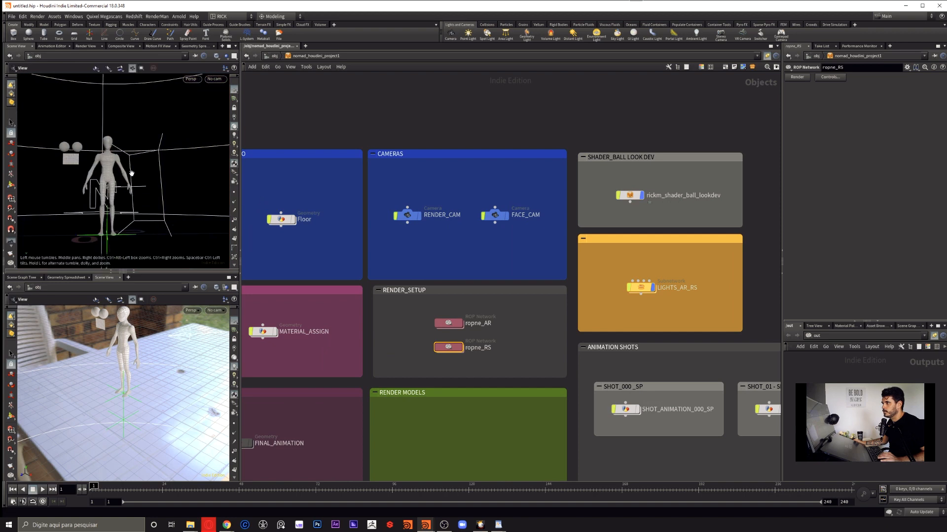
Select the rickm_shader_ball_lookdev node and examine its ARNOLD_or_REDSHIFT render switch.
{"action": "middle_click_drag", "start_coordinate": [131, 172], "coordinate": [203, 154], "text": "alt"}
{"action": "left_click", "coordinate": [631, 195]}
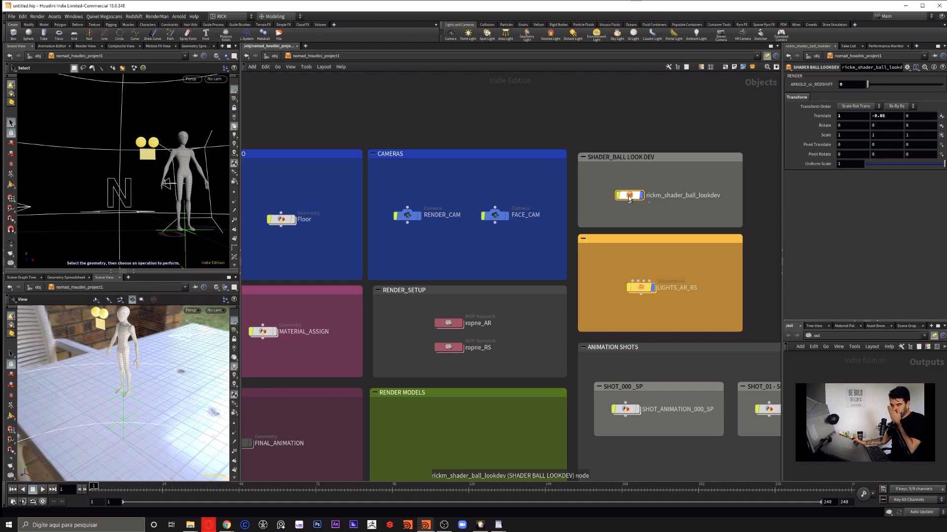
{"action": "mouse_move", "coordinate": [629, 199]}
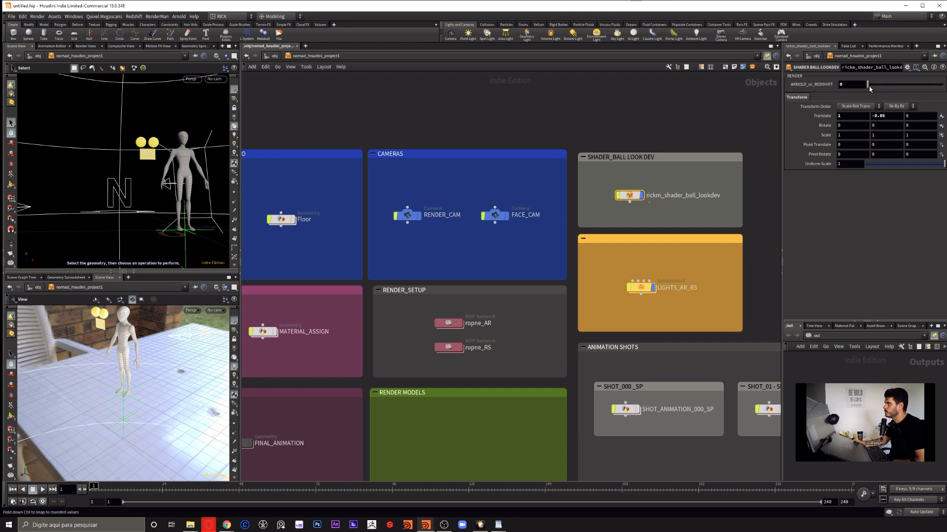
{"action": "mouse_move", "coordinate": [869, 88]}
{"action": "left_mouse_down"}
{"action": "mouse_move", "coordinate": [944, 92]}
{"action": "mouse_move", "coordinate": [867, 88]}
{"action": "left_mouse_up"}
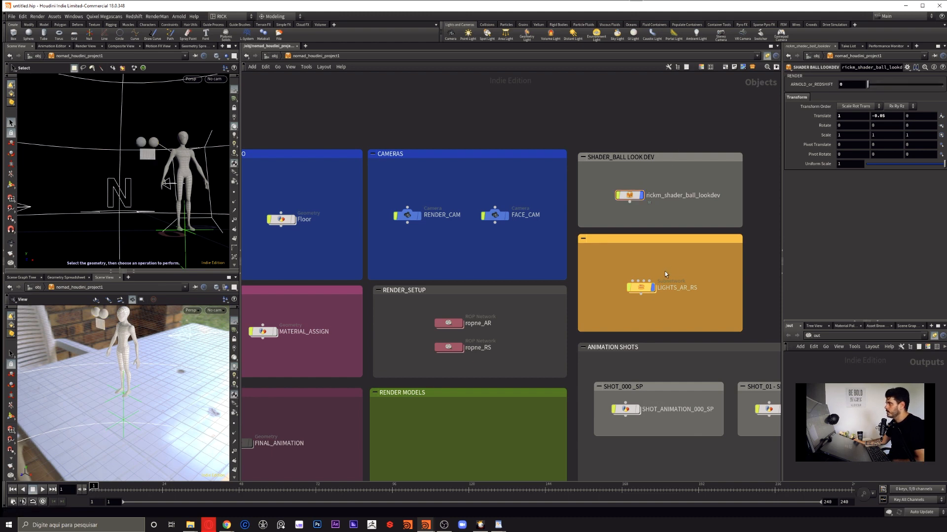
Select the LIGHTS_AR_RS subnetwork and inspect its lights around the character in the upper scene view.
{"action": "left_click", "coordinate": [640, 288]}
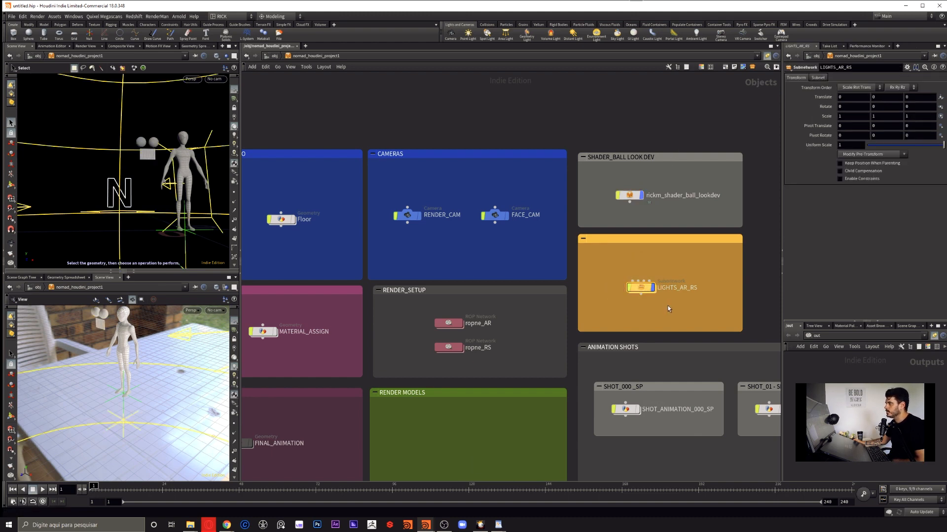
{"action": "middle_click_drag", "start_coordinate": [667, 308], "coordinate": [600, 288]}
{"action": "right_click_drag", "start_coordinate": [120, 172], "coordinate": [59, 171], "text": "alt"}
{"action": "left_click_drag", "start_coordinate": [137, 187], "coordinate": [184, 155], "text": "alt"}
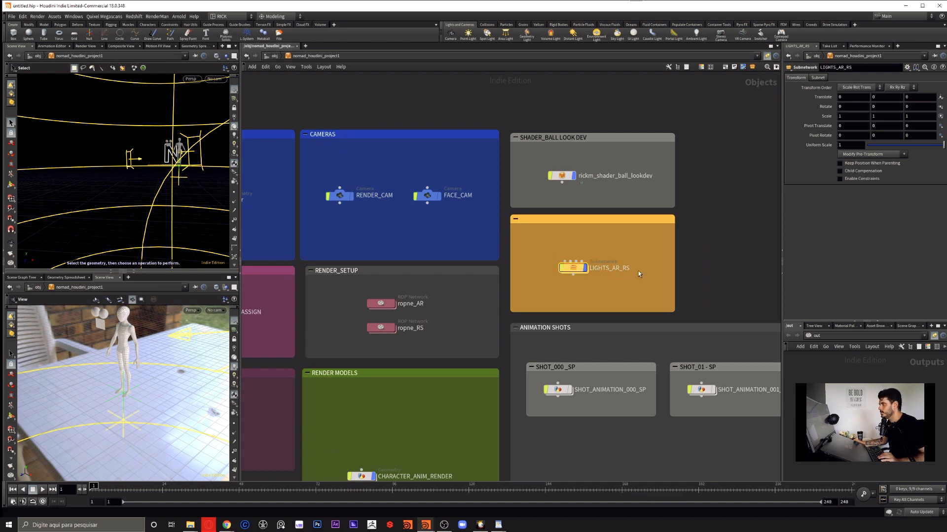
Look inside the LIGHTS_AR_RS subnetwork and select the LIGHT_POS_ROT_CONTROLS null that drives the Arnold lights.
{"action": "double_click", "coordinate": [576, 267]}
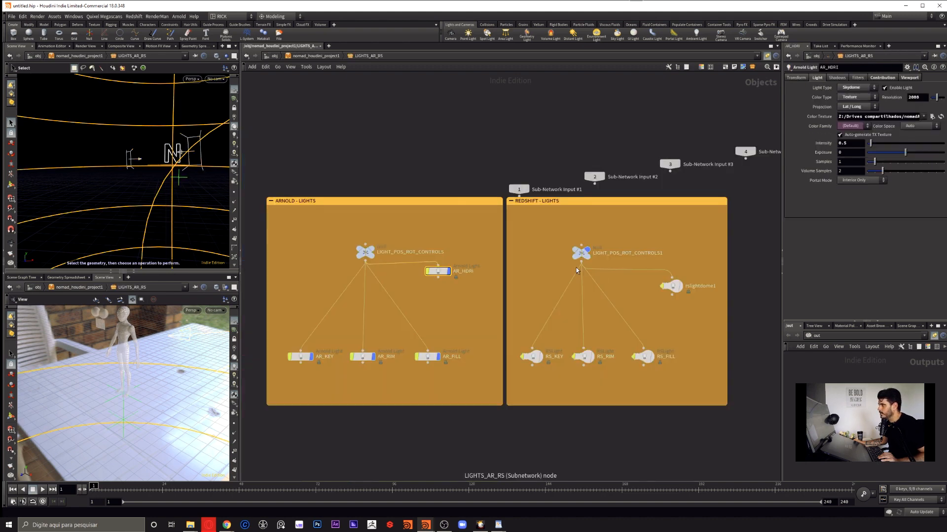
{"action": "left_click", "coordinate": [311, 243]}
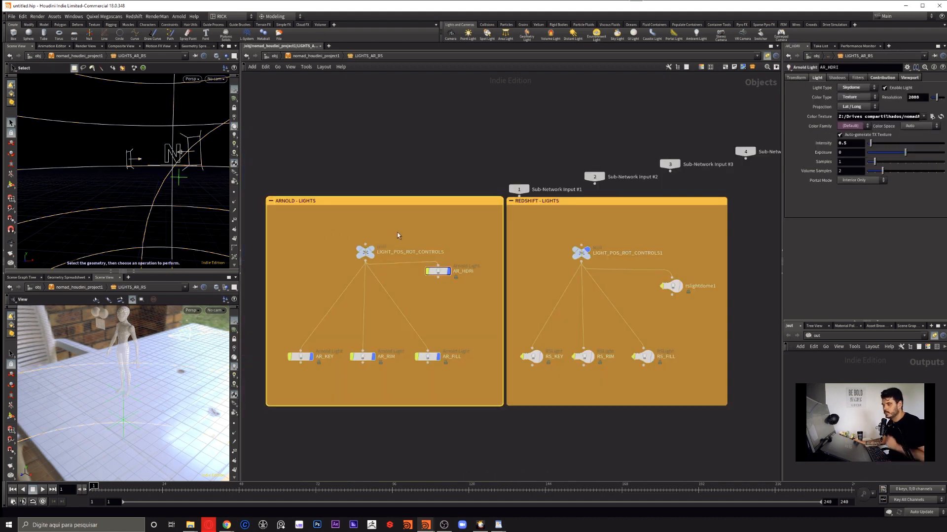
{"action": "left_click_drag", "start_coordinate": [401, 233], "coordinate": [364, 271]}
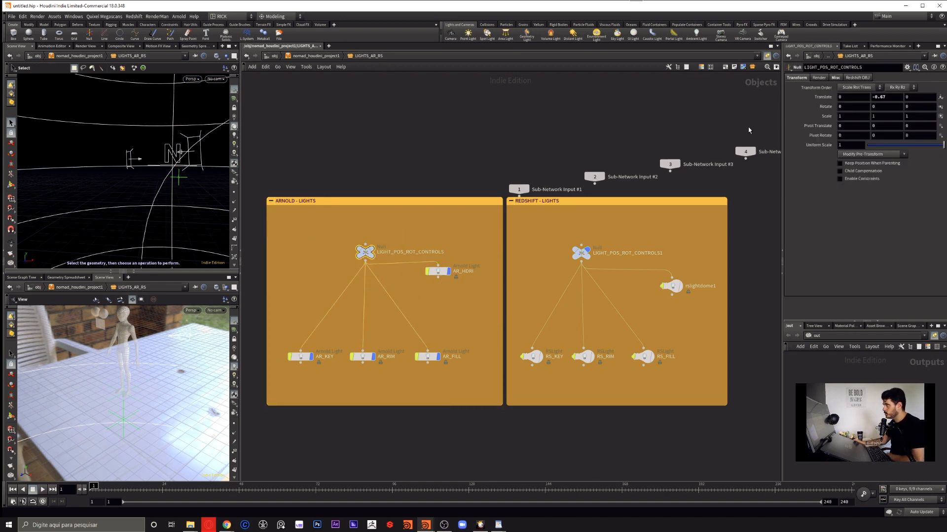
{"action": "scroll", "coordinate": [651, 194], "scroll_direction": "down", "scroll_amount": 2}
{"action": "scroll", "coordinate": [549, 243], "scroll_direction": "up", "scroll_amount": 2}
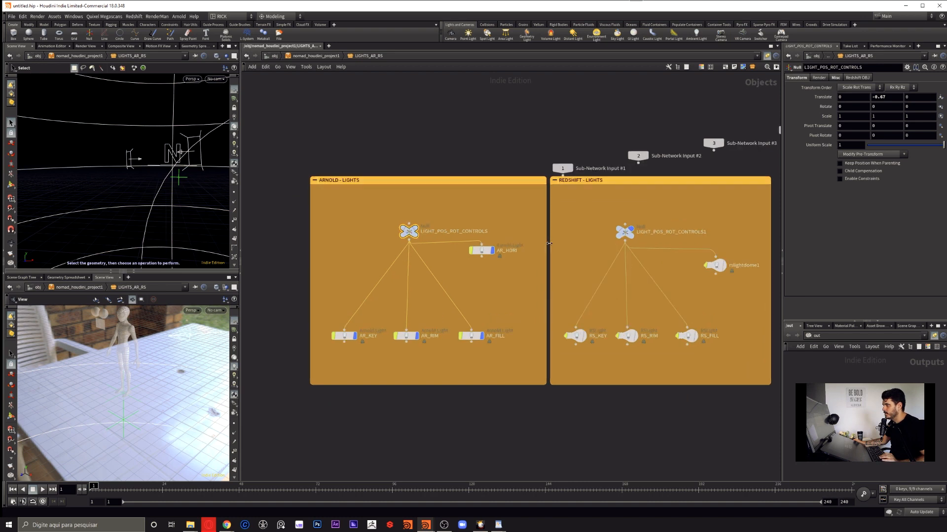
Select the AR_KEY, AR_RIM and AR_FILL lights, shift the AR_HDRI node slightly lower, and return to the project network.
{"action": "left_click_drag", "start_coordinate": [499, 300], "coordinate": [332, 373]}
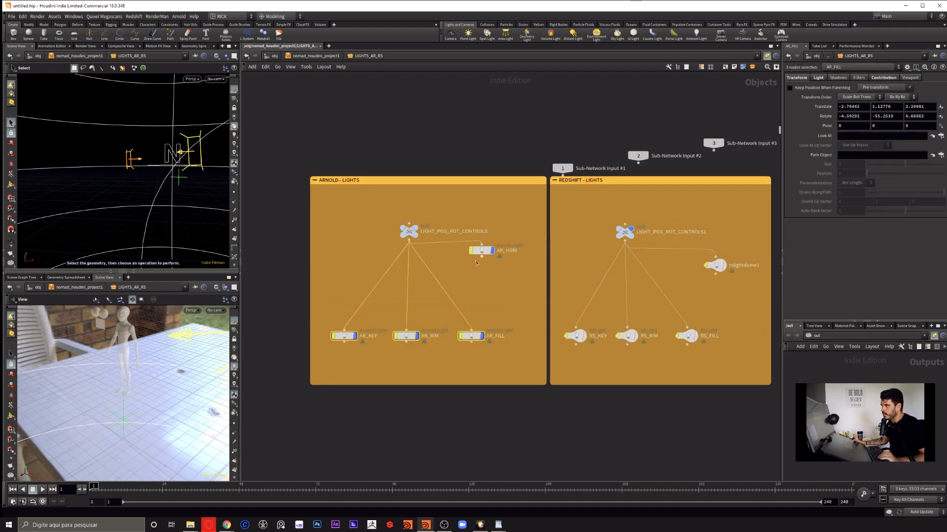
{"action": "left_click_drag", "start_coordinate": [485, 250], "coordinate": [483, 258]}
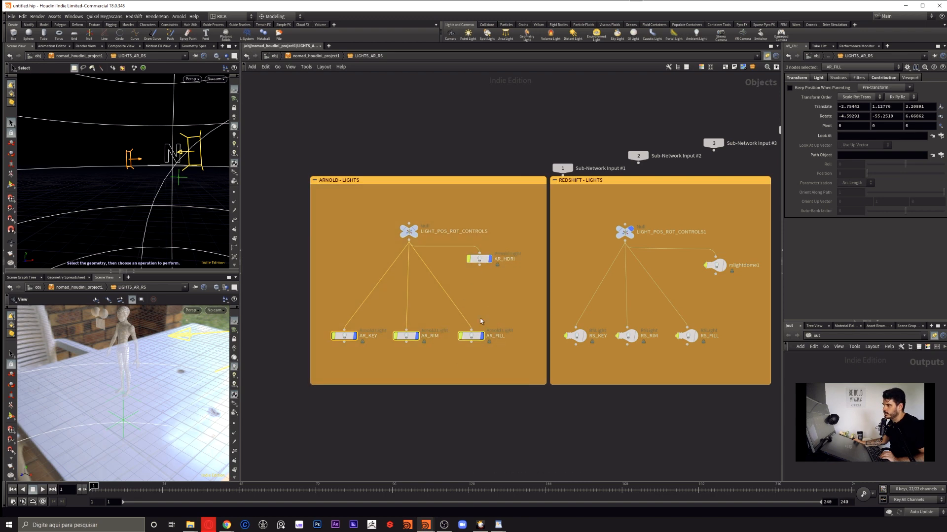
{"action": "mouse_move", "coordinate": [474, 339]}
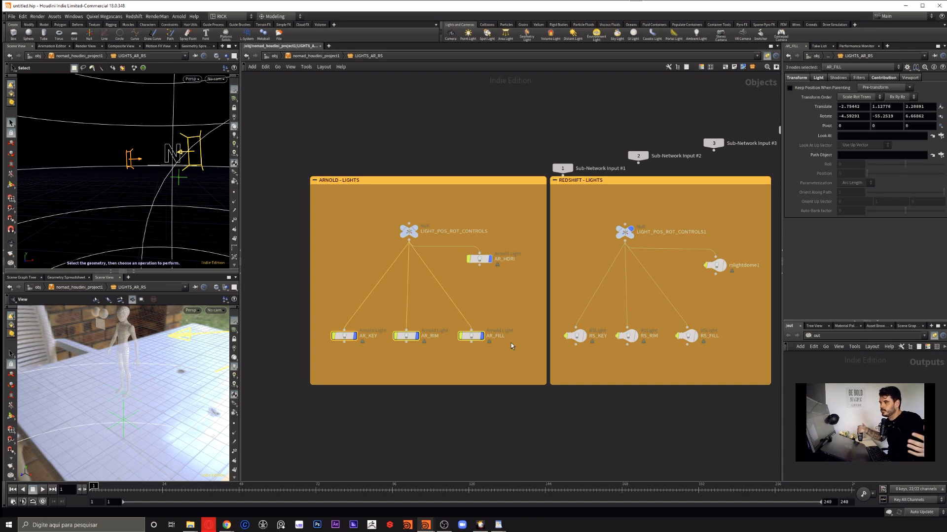
{"action": "key", "text": "u"}
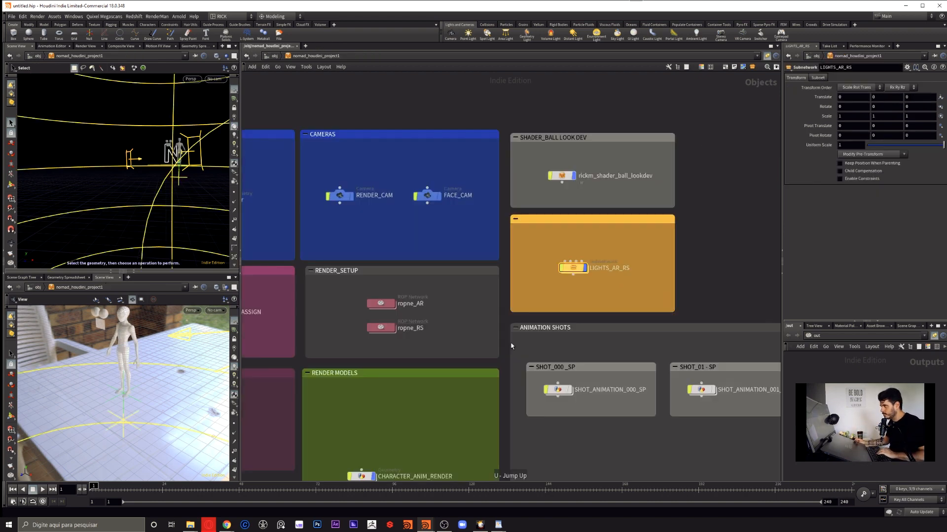
Shorten the RENDER MODELS box from its upper edge and reposition the CHARACTER_ANIM_RENDER and SET_RENDER nodes inside it.
{"action": "scroll", "coordinate": [386, 351], "scroll_direction": "down", "scroll_amount": 4}
{"action": "middle_click_drag", "start_coordinate": [388, 369], "coordinate": [523, 292]}
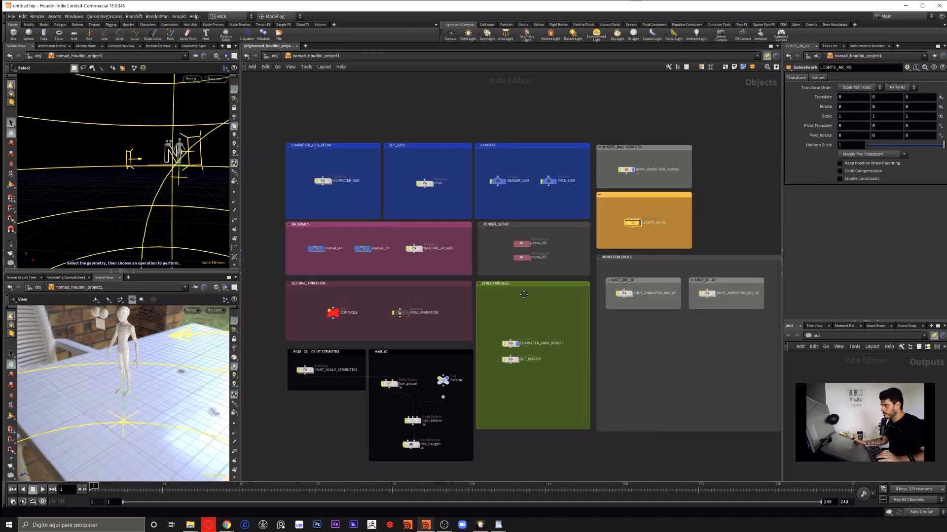
{"action": "scroll", "coordinate": [435, 282], "scroll_direction": "up", "scroll_amount": 2}
{"action": "middle_click_drag", "start_coordinate": [460, 323], "coordinate": [426, 301]}
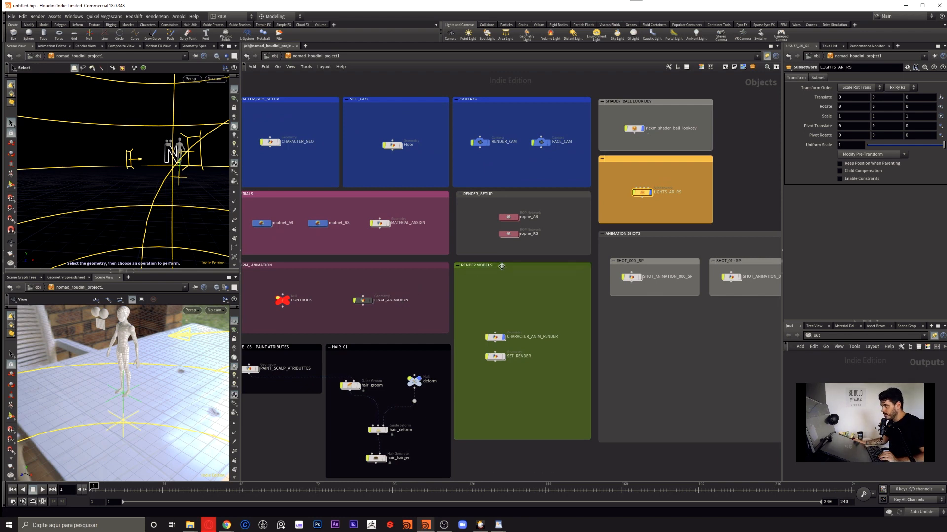
{"action": "left_click_drag", "start_coordinate": [493, 267], "coordinate": [501, 329]}
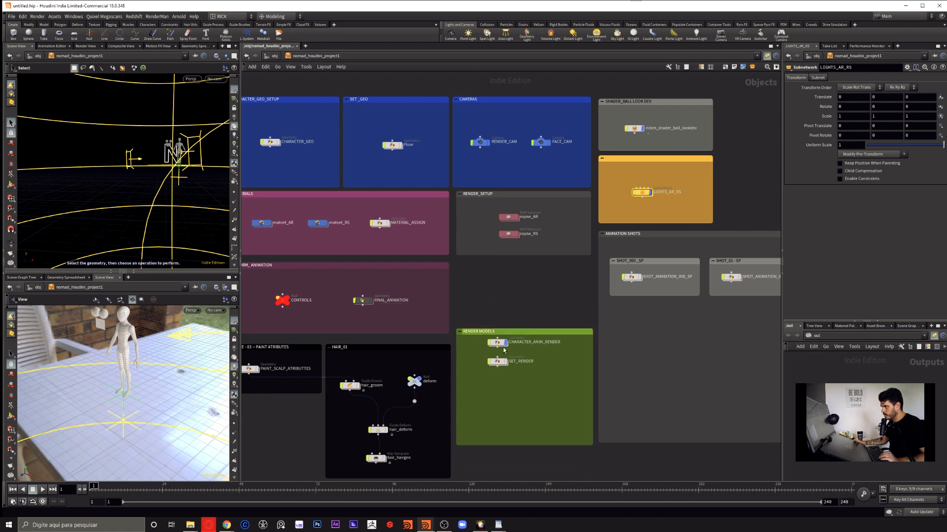
{"action": "mouse_move", "coordinate": [516, 374]}
{"action": "left_mouse_down"}
{"action": "mouse_move", "coordinate": [495, 342]}
{"action": "mouse_move", "coordinate": [503, 387]}
{"action": "left_mouse_up"}
Toggle the display of CHARACTER_ANIM_RENDER off and back on to check which model it shows in the scene views.
{"action": "scroll", "coordinate": [503, 380], "scroll_direction": "up", "scroll_amount": 3}
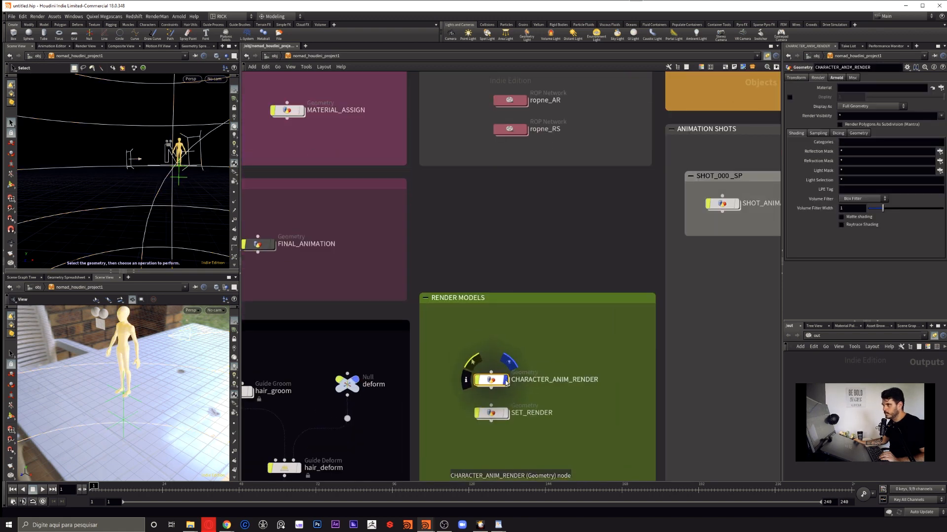
{"action": "left_click", "coordinate": [507, 383]}
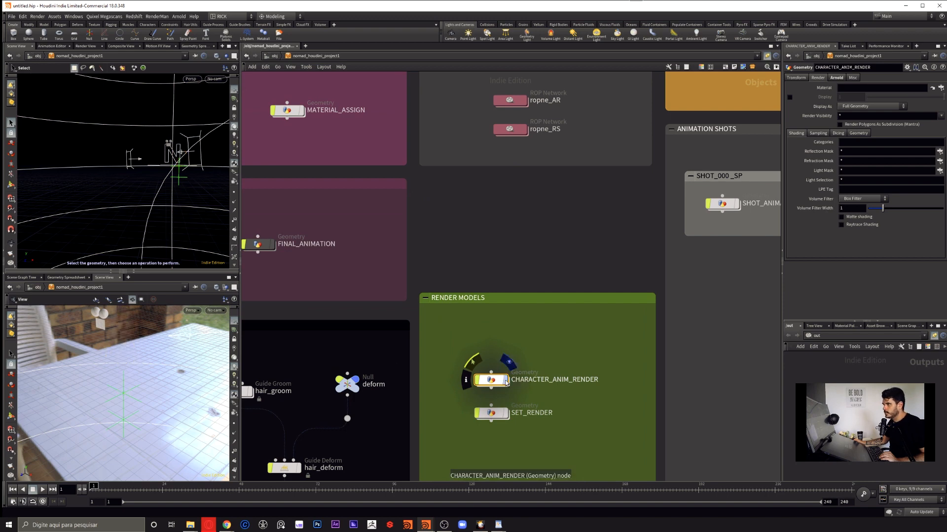
{"action": "scroll", "coordinate": [506, 382], "scroll_direction": "down", "scroll_amount": 5}
{"action": "scroll", "coordinate": [350, 217], "scroll_direction": "up", "scroll_amount": 4}
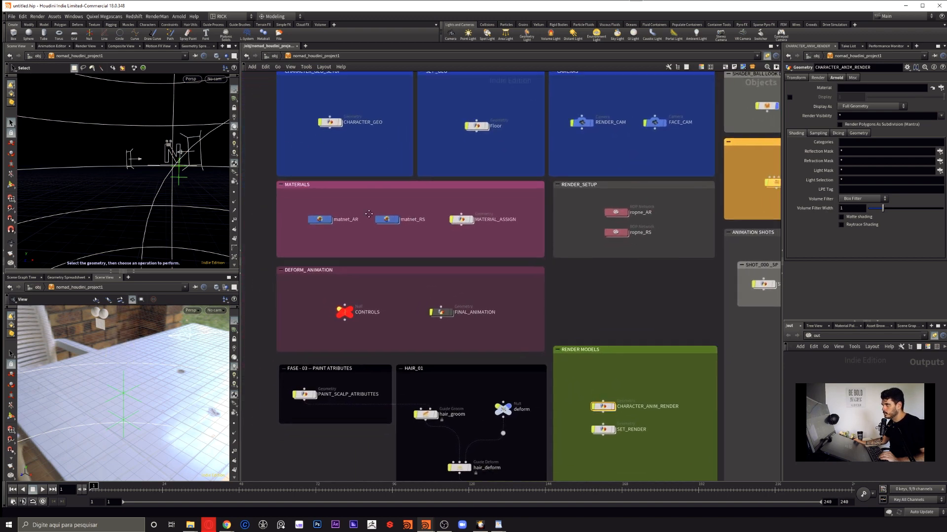
{"action": "middle_click_drag", "start_coordinate": [350, 217], "coordinate": [341, 232]}
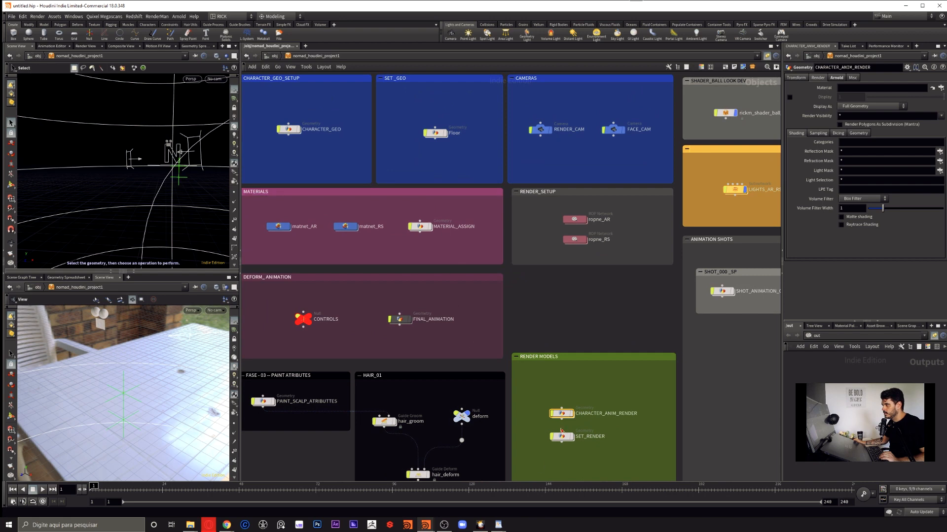
{"action": "left_click", "coordinate": [572, 414]}
{"action": "middle_click_drag", "start_coordinate": [572, 414], "coordinate": [517, 348]}
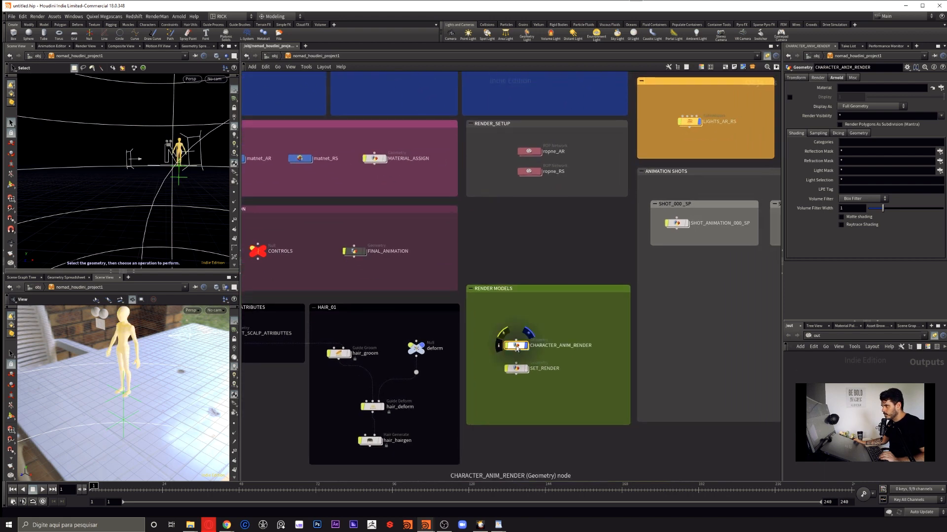
Select the FINAL_ANIMATION node and check the SHOT_000_SP and SHOT_01 - SP boxes under ANIMATION SHOTS.
{"action": "left_click", "coordinate": [360, 252]}
{"action": "middle_click_drag", "start_coordinate": [556, 254], "coordinate": [423, 253]}
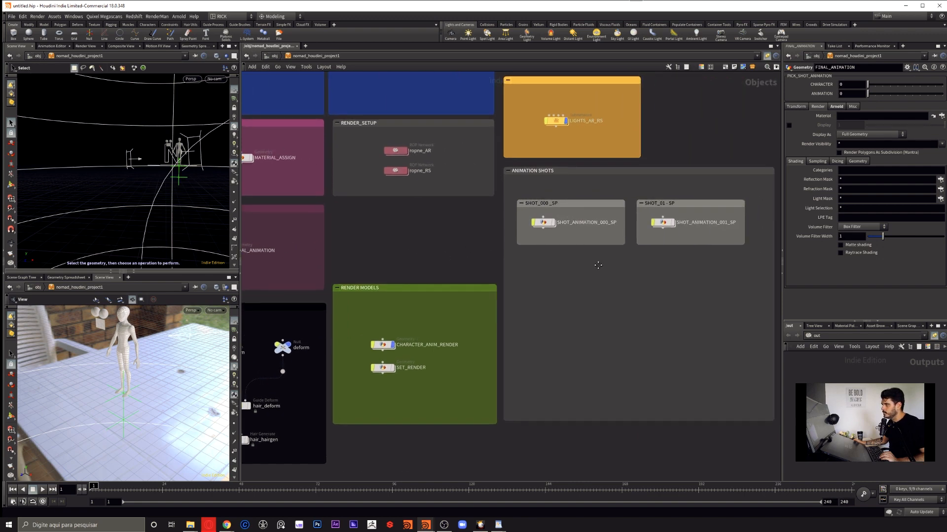
{"action": "middle_click_drag", "start_coordinate": [582, 209], "coordinate": [544, 215]}
{"action": "left_click", "coordinate": [542, 211]}
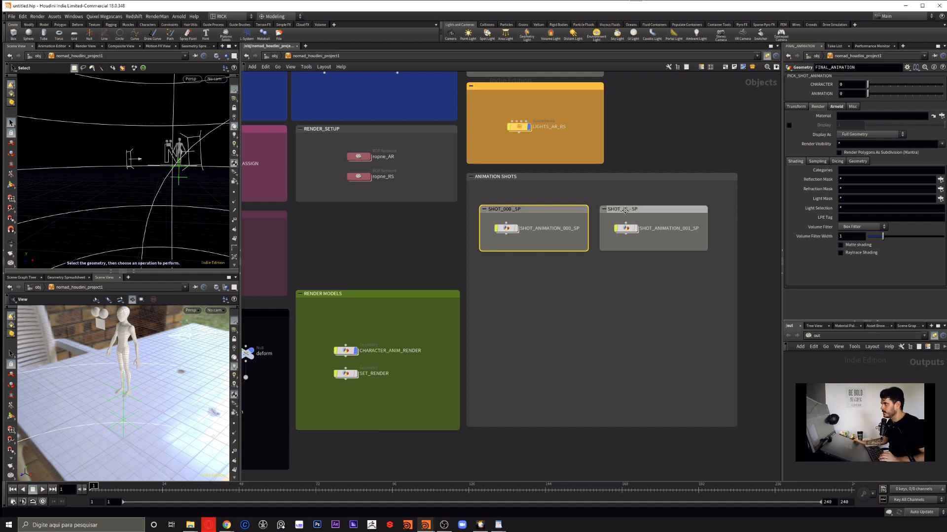
{"action": "left_click", "coordinate": [640, 210]}
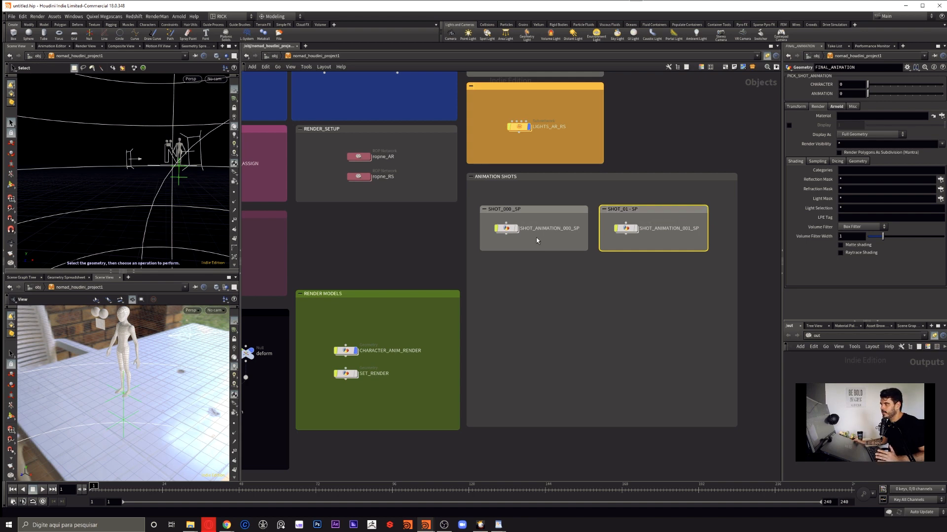
Inside SHOT_ANIMATION_000_SP, frame the character and examine the file path of the SHOT_000 Alembic node.
{"action": "double_click", "coordinate": [507, 228]}
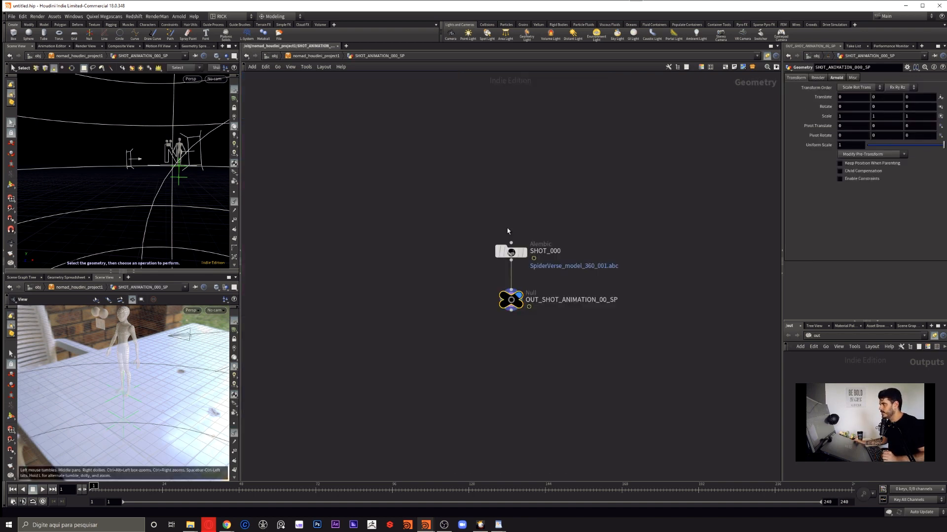
{"action": "left_click", "coordinate": [515, 249]}
{"action": "key", "text": "f"}
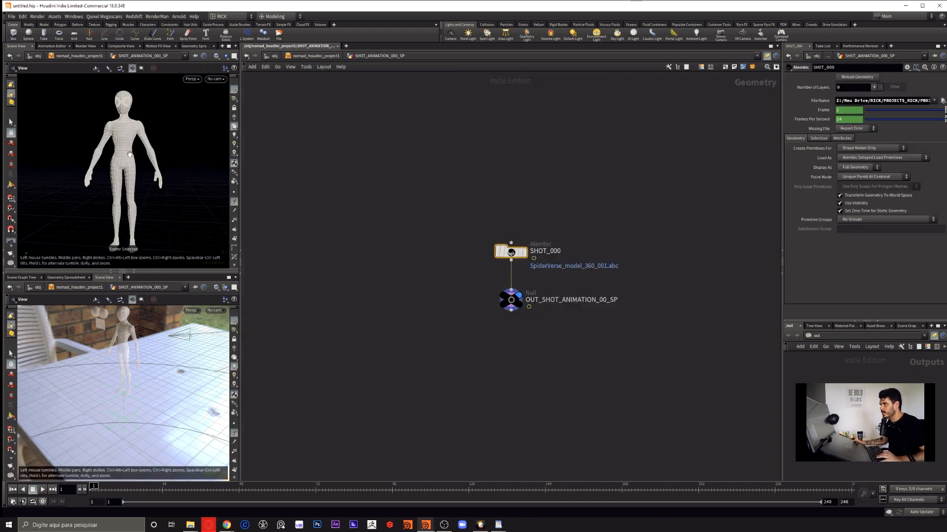
{"action": "left_click_drag", "start_coordinate": [921, 101], "coordinate": [944, 102]}
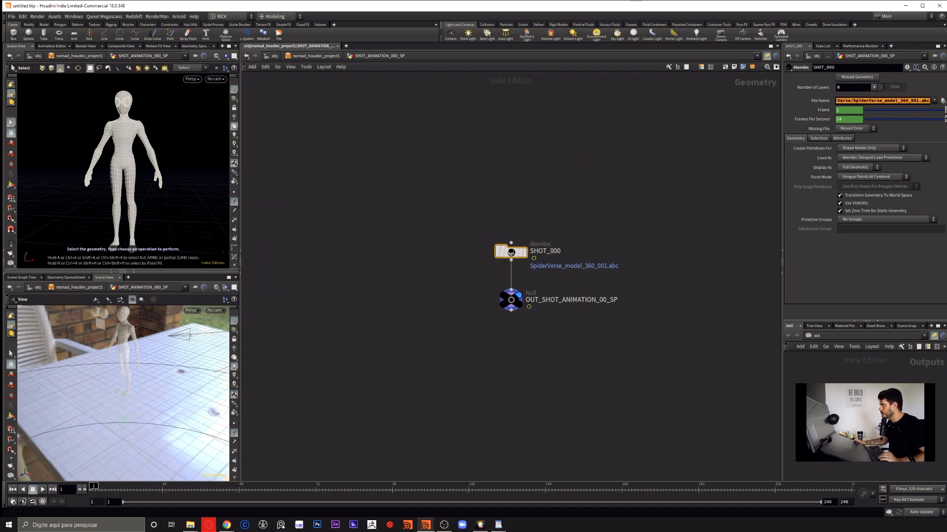
{"action": "left_click", "coordinate": [886, 101]}
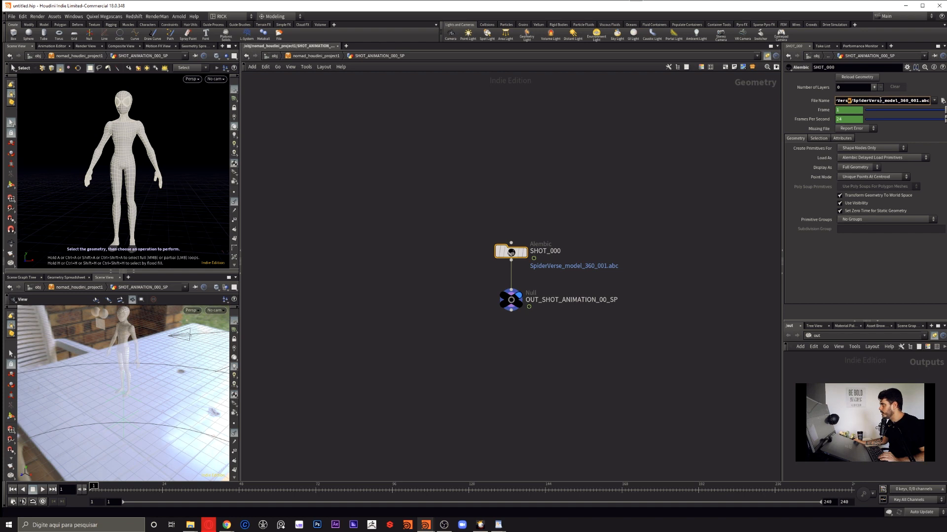
{"action": "left_click_drag", "start_coordinate": [886, 101], "coordinate": [926, 101]}
{"action": "left_click", "coordinate": [616, 199]}
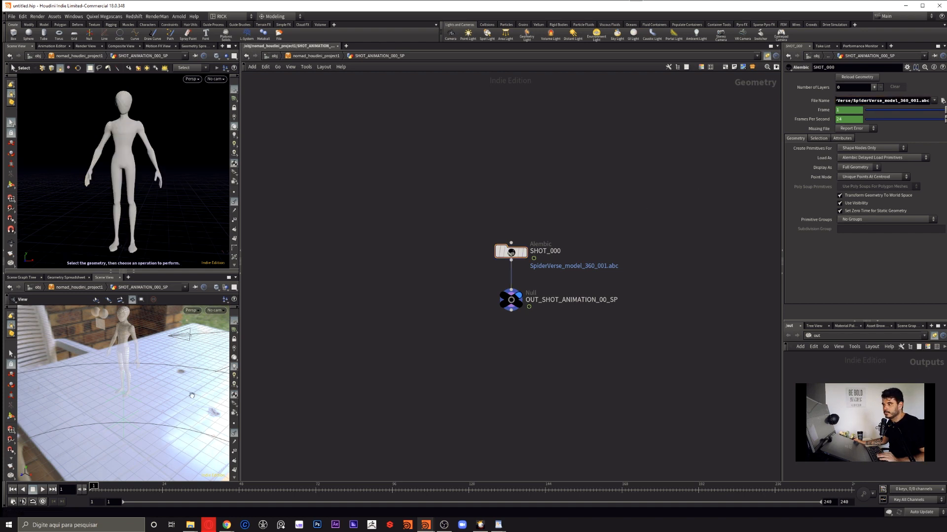
Play back the SHOT_000 turntable animation, rewind to the first frame, and return to the project network.
{"action": "left_click", "coordinate": [43, 493]}
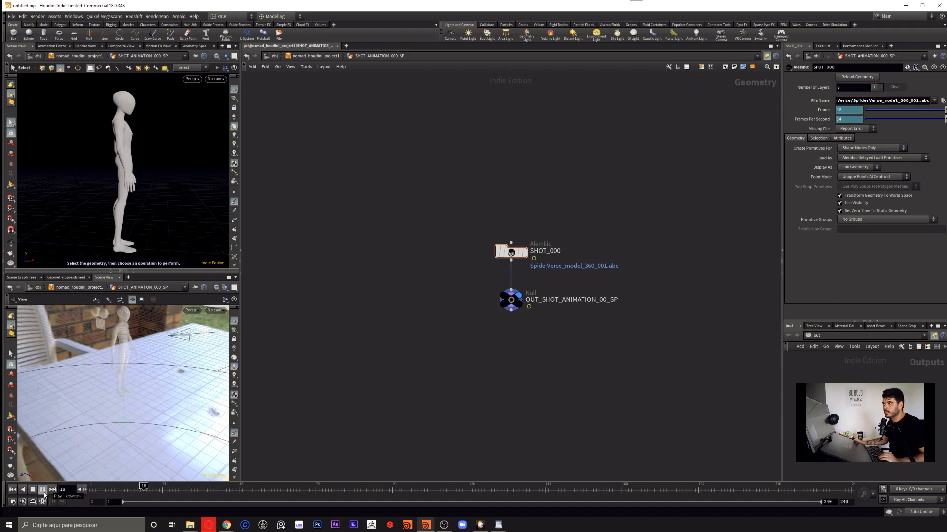
{"action": "left_click", "coordinate": [33, 492]}
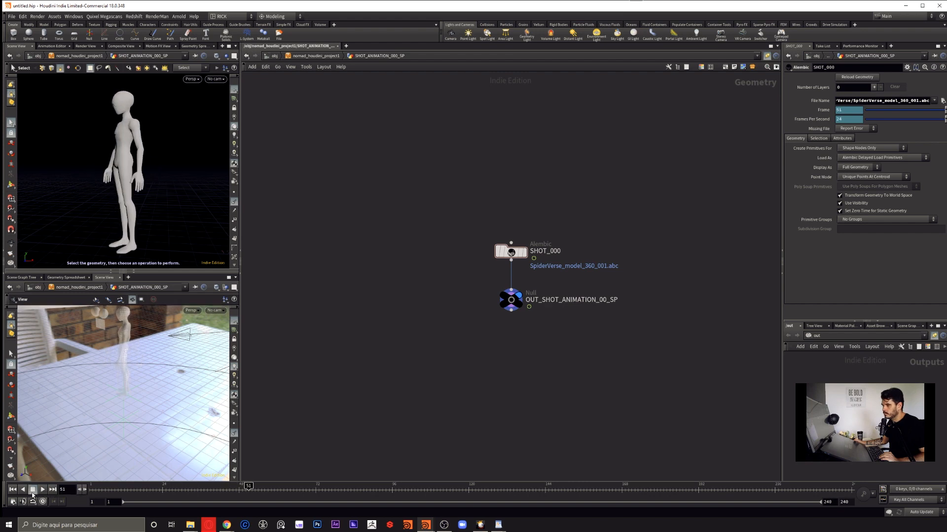
{"action": "left_click", "coordinate": [13, 491]}
{"action": "key", "text": "u"}
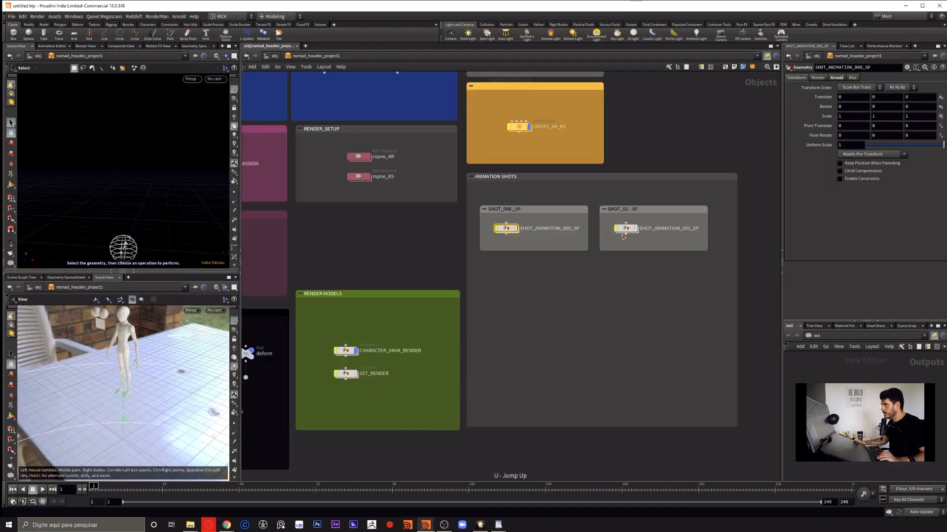
Look inside SHOT_ANIMATION_001_SP and play back the animation of its SHOT_001 Alembic node.
{"action": "double_click", "coordinate": [607, 230]}
{"action": "left_click_drag", "start_coordinate": [638, 216], "coordinate": [406, 295]}
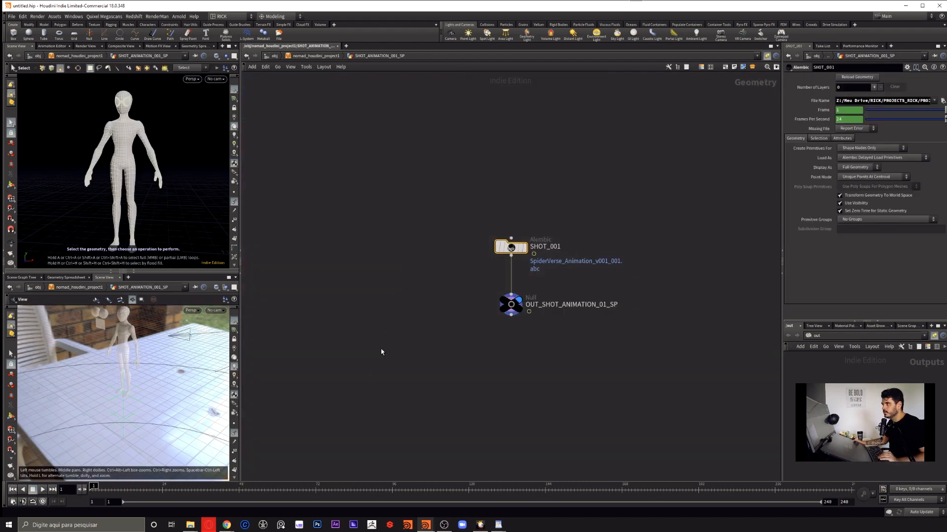
{"action": "left_click", "coordinate": [42, 490]}
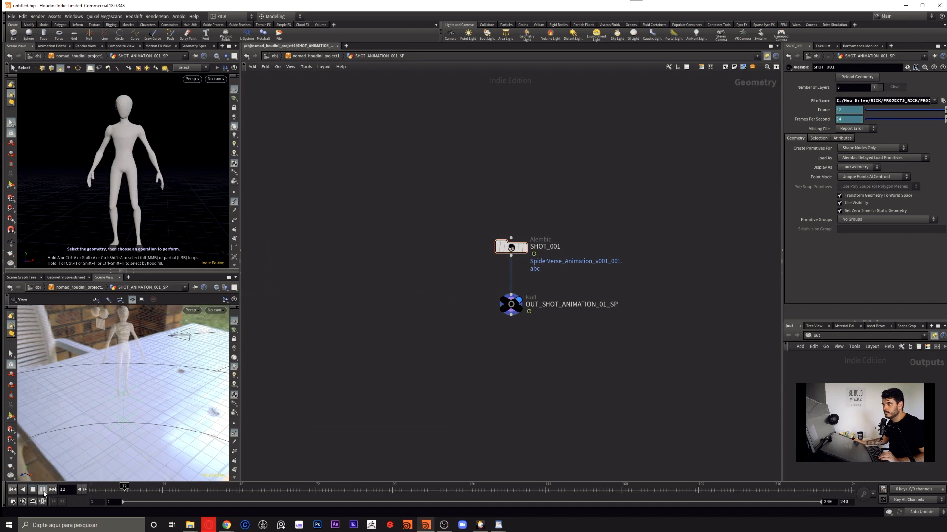
{"action": "left_click", "coordinate": [38, 491]}
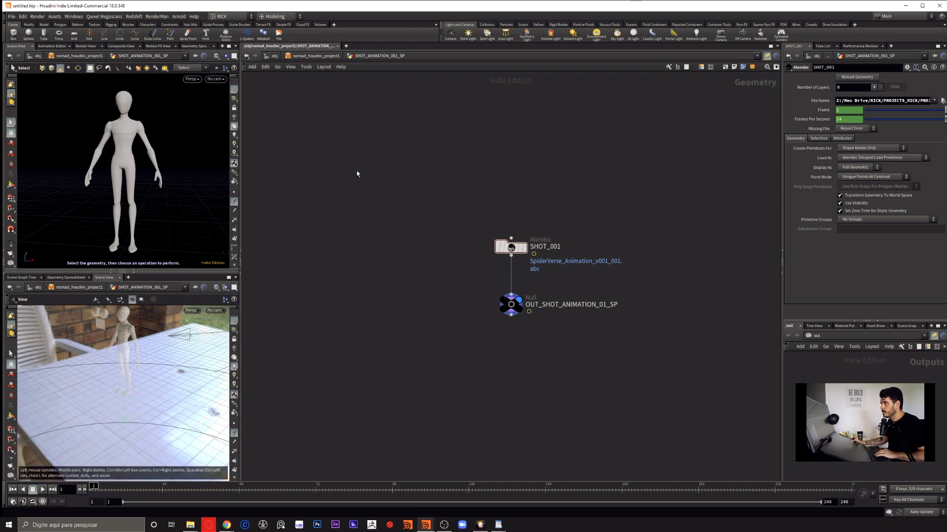
Return to the project network and open the FINAL_ANIMATION node's network.
{"action": "left_click", "coordinate": [324, 56]}
{"action": "middle_click_drag", "start_coordinate": [486, 306], "coordinate": [656, 326]}
{"action": "middle_click_drag", "start_coordinate": [373, 296], "coordinate": [518, 297]}
{"action": "double_click", "coordinate": [498, 278]}
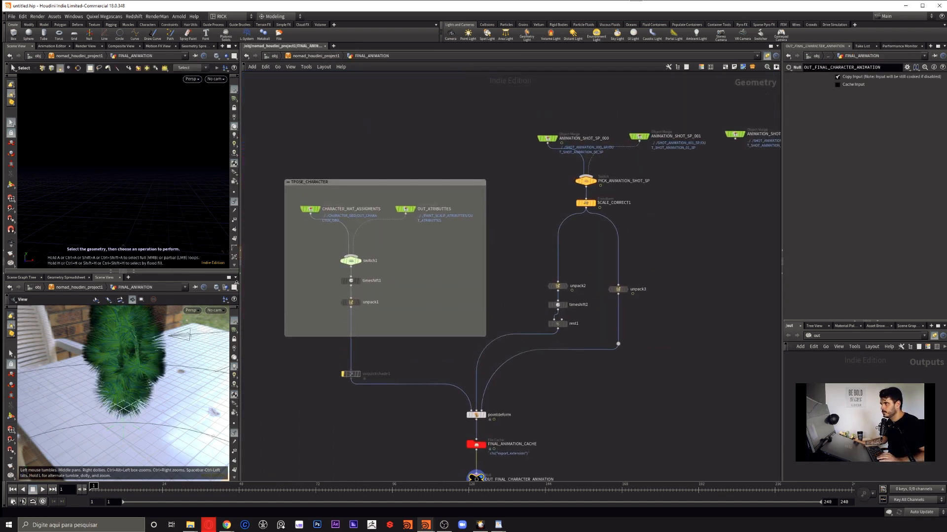
Hide the green hair-like display lines covering the character in both viewports, framing the character in the upper view.
{"action": "left_click", "coordinate": [235, 433]}
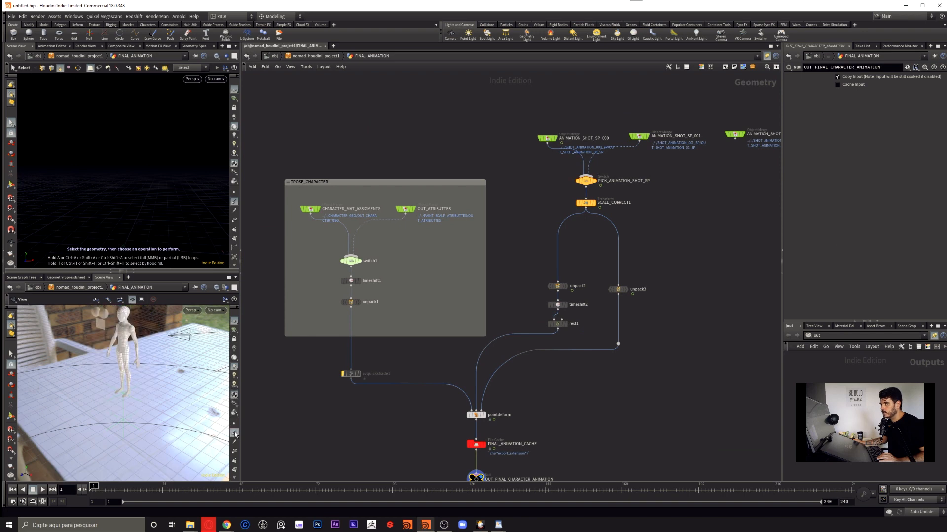
{"action": "key", "text": "space+f"}
{"action": "key", "text": "space+f"}
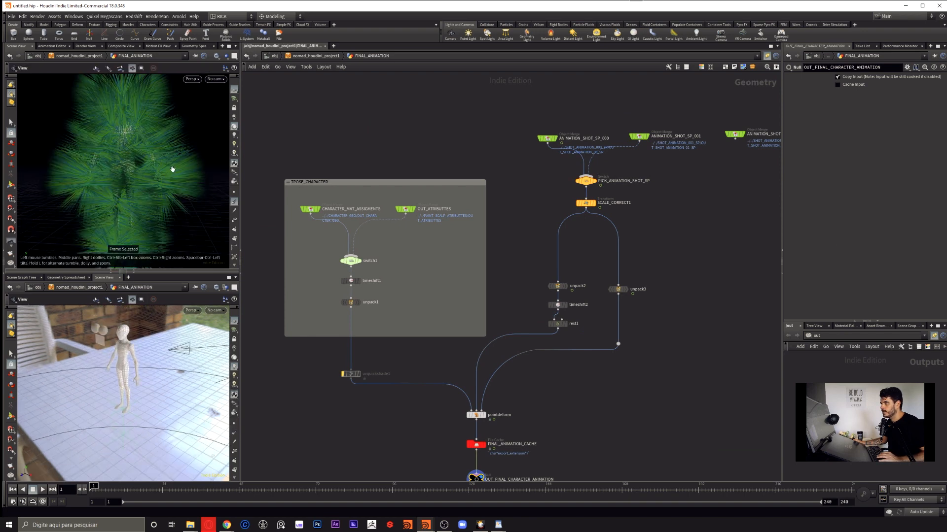
{"action": "left_click", "coordinate": [234, 202]}
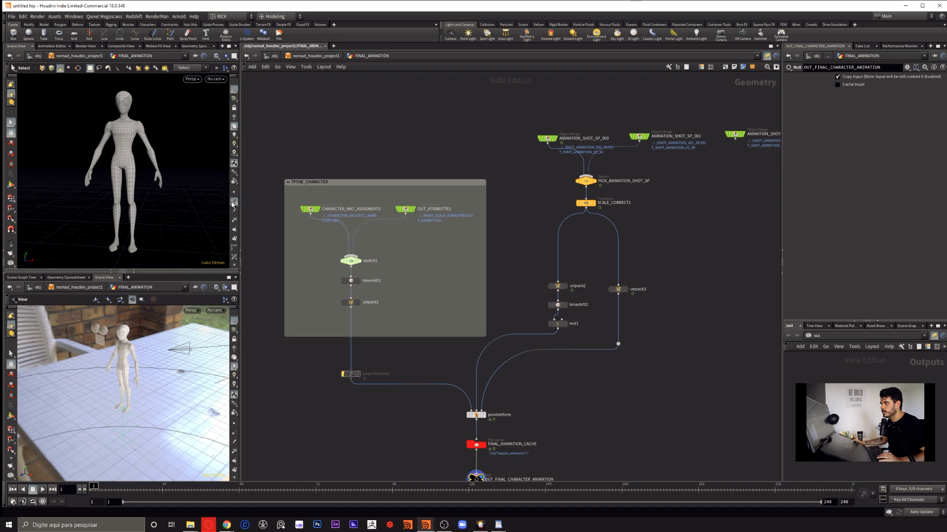
{"action": "left_click", "coordinate": [234, 202]}
{"action": "left_click", "coordinate": [234, 203]}
{"action": "key", "text": "Escape"}
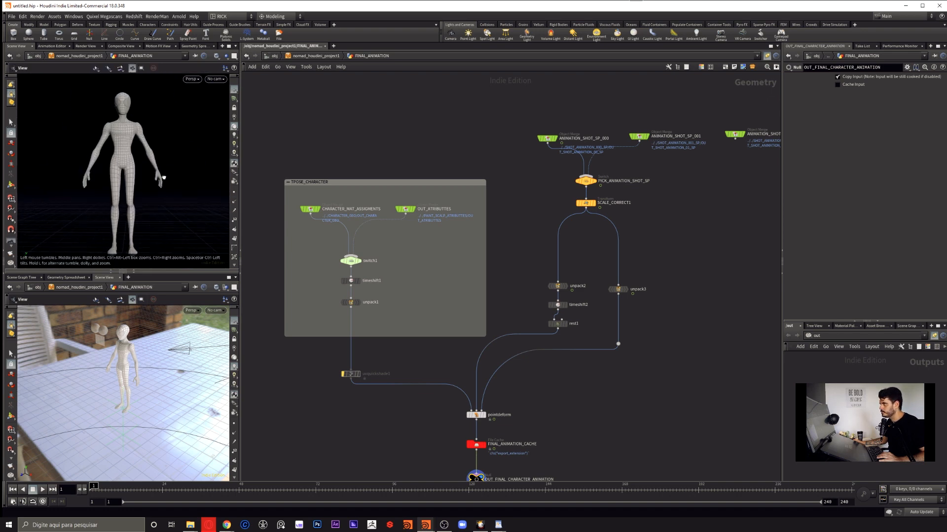
{"action": "key", "text": "s"}
Shift the TPOSE_CHARACTER box away from the animation branch and space out the ANIMATION_SHOT_SP_000, 001 and 002 nodes.
{"action": "middle_click_drag", "start_coordinate": [449, 180], "coordinate": [437, 147]}
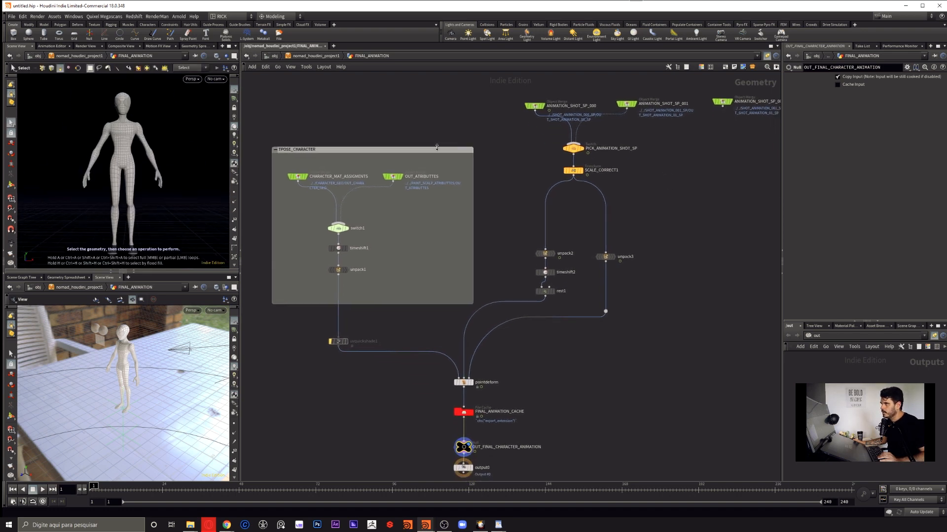
{"action": "left_click_drag", "start_coordinate": [422, 153], "coordinate": [403, 155]}
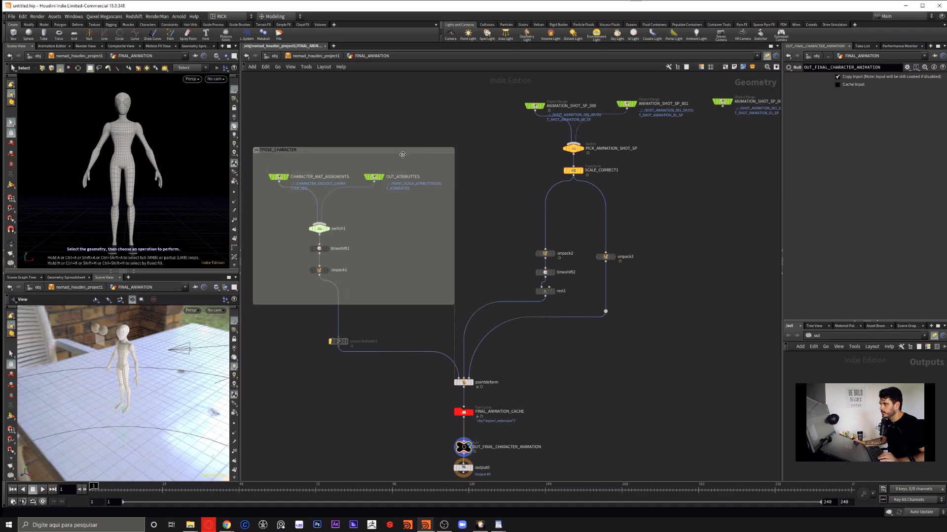
{"action": "middle_click_drag", "start_coordinate": [697, 193], "coordinate": [662, 258]}
{"action": "scroll", "coordinate": [593, 150], "scroll_direction": "up", "scroll_amount": 3}
{"action": "middle_click_drag", "start_coordinate": [602, 148], "coordinate": [540, 157]}
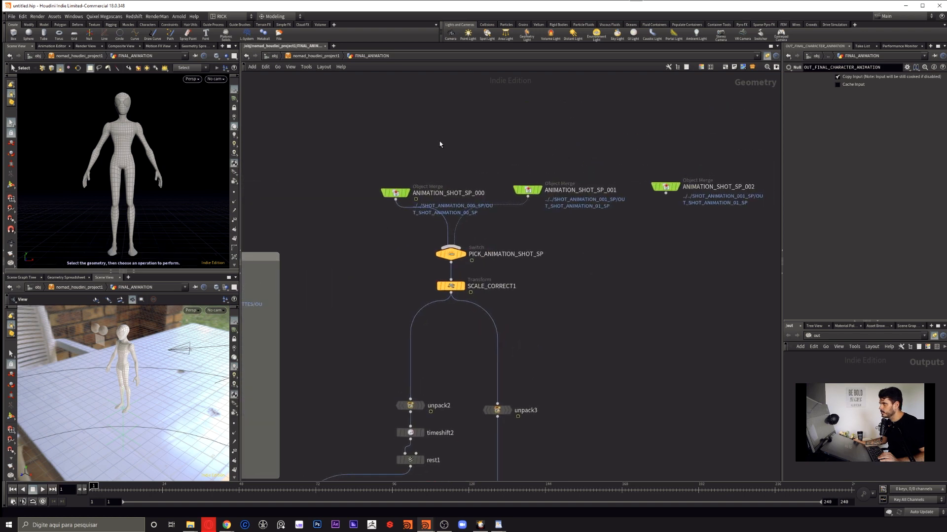
{"action": "left_click", "coordinate": [394, 192]}
{"action": "left_click_drag", "start_coordinate": [395, 192], "coordinate": [377, 181]}
{"action": "left_click", "coordinate": [526, 192]}
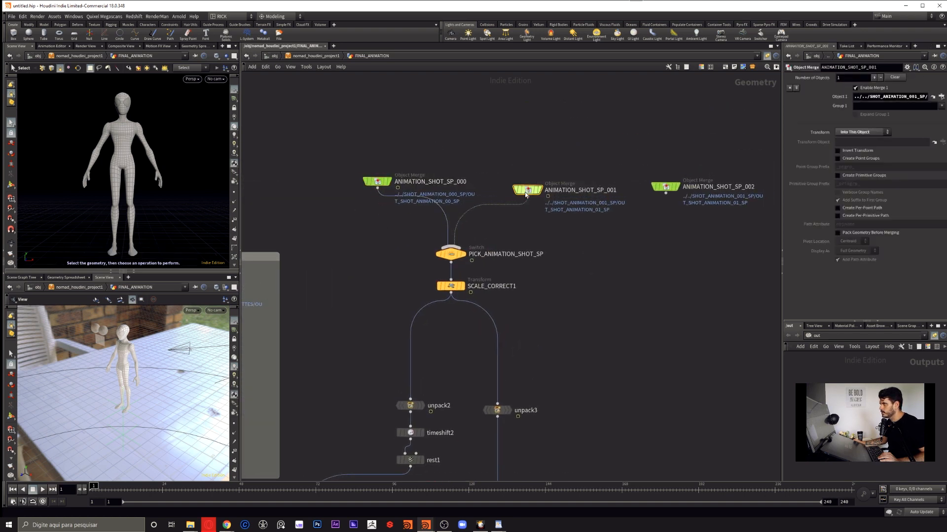
{"action": "left_click_drag", "start_coordinate": [526, 194], "coordinate": [528, 186]}
{"action": "left_click_drag", "start_coordinate": [665, 190], "coordinate": [674, 186]}
Go back to the project network and open the CHARACTER_GEO node in CHARACTER_GEO_SETUP.
{"action": "scroll", "coordinate": [674, 262], "scroll_direction": "down", "scroll_amount": 5}
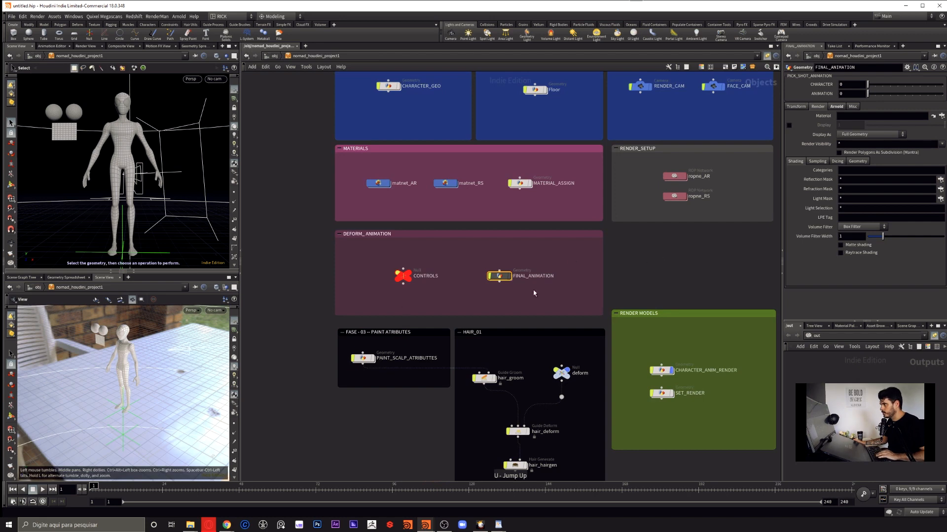
{"action": "middle_click_drag", "start_coordinate": [566, 146], "coordinate": [585, 220]}
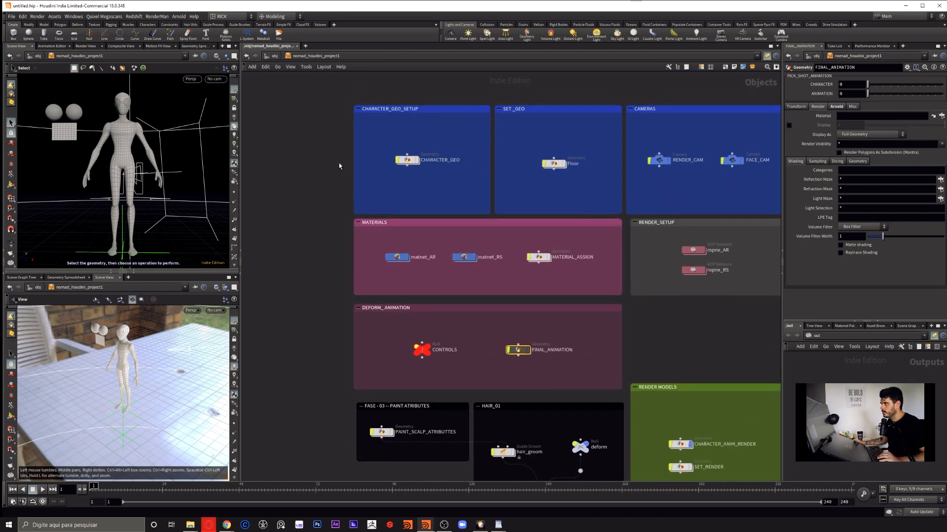
{"action": "scroll", "coordinate": [339, 166], "scroll_direction": "up", "scroll_amount": 5}
{"action": "middle_click_drag", "start_coordinate": [338, 162], "coordinate": [291, 289]}
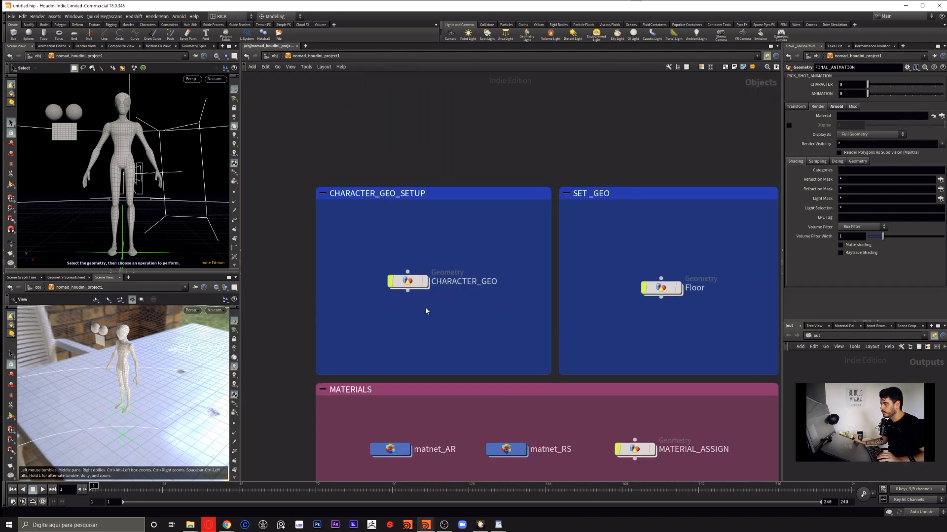
{"action": "left_click", "coordinate": [409, 282]}
{"action": "double_click", "coordinate": [410, 285]}
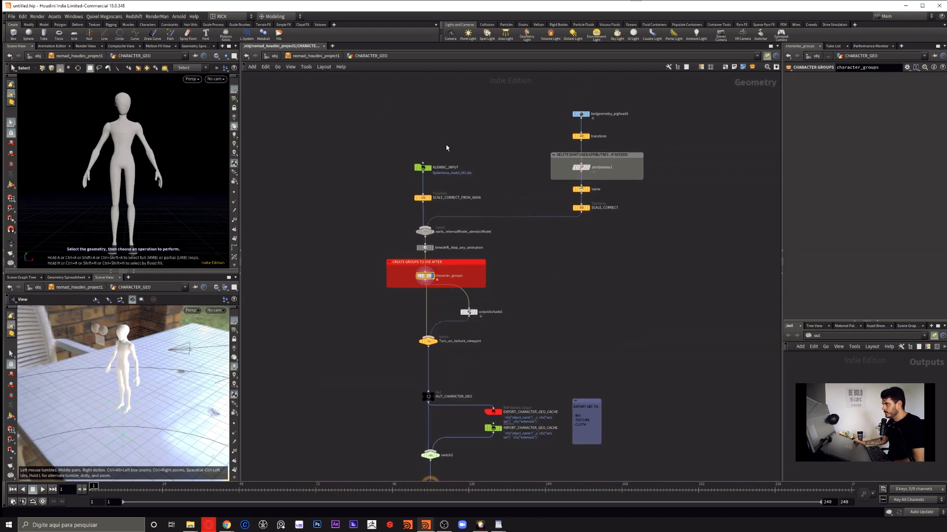
Select the ALEMBIC_INPUT node and examine the end of its model file path.
{"action": "scroll", "coordinate": [456, 143], "scroll_direction": "up", "scroll_amount": 3}
{"action": "left_click", "coordinate": [399, 188]}
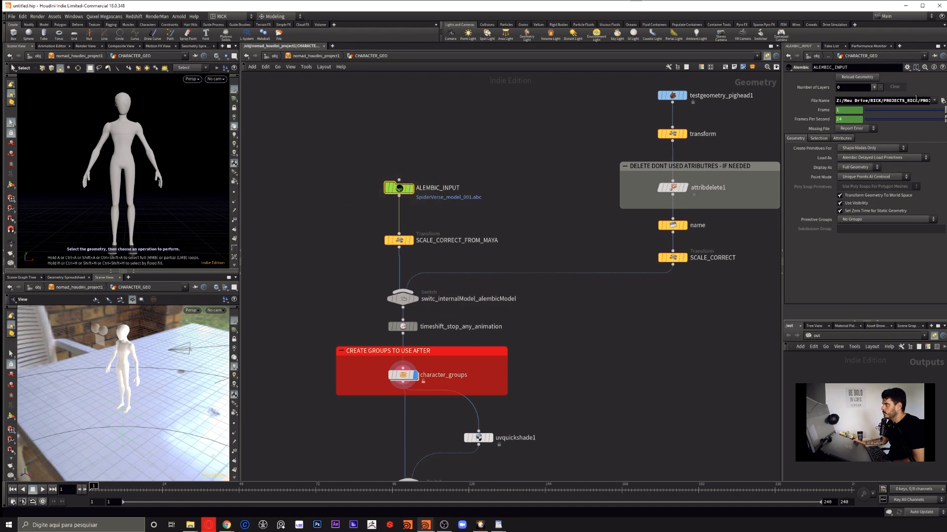
{"action": "left_click_drag", "start_coordinate": [916, 99], "coordinate": [946, 101]}
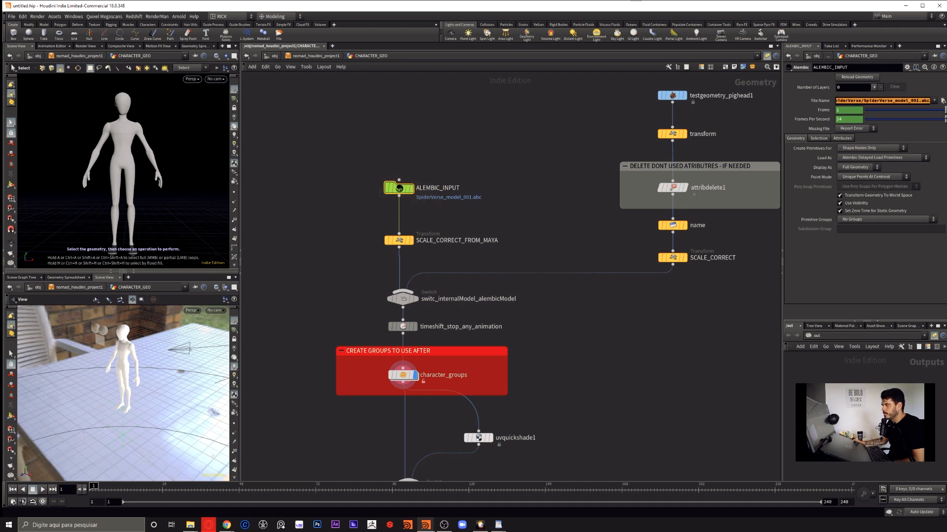
{"action": "left_click", "coordinate": [519, 133]}
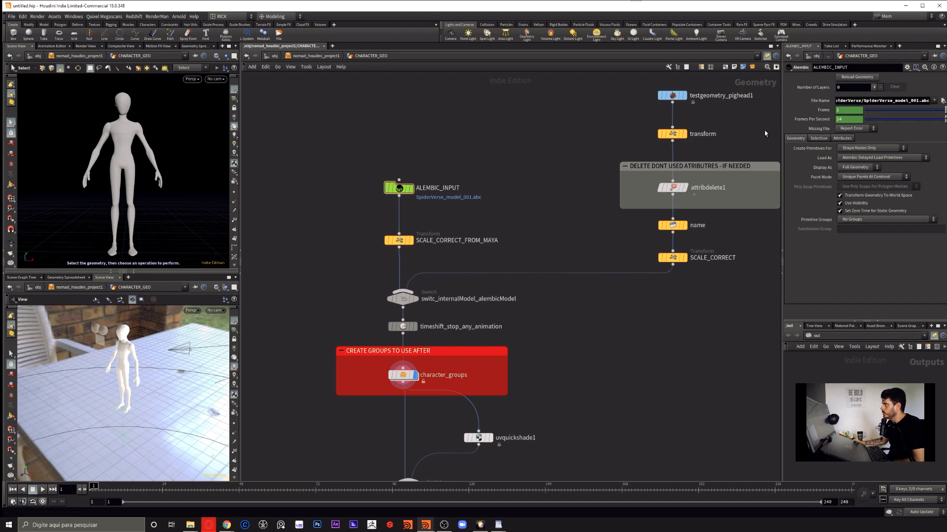
{"action": "left_click_drag", "start_coordinate": [471, 146], "coordinate": [343, 206]}
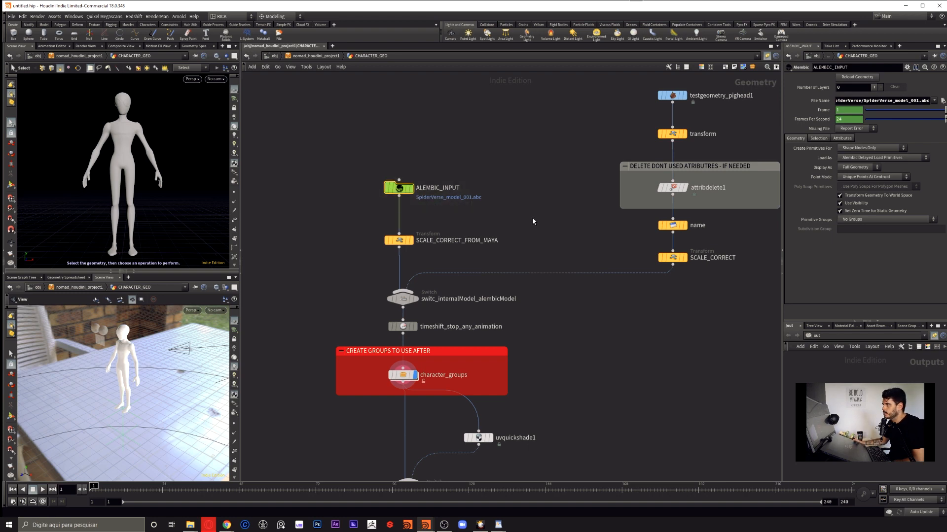
Inspect the internal model branch by selecting the testgeometry_pighead1 node that feeds switc_internalModel_alembicModel.
{"action": "middle_click_drag", "start_coordinate": [533, 222], "coordinate": [521, 228]}
{"action": "mouse_move", "coordinate": [390, 306]}
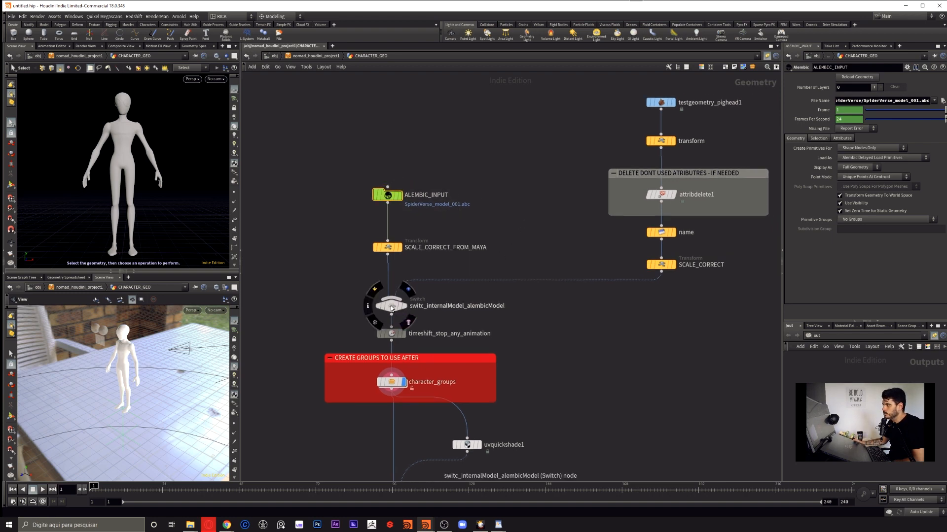
{"action": "left_click", "coordinate": [661, 102]}
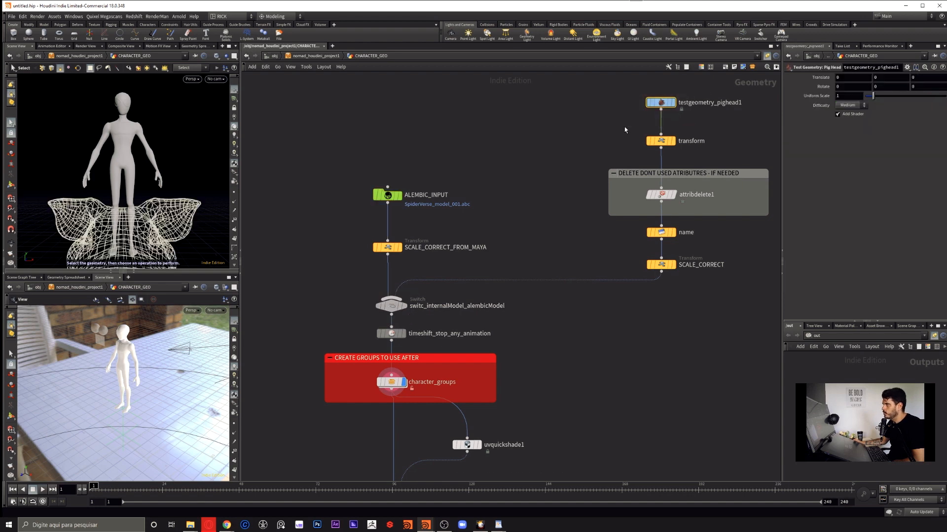
{"action": "left_click", "coordinate": [560, 220]}
Return to the project network and select the CONTROLS node to examine its CHARACTER, ANIMATION and AR_RS sliders.
{"action": "key", "text": "u"}
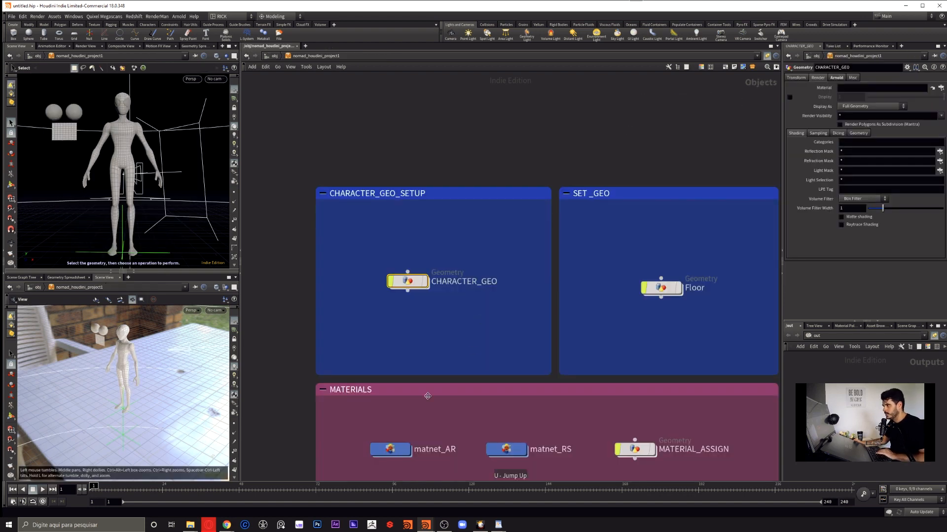
{"action": "middle_click_drag", "start_coordinate": [477, 347], "coordinate": [471, 85]}
{"action": "scroll", "coordinate": [453, 267], "scroll_direction": "down", "scroll_amount": 2}
{"action": "left_click_drag", "start_coordinate": [383, 369], "coordinate": [524, 317]}
{"action": "scroll", "coordinate": [523, 316], "scroll_direction": "down", "scroll_amount": 1}
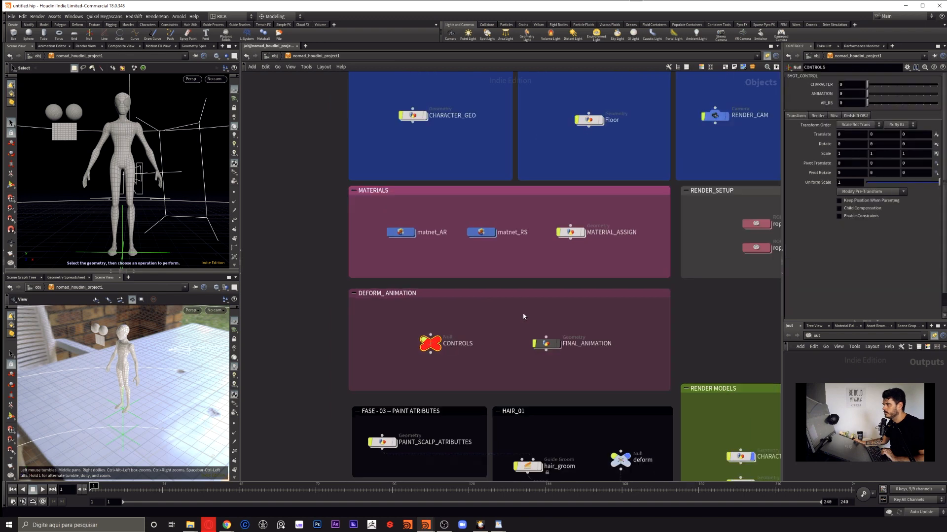
{"action": "scroll", "coordinate": [523, 317], "scroll_direction": "down", "scroll_amount": 2}
{"action": "mouse_move", "coordinate": [868, 85]}
{"action": "left_mouse_down"}
{"action": "mouse_move", "coordinate": [879, 85]}
{"action": "mouse_move", "coordinate": [867, 87]}
{"action": "left_mouse_up"}
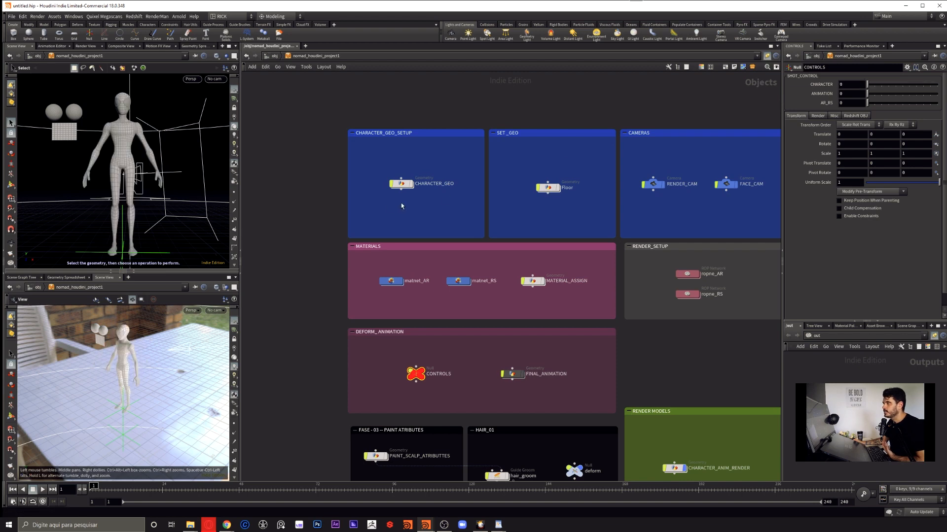
Reopen CHARACTER_GEO and examine the uniform scale of the SCALE_CORRECT_FROM_MAYA transform below ALEMBIC_INPUT.
{"action": "double_click", "coordinate": [401, 184]}
{"action": "middle_click_drag", "start_coordinate": [468, 276], "coordinate": [432, 272]}
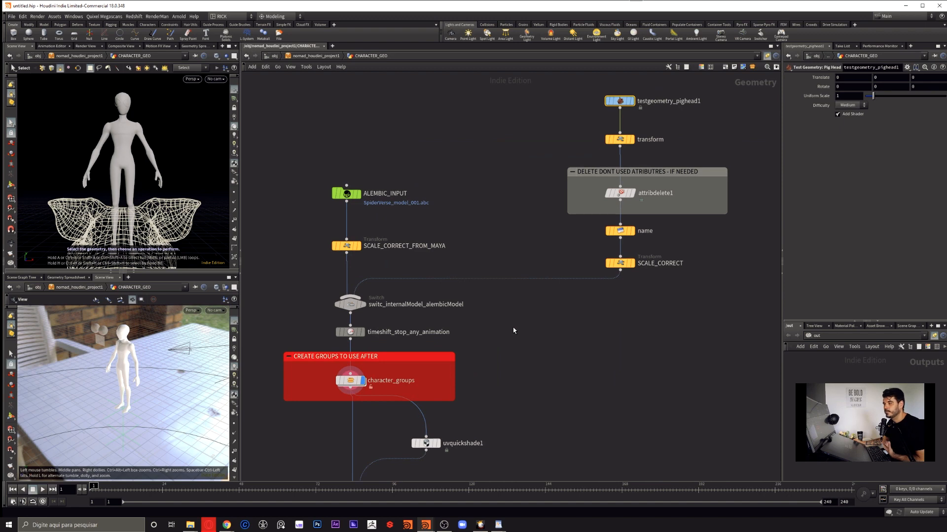
{"action": "middle_click_drag", "start_coordinate": [425, 328], "coordinate": [455, 290]}
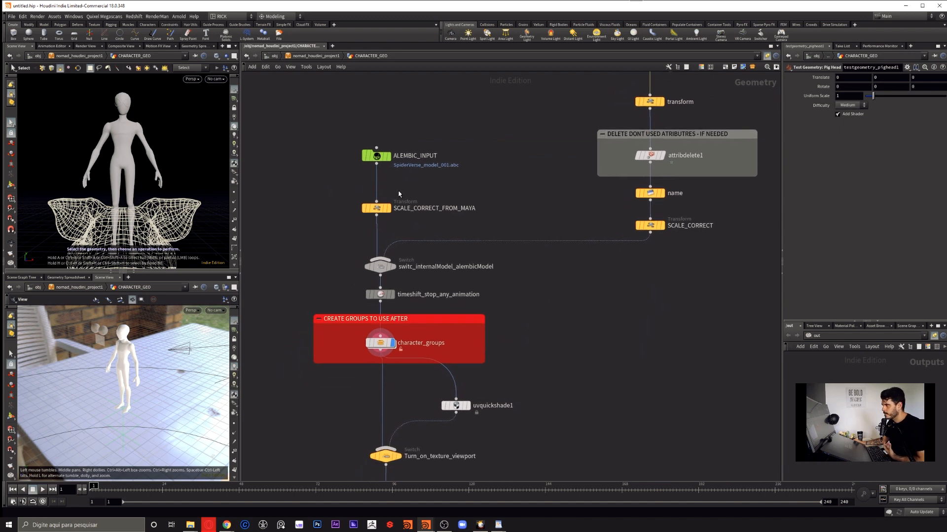
{"action": "left_click", "coordinate": [387, 208]}
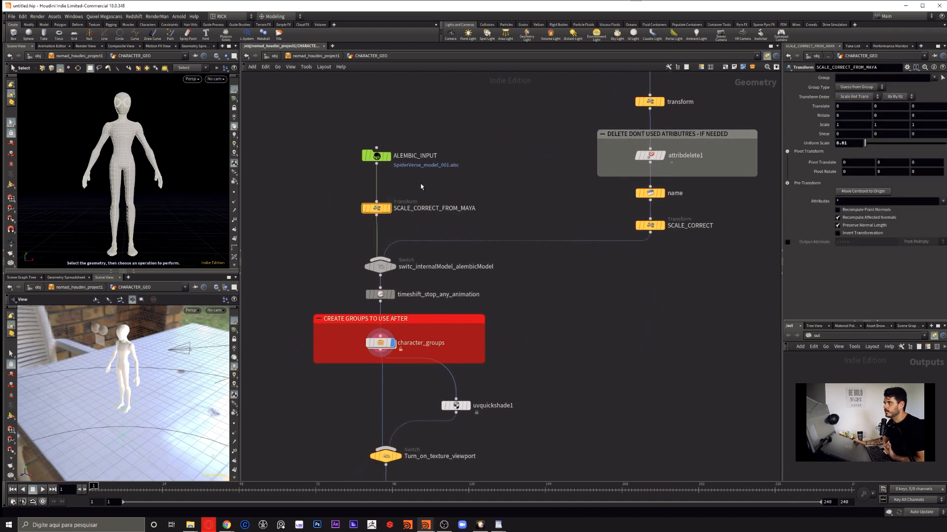
{"action": "left_click", "coordinate": [376, 155]}
{"action": "mouse_move", "coordinate": [421, 185]}
{"action": "left_mouse_down"}
{"action": "mouse_move", "coordinate": [330, 250]}
{"action": "mouse_move", "coordinate": [316, 225]}
{"action": "left_mouse_up"}
{"action": "left_click", "coordinate": [554, 380]}
{"action": "scroll", "coordinate": [502, 273], "scroll_direction": "down", "scroll_amount": 3}
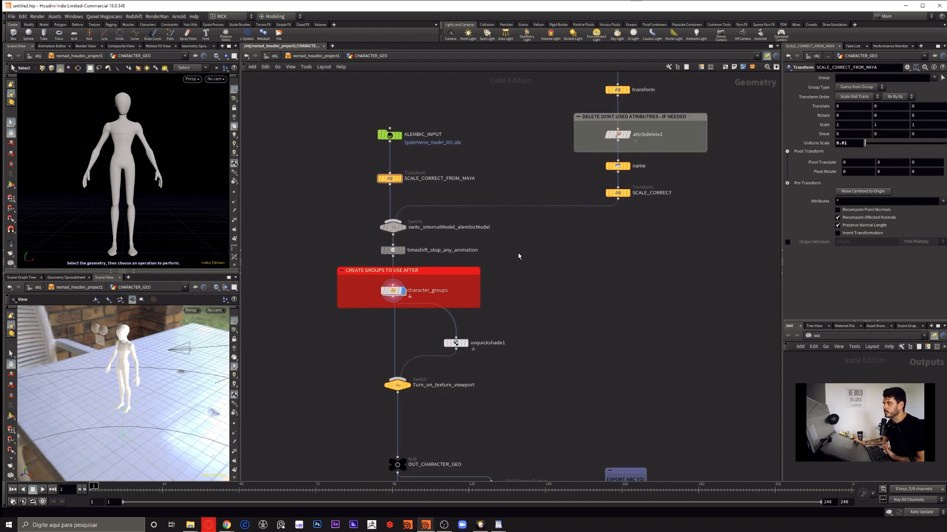
Follow the node chain below the switch and select character_groups in the CREATE GROUPS TO USE AFTER box.
{"action": "left_click_drag", "start_coordinate": [429, 101], "coordinate": [421, 188]}
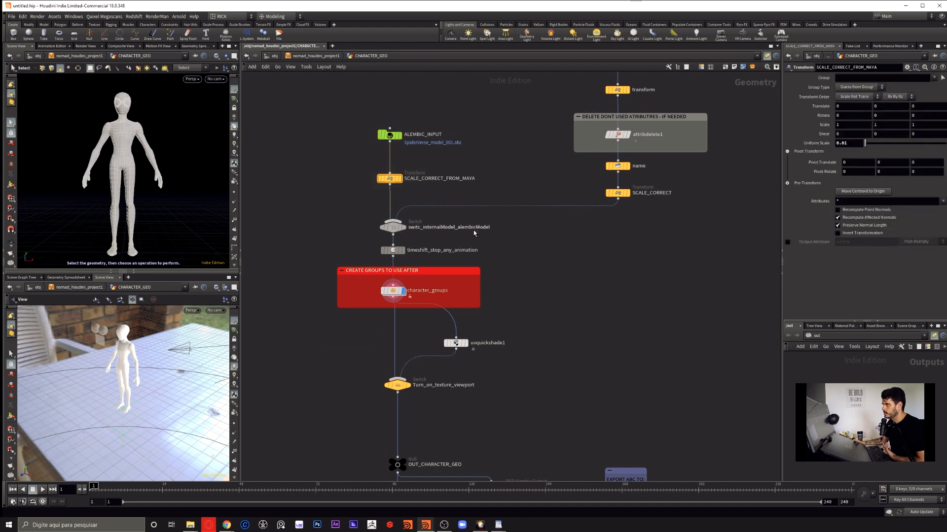
{"action": "middle_click_drag", "start_coordinate": [529, 253], "coordinate": [533, 263]}
{"action": "middle_click_drag", "start_coordinate": [538, 348], "coordinate": [548, 325]}
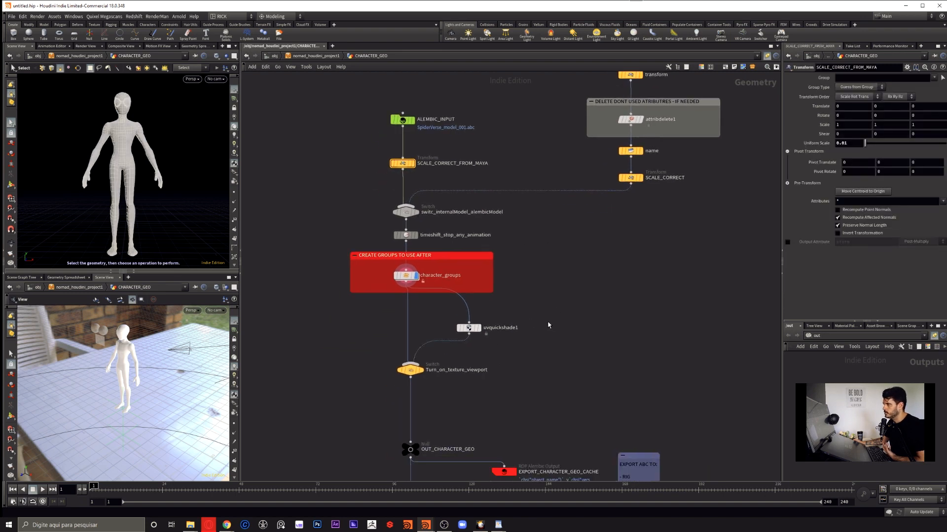
{"action": "middle_click_drag", "start_coordinate": [531, 287], "coordinate": [542, 301]}
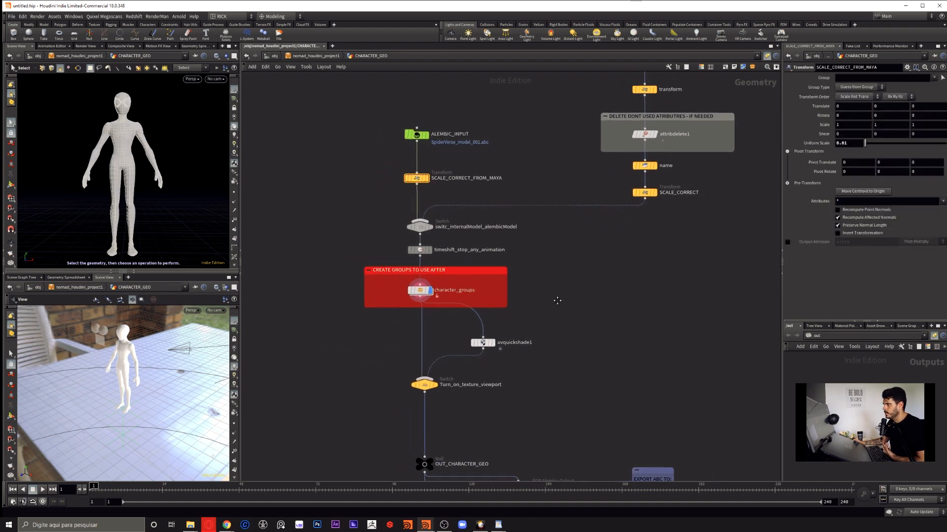
{"action": "scroll", "coordinate": [427, 299], "scroll_direction": "up", "scroll_amount": 2}
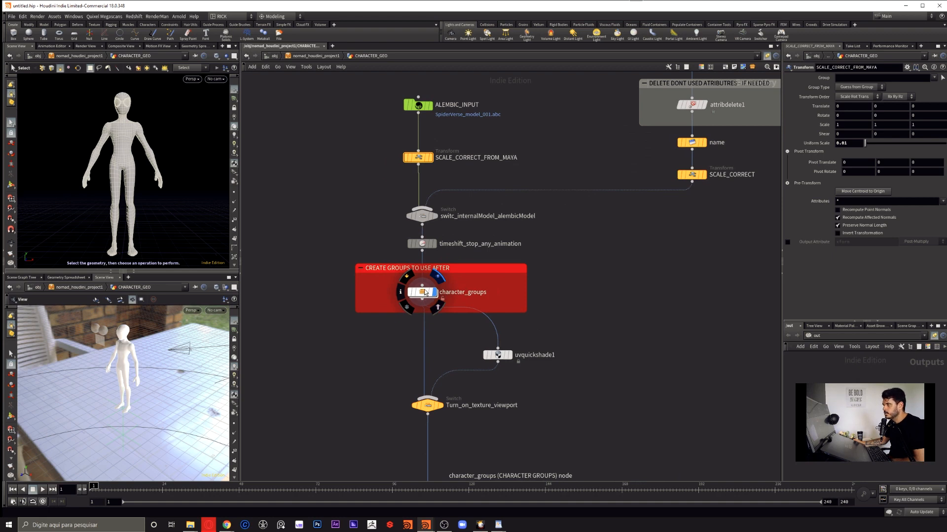
{"action": "left_click", "coordinate": [422, 294]}
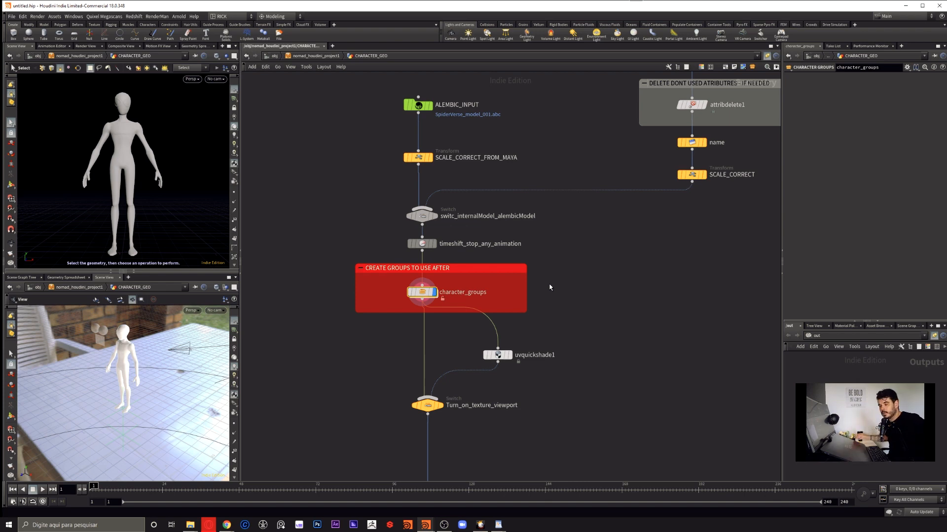
Open the character_groups network and examine the pigHead and Spider group nodes in the CHARACTER_TEST box.
{"action": "mouse_move", "coordinate": [420, 292]}
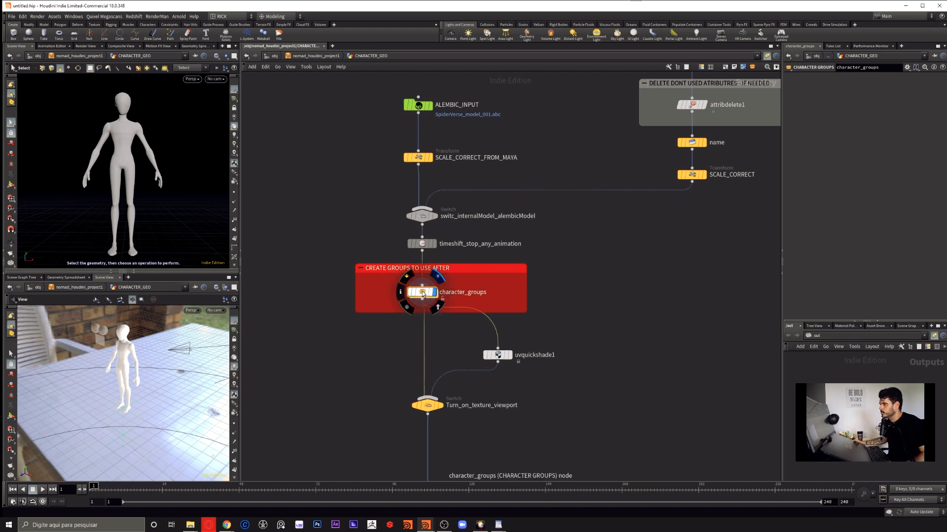
{"action": "double_click", "coordinate": [422, 293]}
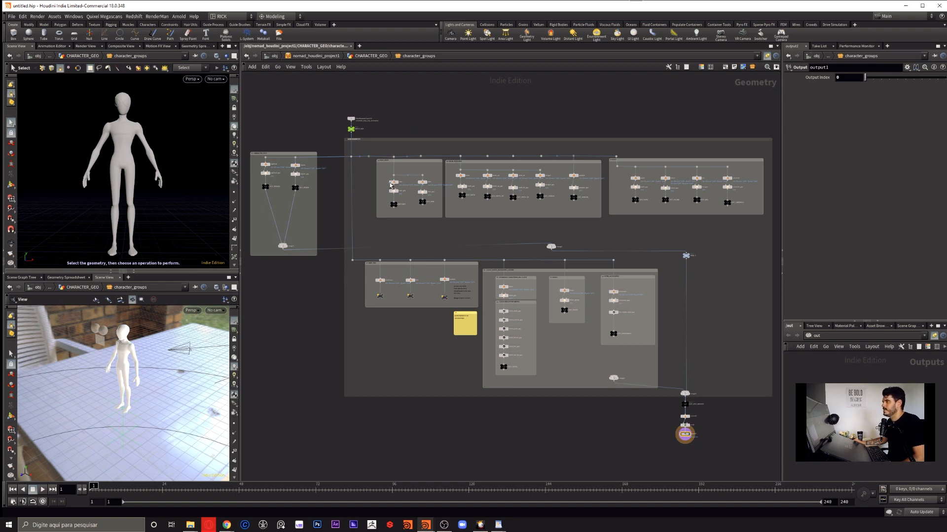
{"action": "scroll", "coordinate": [407, 198], "scroll_direction": "up", "scroll_amount": 3}
{"action": "middle_click_drag", "start_coordinate": [327, 246], "coordinate": [485, 309]}
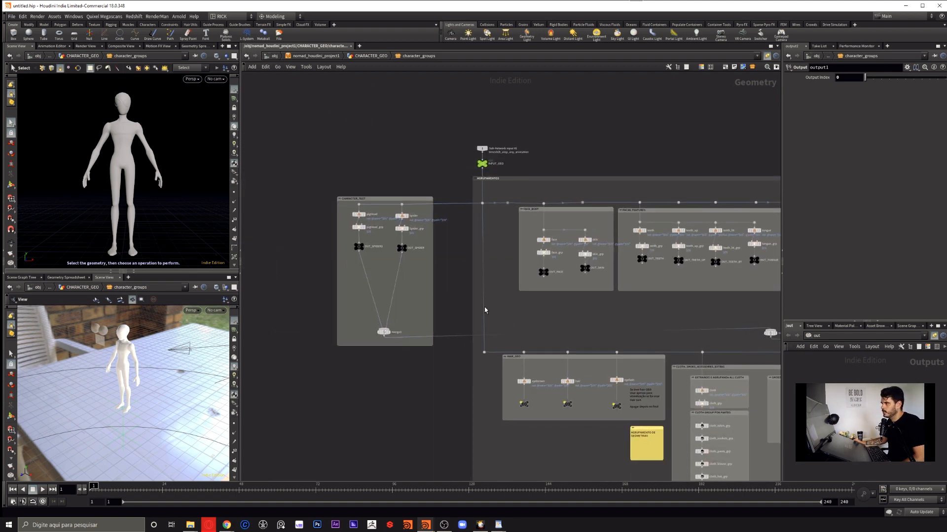
{"action": "scroll", "coordinate": [412, 270], "scroll_direction": "up", "scroll_amount": 5}
{"action": "scroll", "coordinate": [417, 264], "scroll_direction": "down", "scroll_amount": 1}
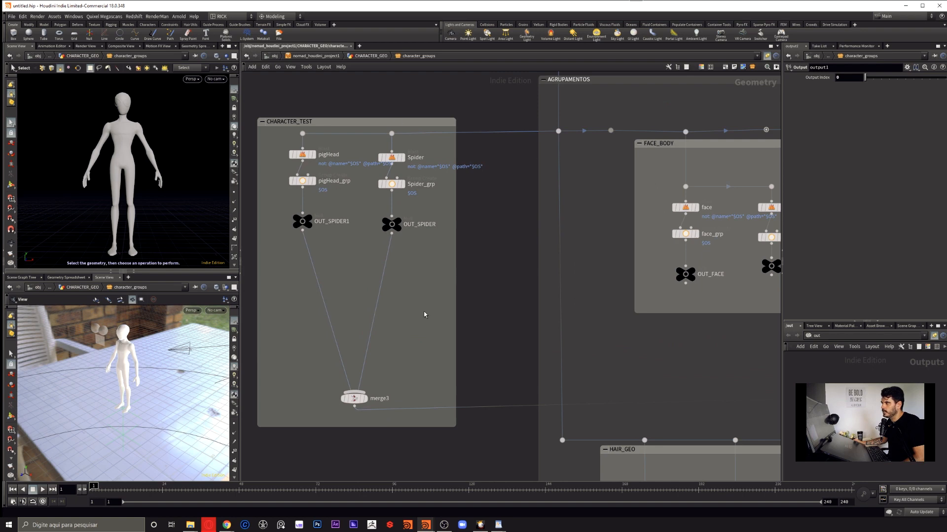
Examine the FACE_BODY and FACIAL FEATURES boxes inside AGRUPAMENTOS, including the face and skin nodes.
{"action": "middle_click_drag", "start_coordinate": [497, 345], "coordinate": [360, 345]}
{"action": "middle_click_drag", "start_coordinate": [383, 296], "coordinate": [308, 339]}
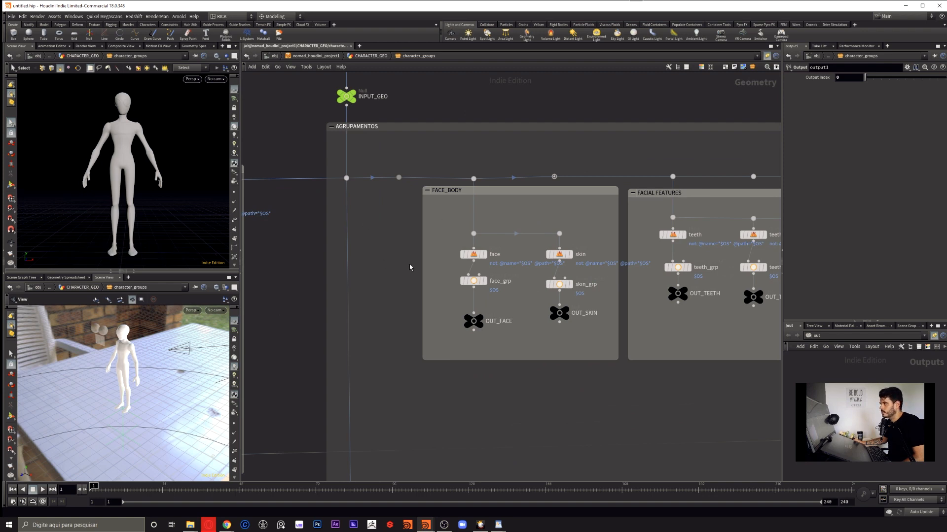
{"action": "scroll", "coordinate": [410, 268], "scroll_direction": "down", "scroll_amount": 2}
{"action": "middle_click_drag", "start_coordinate": [377, 304], "coordinate": [315, 312]}
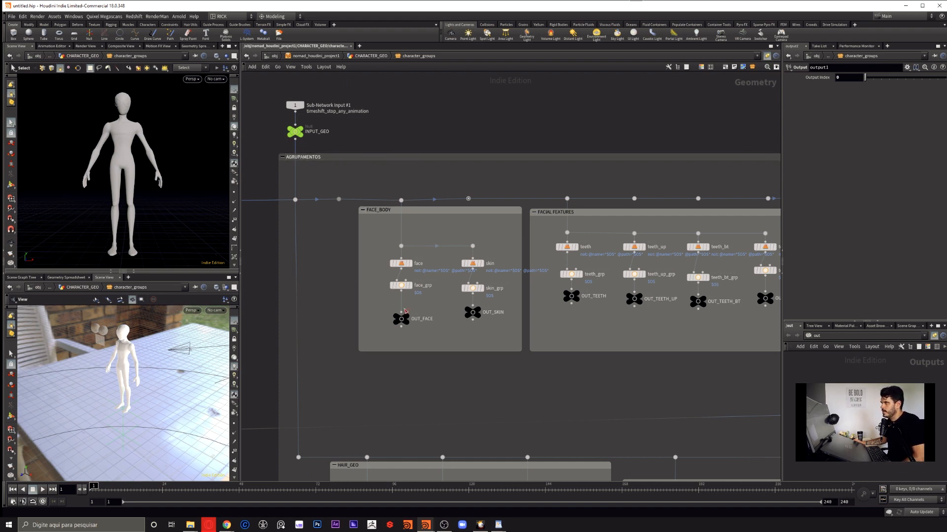
{"action": "middle_click_drag", "start_coordinate": [624, 373], "coordinate": [540, 354]}
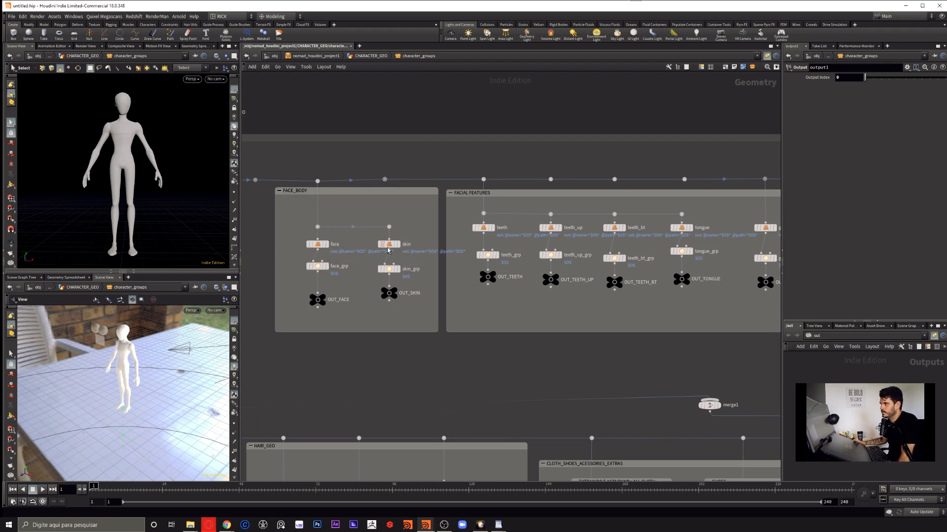
{"action": "mouse_move", "coordinate": [404, 245]}
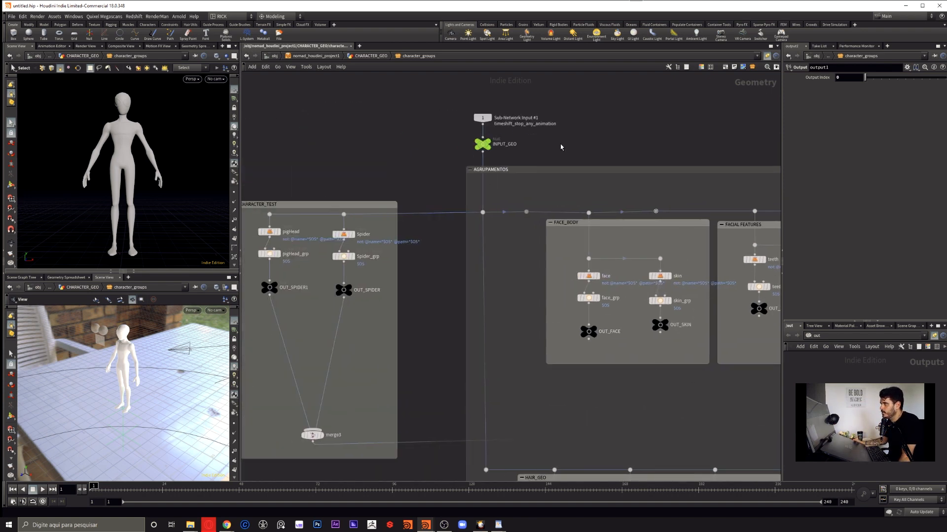
Return to CHARACTER_GEO and examine the primitive path attribute of ALEMBIC_INPUT in the Geometry Spreadsheet.
{"action": "key", "text": "u"}
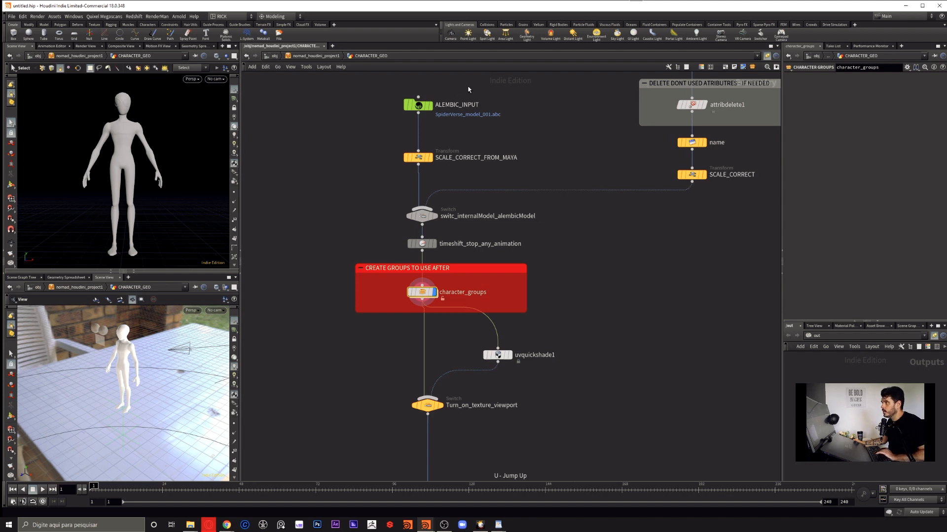
{"action": "left_click", "coordinate": [418, 105]}
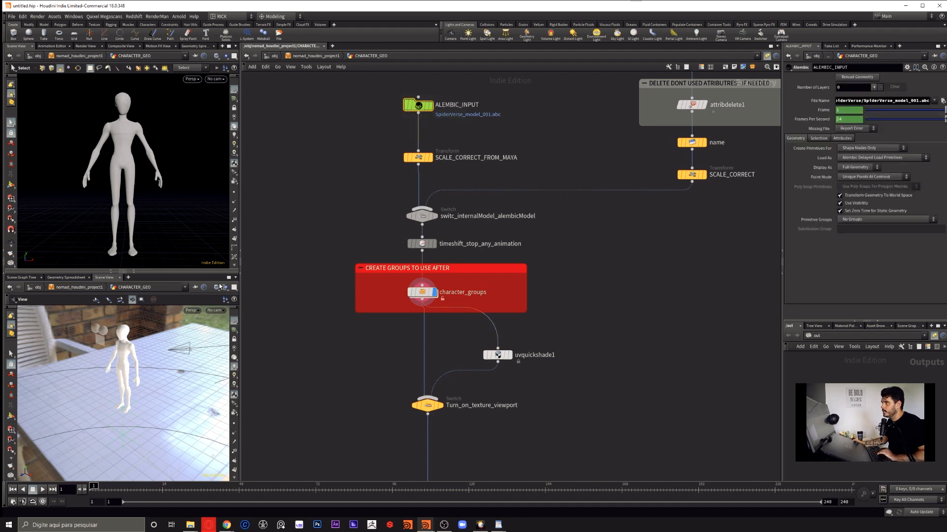
{"action": "left_click", "coordinate": [72, 278]}
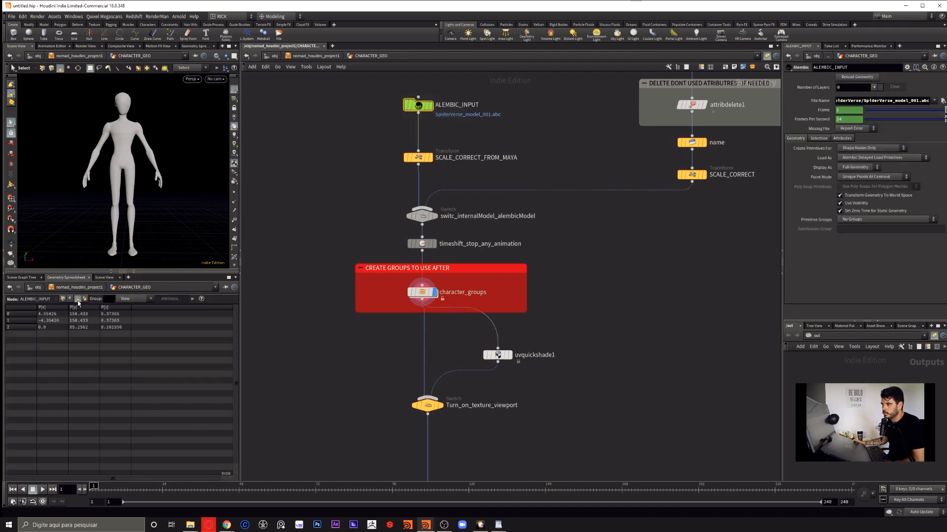
{"action": "left_click", "coordinate": [77, 299]}
{"action": "left_click_drag", "start_coordinate": [68, 308], "coordinate": [173, 308]}
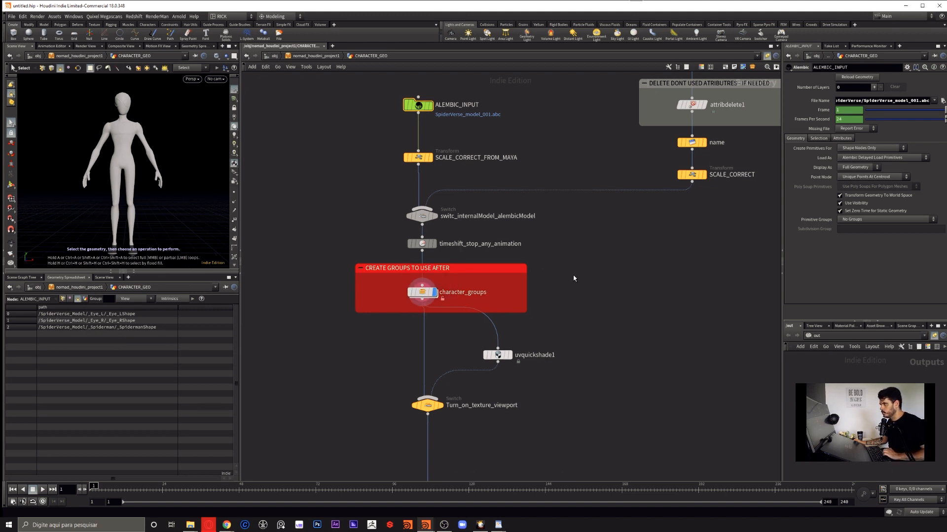
Reopen the character_groups network and examine the OUT_FACE, face and skin nodes in the FACE_BODY box.
{"action": "double_click", "coordinate": [422, 293]}
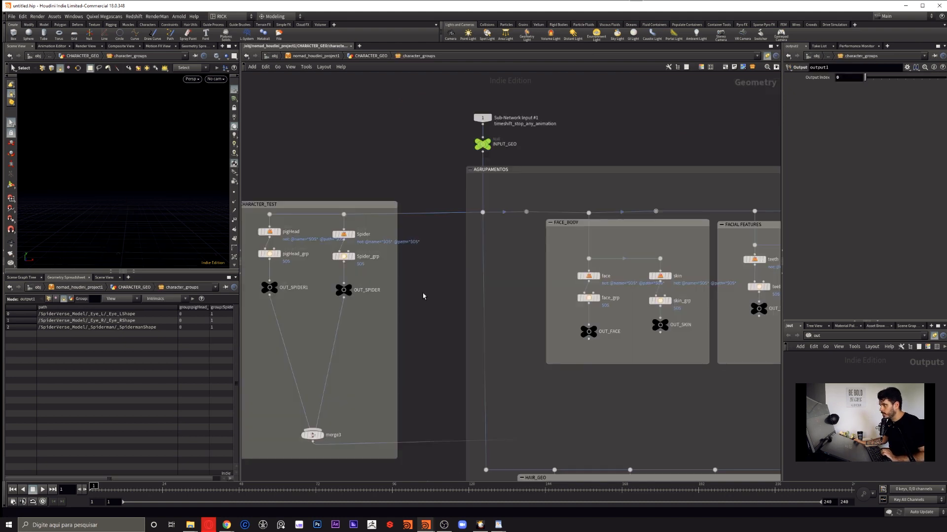
{"action": "middle_click_drag", "start_coordinate": [423, 296], "coordinate": [311, 273]}
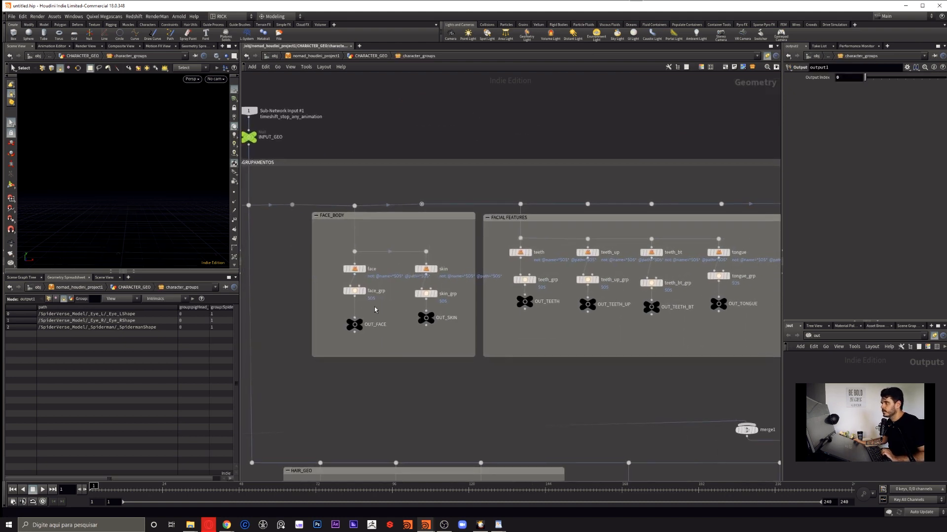
{"action": "left_click", "coordinate": [354, 324]}
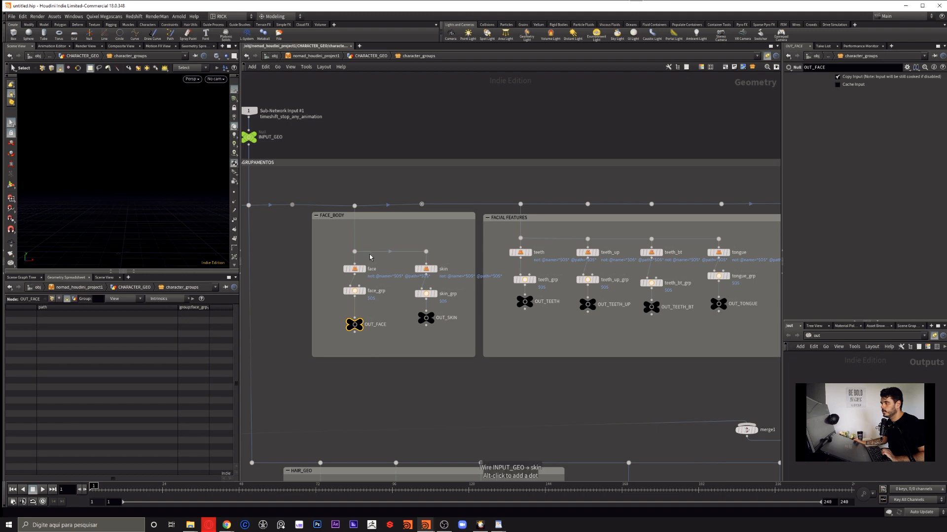
{"action": "left_click_drag", "start_coordinate": [341, 277], "coordinate": [330, 284]}
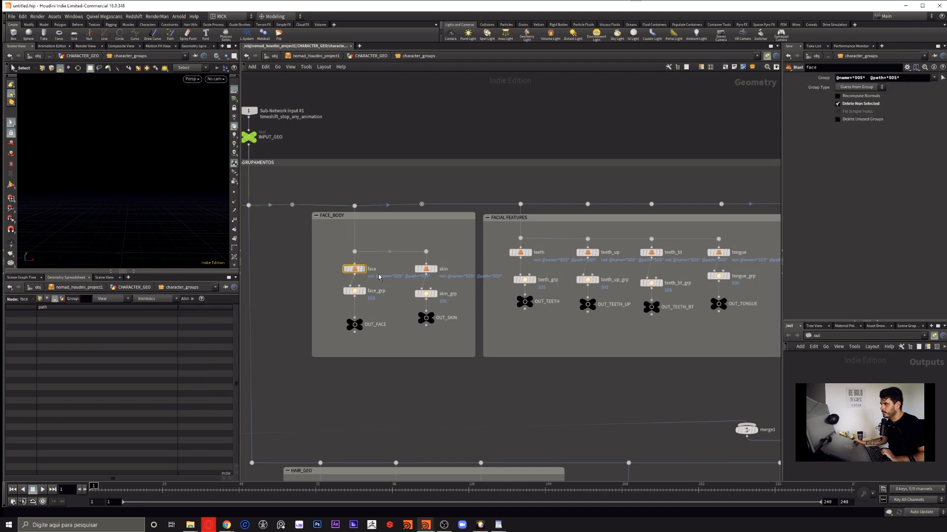
{"action": "left_click", "coordinate": [426, 269]}
Examine the group nodes in the FACIAL FEATURES, EYES and HAIR_GEO boxes.
{"action": "middle_click_drag", "start_coordinate": [552, 335], "coordinate": [379, 334]}
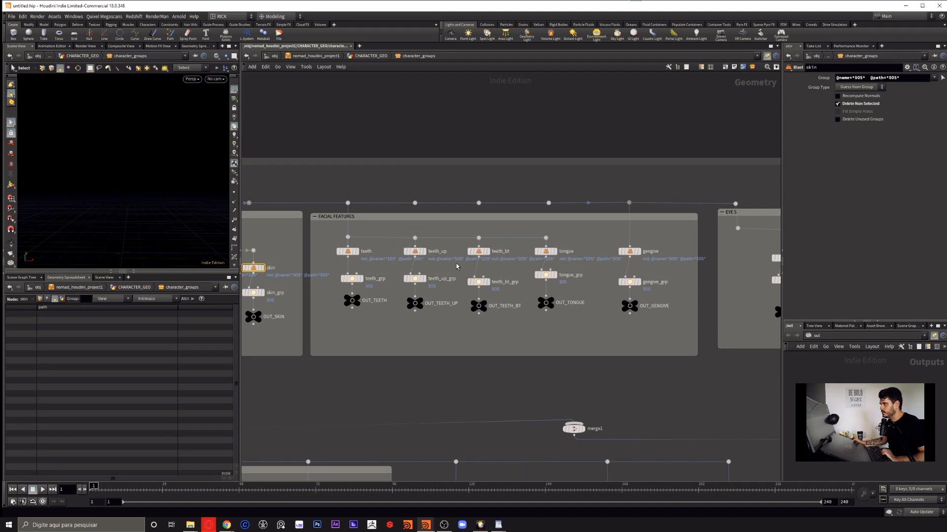
{"action": "middle_click_drag", "start_coordinate": [611, 299], "coordinate": [437, 295]}
{"action": "middle_click_drag", "start_coordinate": [603, 295], "coordinate": [432, 294]}
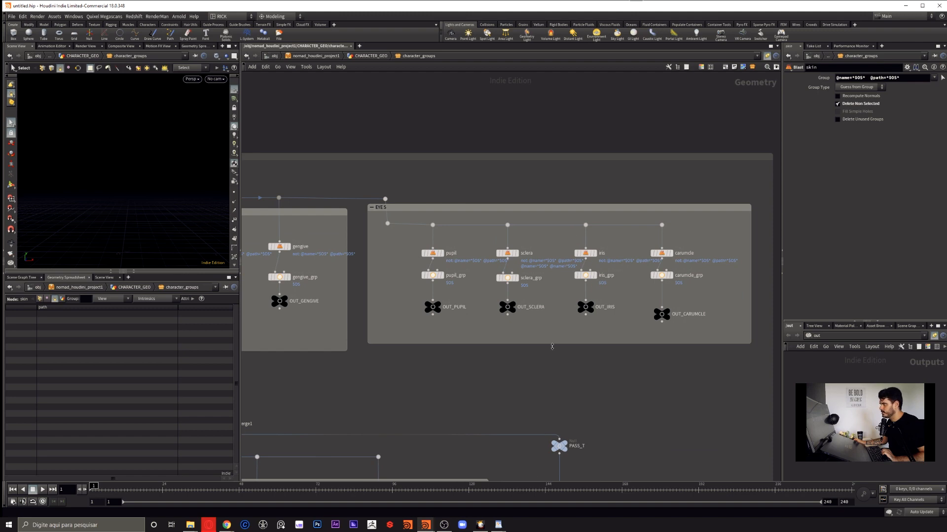
{"action": "scroll", "coordinate": [552, 347], "scroll_direction": "down", "scroll_amount": 2}
{"action": "middle_click_drag", "start_coordinate": [532, 345], "coordinate": [784, 229]}
{"action": "middle_click_drag", "start_coordinate": [452, 277], "coordinate": [649, 203]}
{"action": "scroll", "coordinate": [368, 289], "scroll_direction": "up", "scroll_amount": 3}
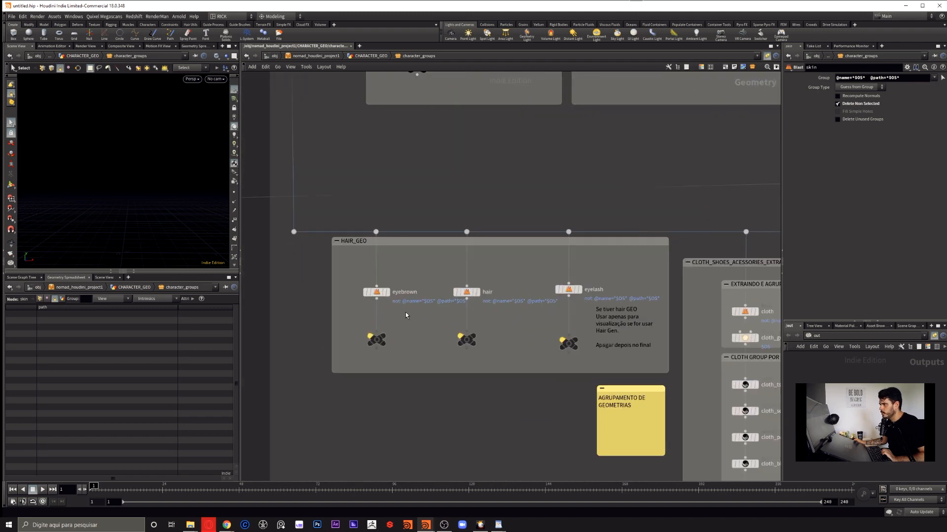
{"action": "middle_click_drag", "start_coordinate": [406, 315], "coordinate": [314, 280]}
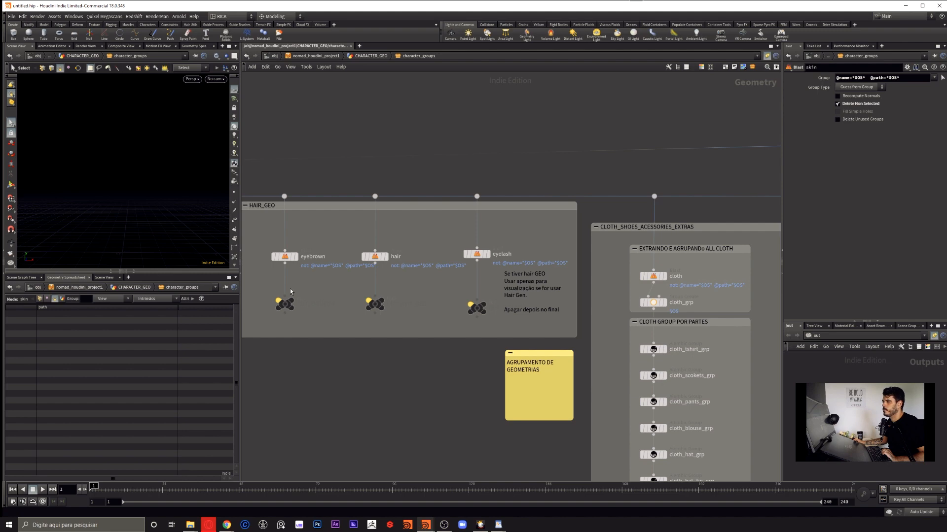
Examine the clothing groups in the CLOTH GROUP POR PARTES box and select cloth_tshirt_grp to view its object path.
{"action": "middle_click_drag", "start_coordinate": [439, 352], "coordinate": [285, 324]}
{"action": "middle_click_drag", "start_coordinate": [651, 405], "coordinate": [519, 304]}
{"action": "left_click_drag", "start_coordinate": [367, 180], "coordinate": [366, 174]}
{"action": "left_click_drag", "start_coordinate": [399, 242], "coordinate": [370, 356]}
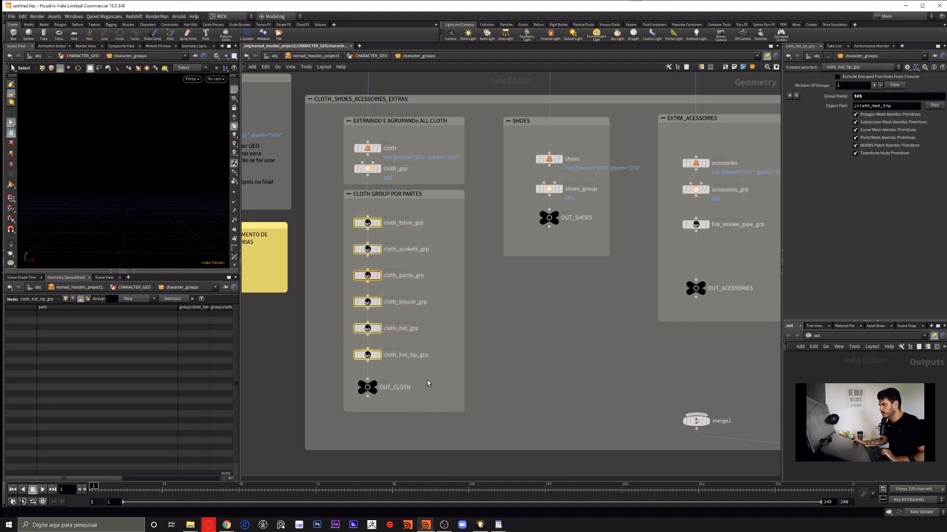
{"action": "left_click", "coordinate": [428, 383]}
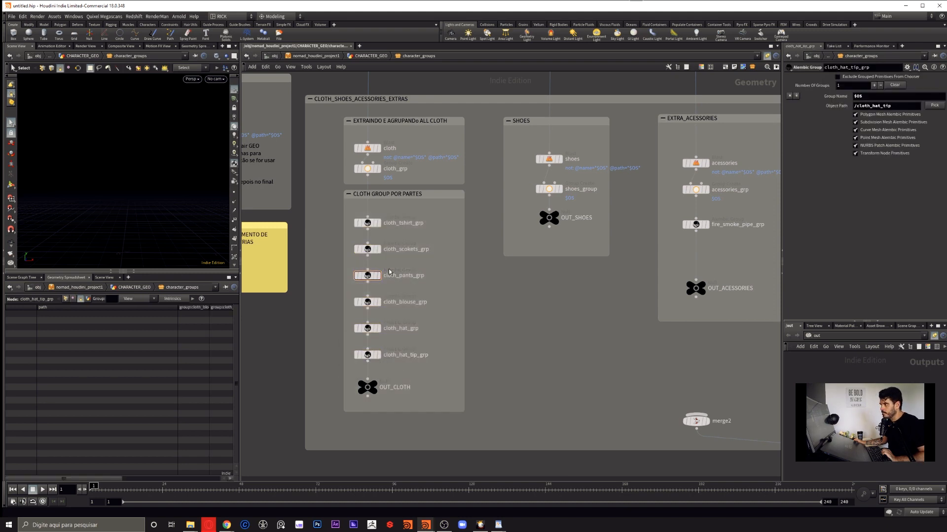
{"action": "left_click", "coordinate": [374, 224]}
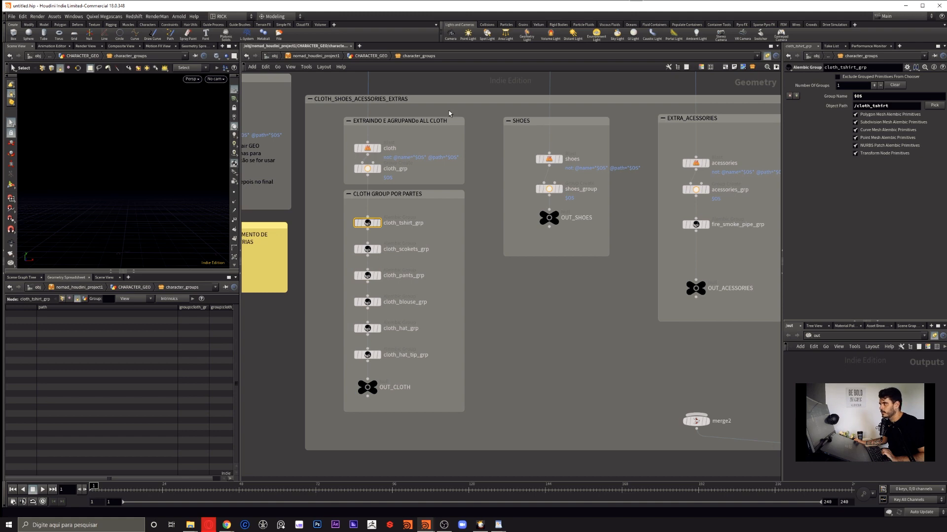
Select the cloth and cloth_grp nodes, inspect cloth_hat_tip_grp among the per-part clothing groups, and clear the selection.
{"action": "left_click_drag", "start_coordinate": [407, 130], "coordinate": [353, 171]}
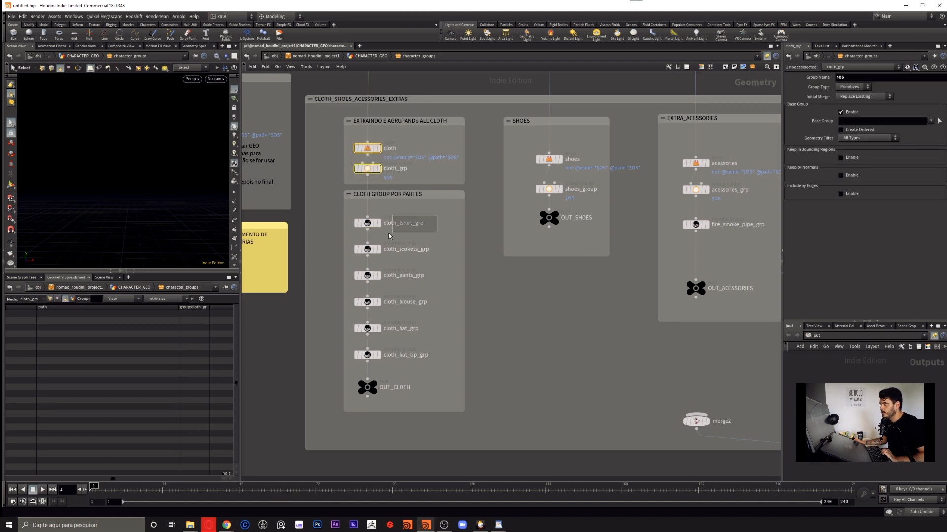
{"action": "left_click_drag", "start_coordinate": [388, 235], "coordinate": [374, 364]}
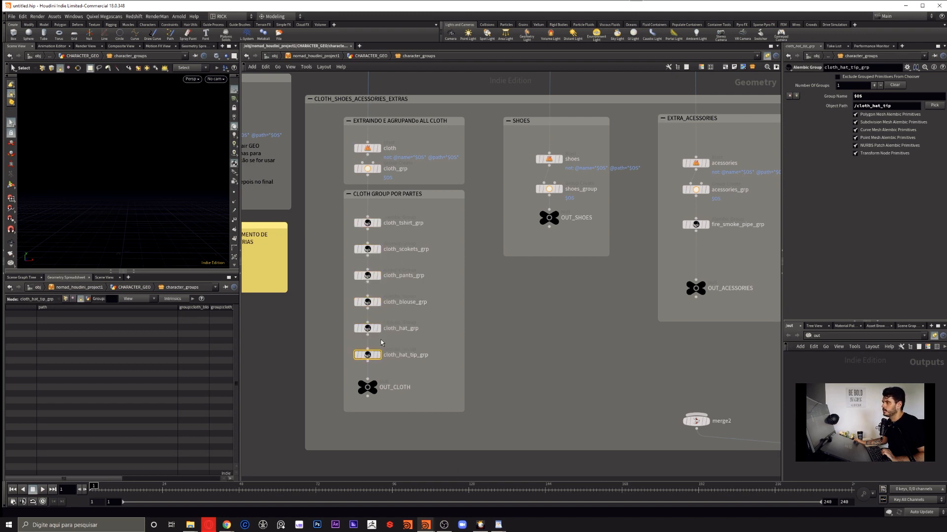
{"action": "left_click", "coordinate": [541, 329]}
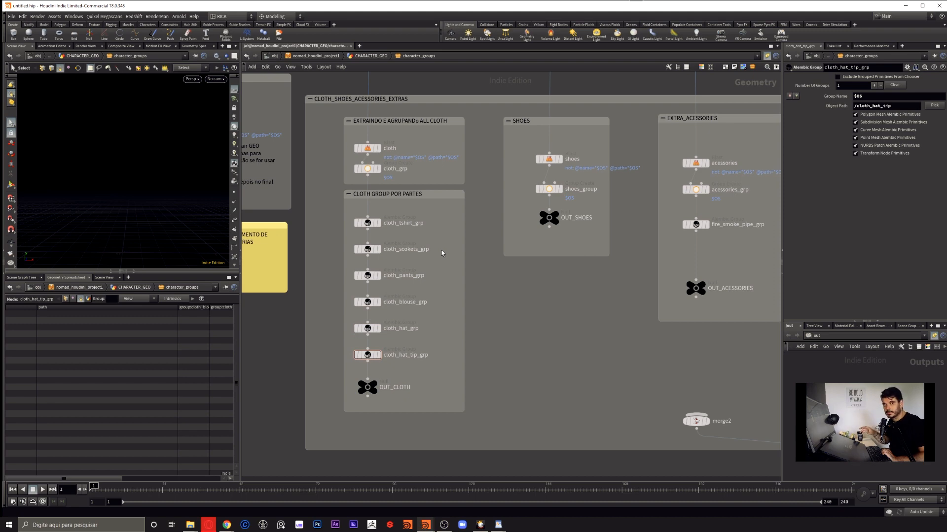
Examine the SHOES and EXTRA_ACESSORIES boxes, focusing on the name of the acessories node.
{"action": "middle_click_drag", "start_coordinate": [562, 305], "coordinate": [516, 320]}
{"action": "middle_click_drag", "start_coordinate": [564, 253], "coordinate": [517, 254]}
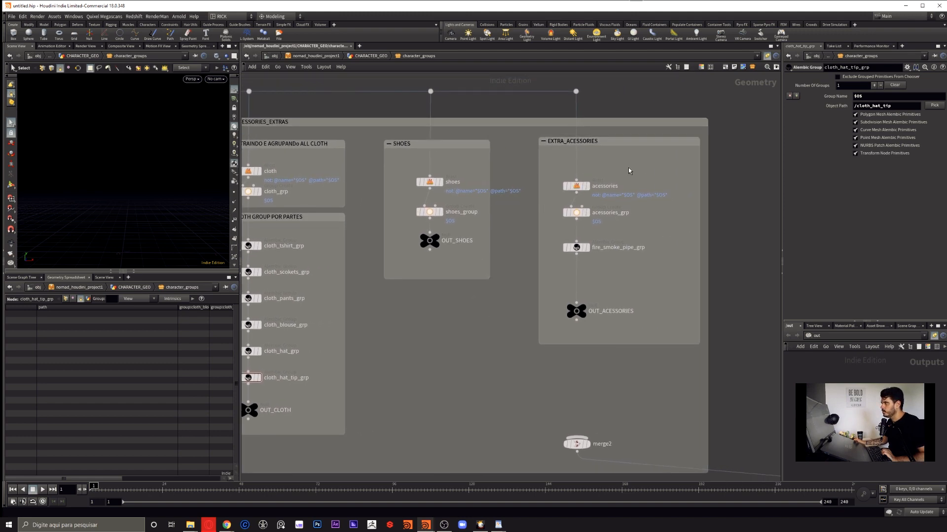
{"action": "double_click", "coordinate": [605, 186]}
{"action": "left_click_drag", "start_coordinate": [619, 187], "coordinate": [582, 188]}
Return to the CHARACTER_TEST box and select the Spider Blast node to examine its group expression.
{"action": "middle_click_drag", "start_coordinate": [426, 323], "coordinate": [690, 324]}
{"action": "scroll", "coordinate": [420, 266], "scroll_direction": "down", "scroll_amount": 4}
{"action": "middle_click_drag", "start_coordinate": [409, 158], "coordinate": [537, 415]}
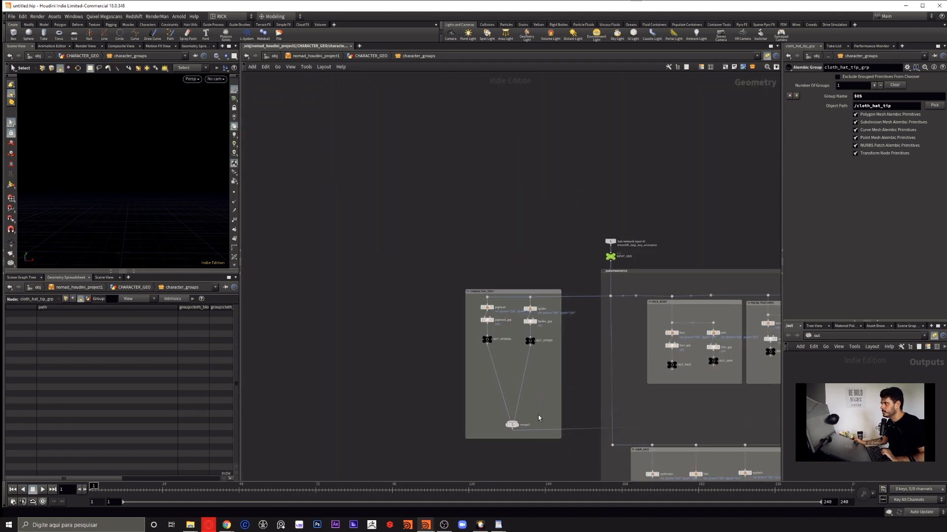
{"action": "scroll", "coordinate": [532, 388], "scroll_direction": "up", "scroll_amount": 4}
{"action": "scroll", "coordinate": [539, 354], "scroll_direction": "down", "scroll_amount": 1}
{"action": "mouse_move", "coordinate": [525, 280]}
{"action": "middle_mouse_down"}
{"action": "mouse_move", "coordinate": [528, 322]}
{"action": "mouse_move", "coordinate": [527, 286]}
{"action": "middle_mouse_up"}
{"action": "left_click", "coordinate": [542, 279]}
{"action": "scroll", "coordinate": [552, 311], "scroll_direction": "up", "scroll_amount": 4}
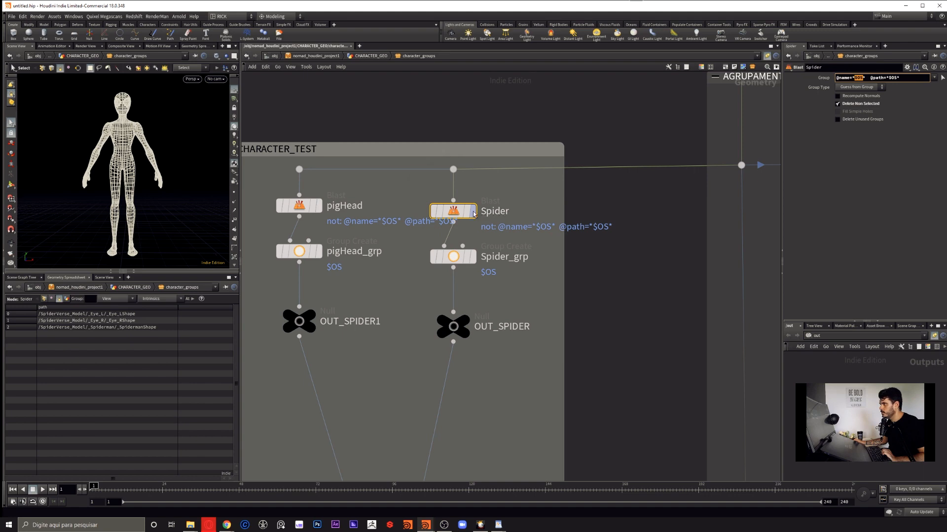
Try the name mane on the Spider Blast node and restore the name Spider.
{"action": "double_click", "coordinate": [499, 211]}
{"action": "left_click_drag", "start_coordinate": [513, 211], "coordinate": [482, 211]}
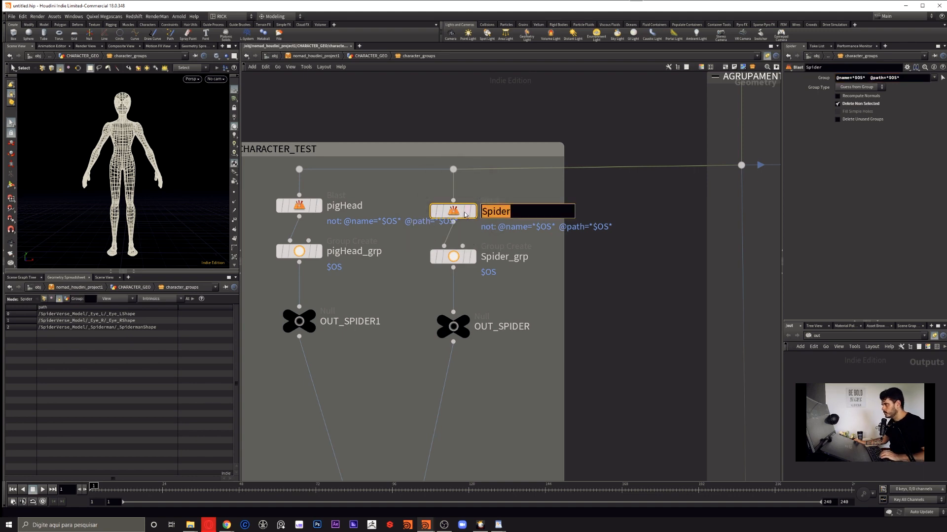
{"action": "mouse_move", "coordinate": [465, 215]}
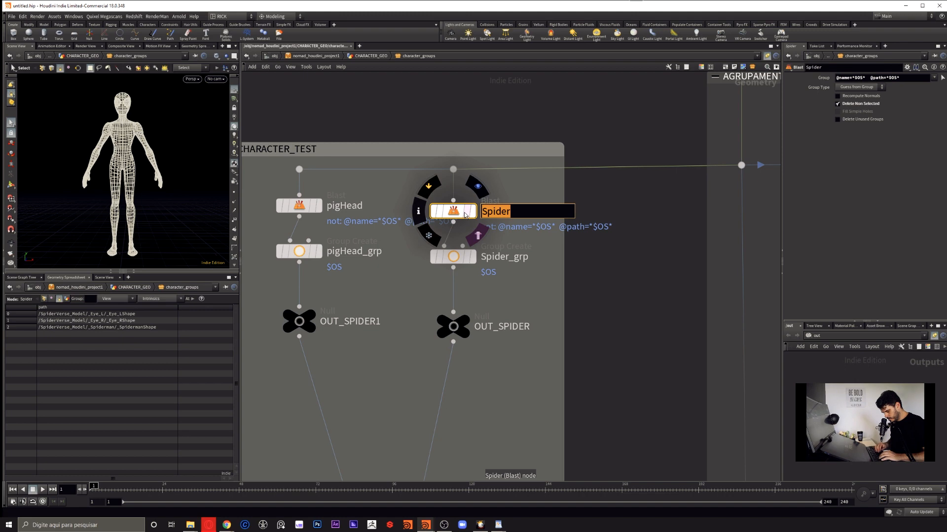
{"action": "type", "text": "man_"}
{"action": "key", "text": "BackSpace"}
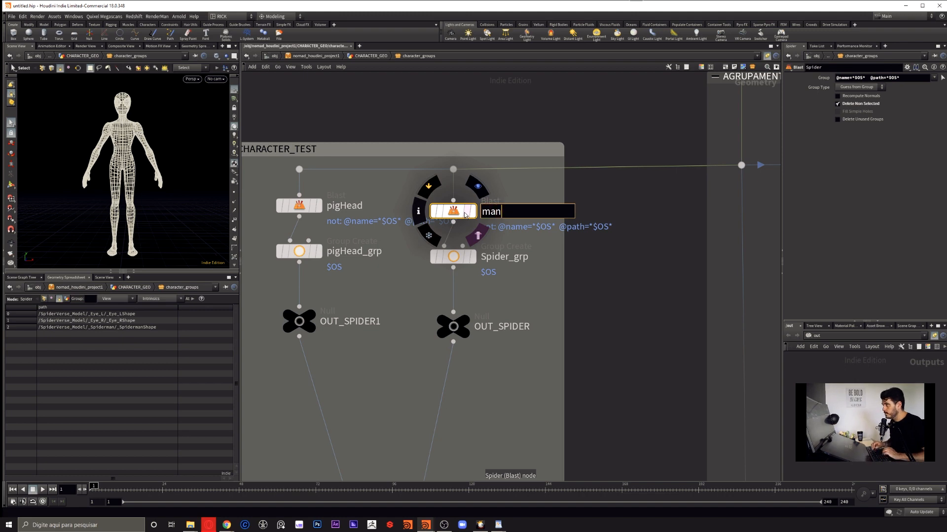
{"action": "type", "text": "e"}
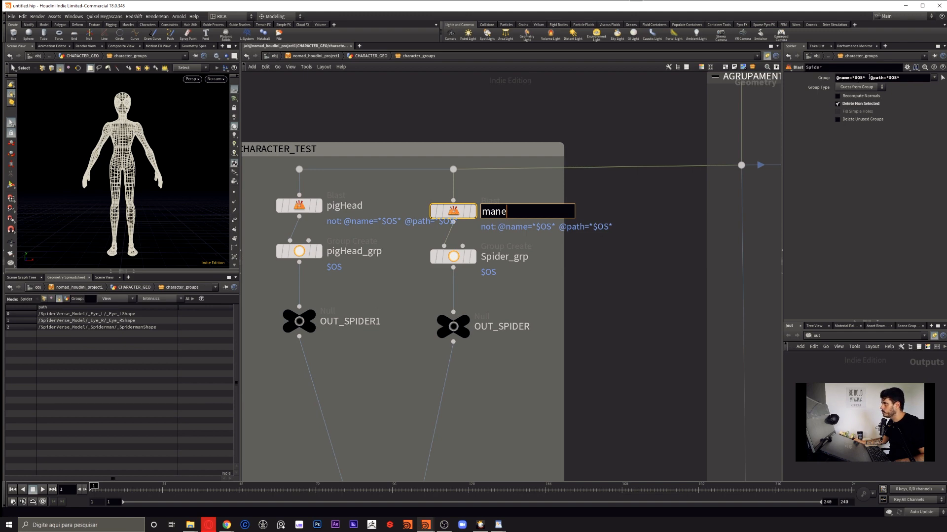
{"action": "left_click_drag", "start_coordinate": [508, 211], "coordinate": [477, 212]}
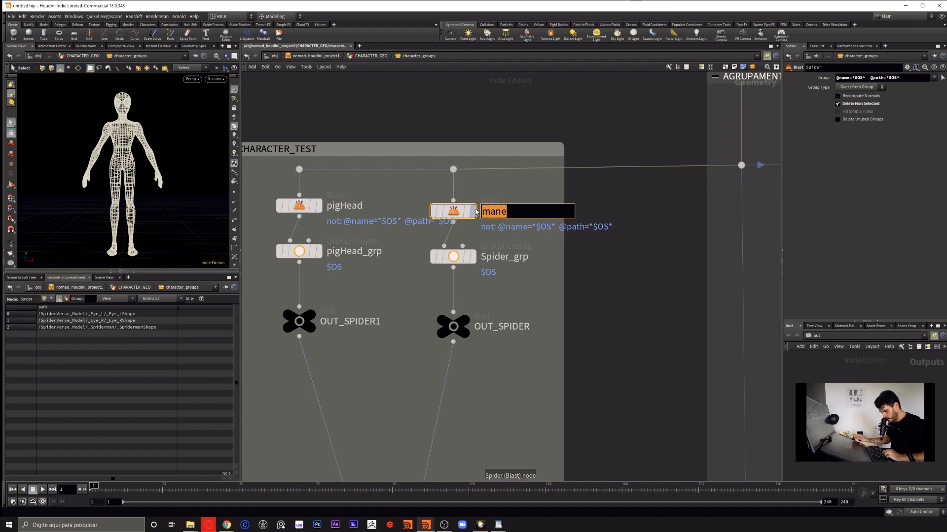
{"action": "type", "text": "Spider"}
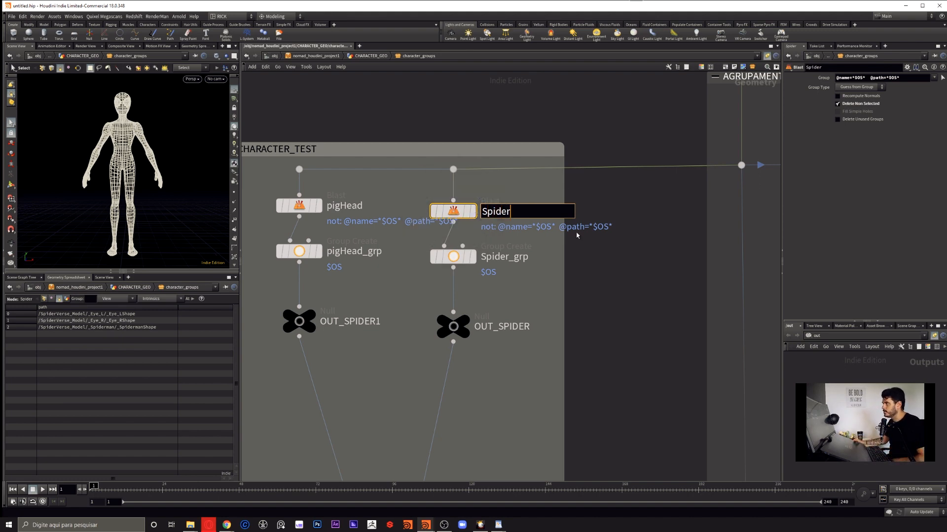
{"action": "key", "text": "Return"}
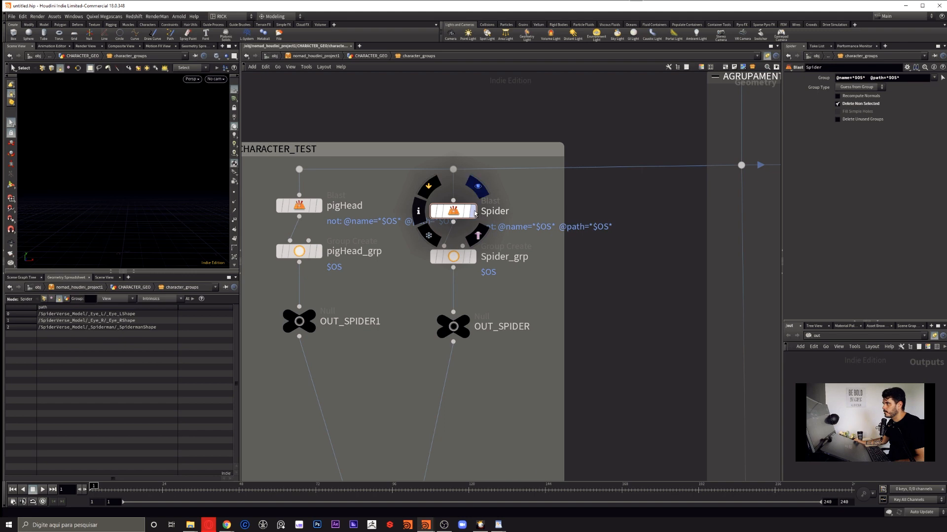
Display the Spider Blast output in the viewport, inspect Spider_grp's group settings and display OUT_SPIDER.
{"action": "left_click", "coordinate": [476, 188]}
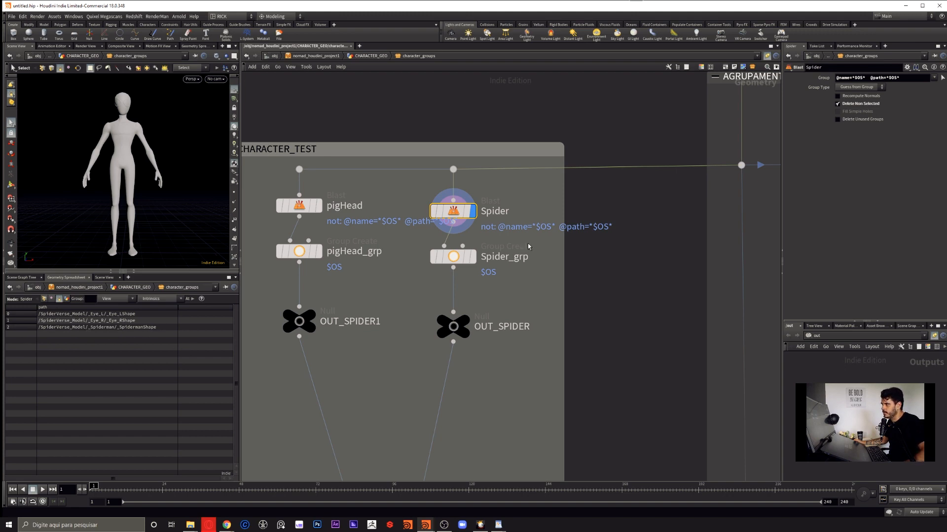
{"action": "left_click", "coordinate": [453, 256]}
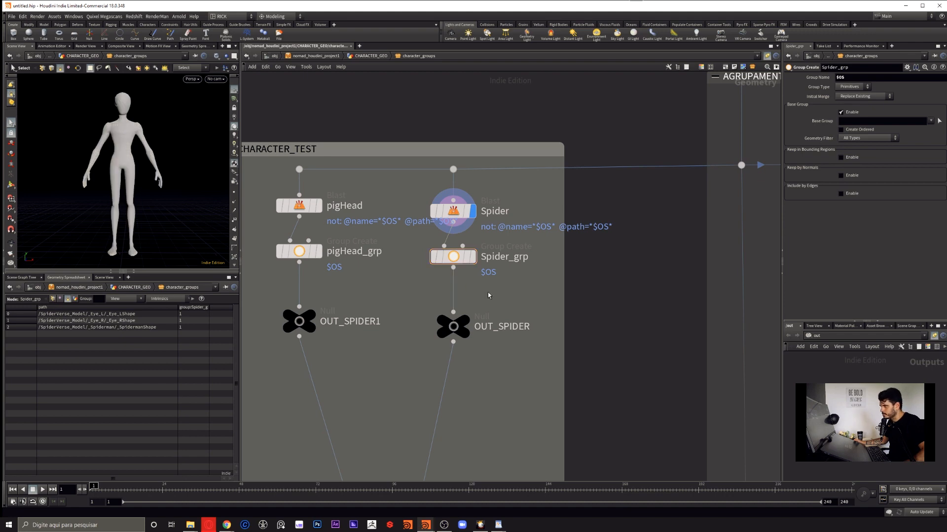
{"action": "mouse_move", "coordinate": [476, 260]}
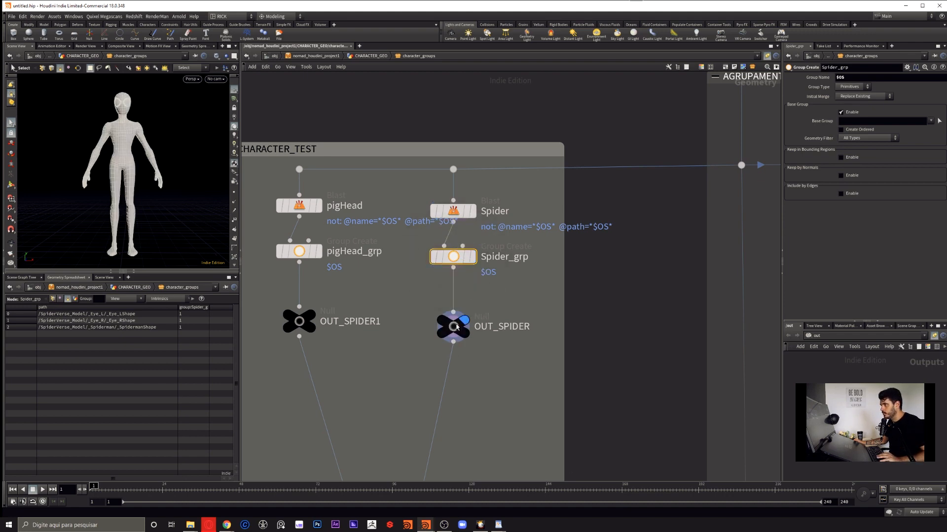
Inspect the settings of the OUT_SPIDER null and the pigHead Blast node in the CHARACTER_TEST box.
{"action": "left_click", "coordinate": [460, 319]}
{"action": "middle_click_drag", "start_coordinate": [360, 309], "coordinate": [388, 305]}
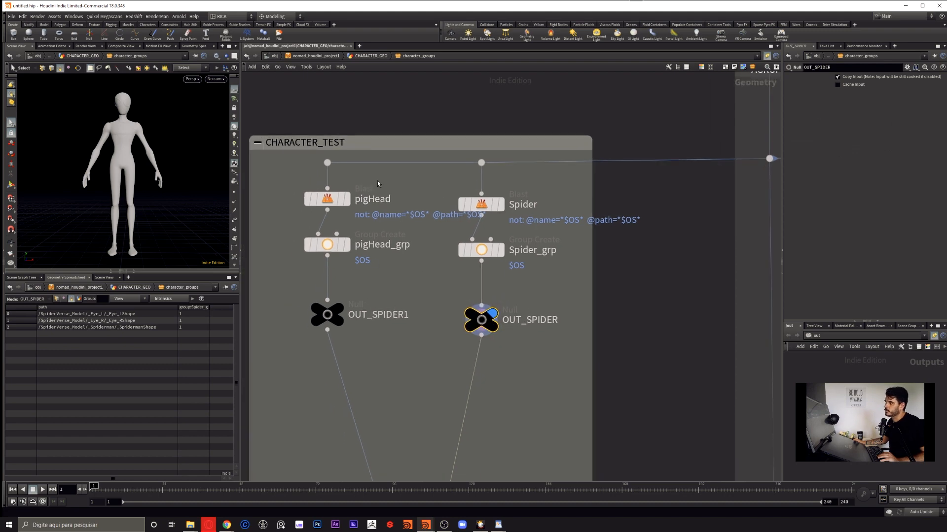
{"action": "left_click", "coordinate": [327, 199]}
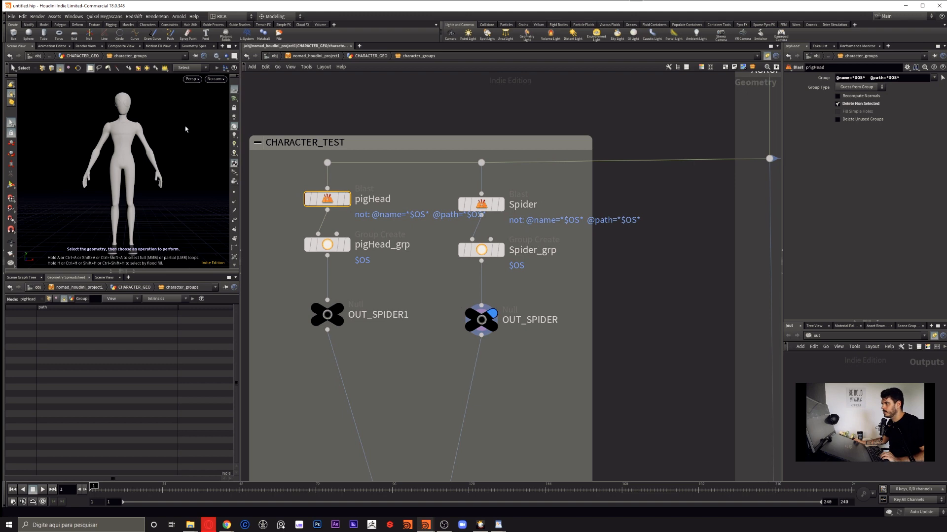
Follow the character groups network down to its final merge and display the output1 node.
{"action": "scroll", "coordinate": [587, 299], "scroll_direction": "down", "scroll_amount": 5}
{"action": "middle_click_drag", "start_coordinate": [638, 372], "coordinate": [401, 133]}
{"action": "scroll", "coordinate": [414, 192], "scroll_direction": "down", "scroll_amount": 5}
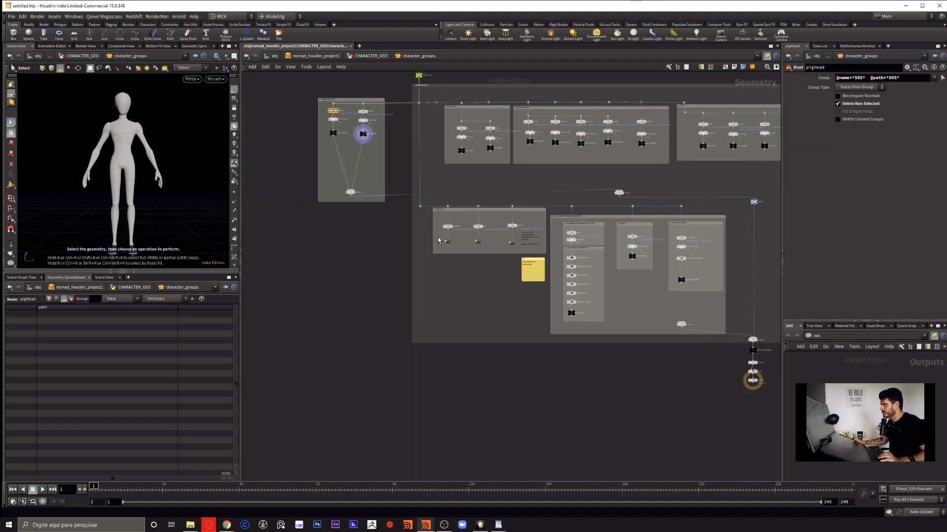
{"action": "middle_click_drag", "start_coordinate": [605, 319], "coordinate": [230, 215]}
{"action": "middle_click_drag", "start_coordinate": [346, 210], "coordinate": [515, 280]}
{"action": "scroll", "coordinate": [545, 275], "scroll_direction": "up", "scroll_amount": 5}
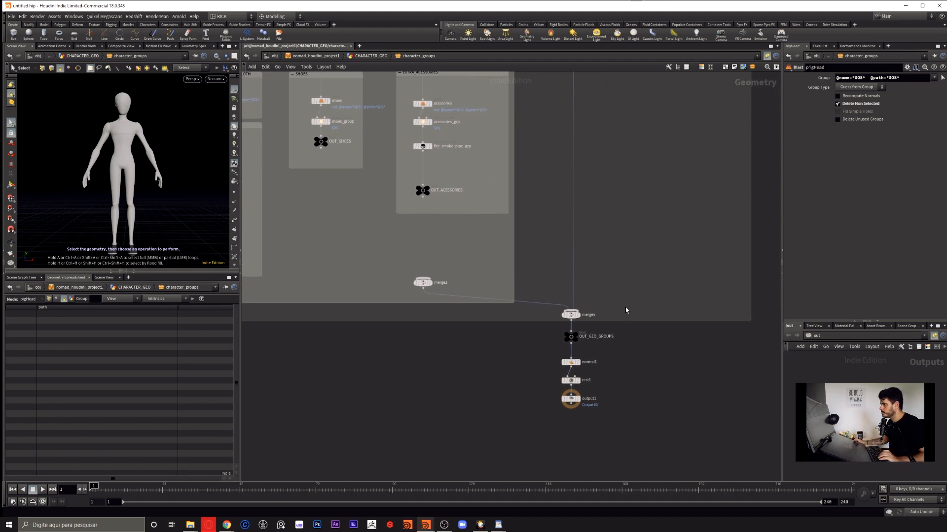
{"action": "scroll", "coordinate": [626, 309], "scroll_direction": "up", "scroll_amount": 3}
{"action": "middle_click_drag", "start_coordinate": [611, 355], "coordinate": [615, 304]}
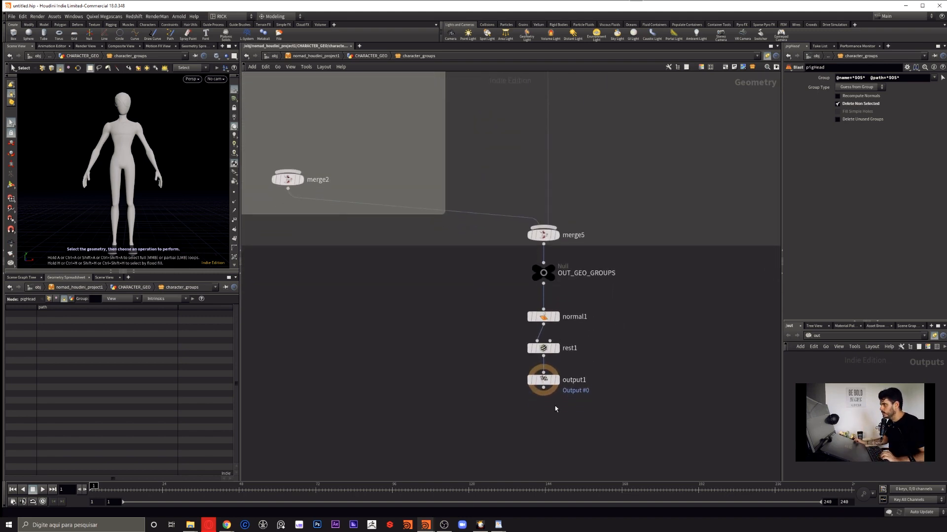
{"action": "left_click", "coordinate": [545, 381]}
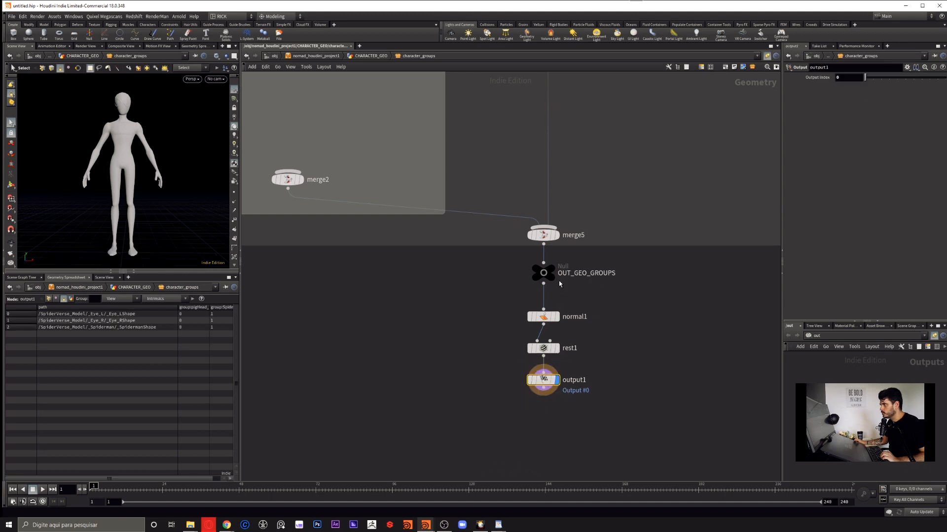
Display OUT_GEO_GROUPS in the viewport and inspect the normal1 and rest1 nodes below it.
{"action": "mouse_move", "coordinate": [553, 274]}
{"action": "left_click_drag", "start_coordinate": [618, 306], "coordinate": [402, 333]}
{"action": "left_click_drag", "start_coordinate": [606, 339], "coordinate": [361, 360]}
{"action": "left_click", "coordinate": [592, 371]}
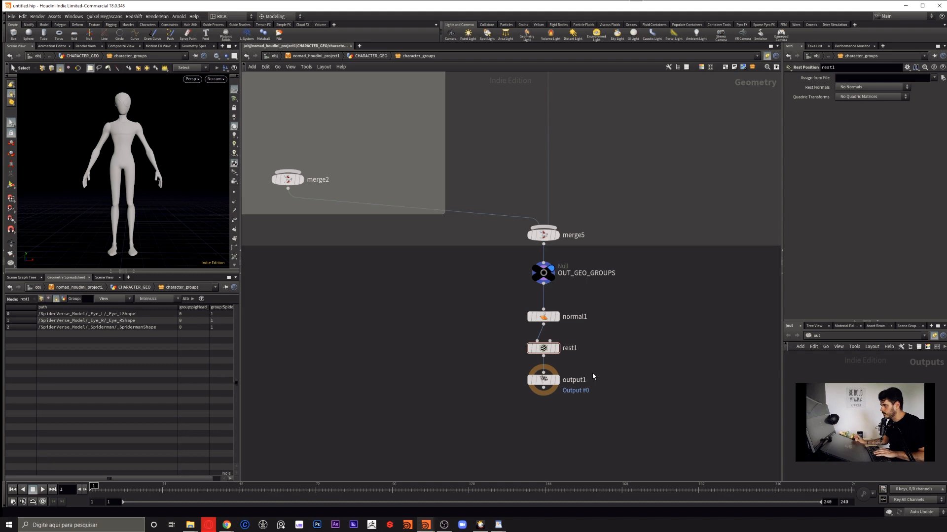
{"action": "left_click_drag", "start_coordinate": [601, 335], "coordinate": [449, 369]}
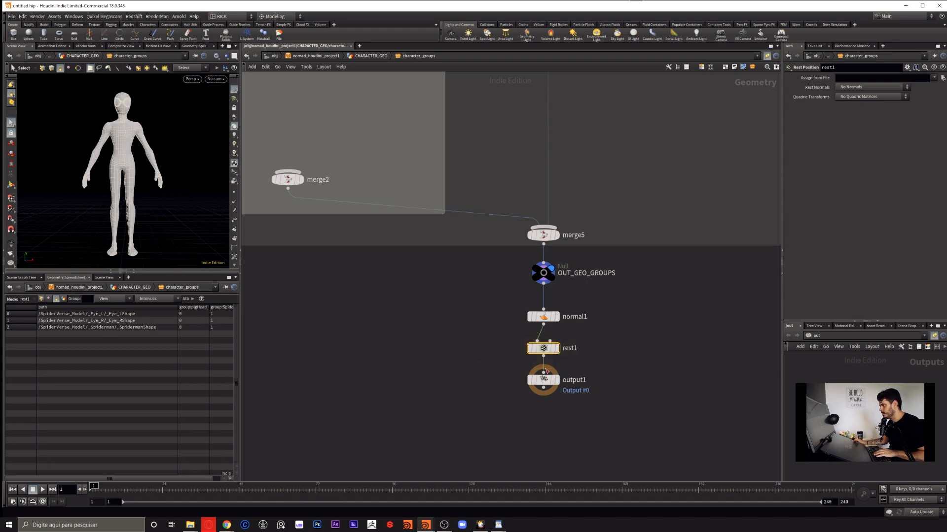
Return to the CHARACTER_GEO network, display the Turn_on_texture_viewport switch and shift the uvquickshade1 node slightly.
{"action": "key", "text": "u"}
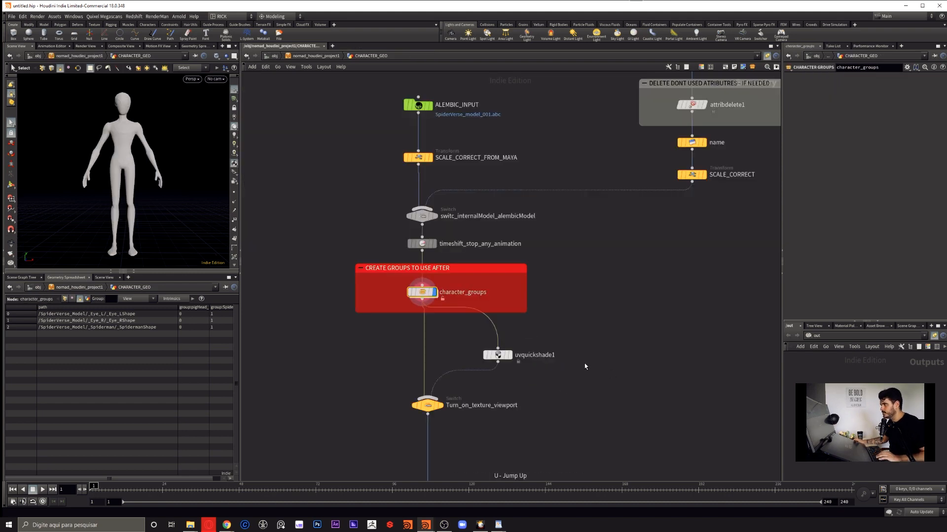
{"action": "middle_click_drag", "start_coordinate": [539, 408], "coordinate": [548, 316]}
{"action": "left_click", "coordinate": [477, 318]}
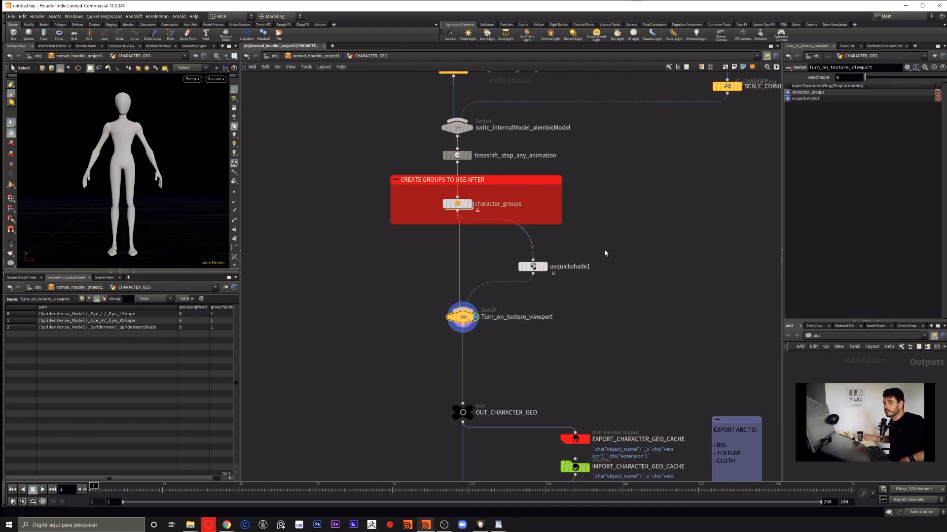
{"action": "left_click", "coordinate": [532, 268]}
{"action": "left_click_drag", "start_coordinate": [530, 270], "coordinate": [532, 263]}
Try input 1 on the Turn_on_texture_viewport switch and set it back to 0.
{"action": "left_click", "coordinate": [476, 317]}
{"action": "left_click_drag", "start_coordinate": [865, 78], "coordinate": [866, 81]}
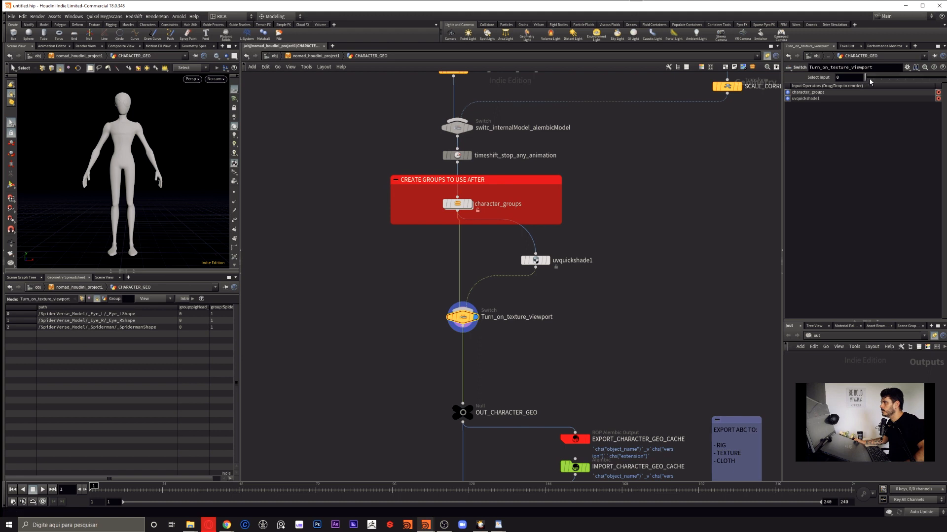
{"action": "left_click", "coordinate": [872, 79]}
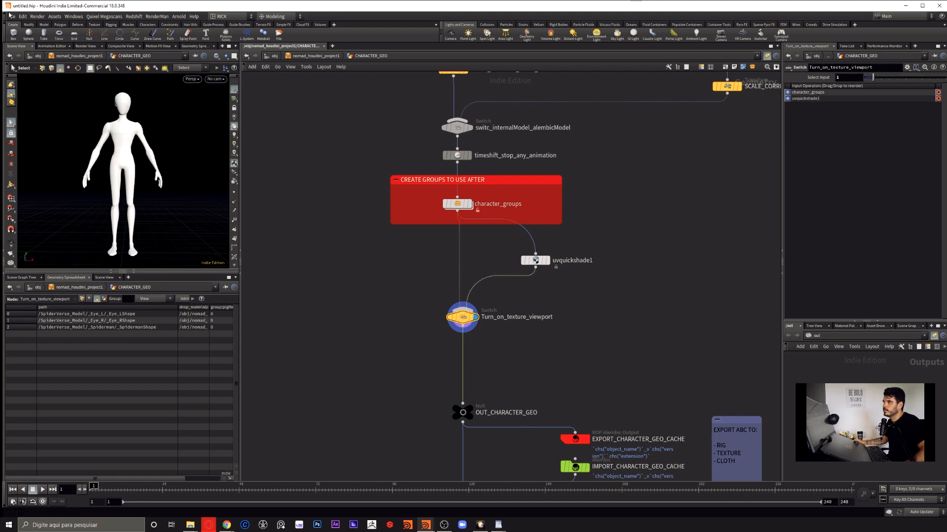
{"action": "left_click", "coordinate": [866, 78]}
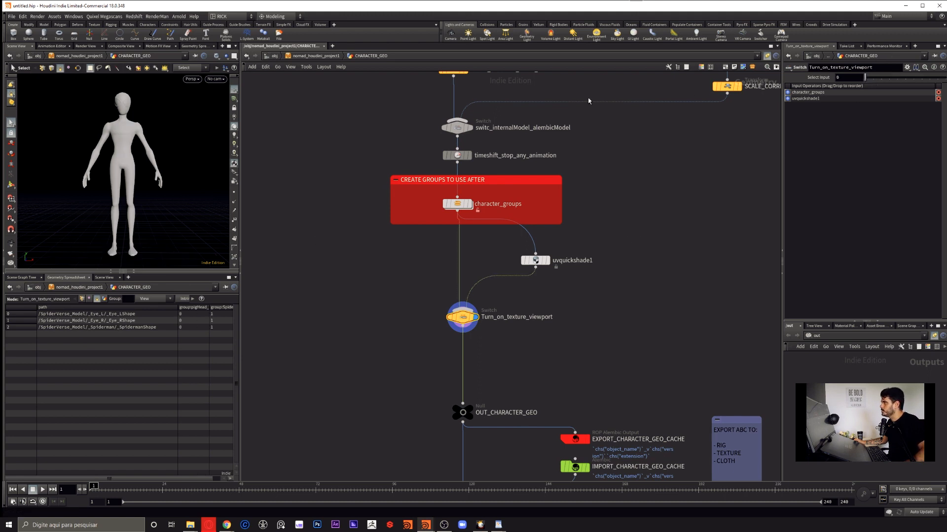
Set the Houdini project to the houdini folder inside PROJECTS_TEMPLATE/02_prod.
{"action": "left_click", "coordinate": [12, 16]}
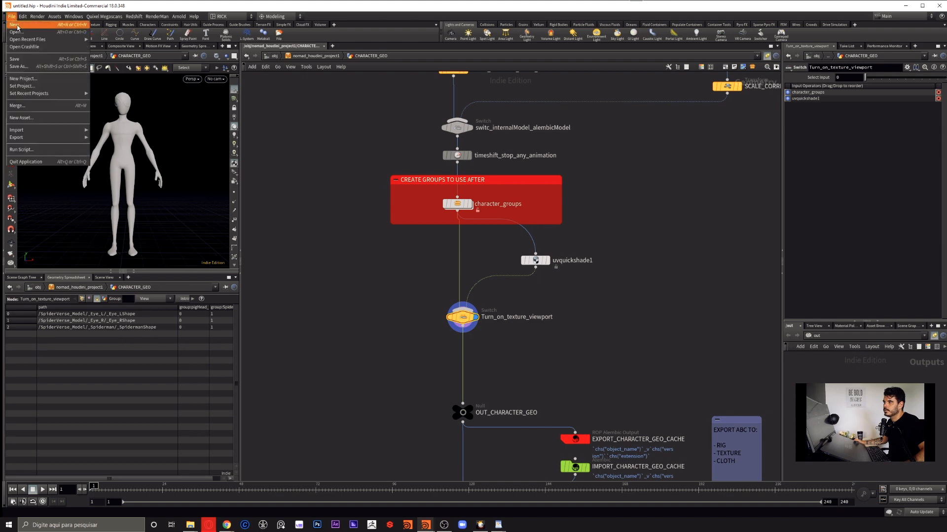
{"action": "left_click", "coordinate": [37, 88]}
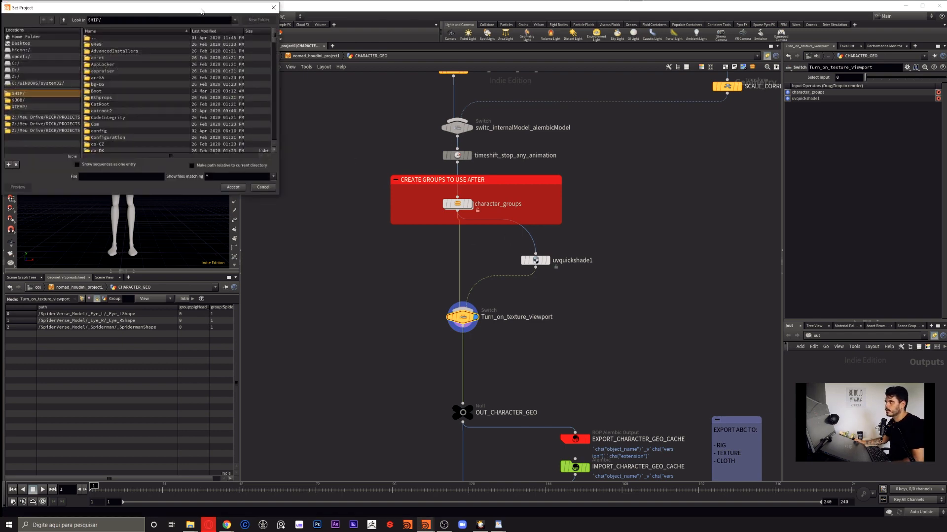
{"action": "left_click_drag", "start_coordinate": [201, 11], "coordinate": [492, 211]}
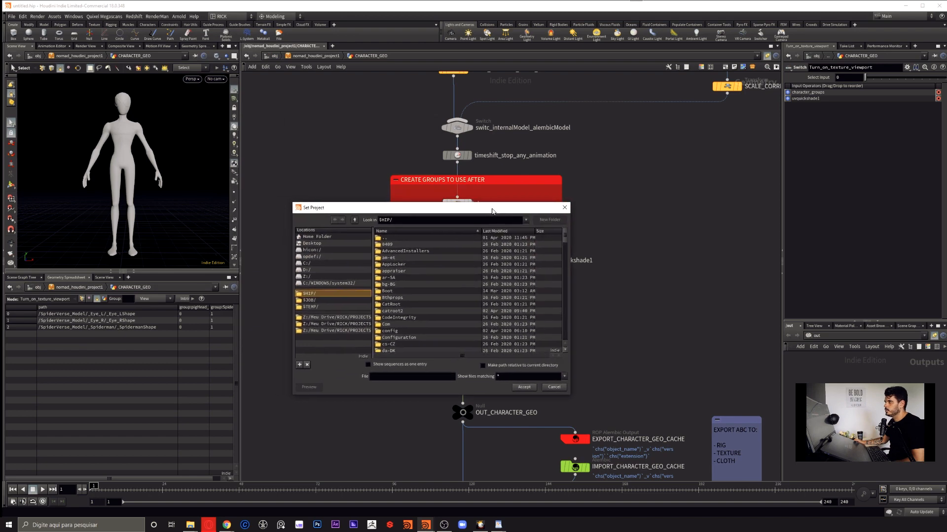
{"action": "left_click", "coordinate": [341, 331]}
{"action": "double_click", "coordinate": [399, 252]}
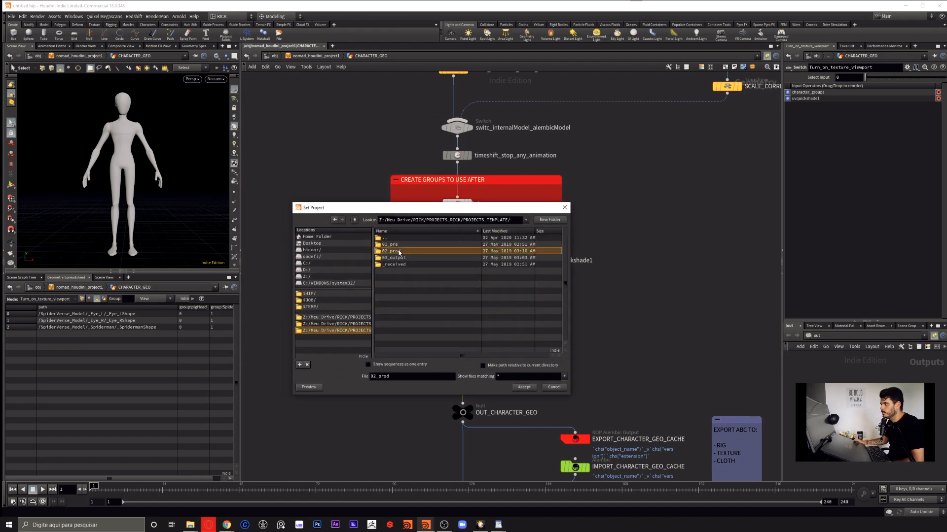
{"action": "double_click", "coordinate": [399, 265]}
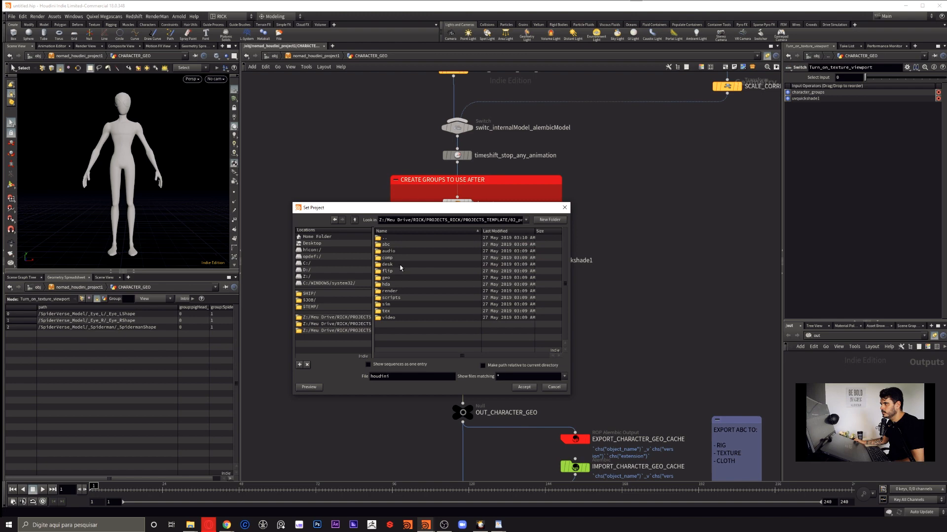
{"action": "left_click", "coordinate": [524, 388]}
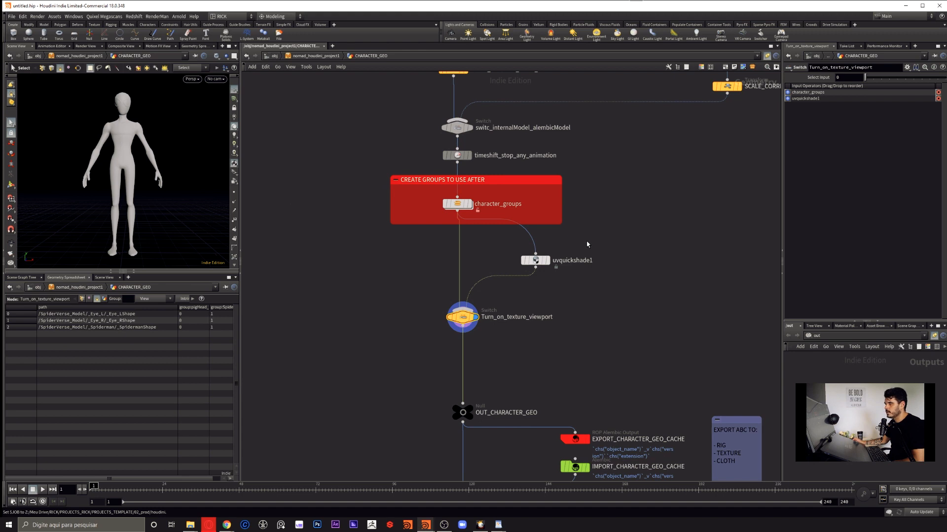
Check the texture settings of uvquickshade1 and set the Turn_on_texture_viewport switch to input 1.
{"action": "left_click", "coordinate": [535, 260]}
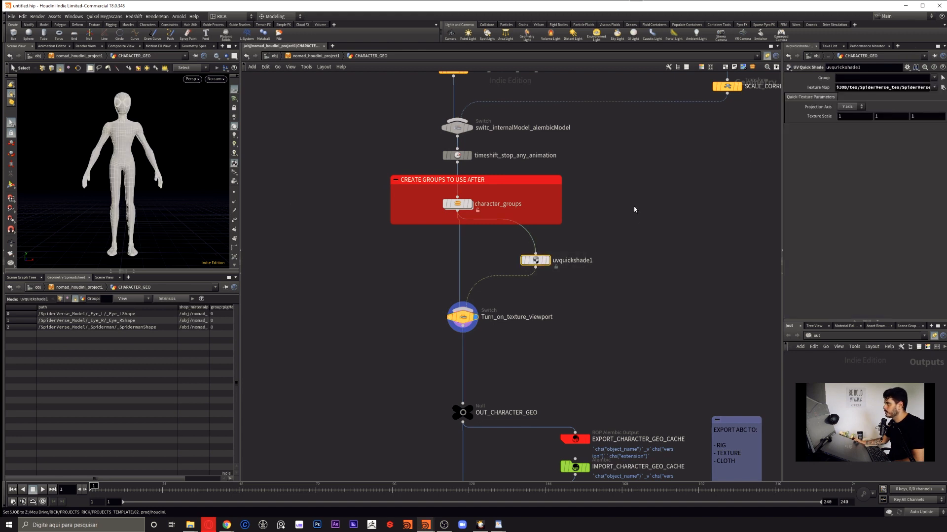
{"action": "left_click", "coordinate": [462, 317]}
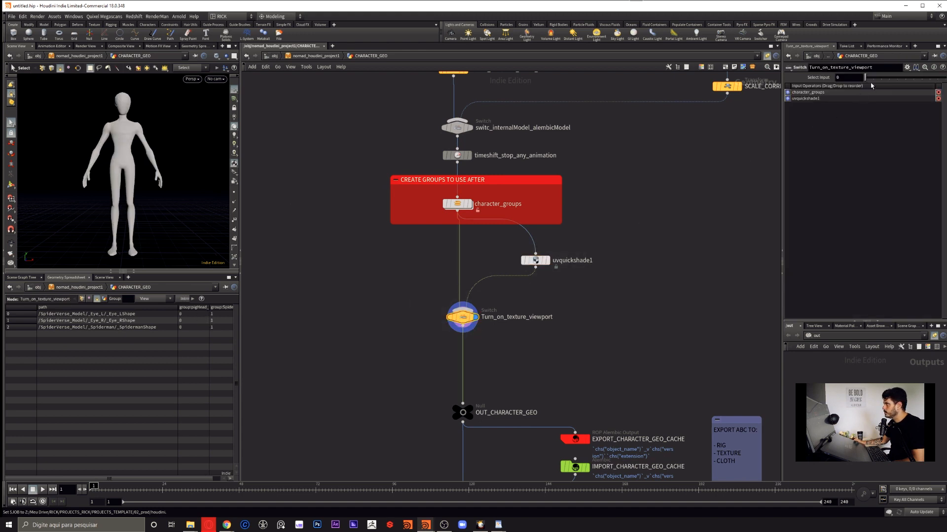
{"action": "left_click", "coordinate": [872, 78]}
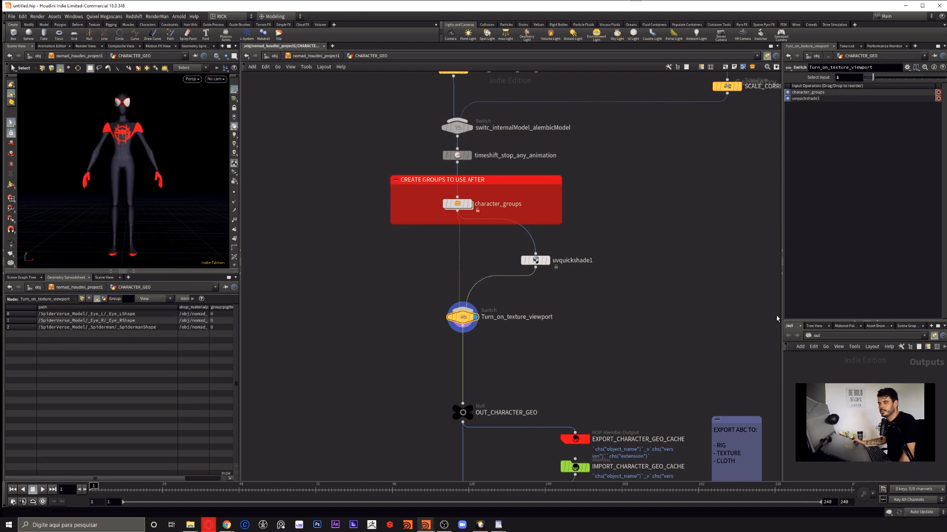
Select uvquickshade1, widen its parameter area and examine the $JOB variable in the Texture Map path.
{"action": "left_click_drag", "start_coordinate": [581, 231], "coordinate": [527, 290]}
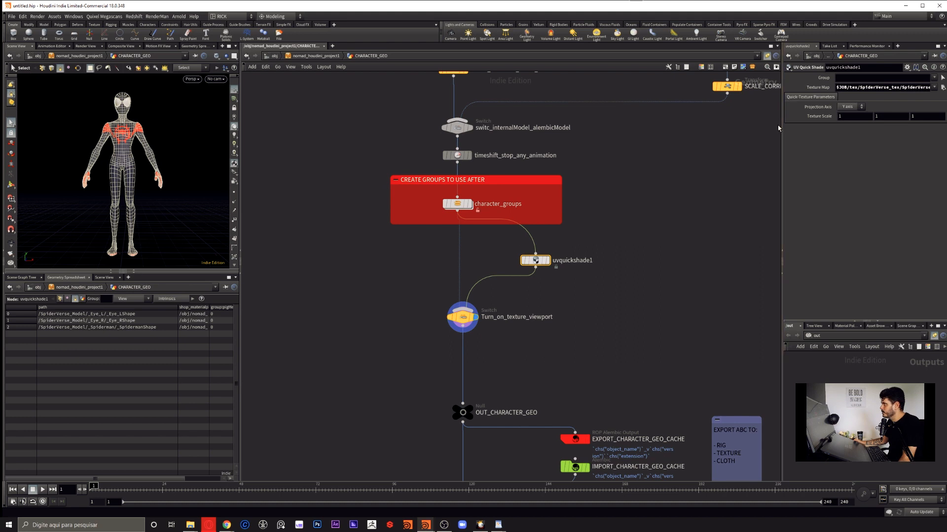
{"action": "left_click_drag", "start_coordinate": [782, 130], "coordinate": [675, 129]}
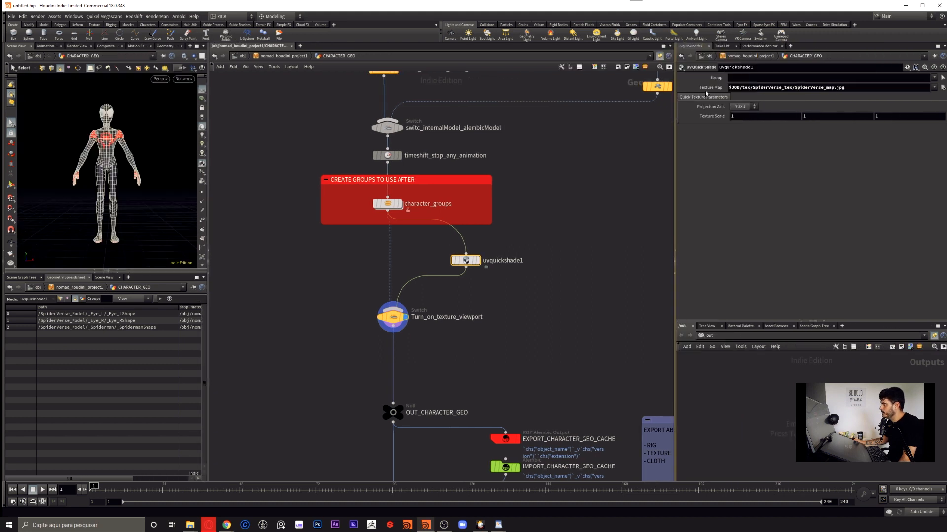
{"action": "left_click_drag", "start_coordinate": [742, 88], "coordinate": [721, 89]}
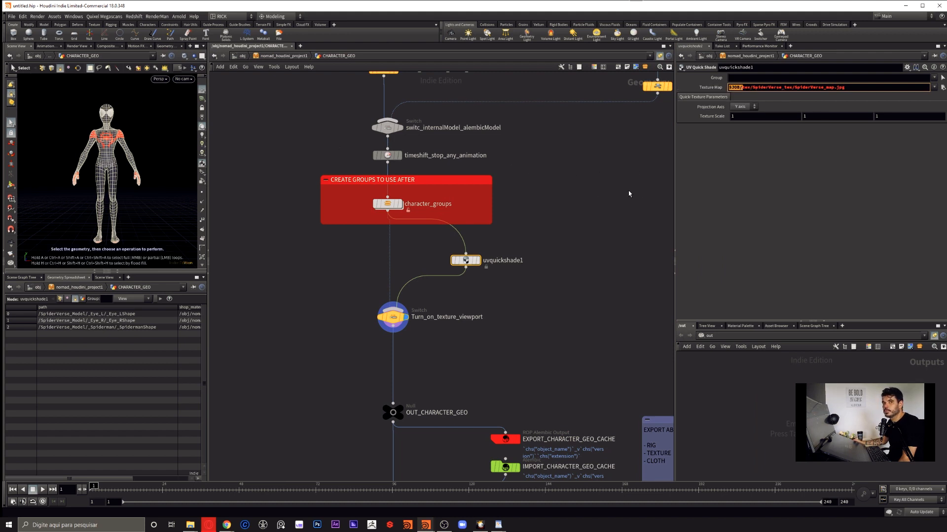
{"action": "left_click", "coordinate": [740, 89]}
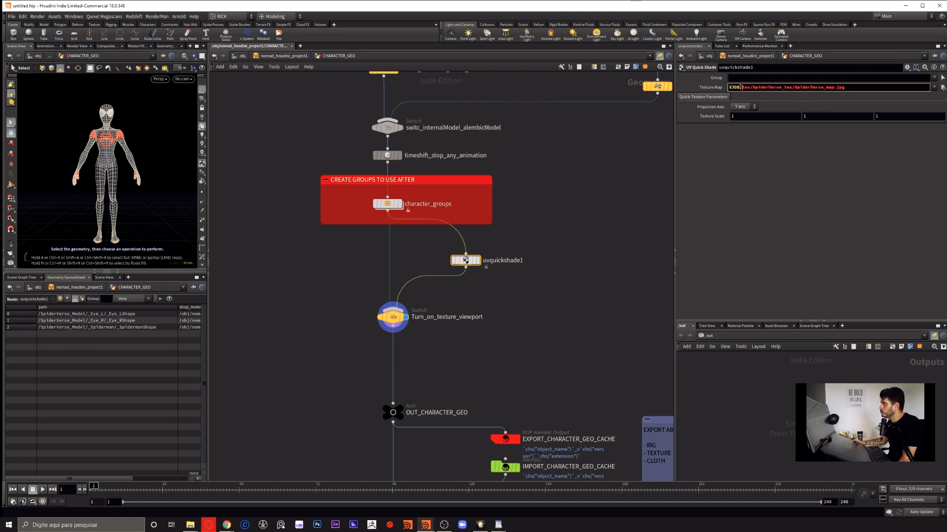
{"action": "left_click_drag", "start_coordinate": [741, 87], "coordinate": [728, 86]}
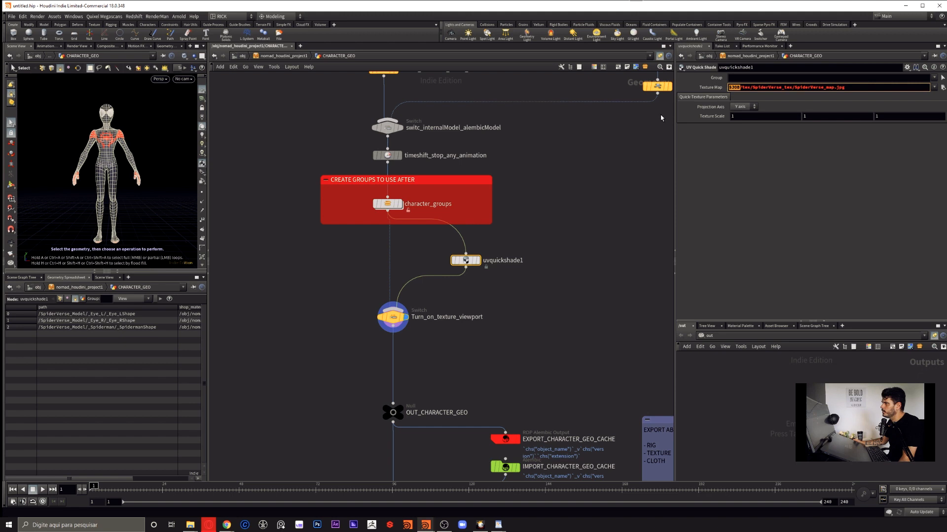
Expand the Texture Map path to inspect its full project location, and restore $JOB/tex/SpiderVerse_tex/SpiderVerse_map.jpg.
{"action": "left_click", "coordinate": [706, 88]}
{"action": "left_click", "coordinate": [713, 88]}
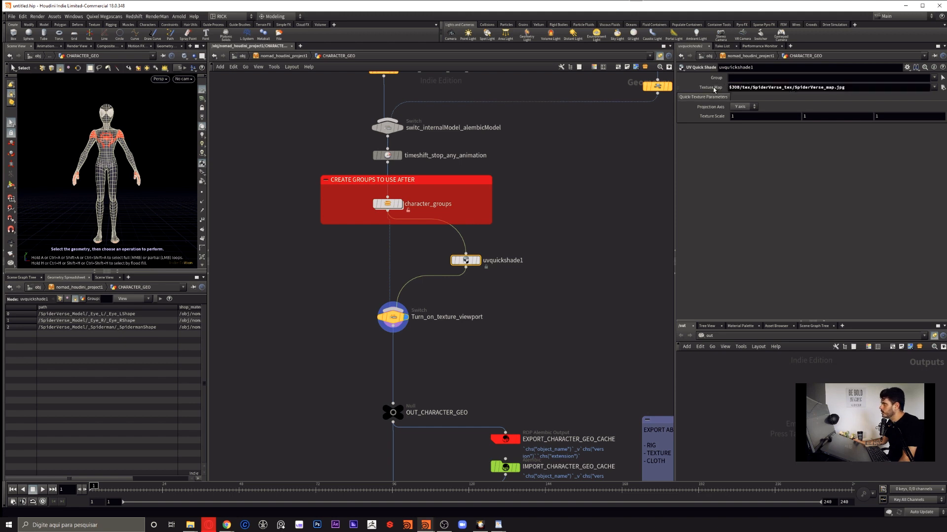
{"action": "left_click", "coordinate": [713, 88]}
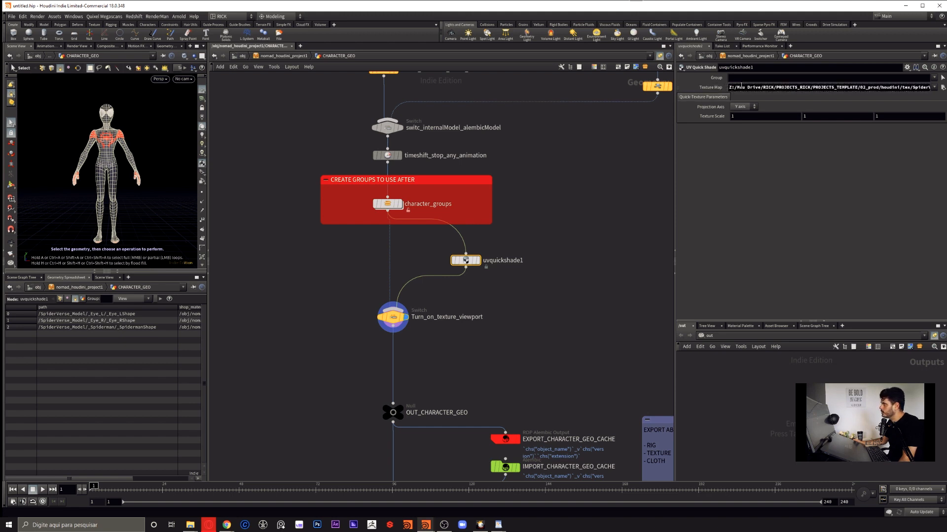
{"action": "left_click_drag", "start_coordinate": [841, 87], "coordinate": [943, 87]}
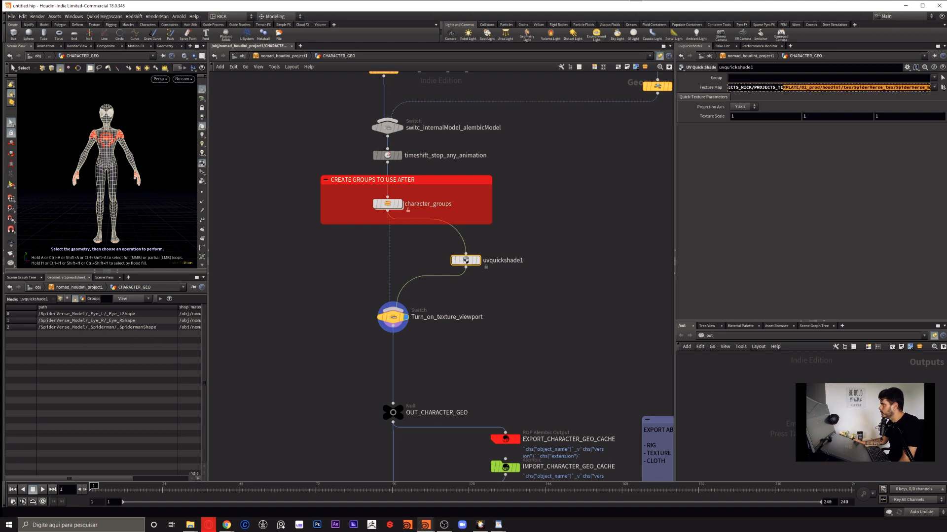
{"action": "left_click", "coordinate": [832, 87]}
{"action": "left_click_drag", "start_coordinate": [834, 87], "coordinate": [705, 78]}
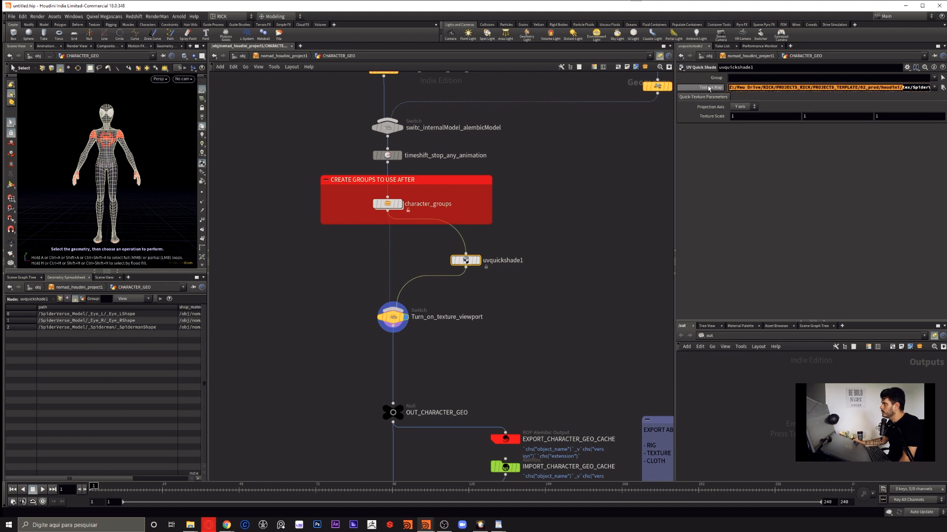
{"action": "type", "text": "$JOB/tex/SpiderVerse_tex/SpiderVerse_map.jpg"}
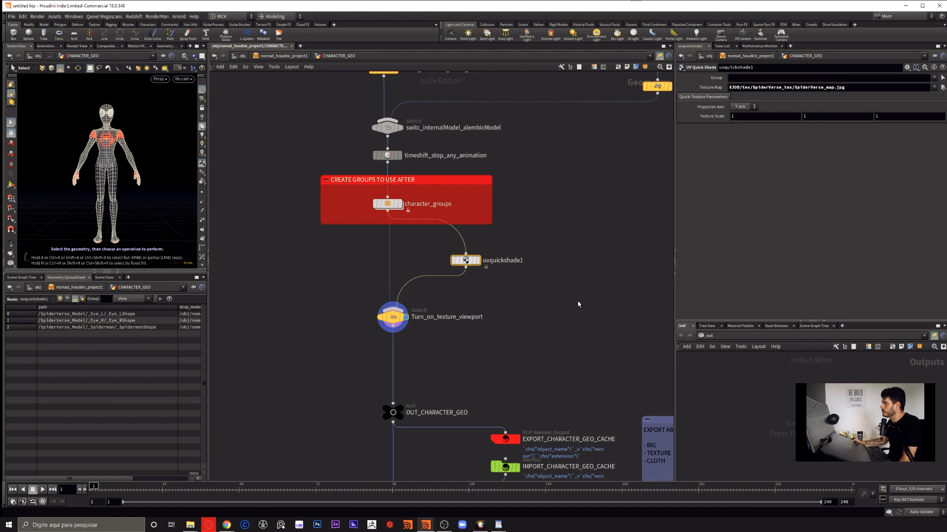
Display and select the OUT_CHARACTER_GEO null below the texture switch.
{"action": "middle_click_drag", "start_coordinate": [572, 299], "coordinate": [578, 267]}
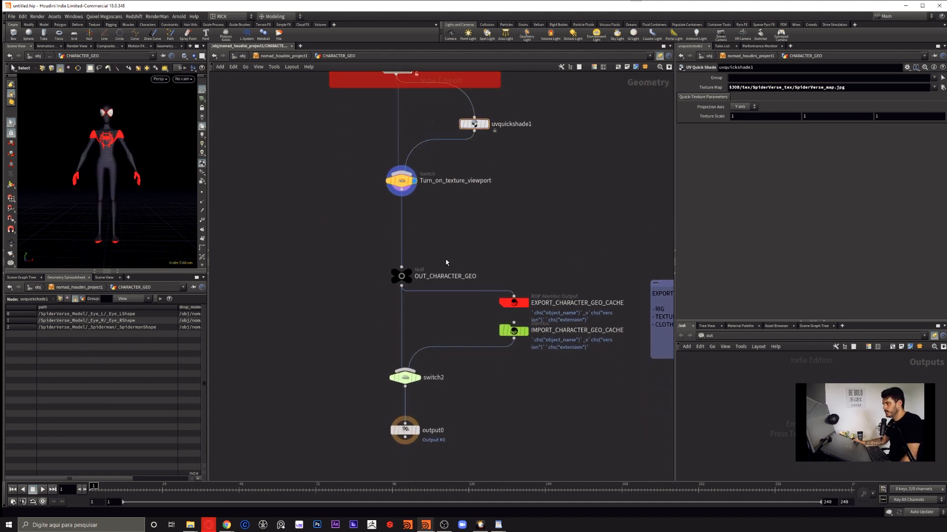
{"action": "left_click", "coordinate": [410, 276]}
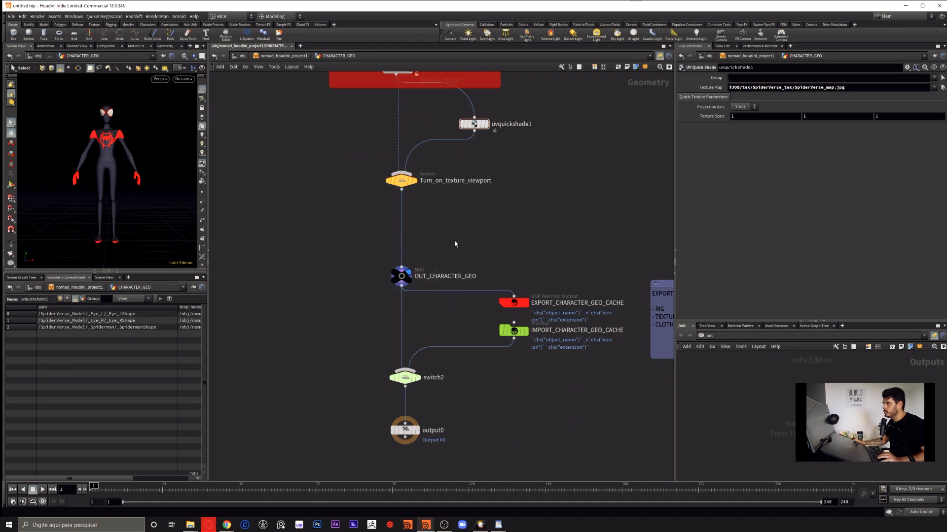
{"action": "left_click", "coordinate": [401, 276]}
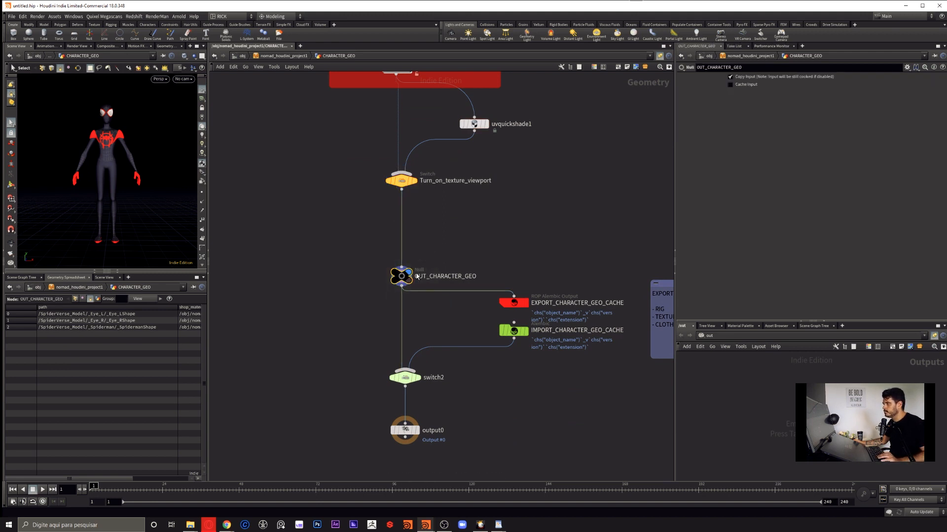
Add a null node beside the OUT_CHARACTER_GEO null and rename it OUT_ALGUMA_COISA.
{"action": "left_click_drag", "start_coordinate": [430, 247], "coordinate": [371, 308]}
{"action": "left_click_drag", "start_coordinate": [432, 253], "coordinate": [348, 331]}
{"action": "left_click", "coordinate": [466, 253]}
{"action": "key", "text": "Tab"}
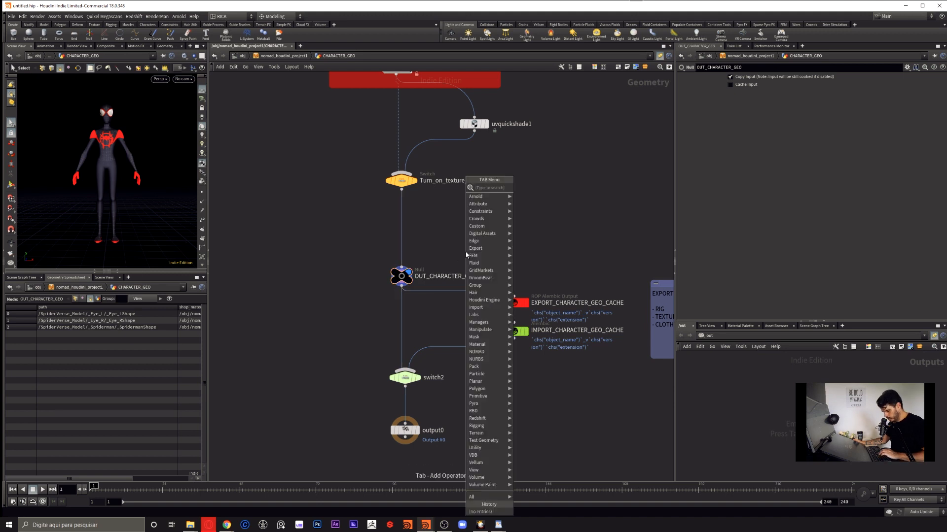
{"action": "type", "text": "null"}
{"action": "left_click", "coordinate": [526, 189]}
{"action": "left_click", "coordinate": [507, 234]}
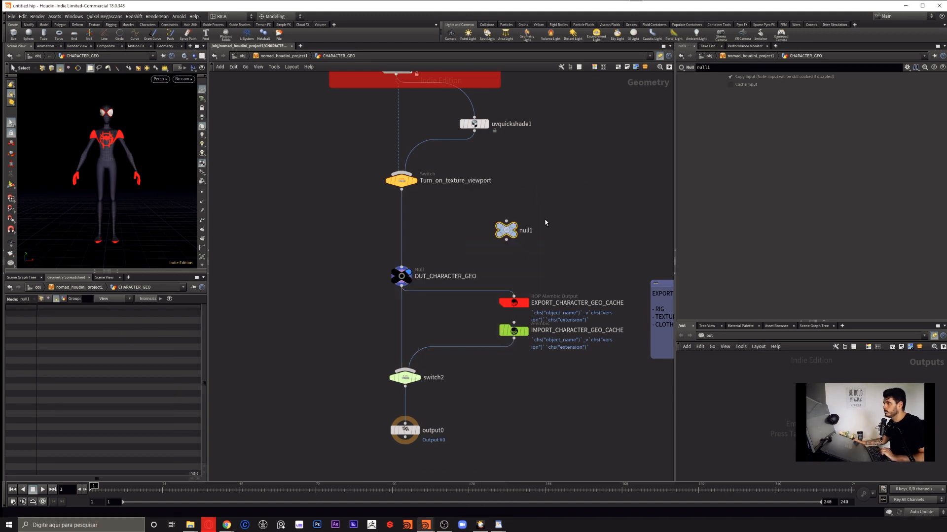
{"action": "left_click", "coordinate": [527, 231]}
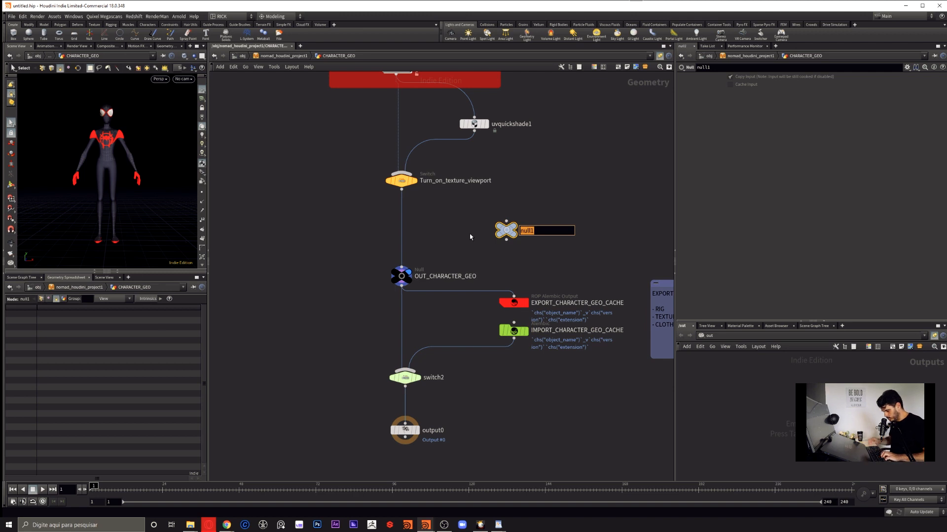
{"action": "type", "text": "OUT_ALGU"}
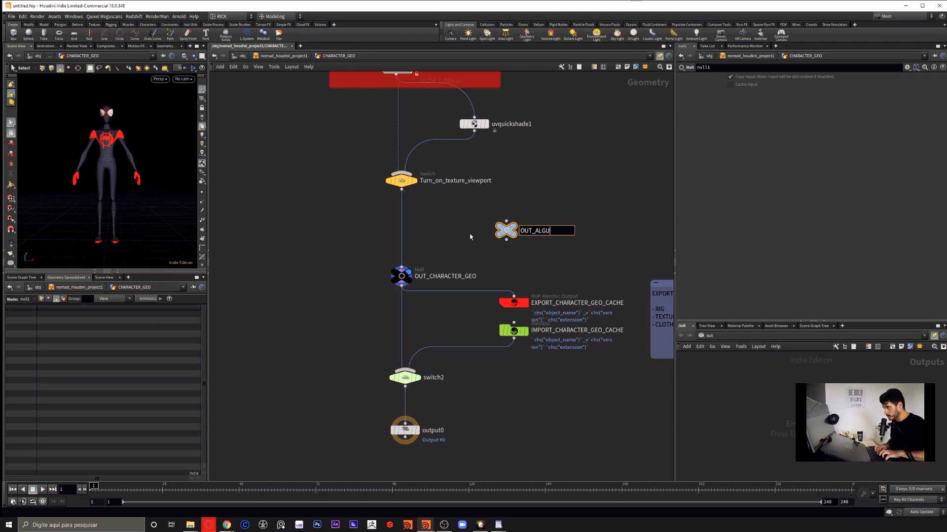
{"action": "type", "text": "MA_COISA"}
{"action": "key", "text": "Return"}
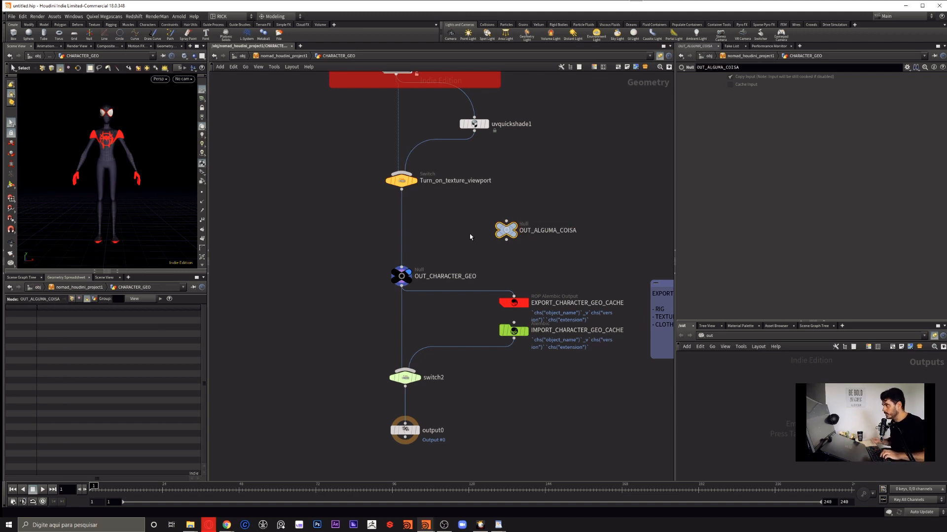
Display the OUT_ALGUMA_COISA null and colour it black, then delete it.
{"action": "key", "text": "r"}
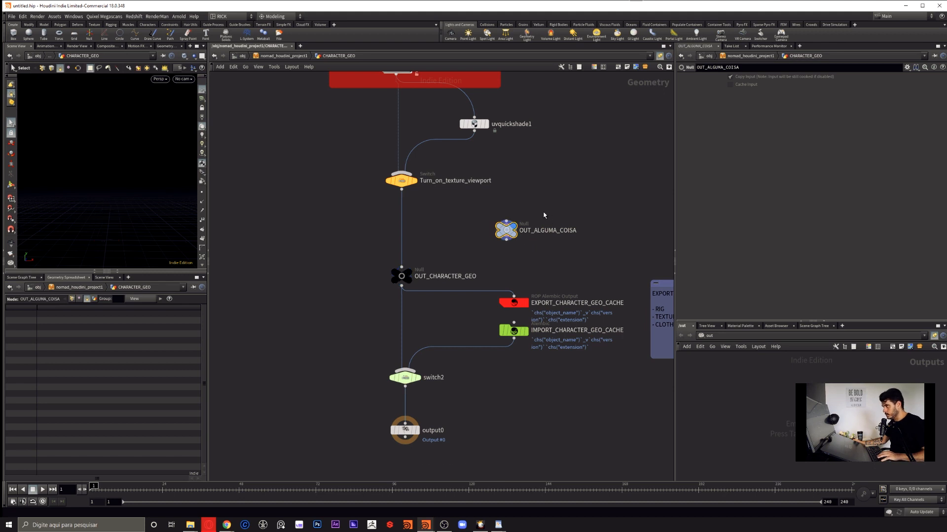
{"action": "key", "text": "c"}
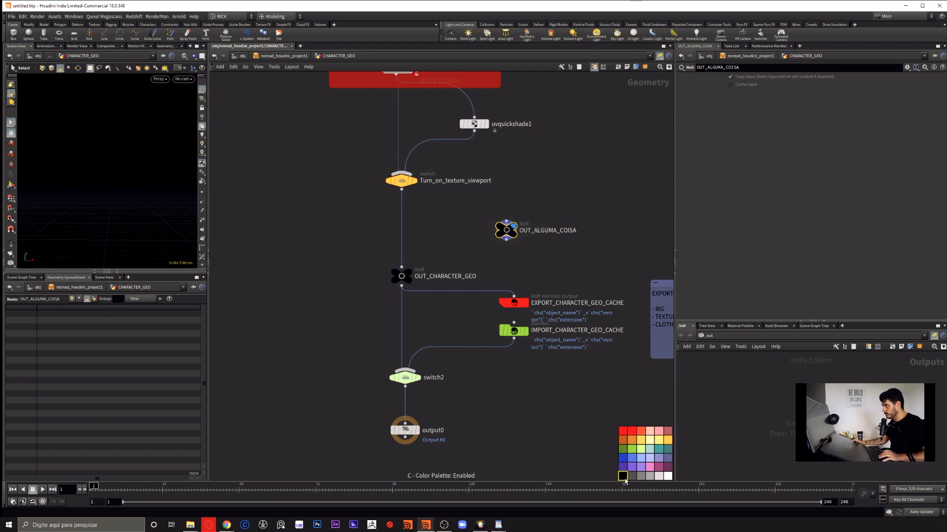
{"action": "left_click", "coordinate": [623, 476]}
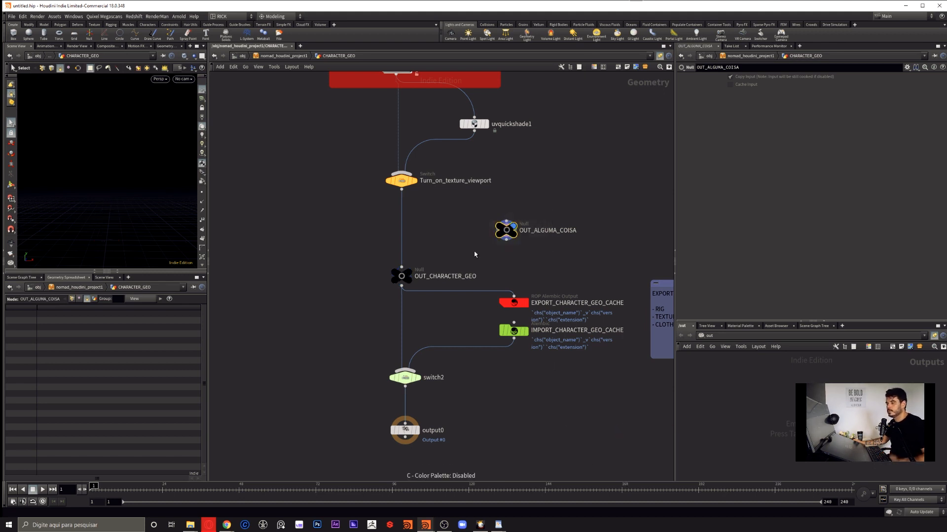
{"action": "key", "text": "Delete"}
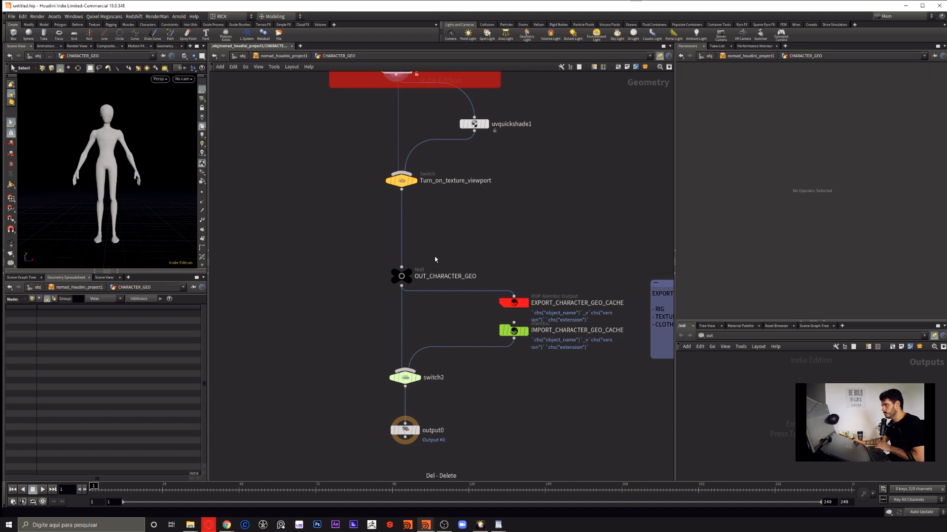
Display OUT_CHARACTER_GEO again, then select EXPORT_CHARACTER_GEO_CACHE and widen its parameter area.
{"action": "left_click_drag", "start_coordinate": [394, 298], "coordinate": [349, 310]}
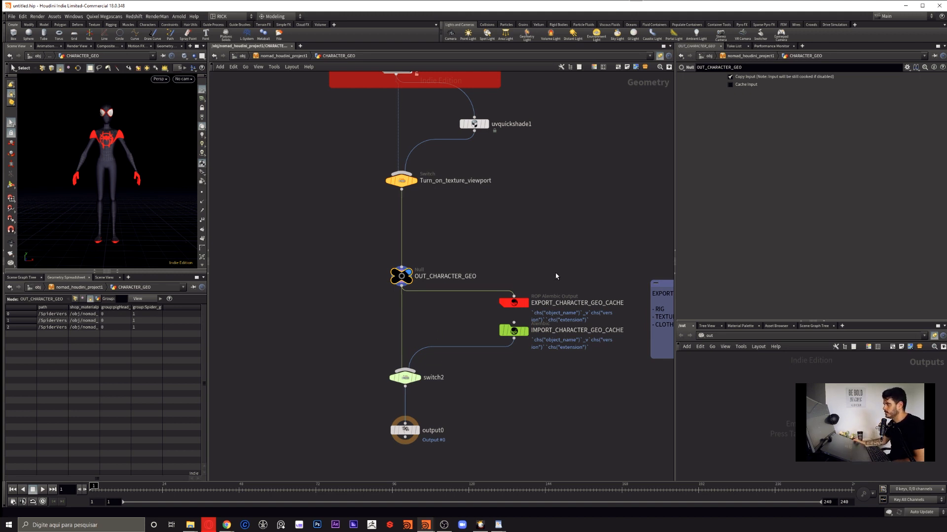
{"action": "left_click", "coordinate": [512, 302]}
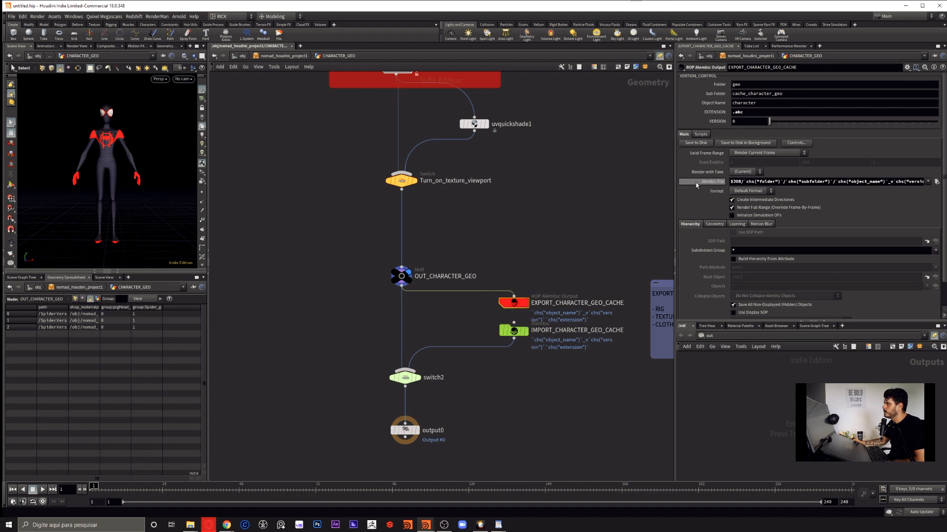
{"action": "left_click_drag", "start_coordinate": [675, 189], "coordinate": [588, 197]}
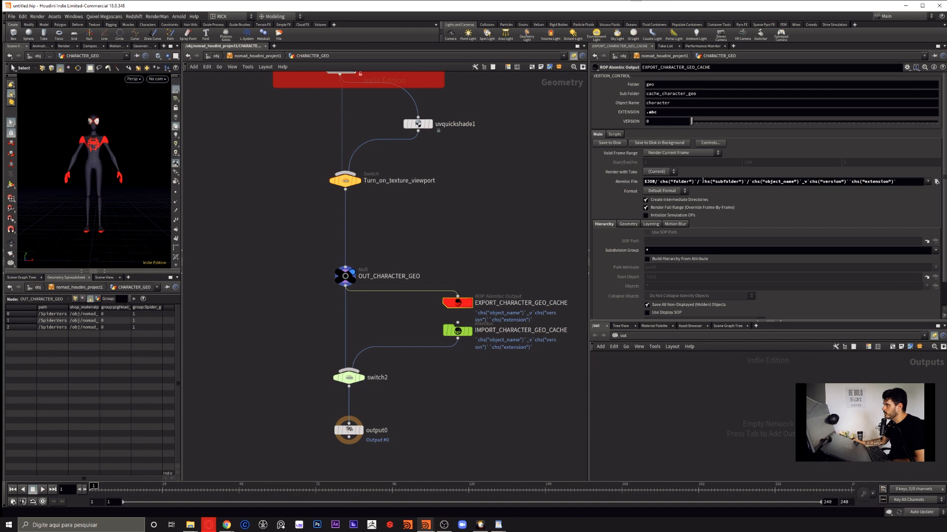
Compare the Alembic File expression with its expanded path and with the Sub Folder and Extension values that feed it.
{"action": "left_click_drag", "start_coordinate": [702, 181], "coordinate": [745, 182]}
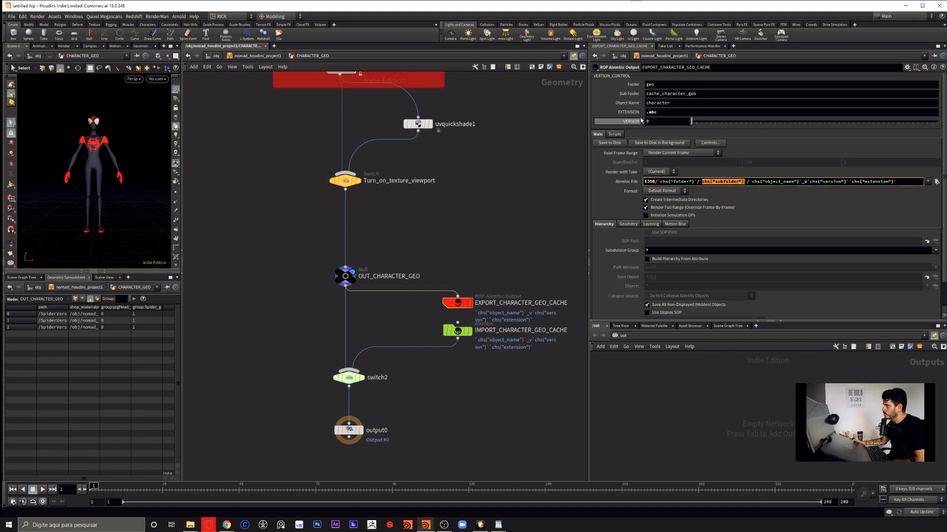
{"action": "left_click", "coordinate": [627, 182]}
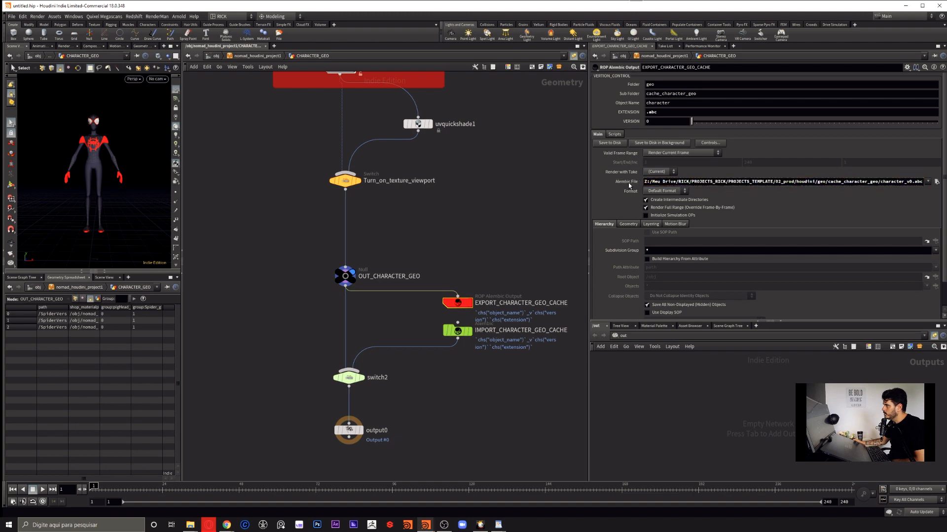
{"action": "left_click", "coordinate": [628, 183]}
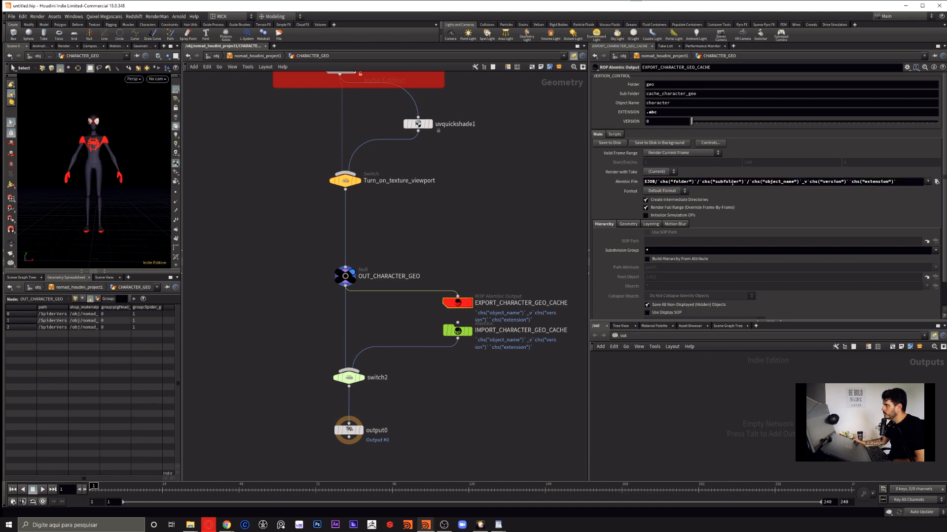
{"action": "double_click", "coordinate": [683, 94]}
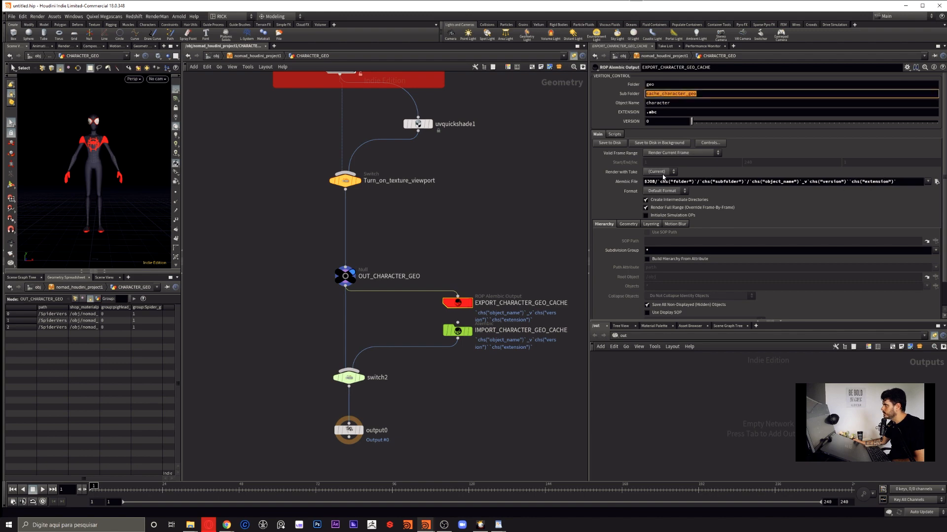
{"action": "left_click", "coordinate": [658, 111]}
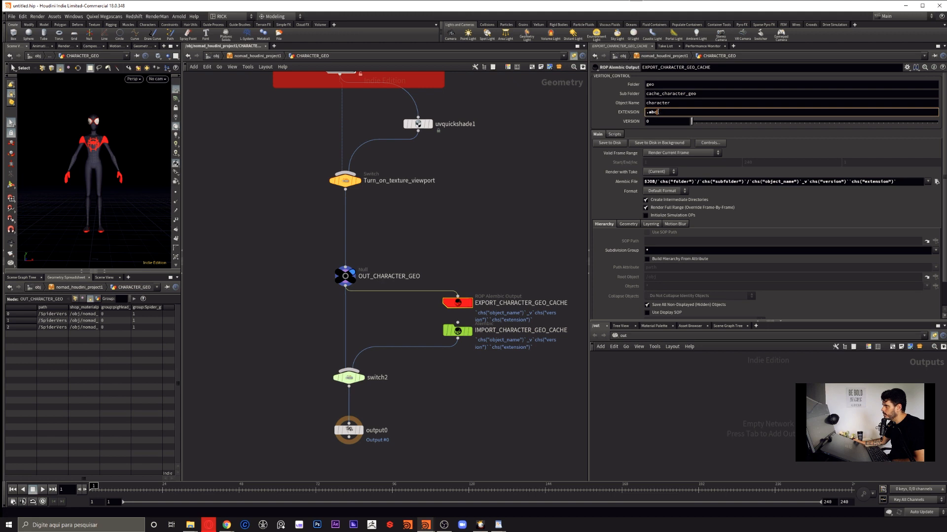
{"action": "left_click_drag", "start_coordinate": [659, 112], "coordinate": [649, 113]}
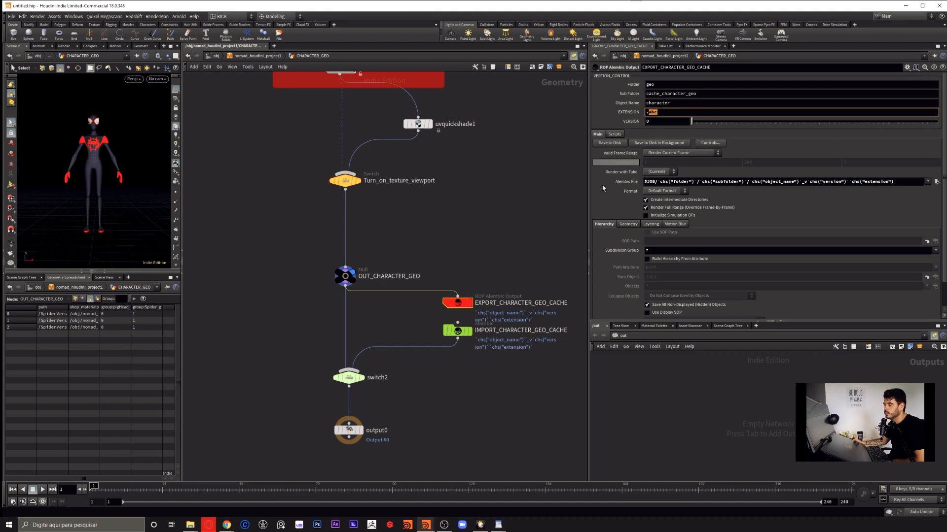
{"action": "left_click", "coordinate": [630, 182]}
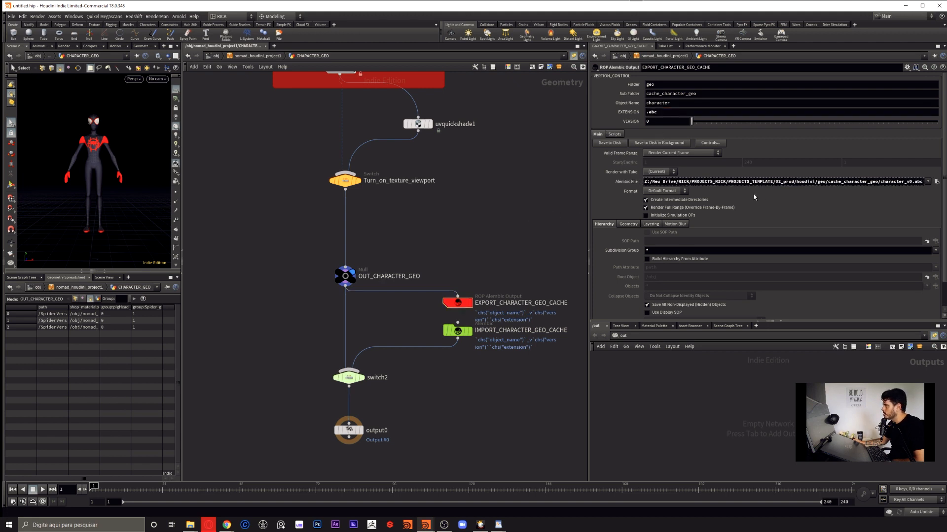
{"action": "left_click", "coordinate": [634, 183]}
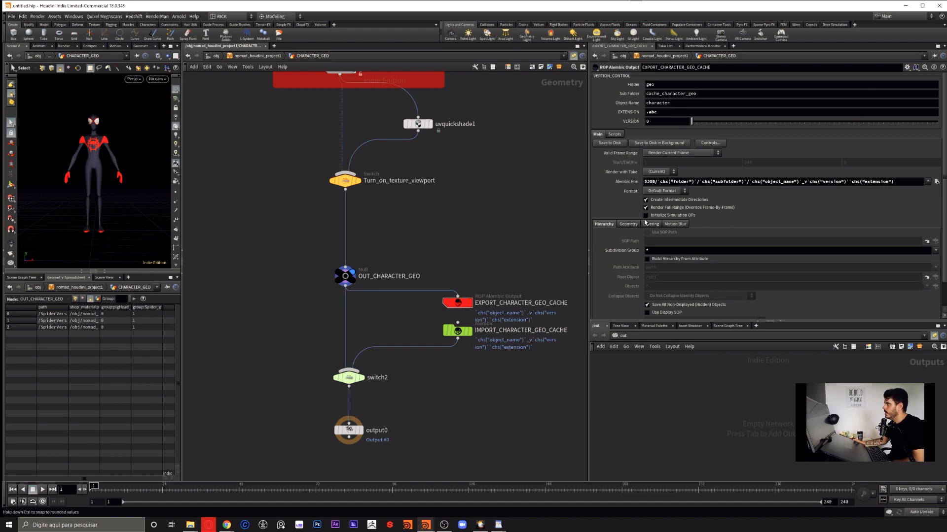
{"action": "left_click", "coordinate": [626, 182]}
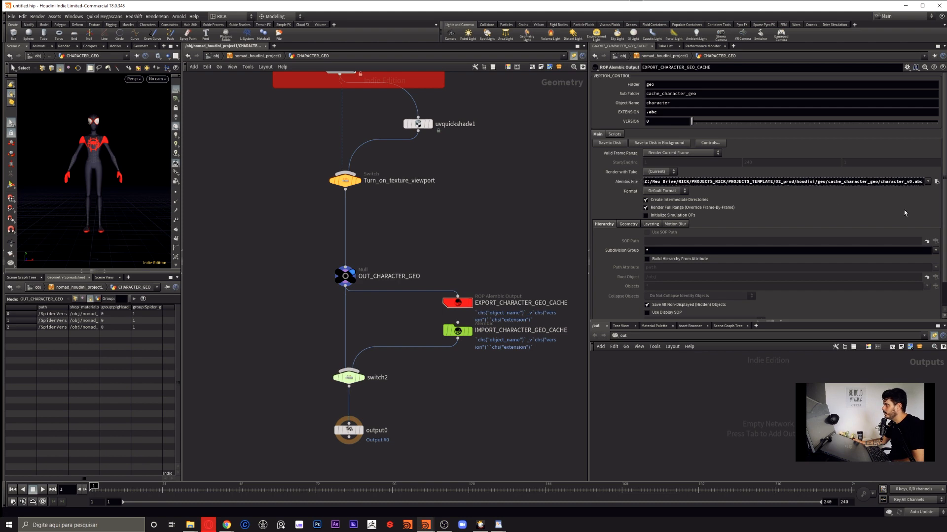
Browse the export cache folder without choosing a file, and widen the parameter area to examine the full Alembic File path.
{"action": "left_click", "coordinate": [937, 181]}
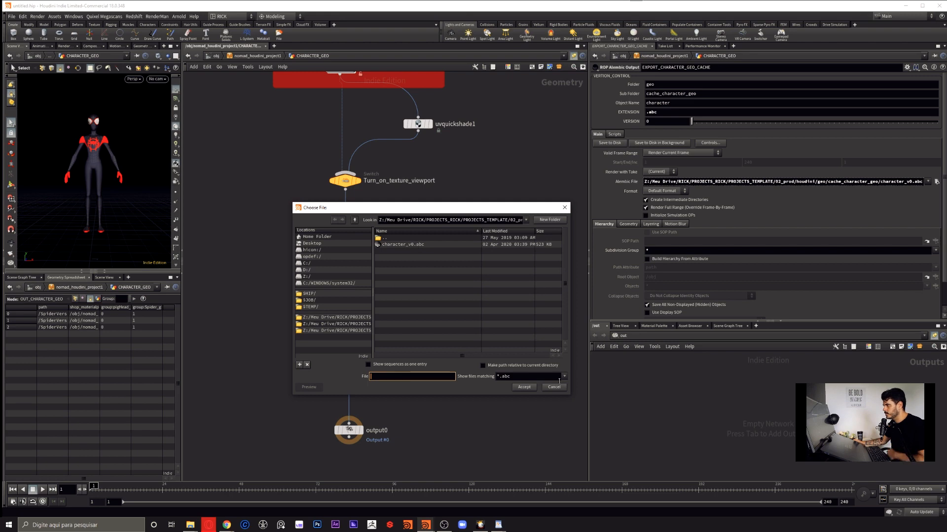
{"action": "left_click", "coordinate": [557, 387]}
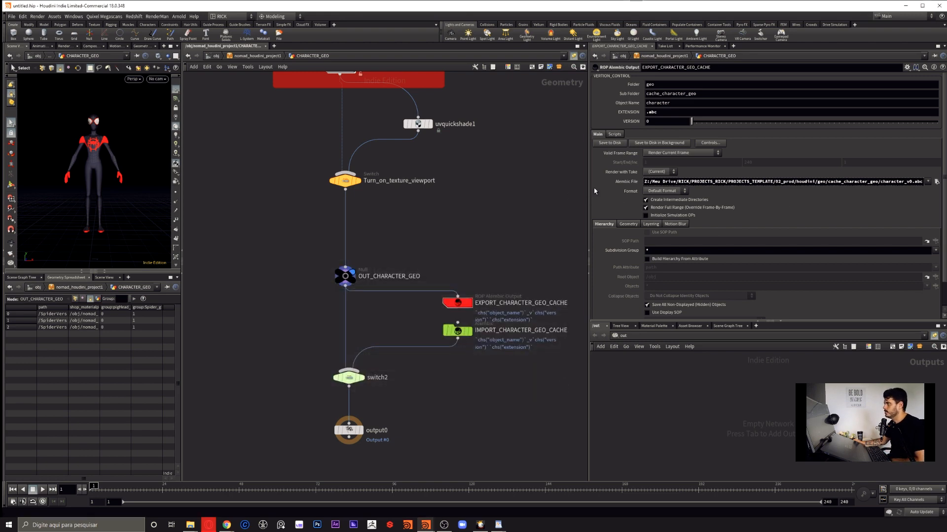
{"action": "left_click_drag", "start_coordinate": [589, 188], "coordinate": [555, 186]}
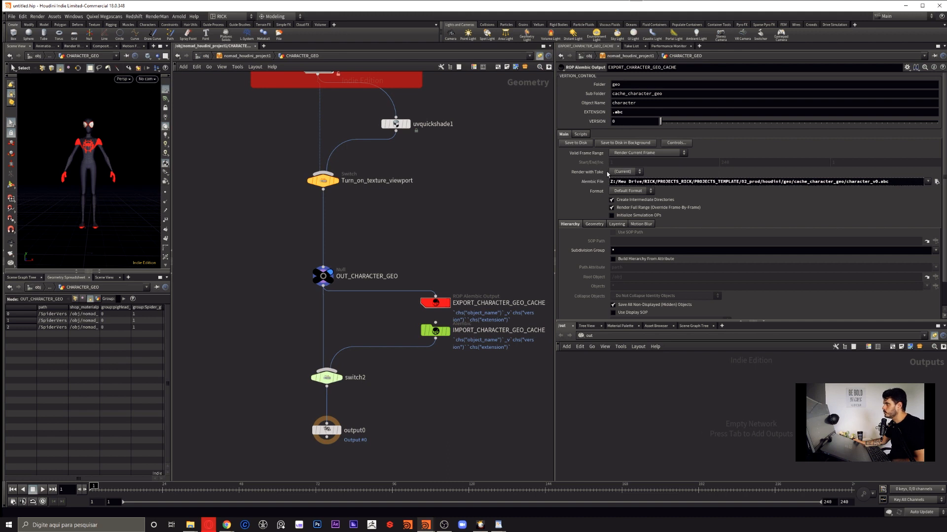
{"action": "left_click", "coordinate": [595, 182]}
{"action": "left_click", "coordinate": [595, 182]}
Replace the Object Name of EXPORT_CHARACTER_GEO_CACHE with a sample first name.
{"action": "left_click_drag", "start_coordinate": [644, 101], "coordinate": [582, 102]}
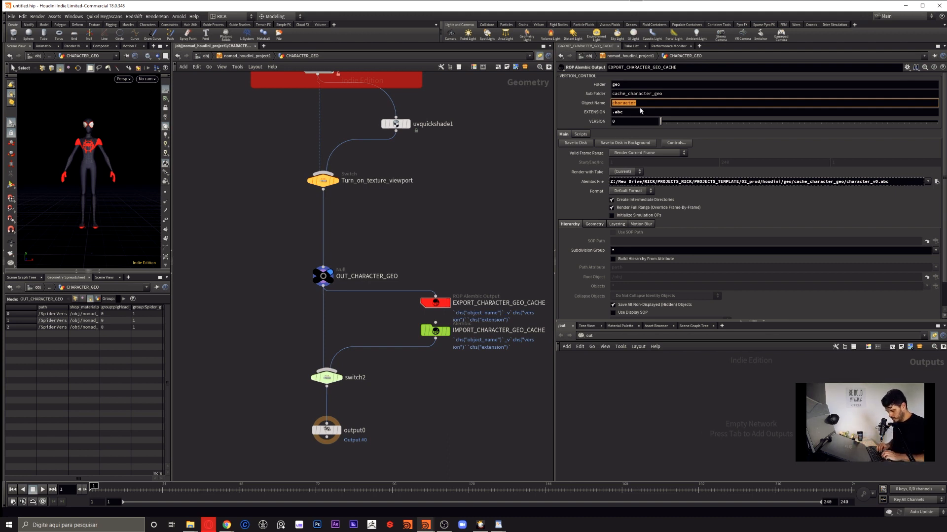
{"action": "key", "text": "BackSpace"}
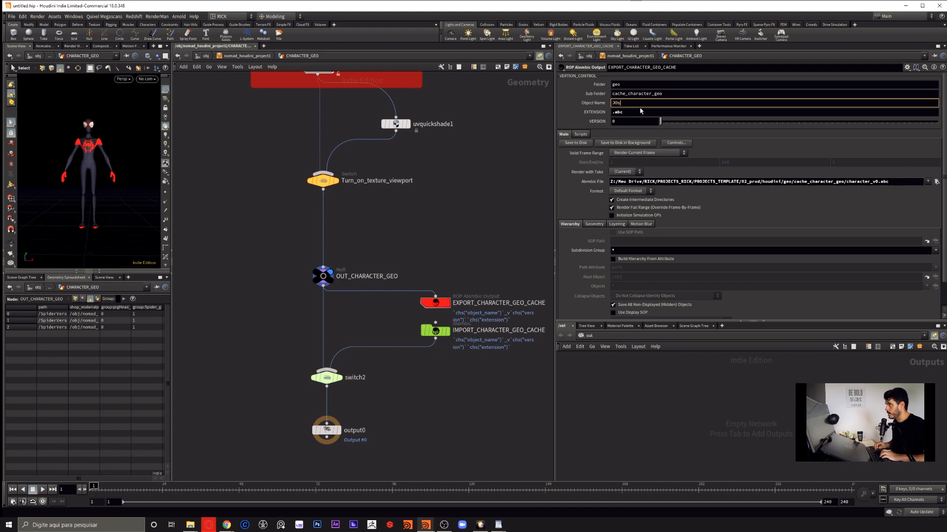
{"action": "type", "text": "Jose"}
{"action": "key", "text": "Return"}
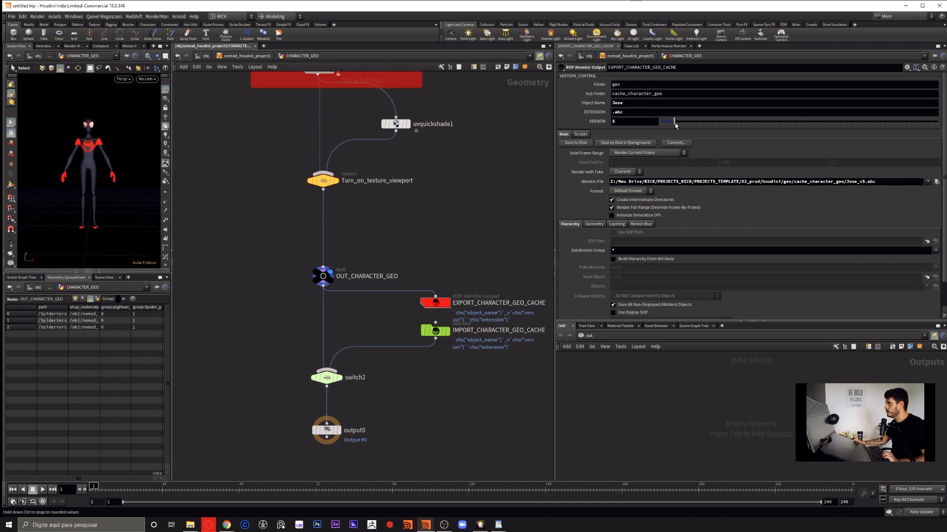
Try several Version values on the export cache, return it to 0 and restore the Object Name to character.
{"action": "left_click_drag", "start_coordinate": [689, 124], "coordinate": [655, 134]}
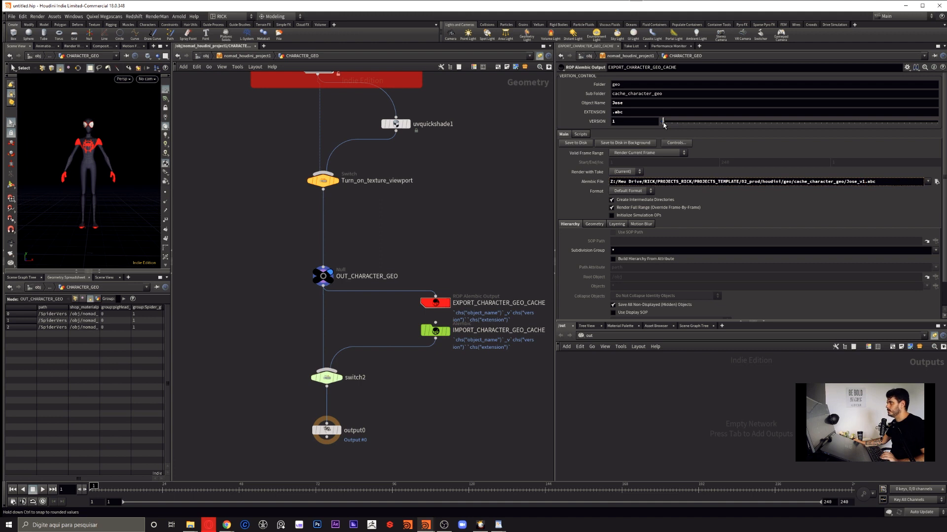
{"action": "left_click_drag", "start_coordinate": [664, 124], "coordinate": [655, 124]}
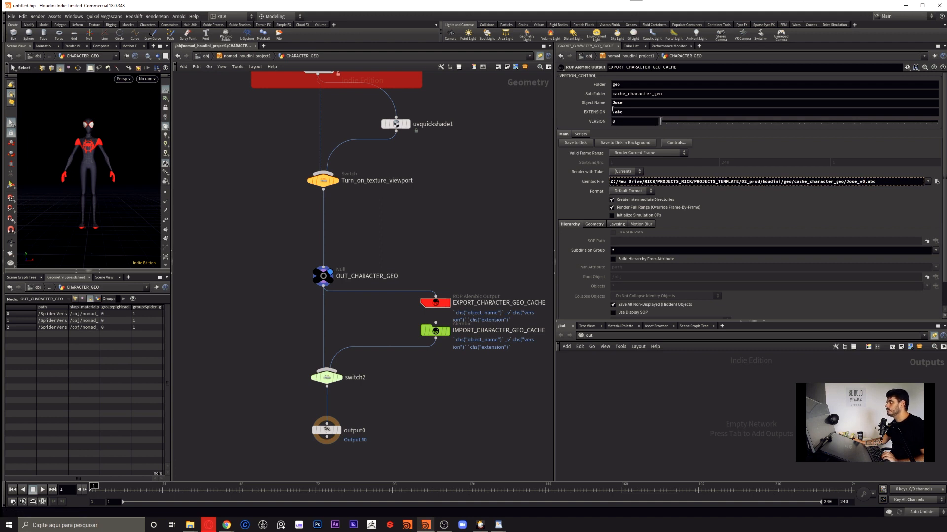
{"action": "double_click", "coordinate": [628, 102]}
{"action": "type", "text": "character"}
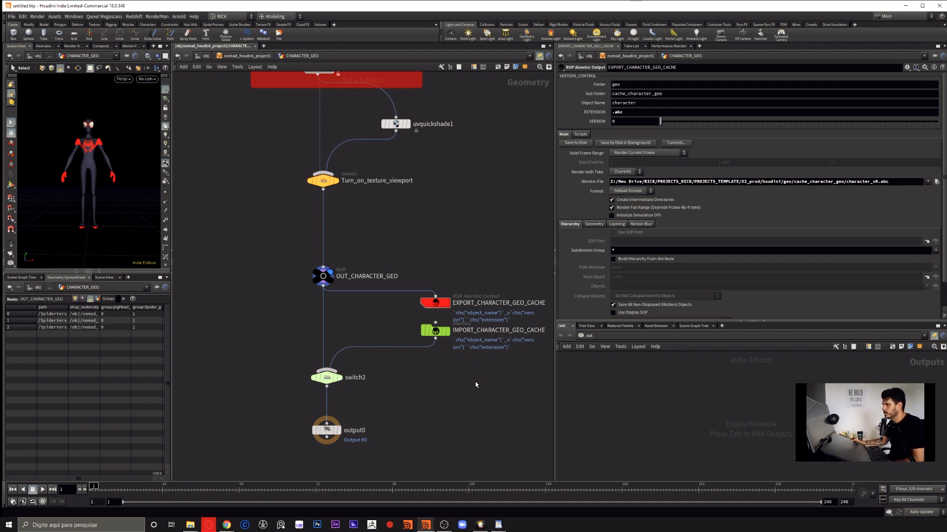
Select IMPORT_CHARACTER_GEO_CACHE and examine how its File Name references the path of the export cache node.
{"action": "left_click_drag", "start_coordinate": [475, 380], "coordinate": [410, 329]}
{"action": "left_click_drag", "start_coordinate": [468, 270], "coordinate": [408, 312]}
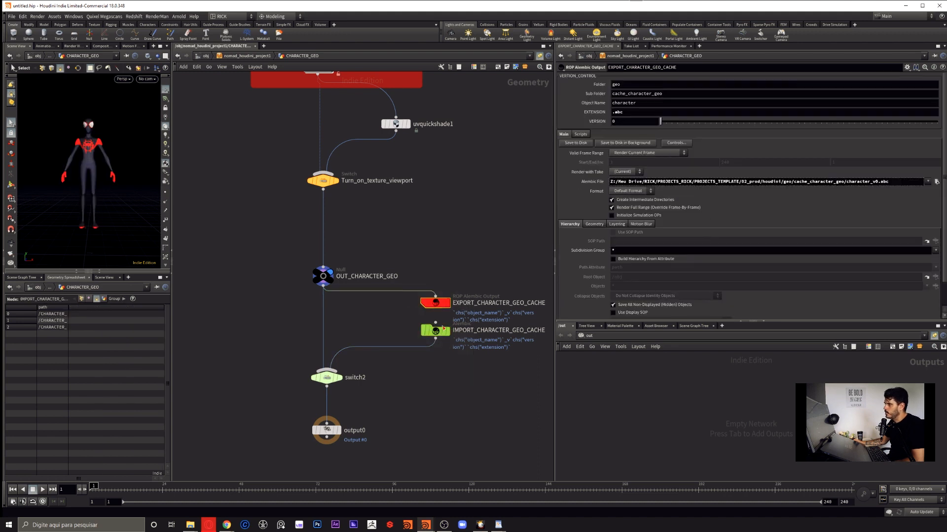
{"action": "left_click_drag", "start_coordinate": [493, 379], "coordinate": [417, 327]}
{"action": "middle_click_drag", "start_coordinate": [508, 213], "coordinate": [451, 209]}
{"action": "middle_click_drag", "start_coordinate": [440, 300], "coordinate": [457, 303]}
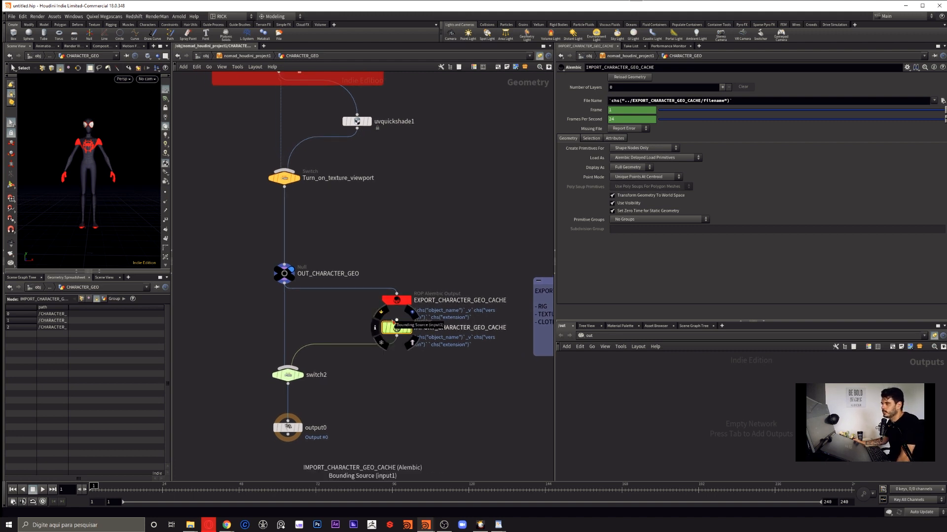
{"action": "left_click_drag", "start_coordinate": [418, 262], "coordinate": [350, 322]}
{"action": "left_click_drag", "start_coordinate": [371, 266], "coordinate": [427, 317]}
{"action": "left_click_drag", "start_coordinate": [439, 372], "coordinate": [355, 314]}
{"action": "left_click_drag", "start_coordinate": [419, 267], "coordinate": [371, 311]}
{"action": "left_click_drag", "start_coordinate": [425, 357], "coordinate": [376, 328]}
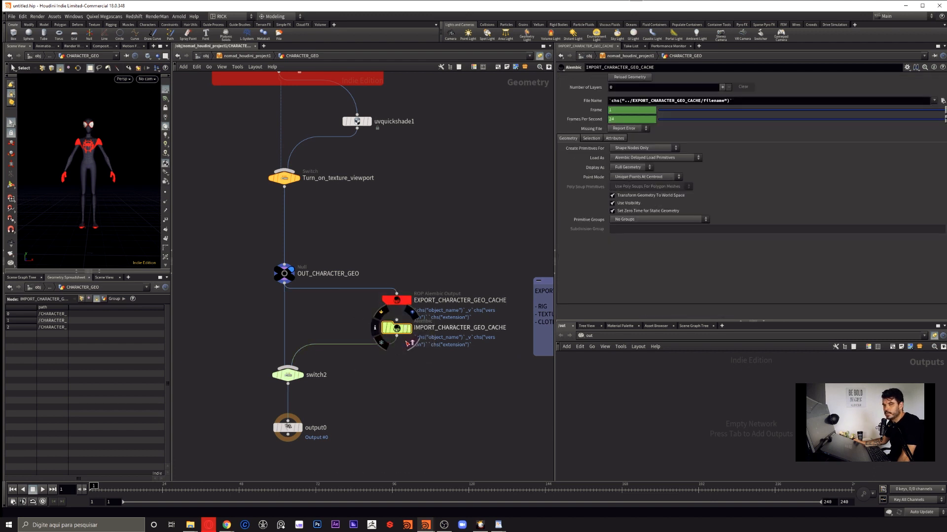
Move the EXPORT ABC TO sticky note slightly closer to the cache nodes and select EXPORT_CHARACTER_GEO_CACHE.
{"action": "middle_click_drag", "start_coordinate": [439, 381], "coordinate": [352, 370]}
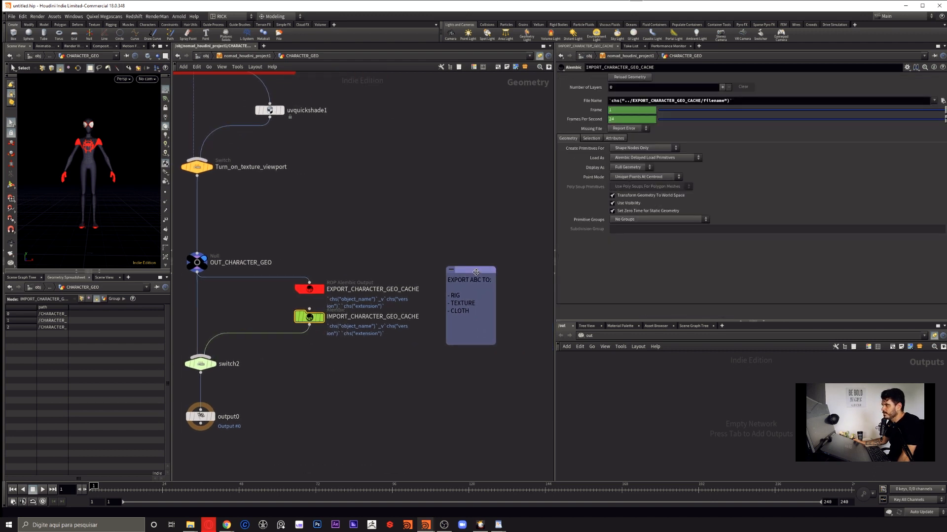
{"action": "left_click_drag", "start_coordinate": [476, 272], "coordinate": [470, 276]}
{"action": "left_click_drag", "start_coordinate": [370, 241], "coordinate": [280, 294]}
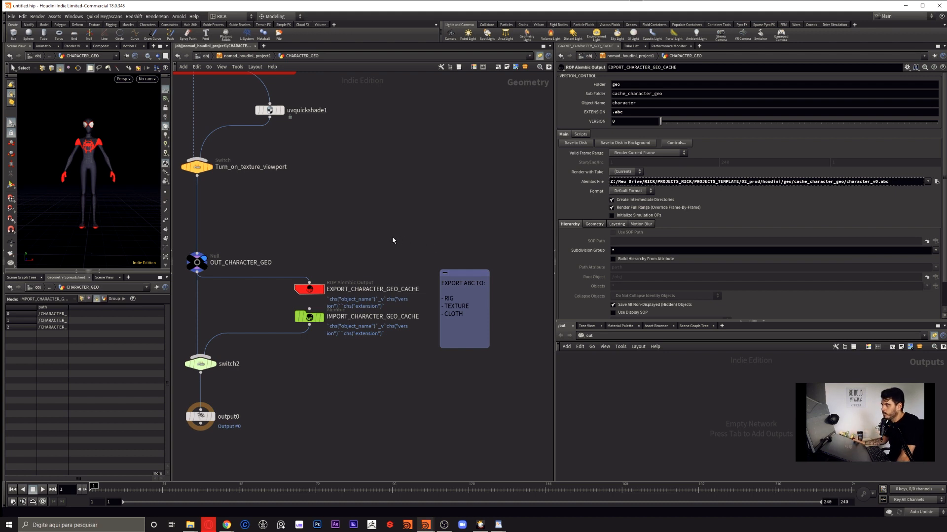
{"action": "middle_click_drag", "start_coordinate": [392, 240], "coordinate": [405, 247]}
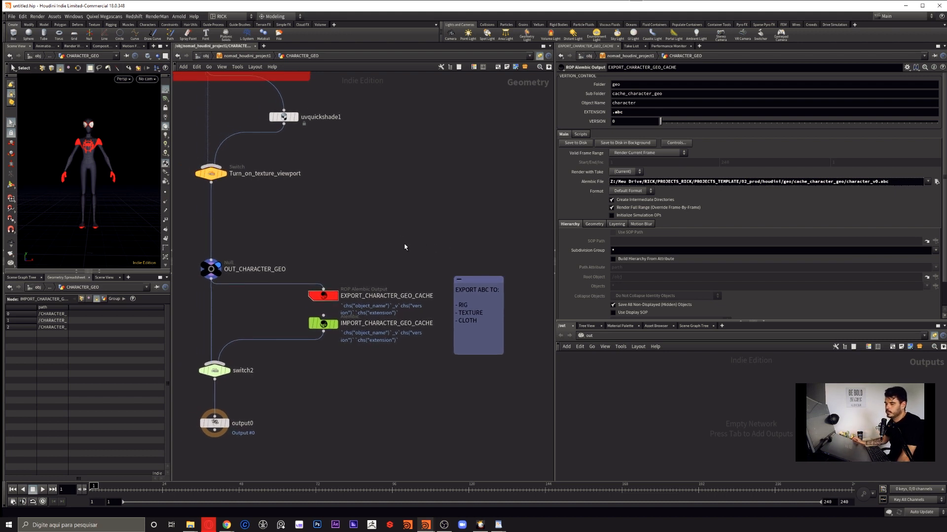
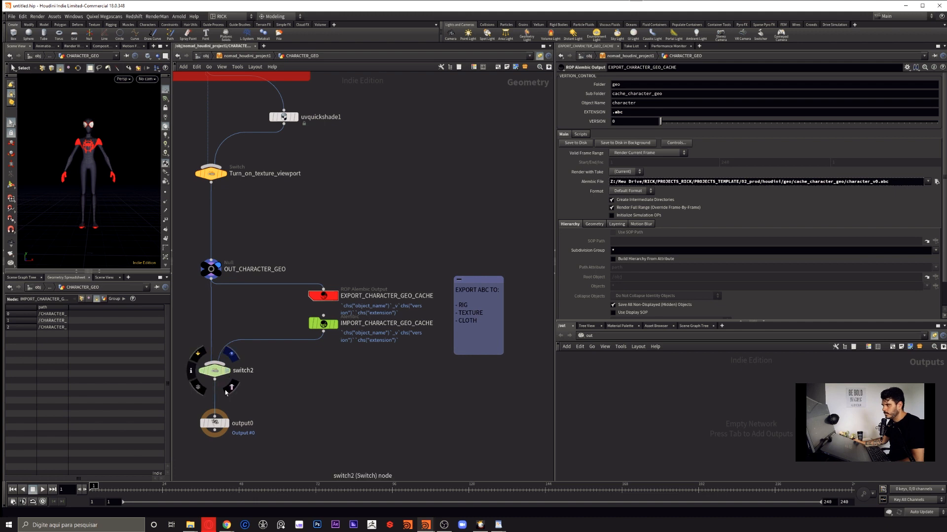
Select and display the OUT_CHARACTER_GEO null and reposition the output0 node below switch2.
{"action": "left_click", "coordinate": [227, 423]}
{"action": "left_click", "coordinate": [214, 274]}
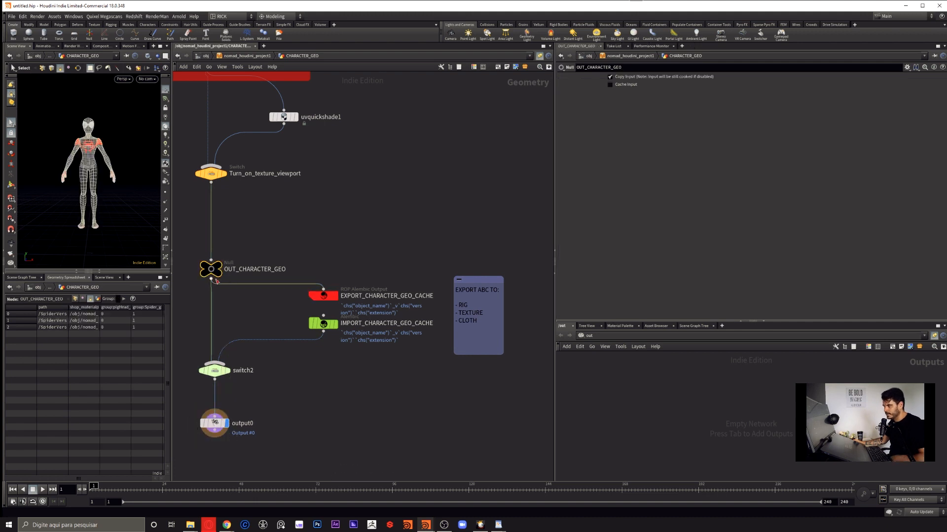
{"action": "middle_click_drag", "start_coordinate": [226, 332], "coordinate": [278, 320]}
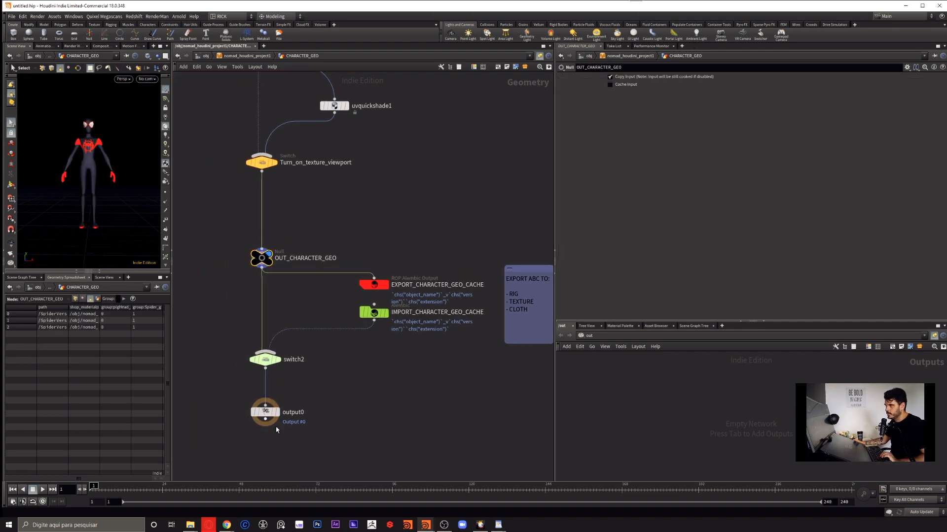
{"action": "mouse_move", "coordinate": [266, 414]}
{"action": "left_mouse_down"}
{"action": "mouse_move", "coordinate": [285, 405]}
{"action": "mouse_move", "coordinate": [257, 419]}
{"action": "mouse_move", "coordinate": [266, 421]}
{"action": "left_mouse_up"}
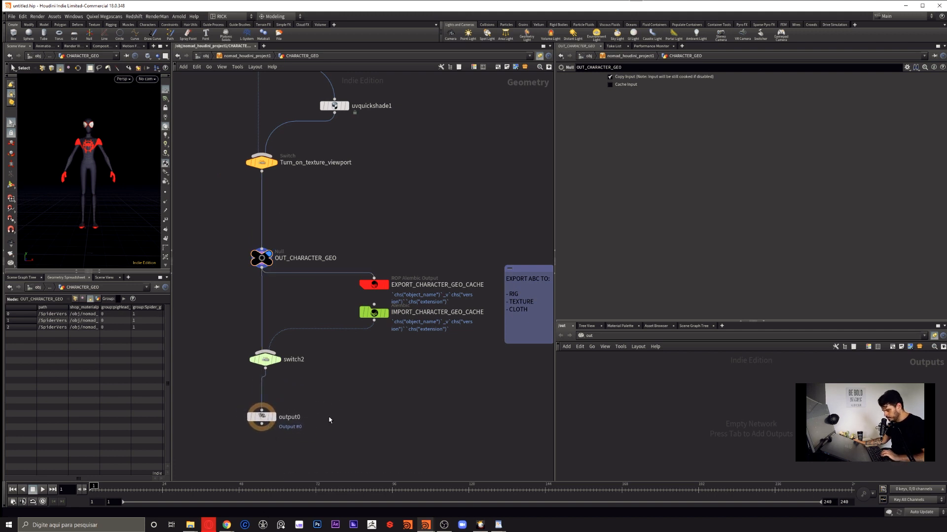
Look through the Arnold materials in matnet_AR and open the MATERIAL_ASSIGN network of the project.
{"action": "key", "text": "u"}
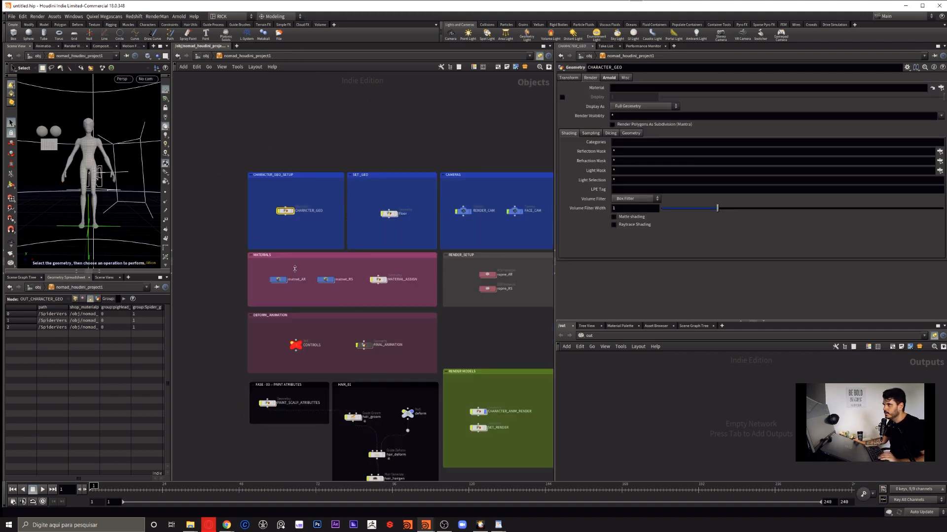
{"action": "scroll", "coordinate": [375, 280], "scroll_direction": "up", "scroll_amount": 3}
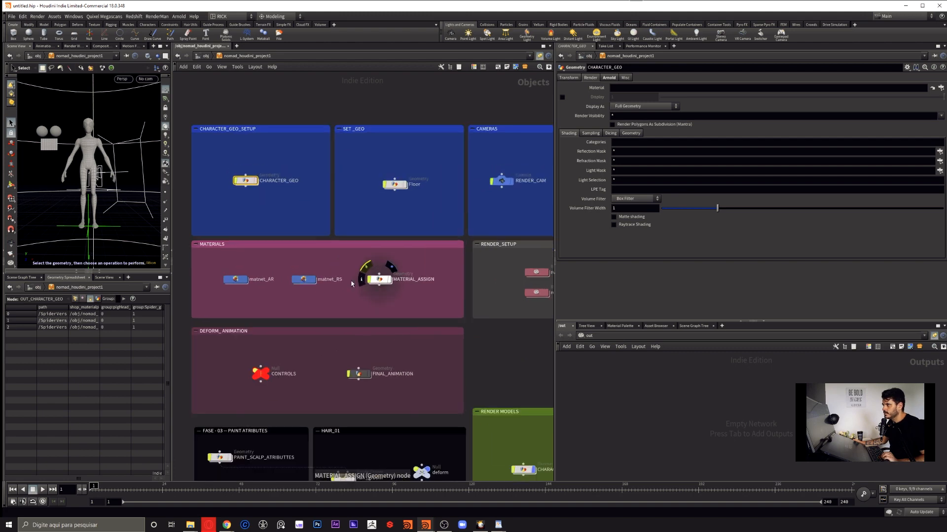
{"action": "double_click", "coordinate": [240, 282]}
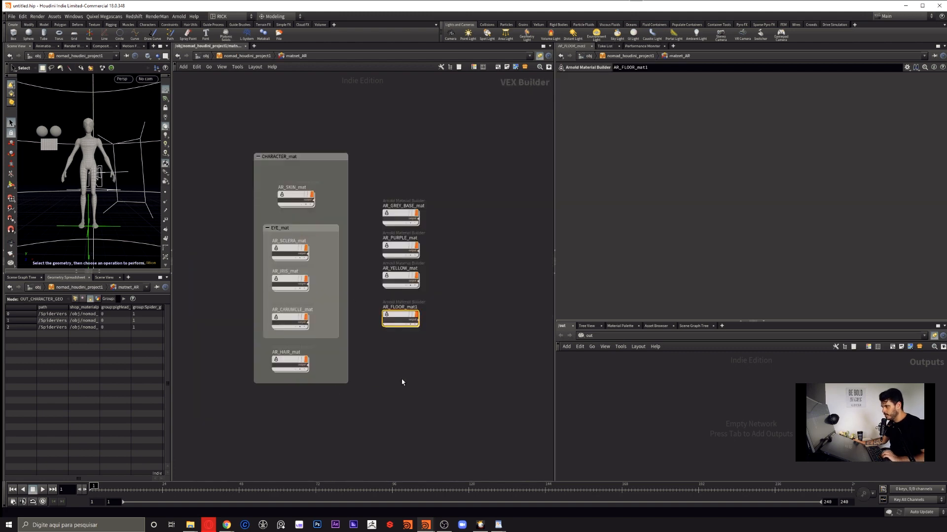
{"action": "key", "text": "u"}
{"action": "double_click", "coordinate": [381, 279]}
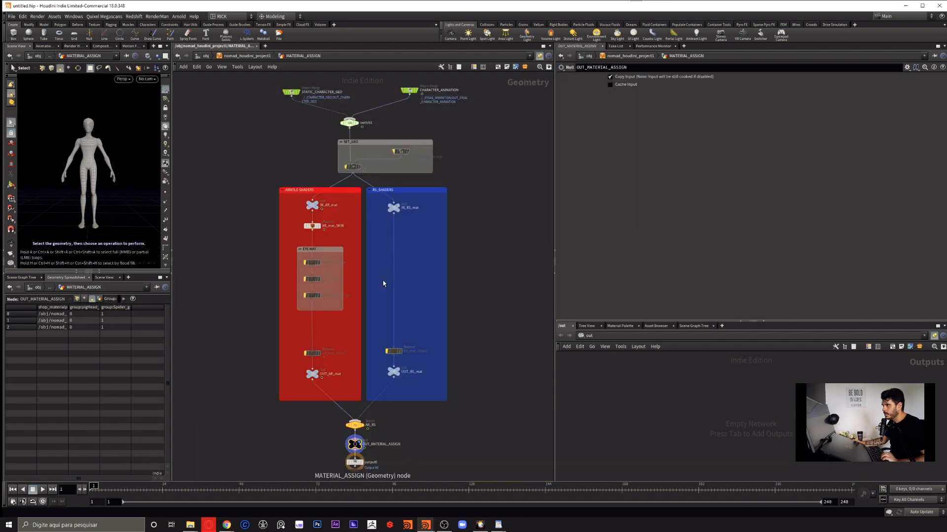
Select the STATIC_CHARACTER_GEO object merge and move it level with the CHARACTER_ANIMATION node.
{"action": "left_click", "coordinate": [284, 142]}
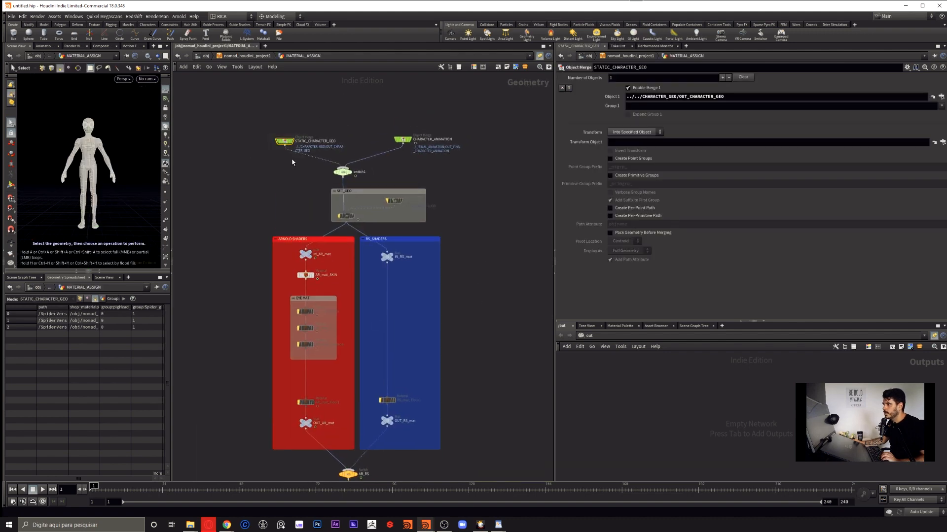
{"action": "scroll", "coordinate": [266, 167], "scroll_direction": "up", "scroll_amount": 3}
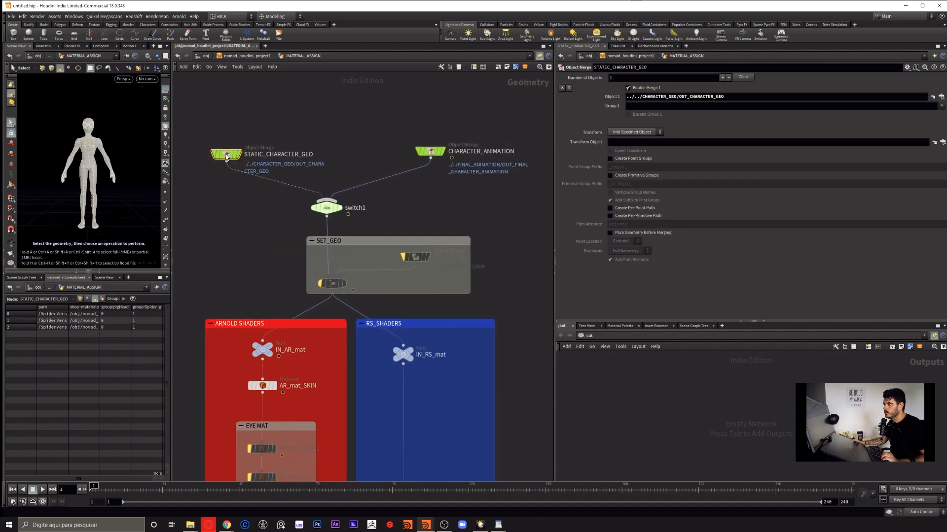
{"action": "left_click_drag", "start_coordinate": [226, 157], "coordinate": [232, 153]}
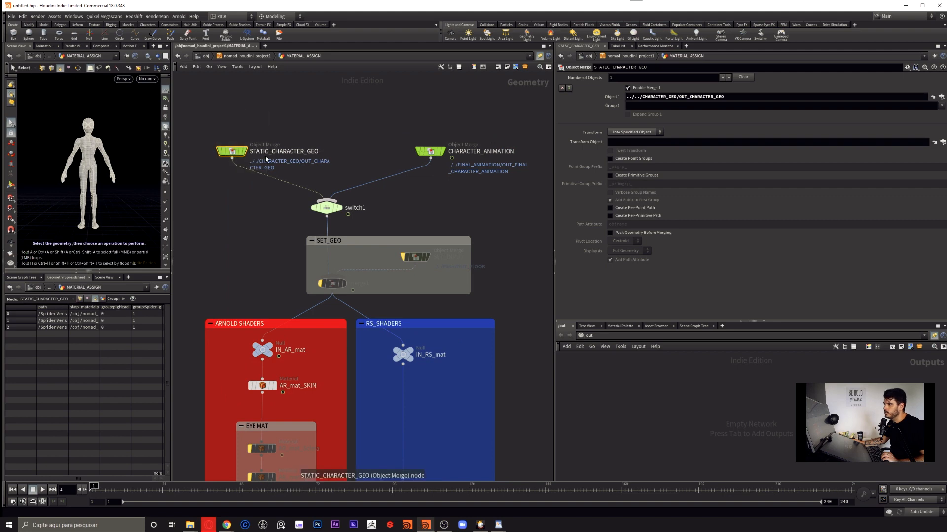
{"action": "left_click_drag", "start_coordinate": [510, 120], "coordinate": [410, 158]}
Preview the static character by setting switch1's select input to 0, and set it back to 1.
{"action": "left_click", "coordinate": [320, 211]}
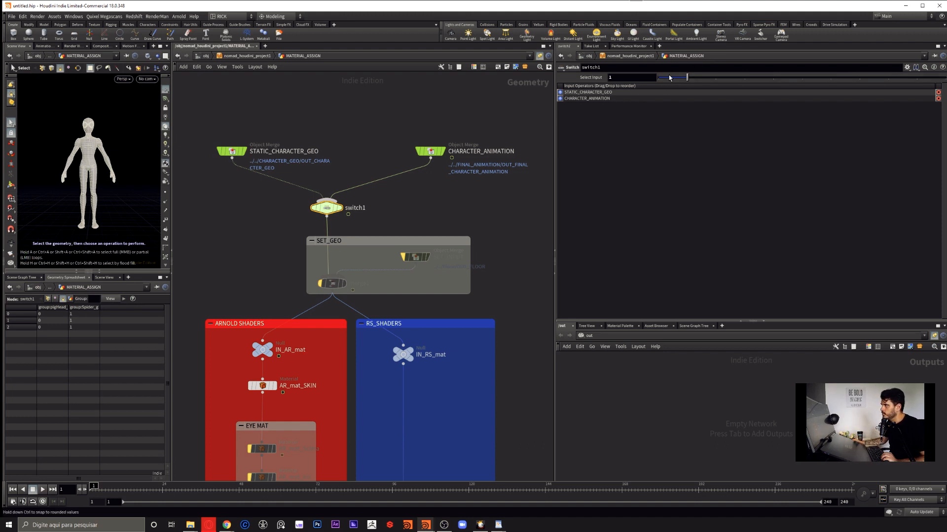
{"action": "left_click_drag", "start_coordinate": [670, 77], "coordinate": [662, 80]}
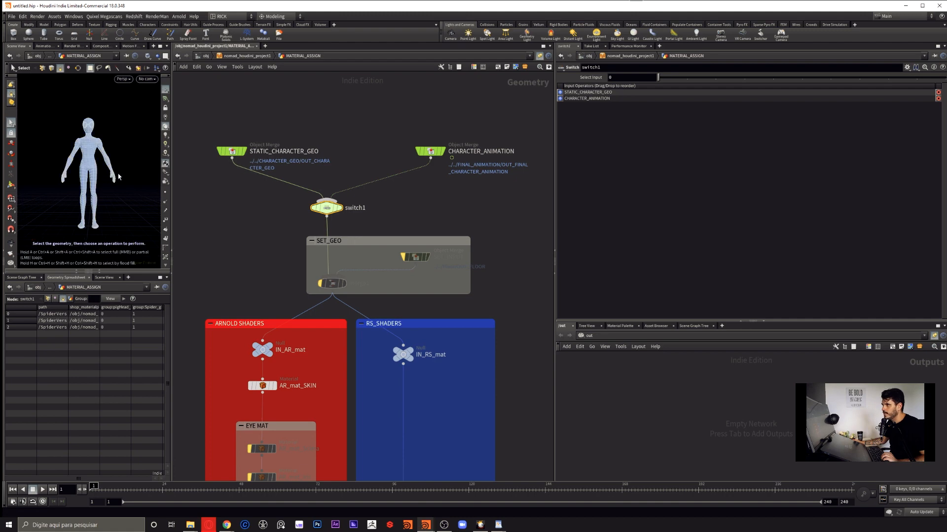
{"action": "left_click", "coordinate": [686, 77]}
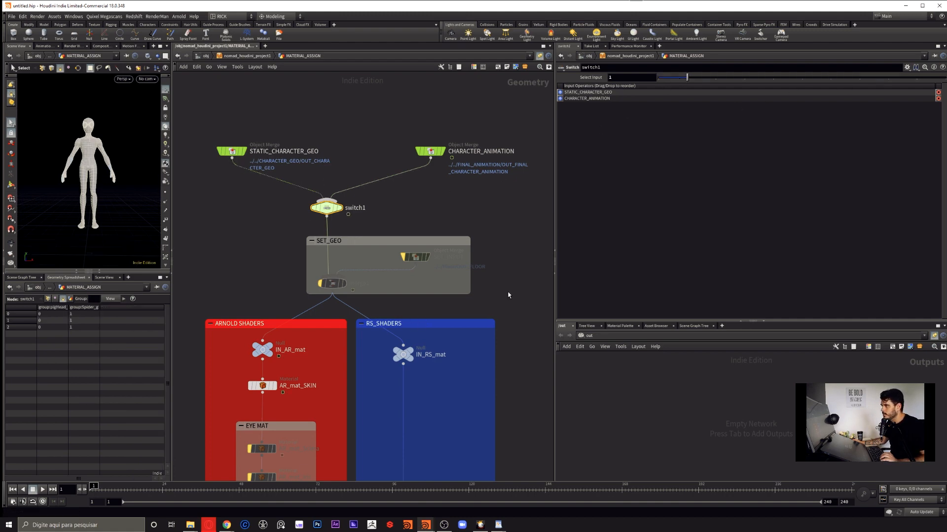
Examine the SET_GEO, Arnold and Redshift shader sections of the network, including the IN_RS_mat and Arnold material nodes.
{"action": "middle_click_drag", "start_coordinate": [497, 290], "coordinate": [499, 177]}
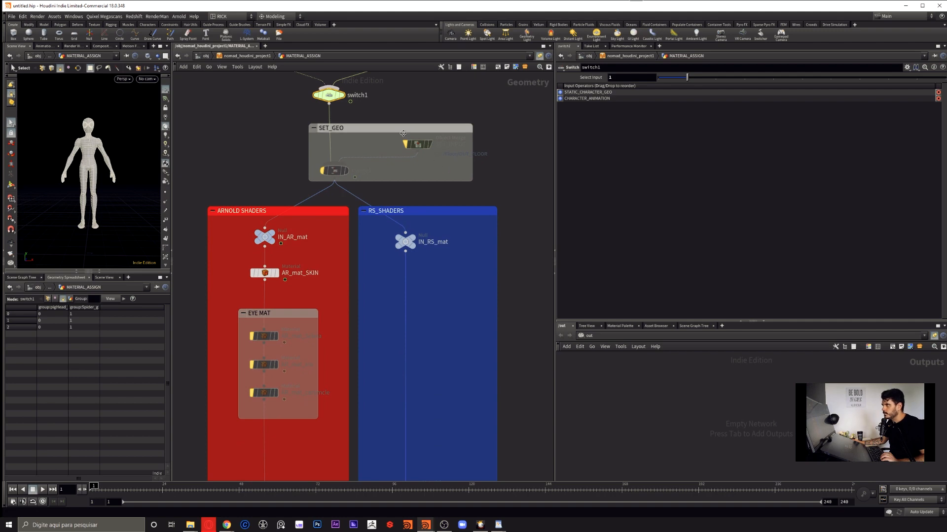
{"action": "left_click_drag", "start_coordinate": [399, 130], "coordinate": [394, 131]}
{"action": "middle_click_drag", "start_coordinate": [502, 191], "coordinate": [471, 253]}
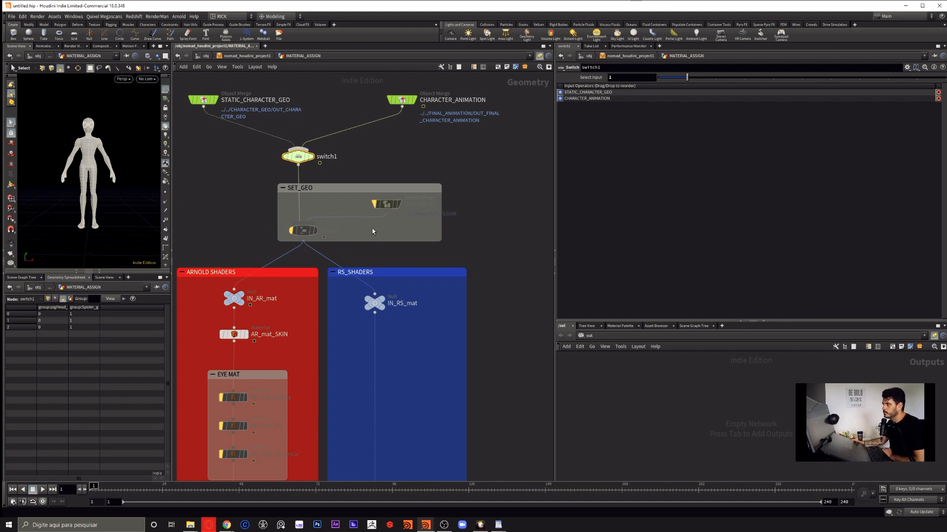
{"action": "middle_click_drag", "start_coordinate": [475, 311], "coordinate": [482, 195]}
{"action": "scroll", "coordinate": [486, 241], "scroll_direction": "down", "scroll_amount": 2}
{"action": "middle_click_drag", "start_coordinate": [497, 282], "coordinate": [503, 256]}
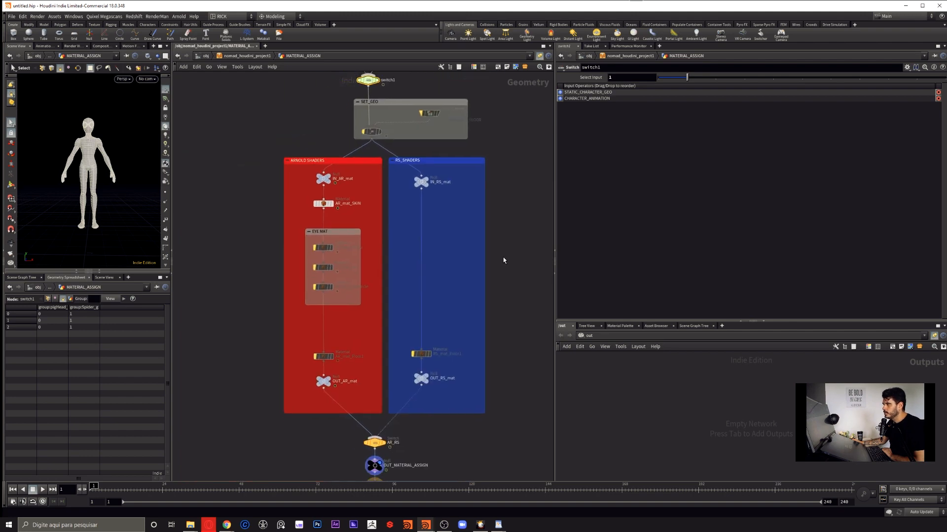
{"action": "scroll", "coordinate": [503, 256], "scroll_direction": "up", "scroll_amount": 1}
{"action": "left_click_drag", "start_coordinate": [287, 163], "coordinate": [288, 167]}
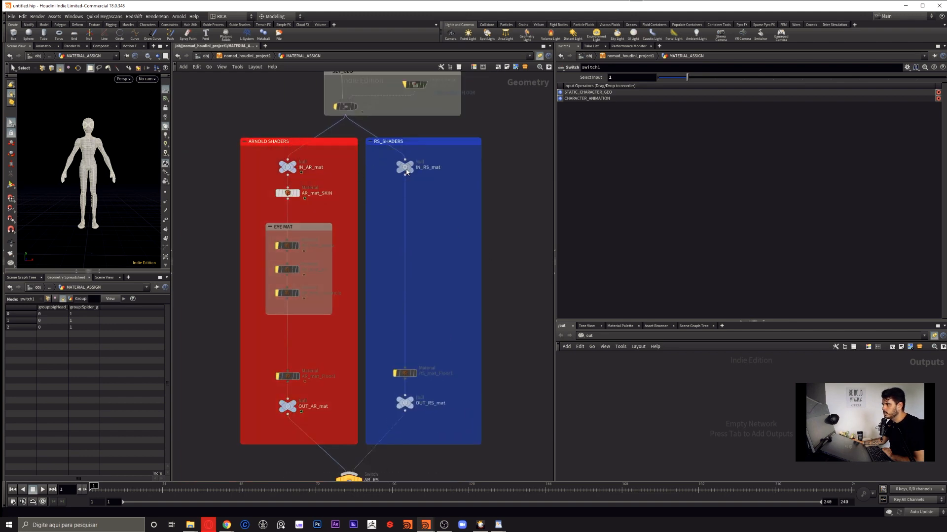
{"action": "left_click", "coordinate": [406, 168]}
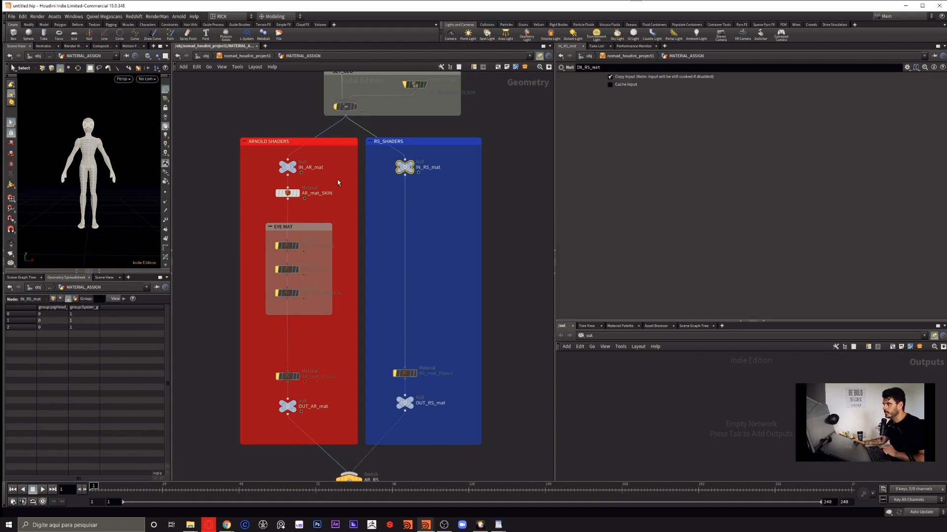
{"action": "left_click_drag", "start_coordinate": [342, 187], "coordinate": [245, 392]}
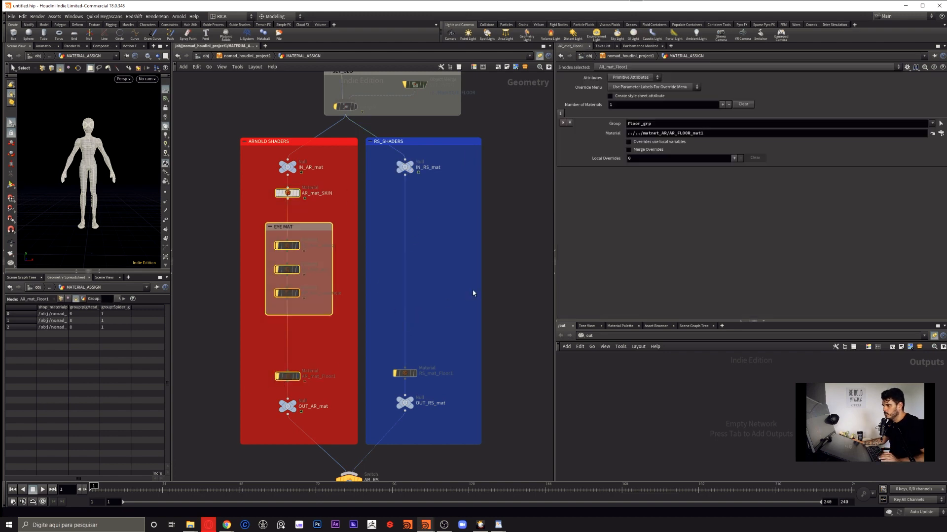
{"action": "left_click", "coordinate": [287, 193]}
Add a Material node in the empty space beside the Arnold shaders box.
{"action": "key", "text": "Tab"}
{"action": "type", "text": "ma"}
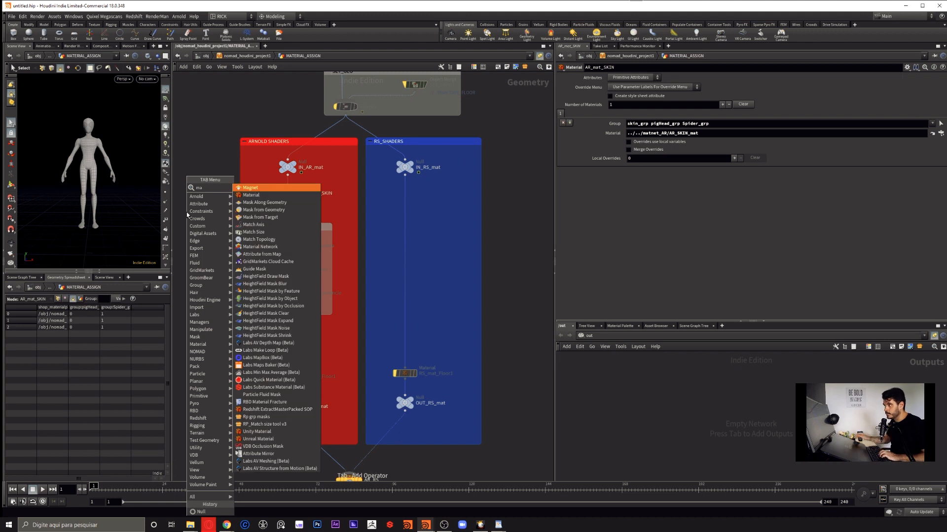
{"action": "left_click", "coordinate": [246, 197]}
{"action": "left_click", "coordinate": [206, 230]}
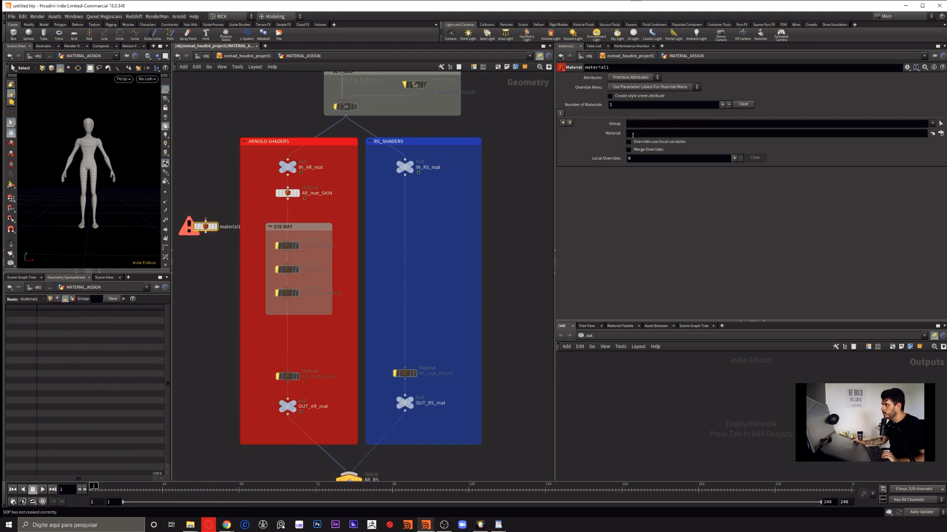
Assign the AR_SKIN_mat material from matnet_AR to the new Material node.
{"action": "left_click", "coordinate": [940, 133]}
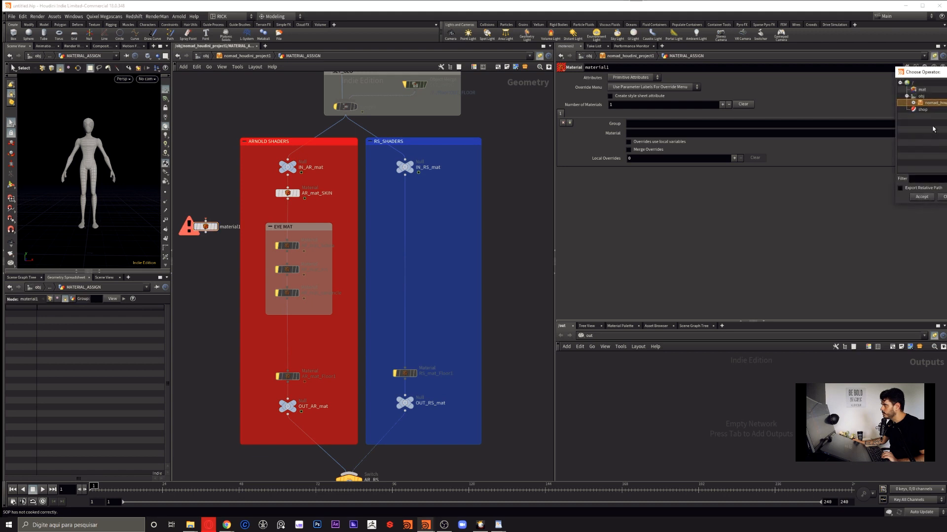
{"action": "left_click", "coordinate": [913, 103]}
{"action": "scroll", "coordinate": [921, 123], "scroll_direction": "down", "scroll_amount": 1}
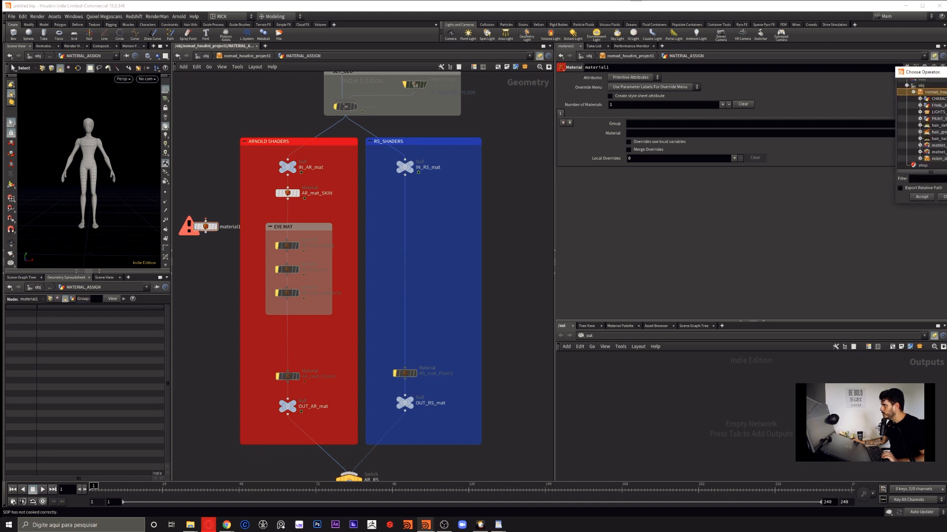
{"action": "left_click", "coordinate": [920, 146]}
{"action": "scroll", "coordinate": [921, 123], "scroll_direction": "down", "scroll_amount": 2}
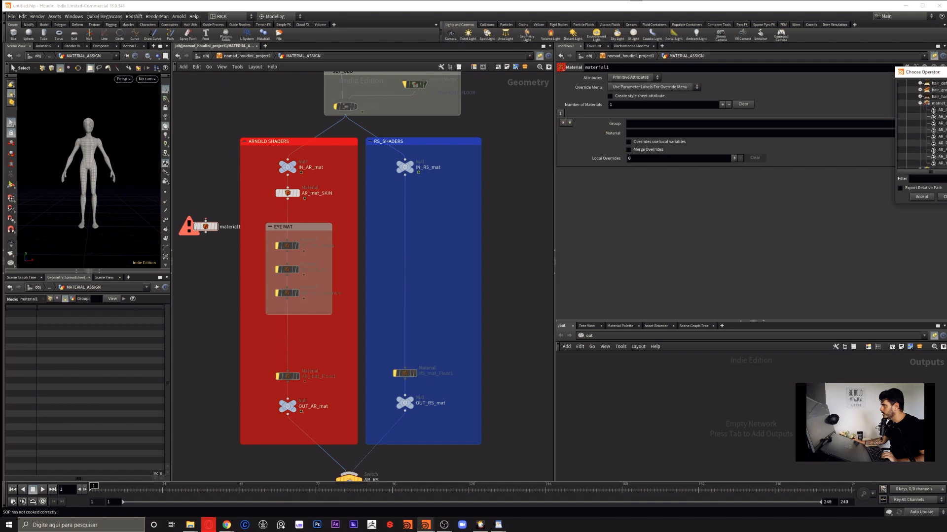
{"action": "left_click", "coordinate": [935, 156]}
{"action": "left_click", "coordinate": [922, 196]}
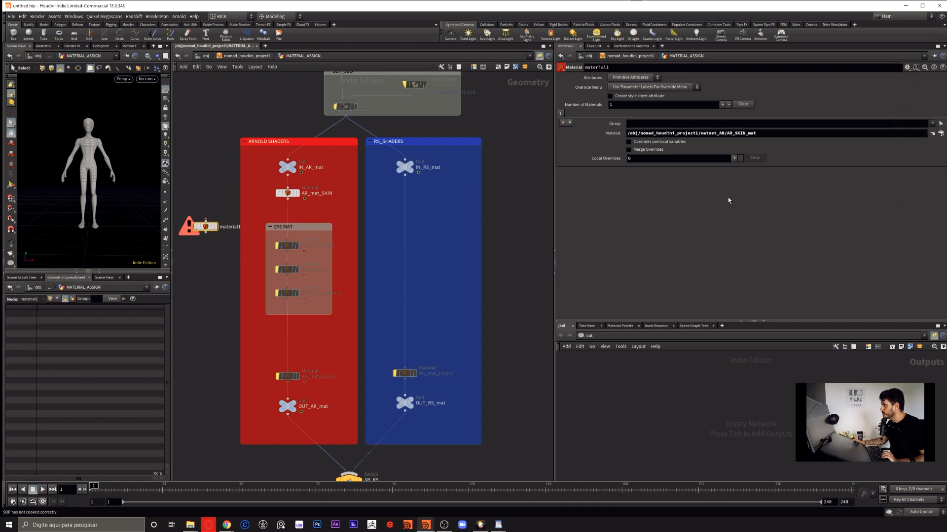
Feed IN_AR_mat into the new Material node and set its group to Spider_grp.
{"action": "left_click", "coordinate": [932, 124]}
{"action": "middle_click_drag", "start_coordinate": [201, 275], "coordinate": [339, 293]}
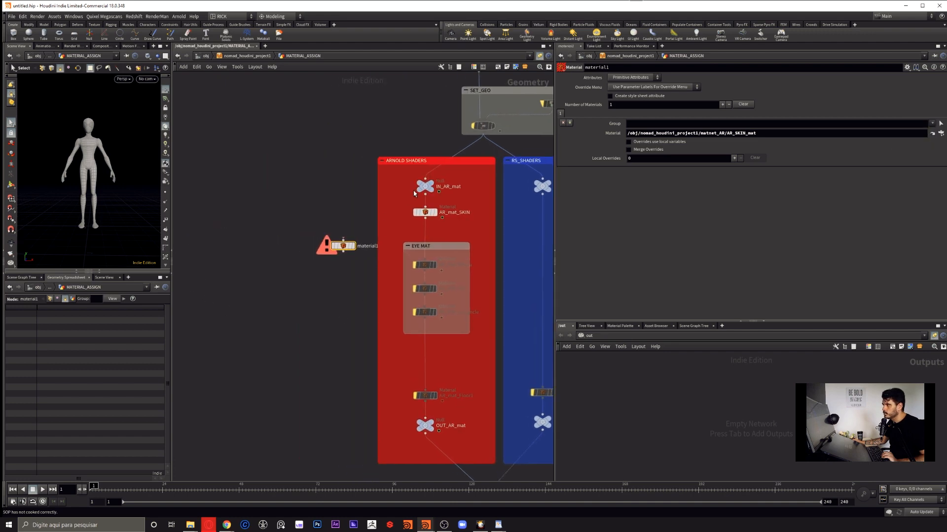
{"action": "left_click_drag", "start_coordinate": [425, 192], "coordinate": [307, 233]}
{"action": "left_click", "coordinate": [932, 124]}
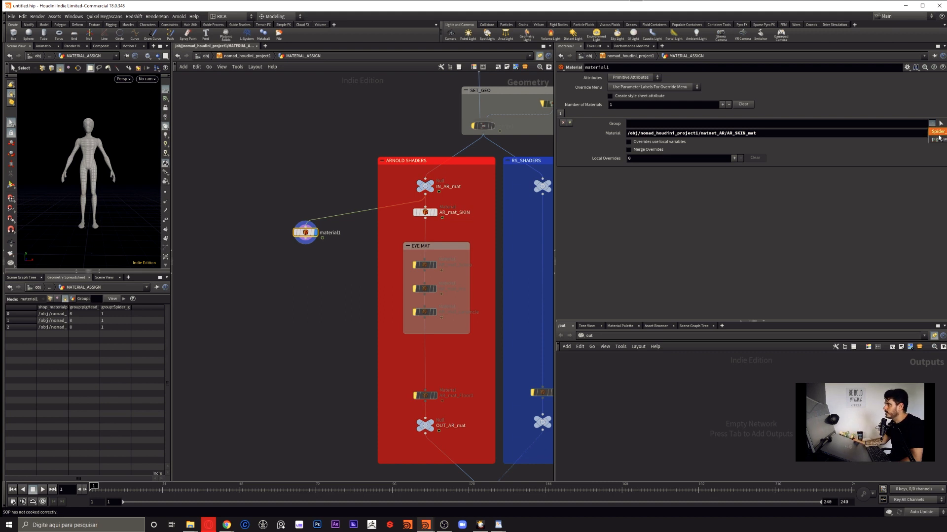
{"action": "left_click", "coordinate": [939, 136]}
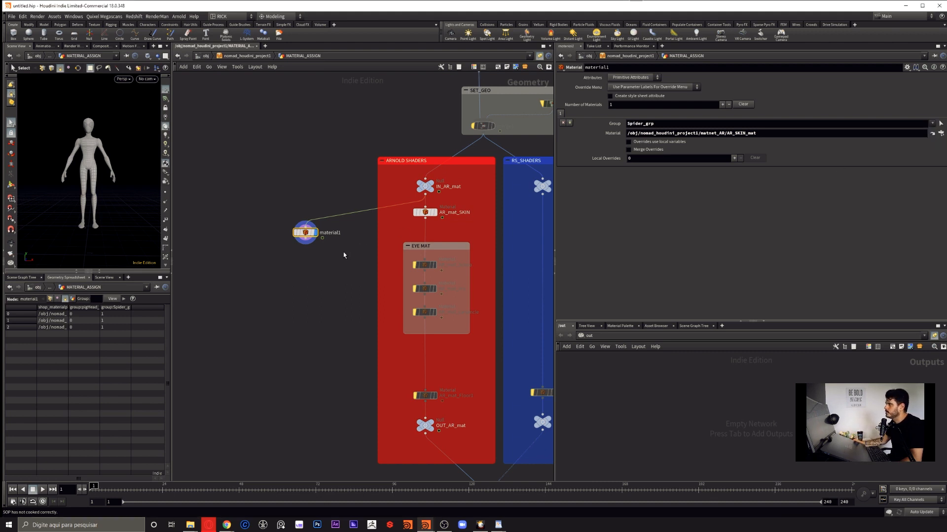
Delete the trial Material node beside the Arnold shaders box.
{"action": "left_click_drag", "start_coordinate": [272, 185], "coordinate": [317, 264]}
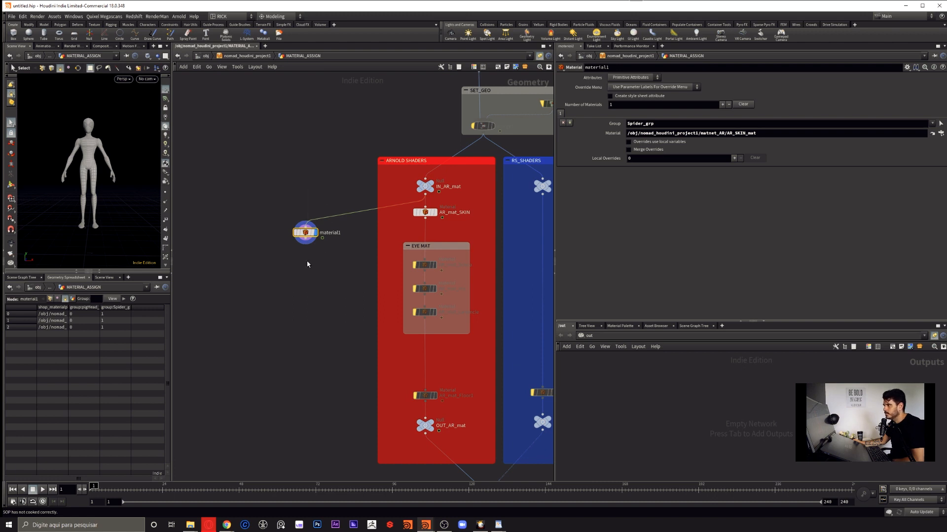
{"action": "key", "text": "Delete"}
{"action": "middle_click_drag", "start_coordinate": [327, 277], "coordinate": [183, 261]}
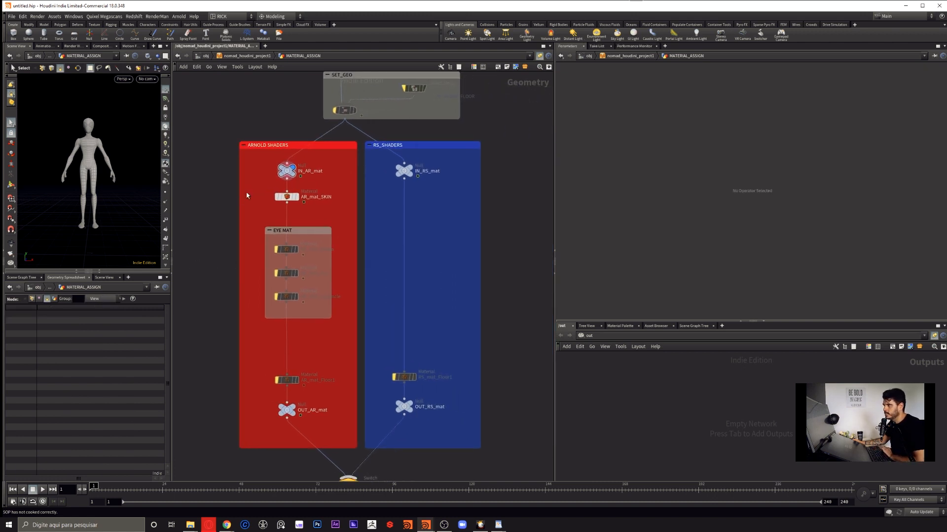
Inspect the group names and material path assigned in the AR_mat_SKIN node.
{"action": "left_click", "coordinate": [299, 197]}
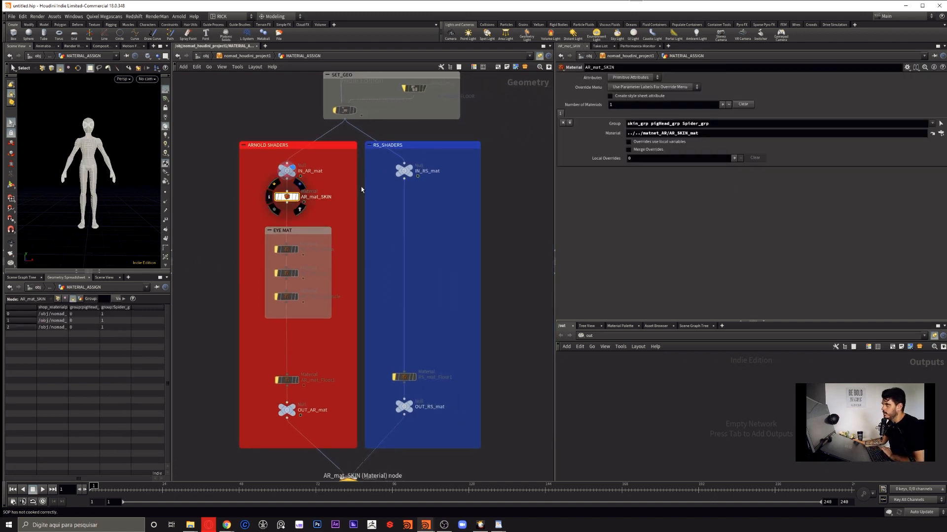
{"action": "double_click", "coordinate": [646, 124]}
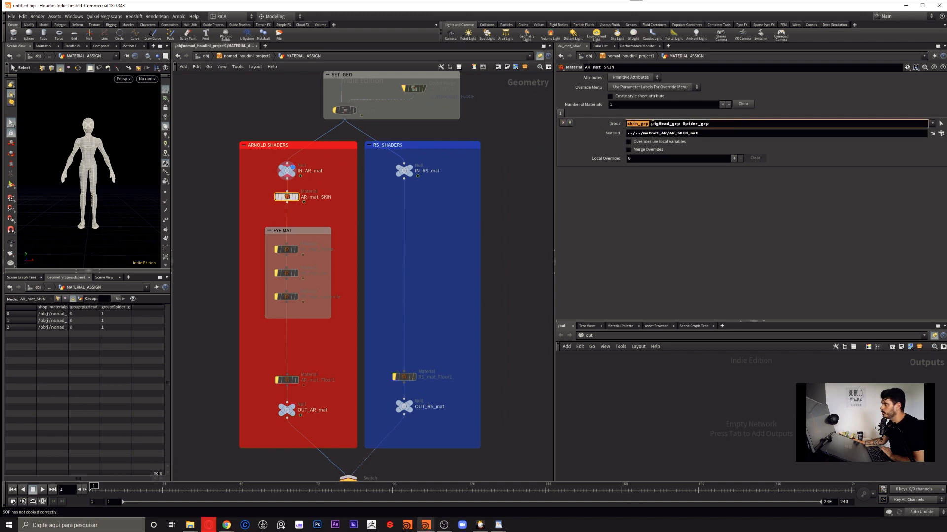
{"action": "left_click", "coordinate": [653, 124]}
{"action": "left_click_drag", "start_coordinate": [647, 123], "coordinate": [602, 129]}
{"action": "left_click", "coordinate": [647, 124]}
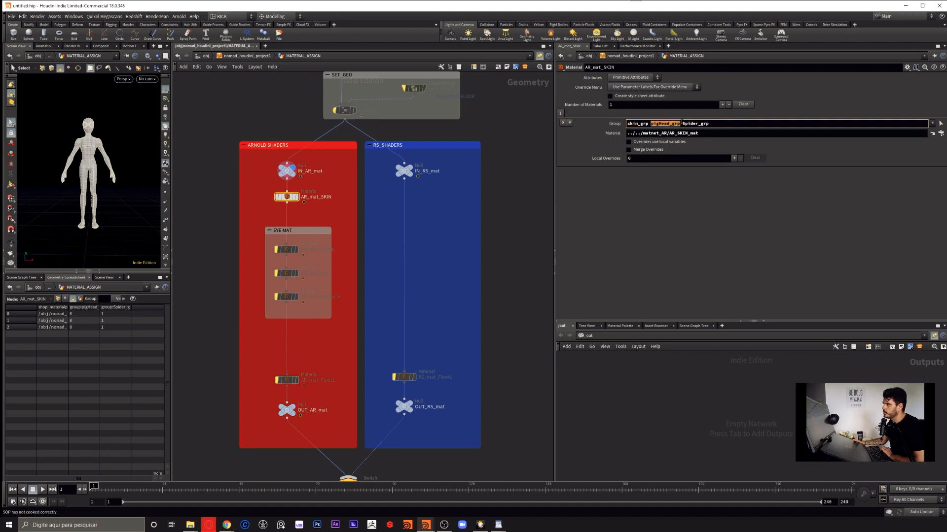
{"action": "mouse_move", "coordinate": [681, 124]}
{"action": "left_mouse_down"}
{"action": "mouse_move", "coordinate": [707, 124]}
{"action": "mouse_move", "coordinate": [669, 134]}
{"action": "left_mouse_up"}
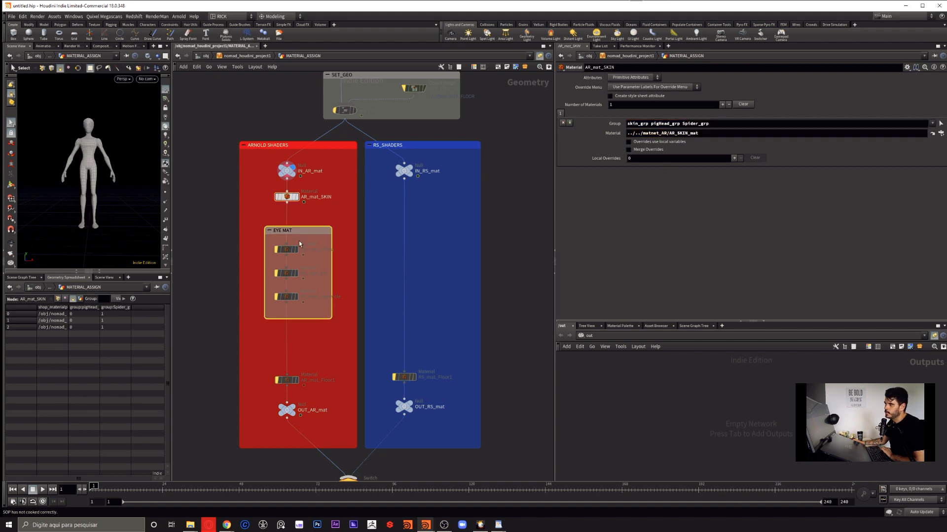
Inspect the group and material path set on the sclera and iris Material nodes in the Arnold EYE MAT box.
{"action": "scroll", "coordinate": [284, 252], "scroll_direction": "up", "scroll_amount": 3}
{"action": "left_click", "coordinate": [283, 251]}
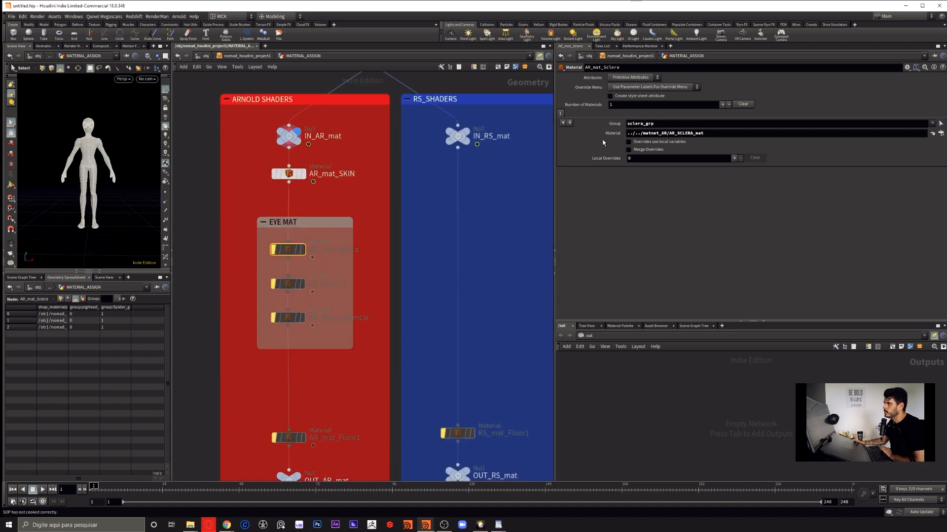
{"action": "left_click_drag", "start_coordinate": [627, 123], "coordinate": [719, 131]}
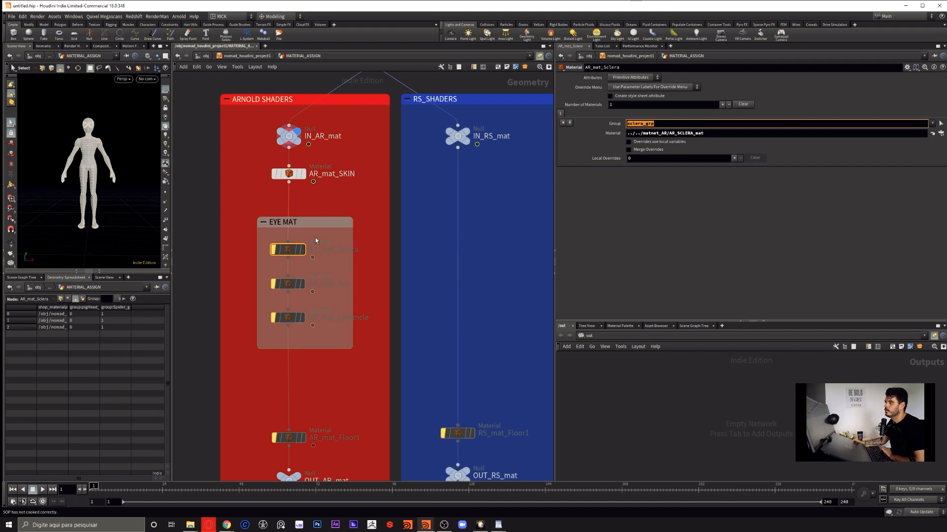
{"action": "left_click", "coordinate": [289, 284]}
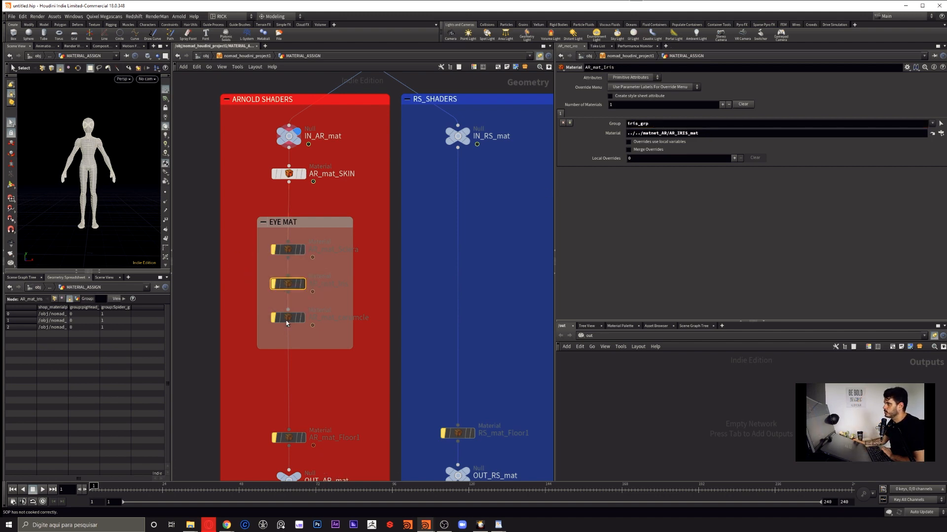
Move the AR_mat_Floor1 and RS_mat_Floor1 nodes up to leave more space above their OUT nulls.
{"action": "middle_click_drag", "start_coordinate": [320, 430], "coordinate": [322, 259]}
{"action": "left_click", "coordinate": [294, 280]}
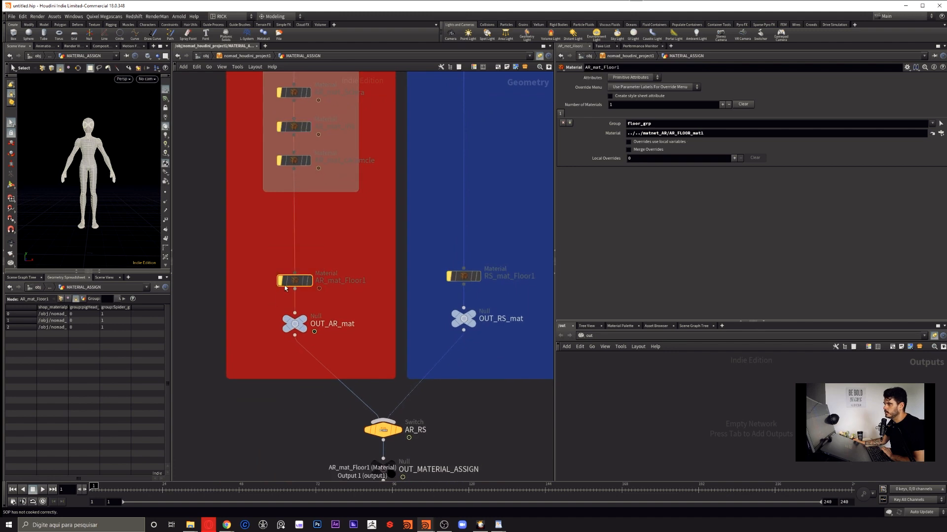
{"action": "left_click_drag", "start_coordinate": [295, 280], "coordinate": [292, 253]}
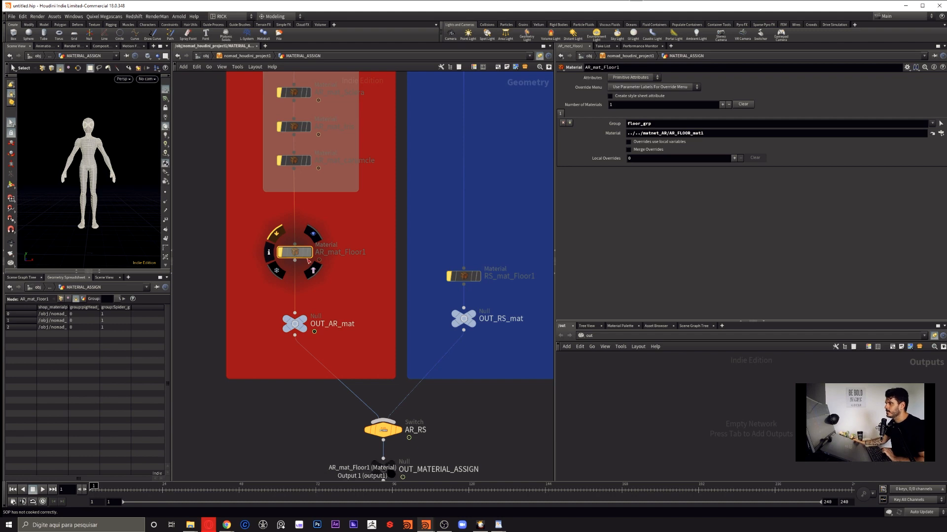
{"action": "scroll", "coordinate": [305, 259], "scroll_direction": "down", "scroll_amount": 3}
{"action": "middle_click_drag", "start_coordinate": [350, 296], "coordinate": [339, 385]}
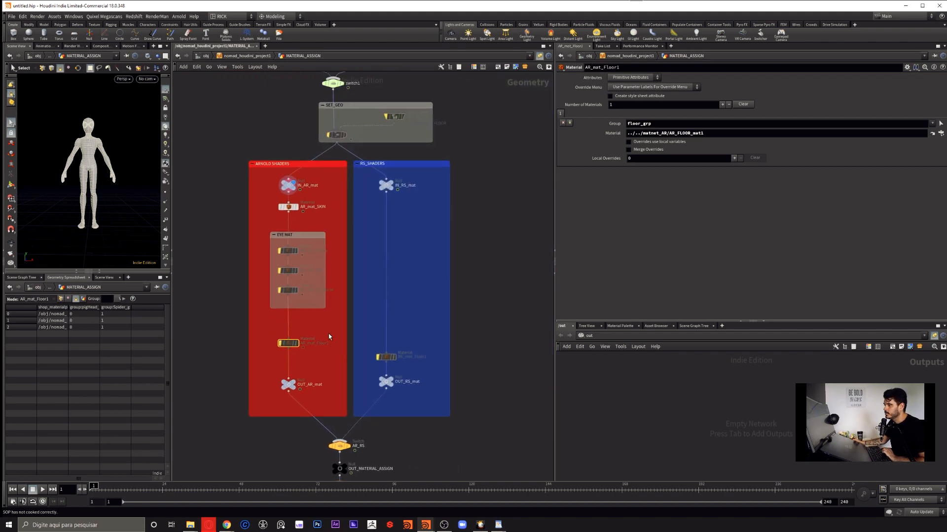
{"action": "scroll", "coordinate": [389, 347], "scroll_direction": "up", "scroll_amount": 4}
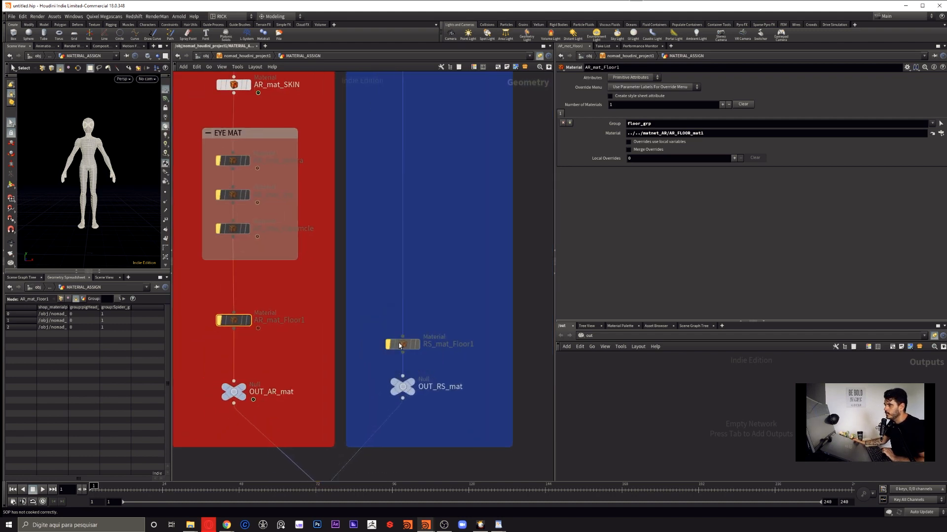
{"action": "left_click_drag", "start_coordinate": [400, 346], "coordinate": [399, 326]}
Copy the EYE MAT box into RS_SHADERS and wire its nodes between IN_RS_mat and RS_mat_Floor1.
{"action": "left_click_drag", "start_coordinate": [274, 139], "coordinate": [486, 149]}
{"action": "middle_click_drag", "start_coordinate": [404, 64], "coordinate": [389, 131]}
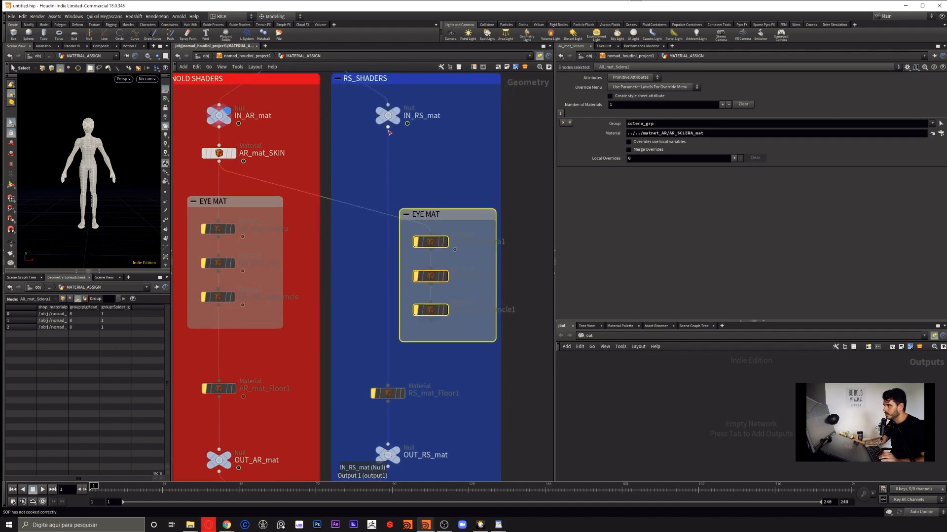
{"action": "left_click_drag", "start_coordinate": [388, 129], "coordinate": [393, 391]}
{"action": "left_click", "coordinate": [439, 353]}
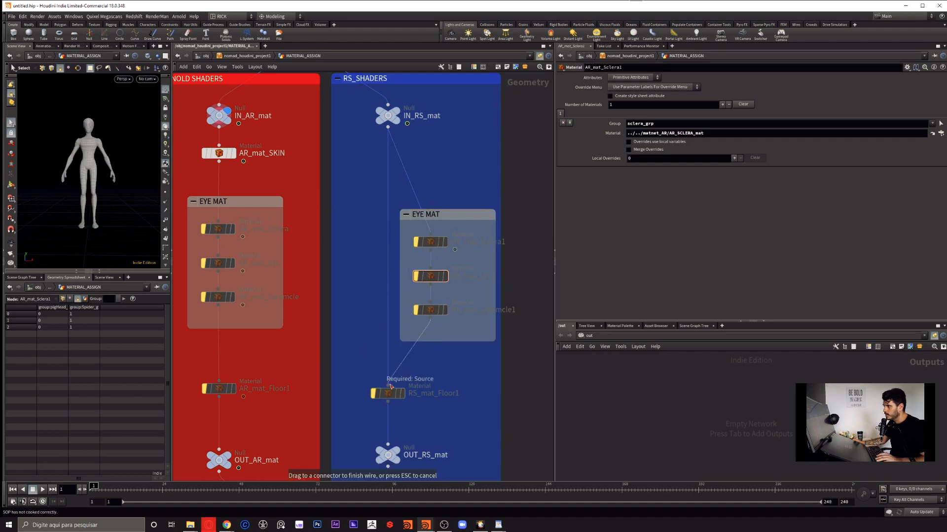
{"action": "left_click_drag", "start_coordinate": [445, 232], "coordinate": [403, 256]}
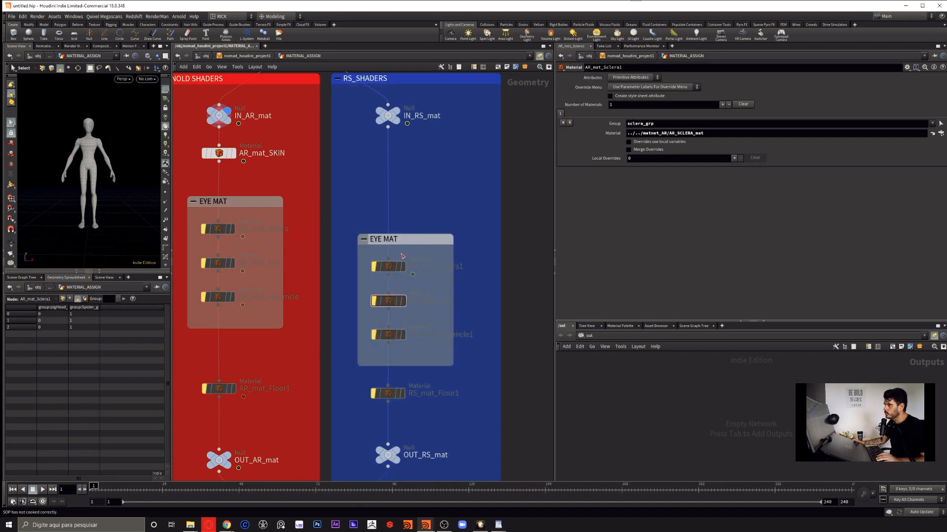
Change the copied sclera node's material from AR_SCLERA_mat to RS_SCLERA_mat, keeping the sclera_grp group.
{"action": "left_click", "coordinate": [388, 267]}
{"action": "left_click_drag", "start_coordinate": [669, 133], "coordinate": [720, 133]}
{"action": "left_click_drag", "start_coordinate": [659, 124], "coordinate": [594, 127]}
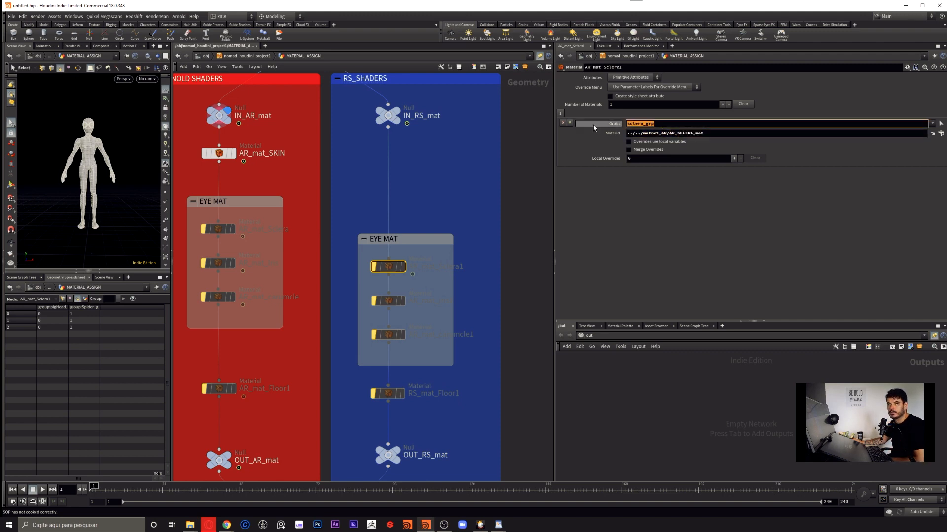
{"action": "left_click_drag", "start_coordinate": [670, 134], "coordinate": [732, 137]}
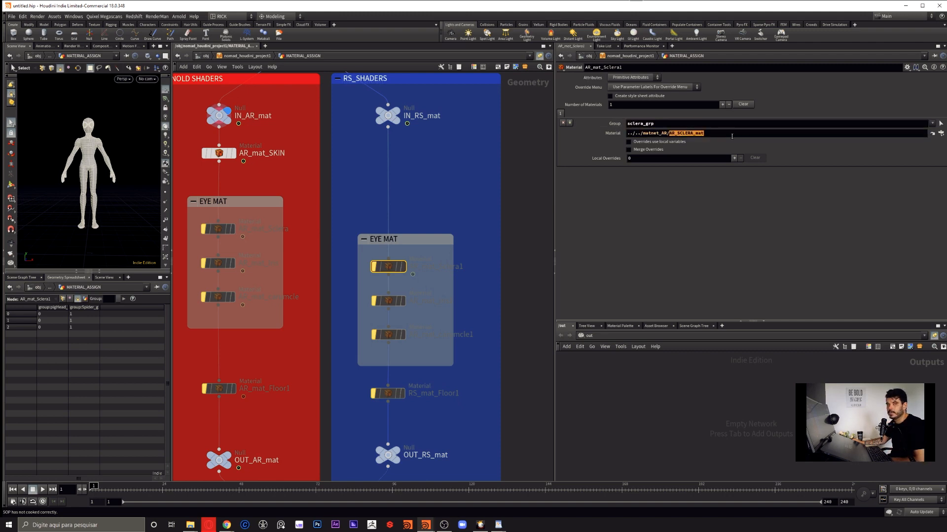
{"action": "left_click", "coordinate": [670, 134]}
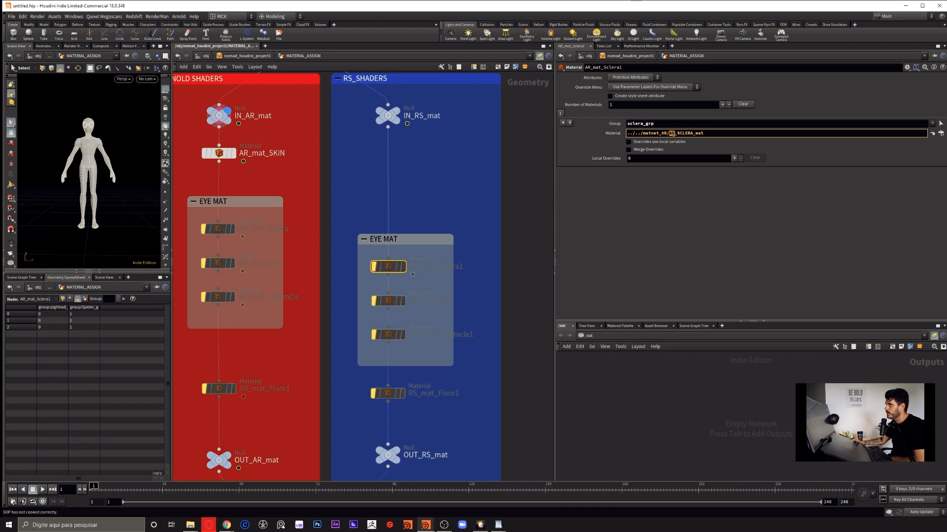
{"action": "type", "text": "RS"}
{"action": "key", "text": "Return"}
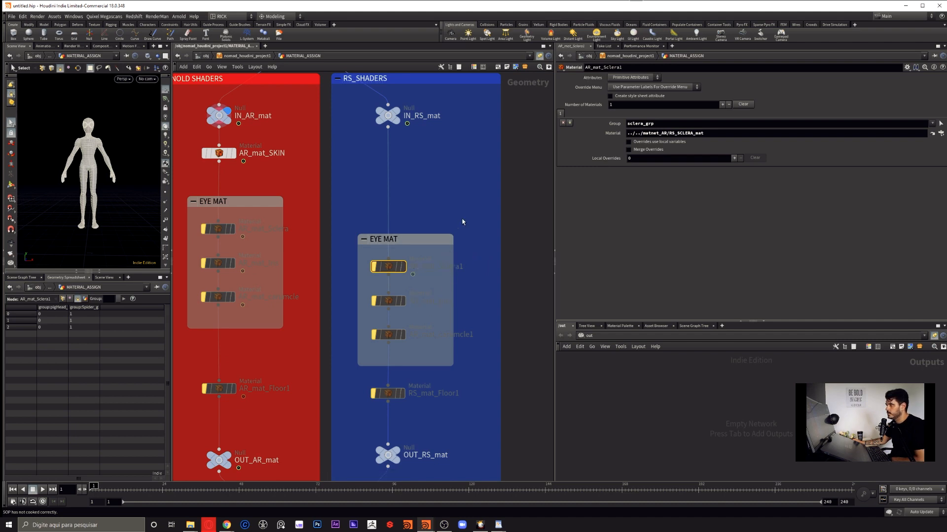
Delete the copied EYE MAT box and its Material nodes from RS_SHADERS.
{"action": "left_click_drag", "start_coordinate": [463, 218], "coordinate": [352, 374]}
{"action": "key", "text": "Delete"}
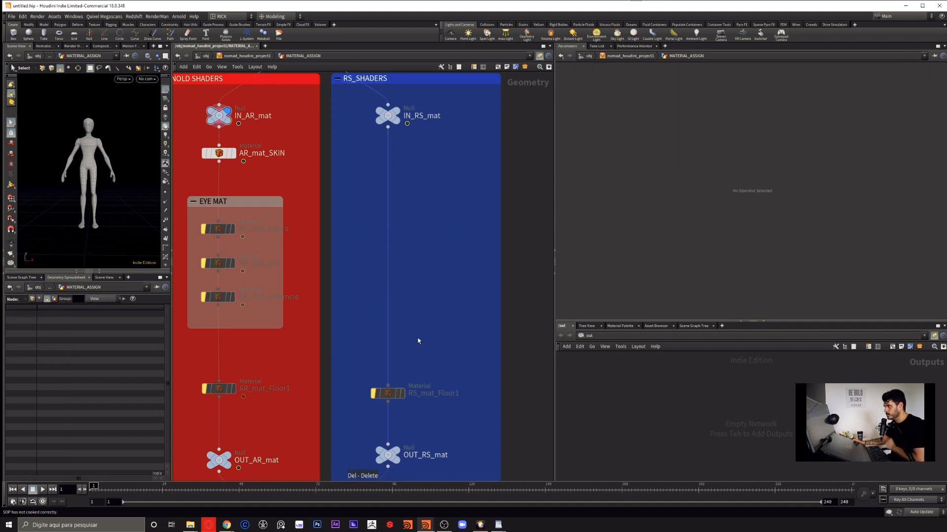
Review RS_mat_Floor1's group and material path, browse the matnet_RS materials and accept RS_FLOOR.
{"action": "middle_click_drag", "start_coordinate": [419, 338], "coordinate": [422, 262]}
{"action": "left_click_drag", "start_coordinate": [432, 282], "coordinate": [380, 337]}
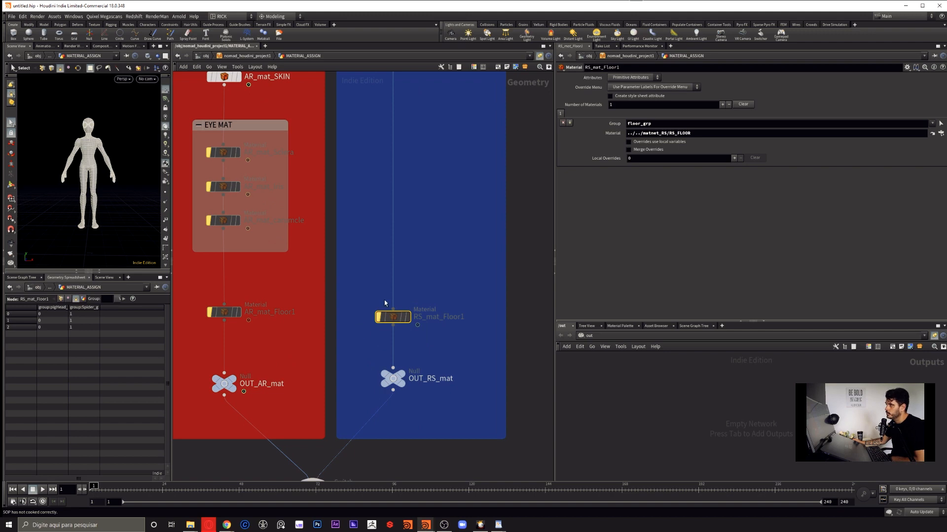
{"action": "left_click_drag", "start_coordinate": [635, 123], "coordinate": [663, 133]}
{"action": "double_click", "coordinate": [675, 133]}
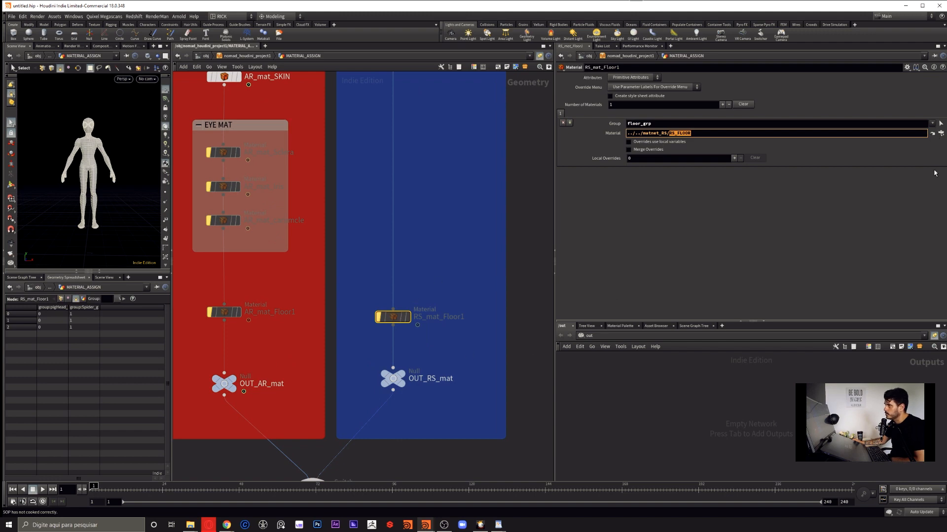
{"action": "left_click", "coordinate": [941, 133]}
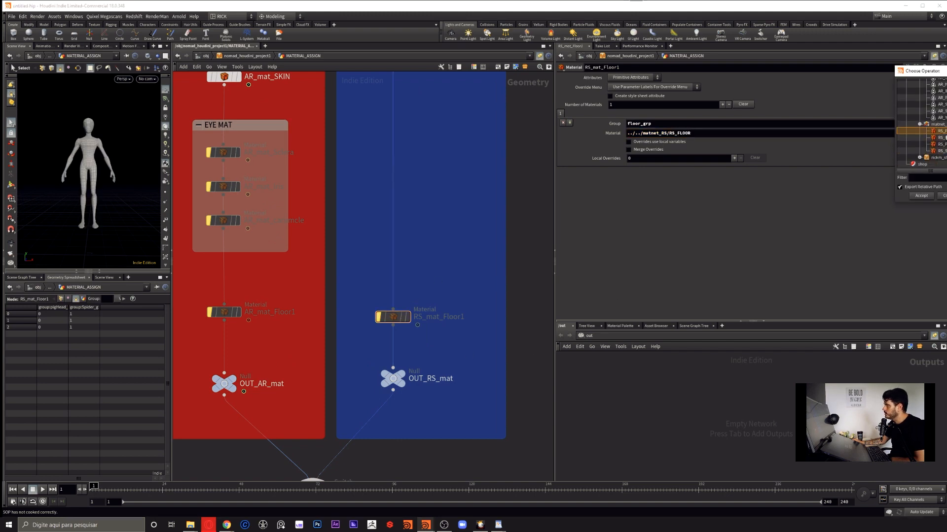
{"action": "left_click_drag", "start_coordinate": [917, 70], "coordinate": [740, 92]}
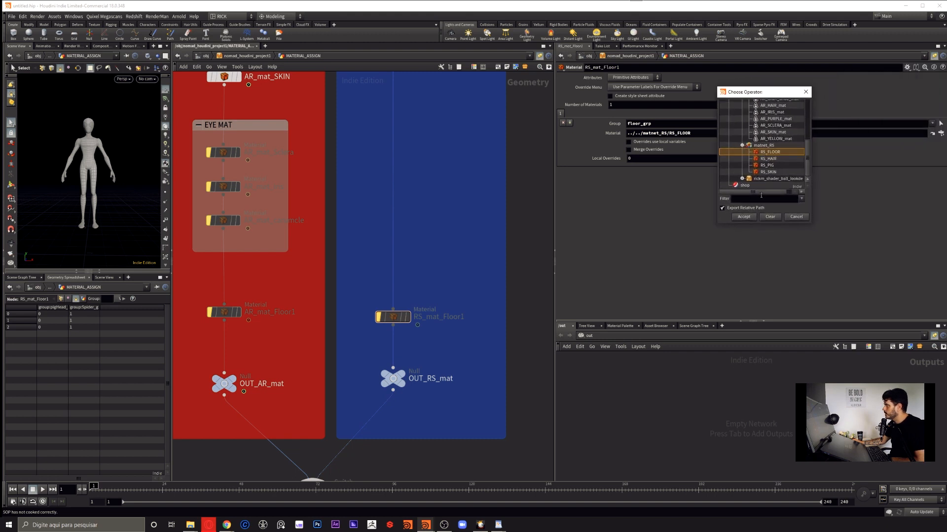
{"action": "left_click", "coordinate": [743, 217]}
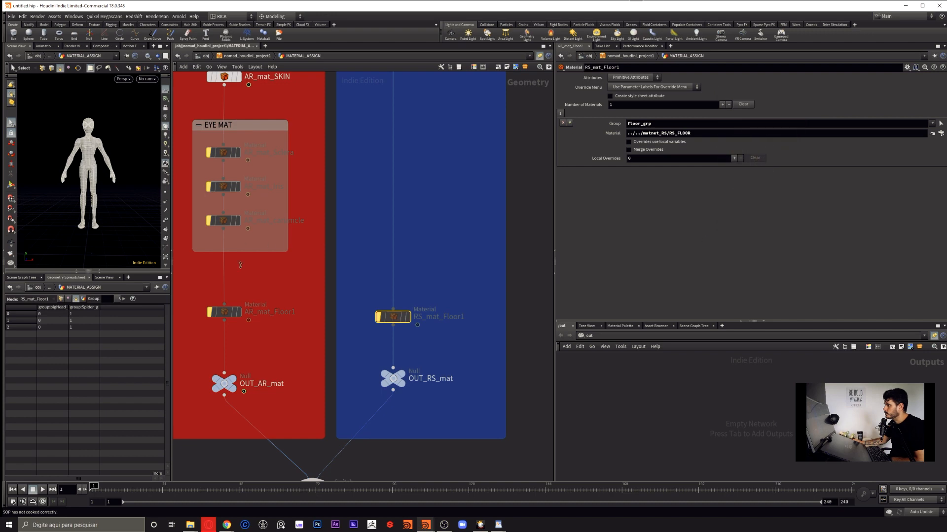
Browse the material choices for AR_mat_Floor1, collapse matnet_AR and matnet_RS in the tree, and cancel without choosing.
{"action": "middle_click_drag", "start_coordinate": [247, 281], "coordinate": [274, 263]}
{"action": "left_click", "coordinate": [251, 294]}
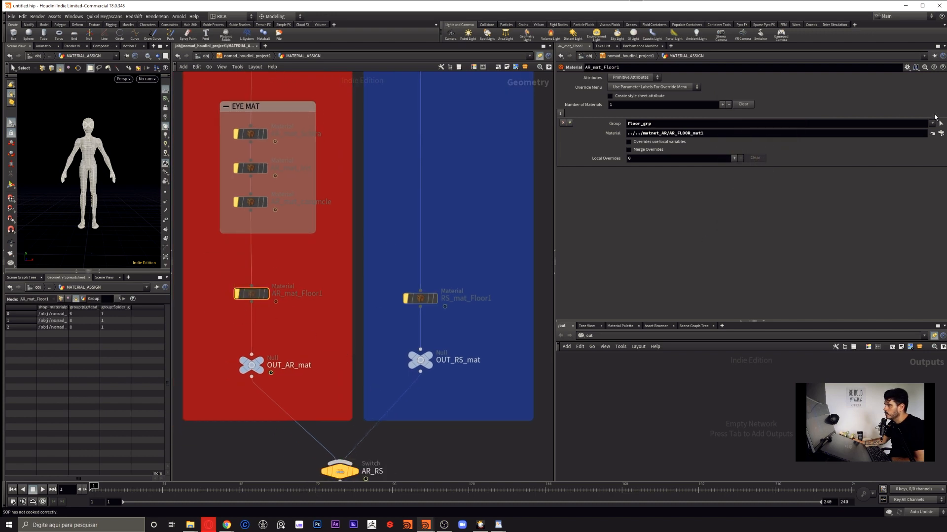
{"action": "left_click", "coordinate": [940, 134]}
{"action": "left_click_drag", "start_coordinate": [939, 70], "coordinate": [800, 109]}
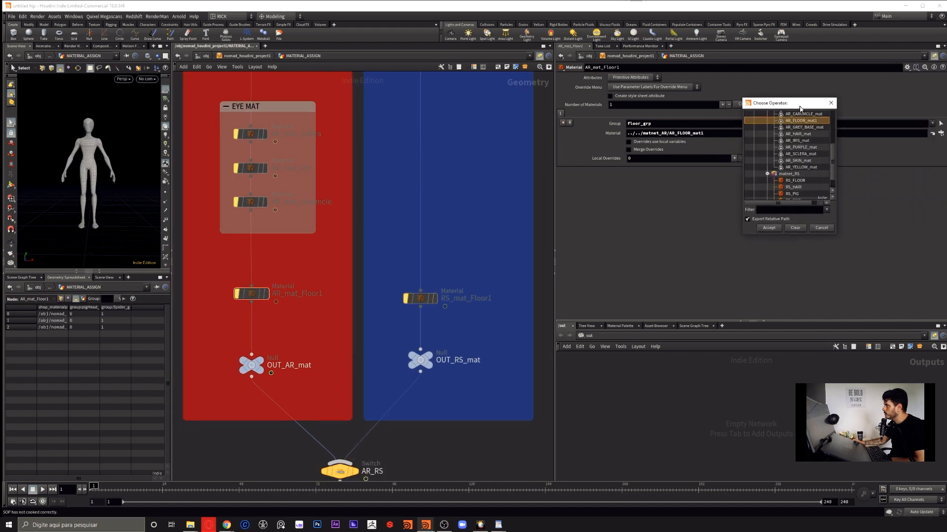
{"action": "left_click_drag", "start_coordinate": [836, 235], "coordinate": [875, 388]}
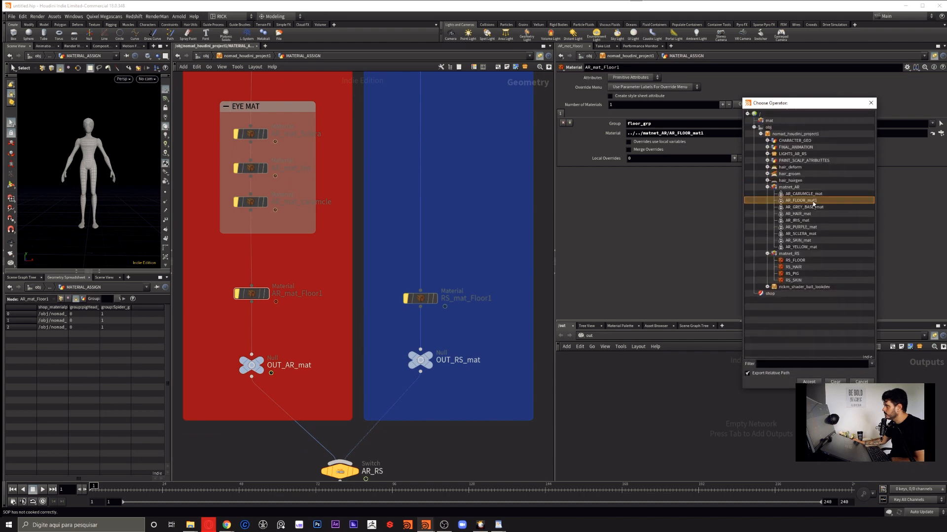
{"action": "left_click", "coordinate": [780, 188]}
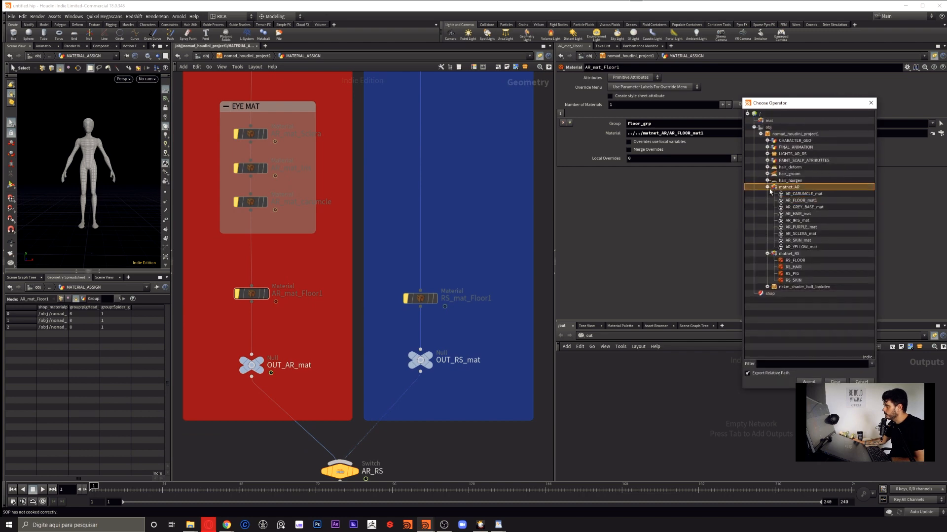
{"action": "left_click", "coordinate": [767, 187]}
{"action": "left_click", "coordinate": [767, 194]}
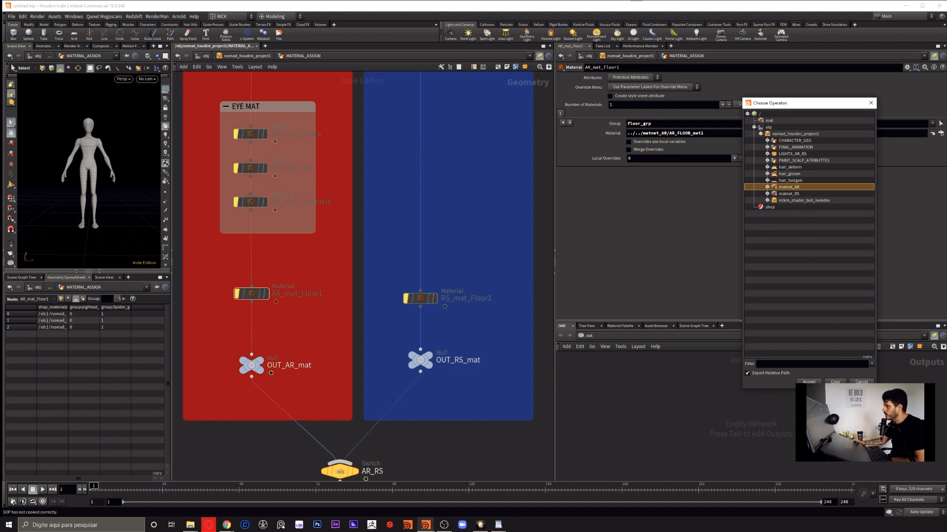
{"action": "left_click", "coordinate": [862, 383]}
Return to the project level and add a Material Network node below matnet_AR in the MATERIALS box.
{"action": "scroll", "coordinate": [409, 269], "scroll_direction": "down", "scroll_amount": 3}
{"action": "key", "text": "u"}
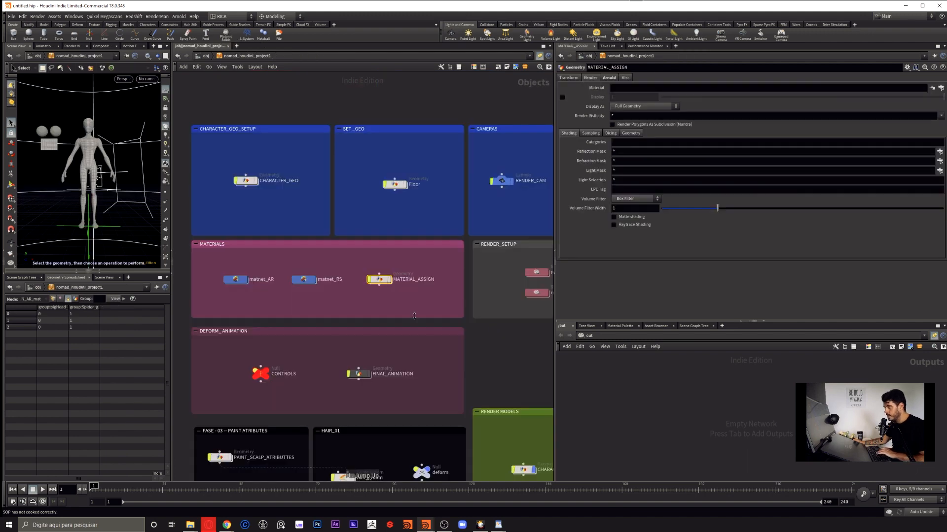
{"action": "mouse_move", "coordinate": [238, 281]}
{"action": "left_mouse_down"}
{"action": "mouse_move", "coordinate": [226, 279]}
{"action": "mouse_move", "coordinate": [238, 282]}
{"action": "left_mouse_up"}
{"action": "key", "text": "Tab"}
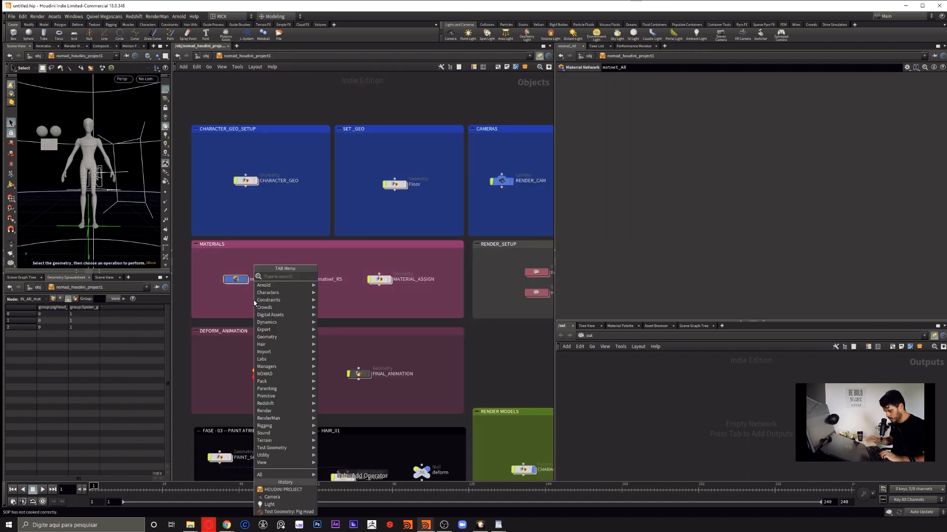
{"action": "type", "text": "mat"}
{"action": "key", "text": "Return"}
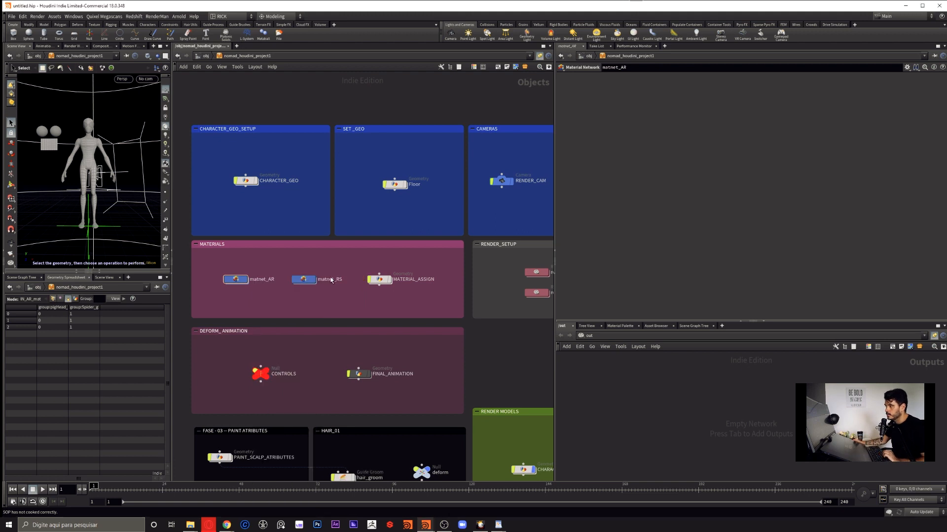
{"action": "left_click", "coordinate": [236, 302]}
Rename the new material network matnet_RM.
{"action": "double_click", "coordinate": [259, 301]}
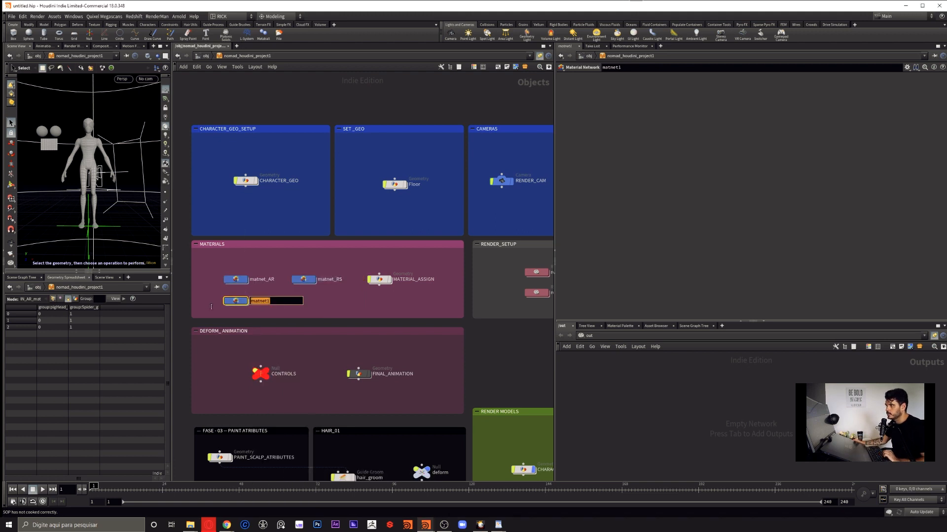
{"action": "type", "text": "R"}
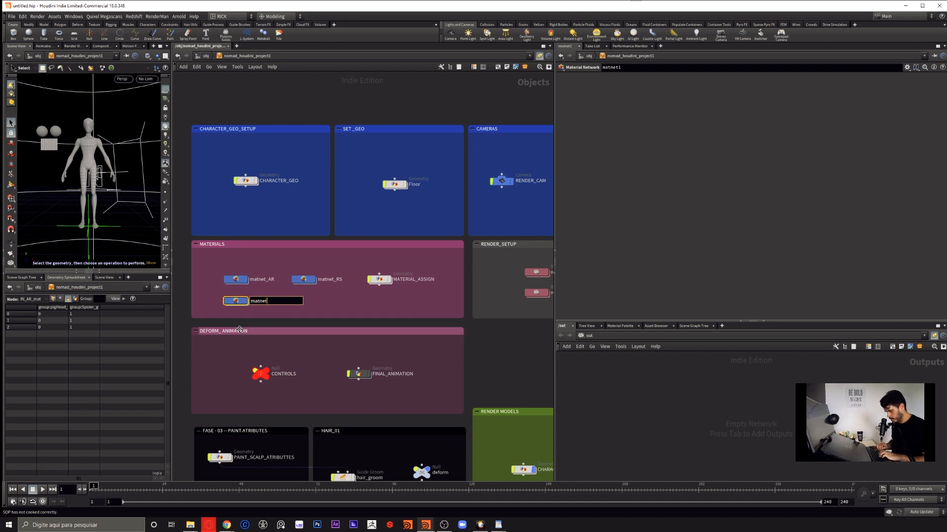
{"action": "type", "text": "atnet_RM"}
{"action": "key", "text": "Return"}
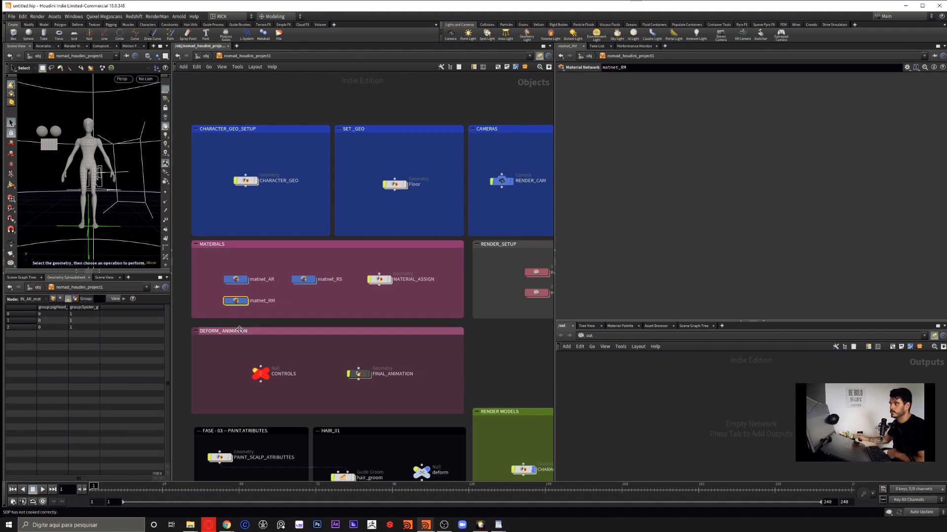
Open matnet_RM, search its available nodes for "ren", and return to the project level without adding anything.
{"action": "double_click", "coordinate": [241, 301]}
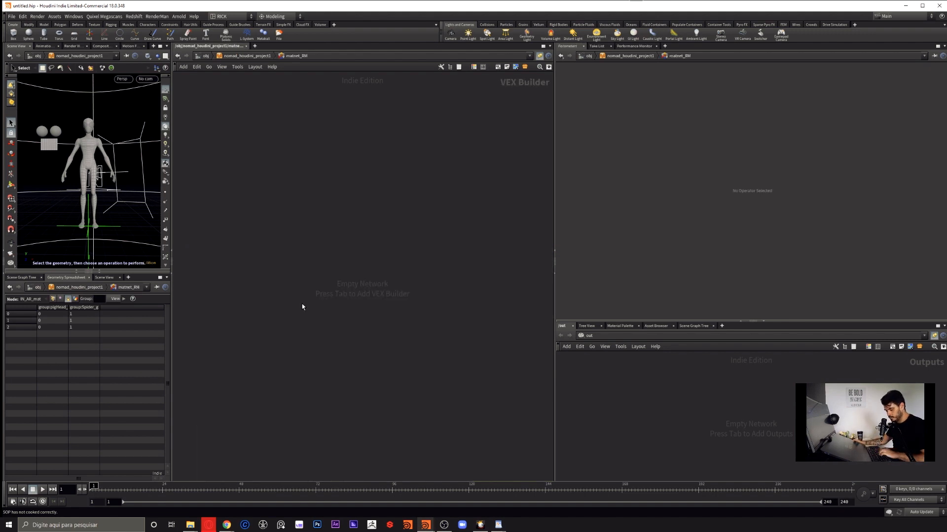
{"action": "key", "text": "Tab"}
{"action": "type", "text": "re"}
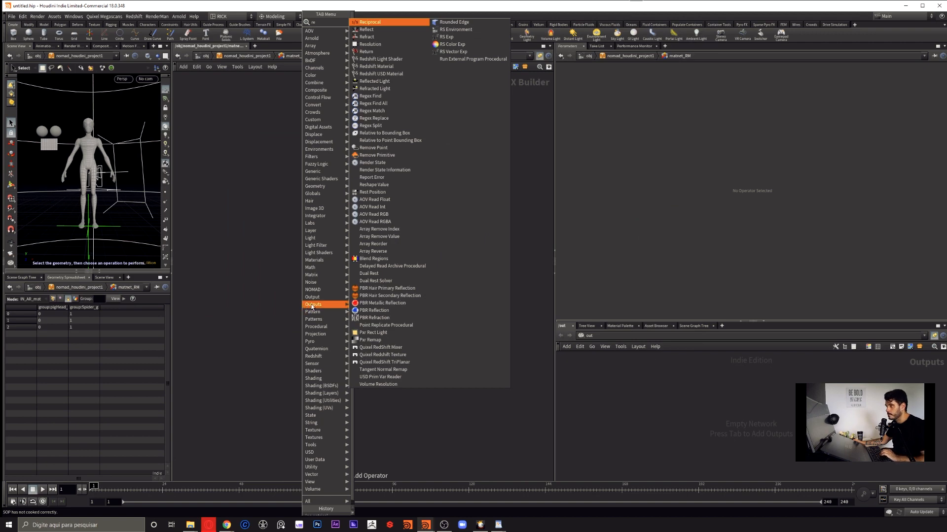
{"action": "type", "text": "n"}
{"action": "key", "text": "BackSpace"}
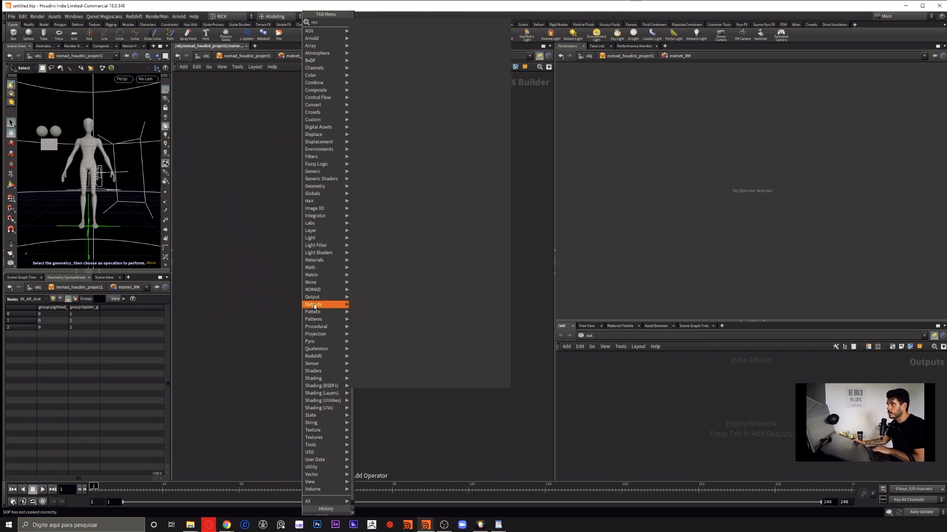
{"action": "key", "text": "BackSpace"}
{"action": "key", "text": "BackSpace"}
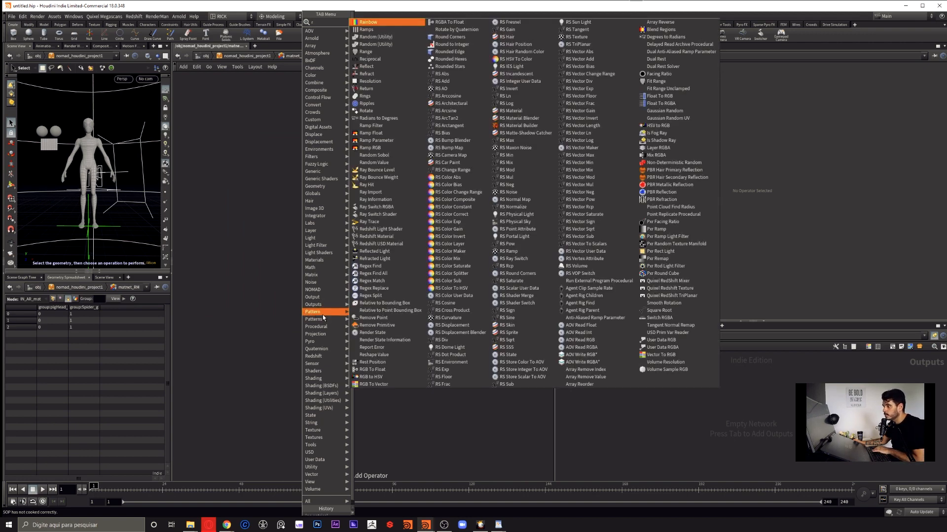
{"action": "key", "text": "Escape"}
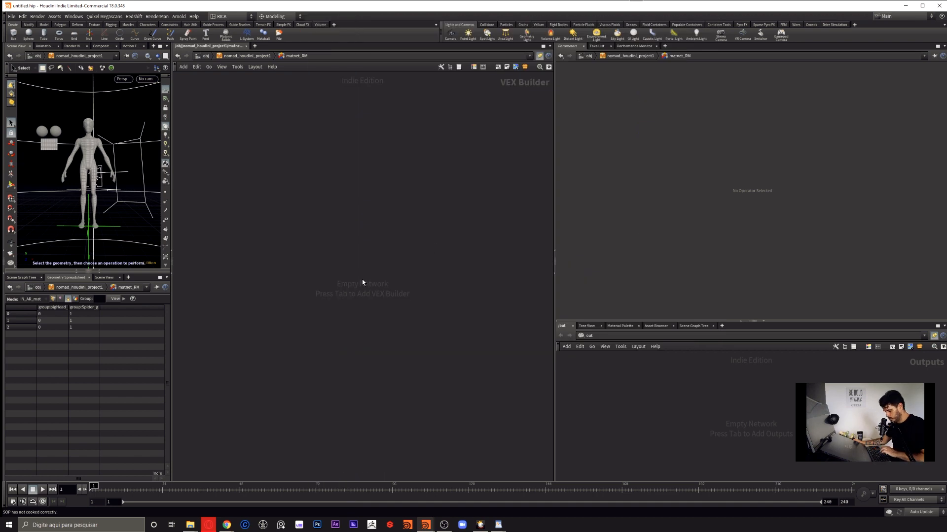
{"action": "key", "text": "u"}
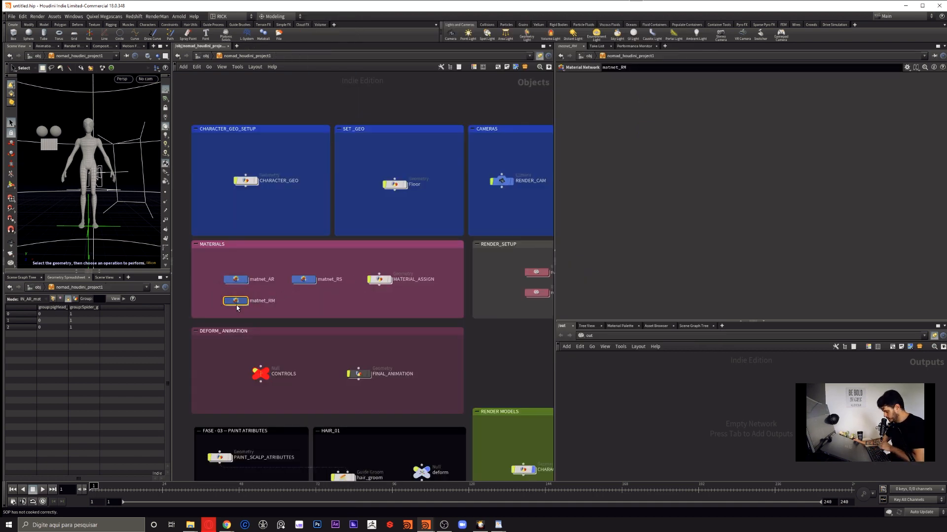
Inspect the Arnold materials inside matnet_AR, and remove the matnet_RM network from the project level.
{"action": "double_click", "coordinate": [238, 279]}
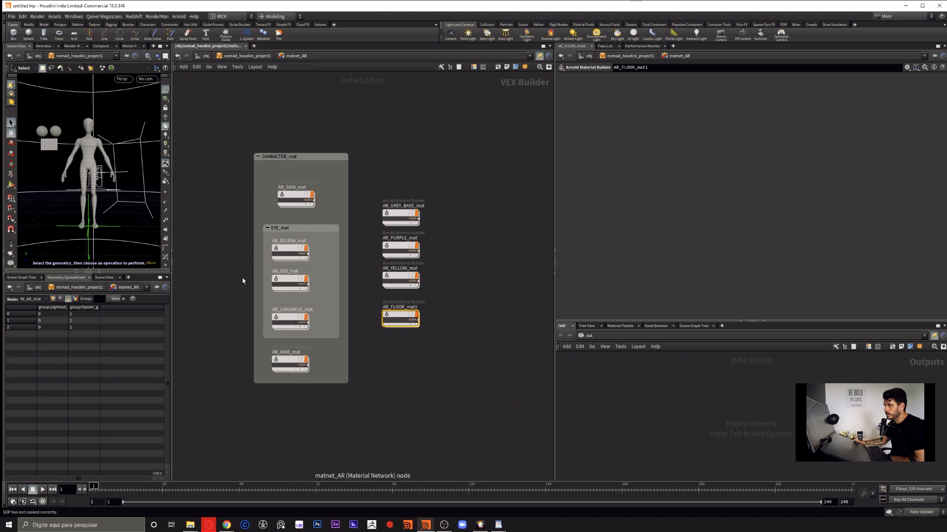
{"action": "key", "text": "Tab"}
{"action": "key", "text": "Escape"}
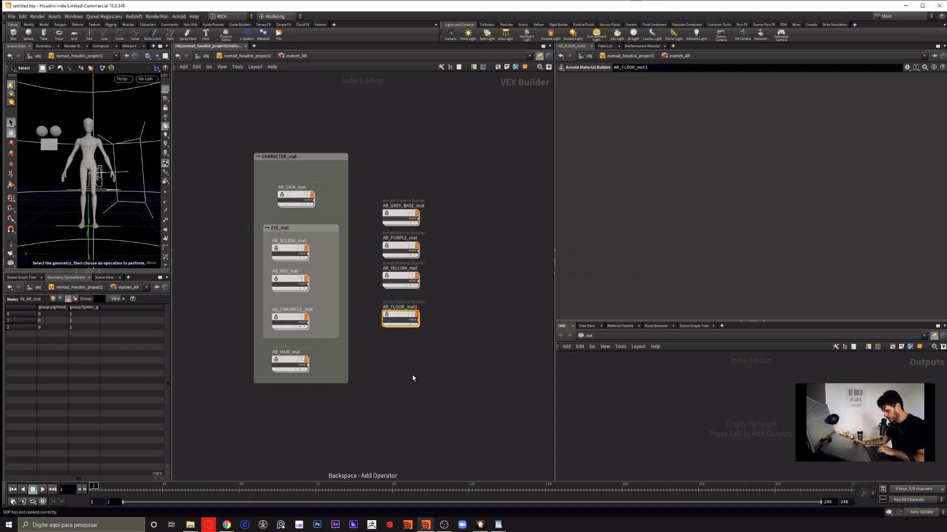
{"action": "key", "text": "u"}
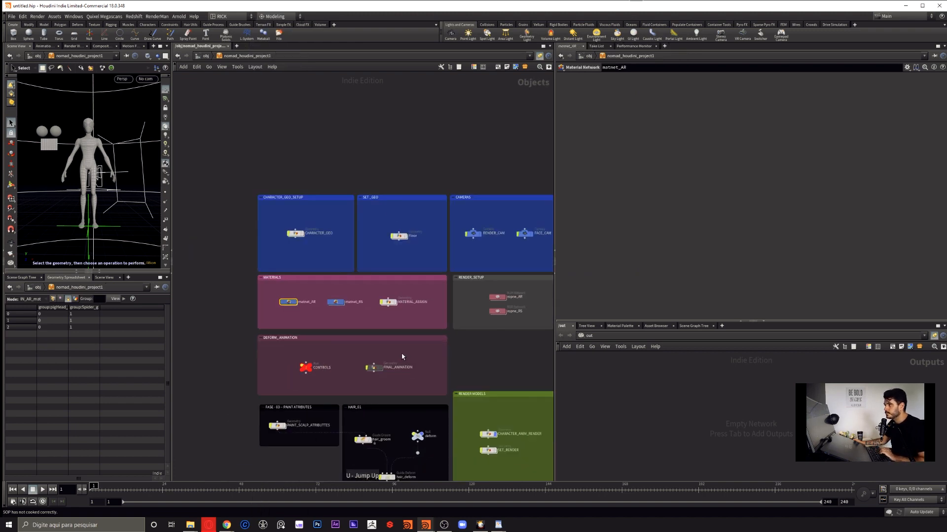
Duplicate the SHOT_01 - SP box below SHOT_000_SP, naming the copy SHOT_02 - SP and its node SHOT_ANIMATION_002_SP.
{"action": "scroll", "coordinate": [416, 284], "scroll_direction": "up", "scroll_amount": 3}
{"action": "middle_click_drag", "start_coordinate": [415, 284], "coordinate": [312, 295]}
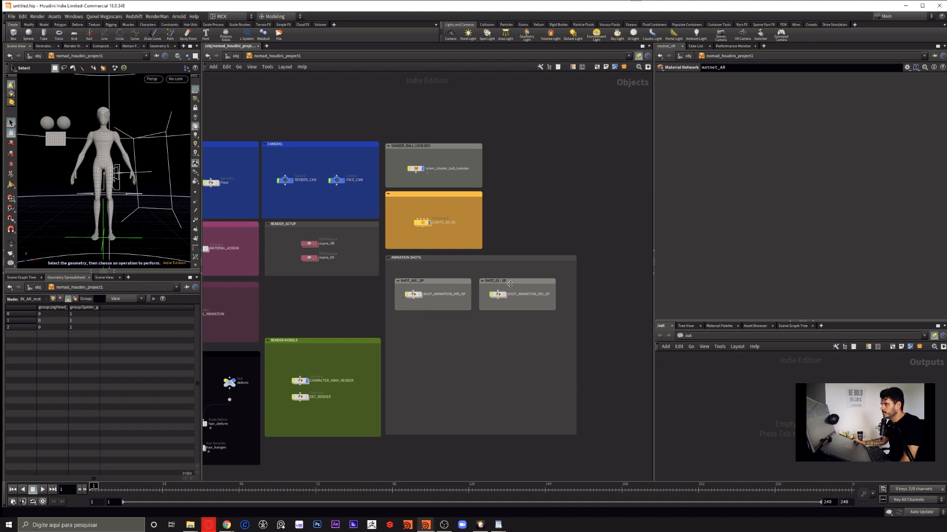
{"action": "scroll", "coordinate": [511, 286], "scroll_direction": "up", "scroll_amount": 5}
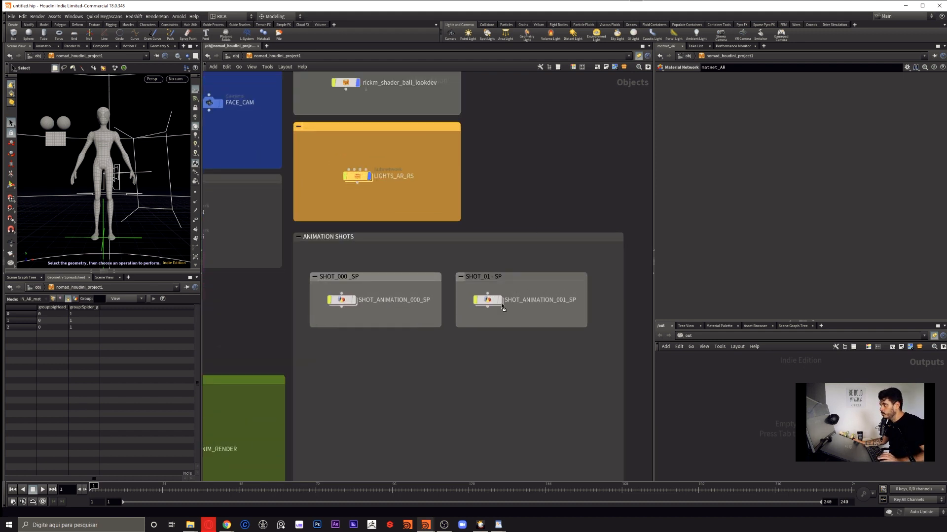
{"action": "left_click_drag", "start_coordinate": [515, 278], "coordinate": [354, 373], "text": "alt"}
{"action": "double_click", "coordinate": [347, 351]}
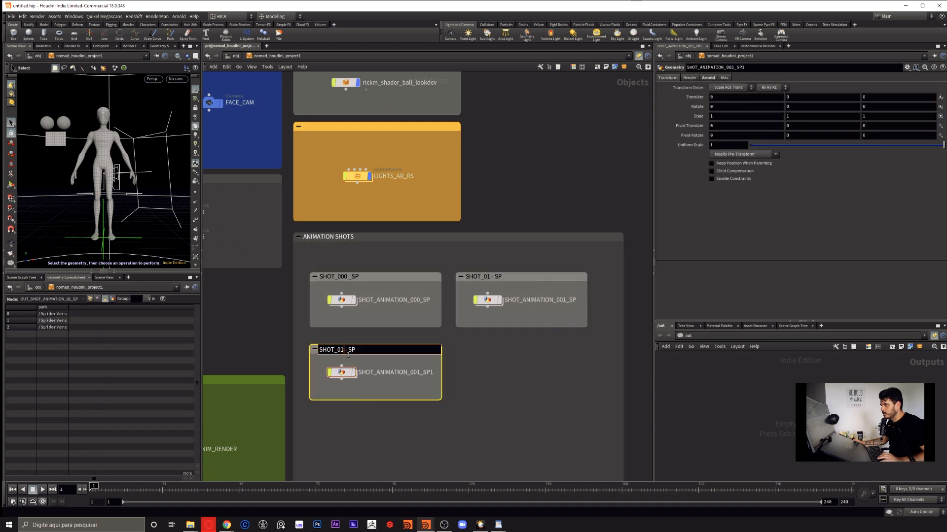
{"action": "type", "text": "2"}
{"action": "key", "text": "Return"}
{"action": "double_click", "coordinate": [429, 372]}
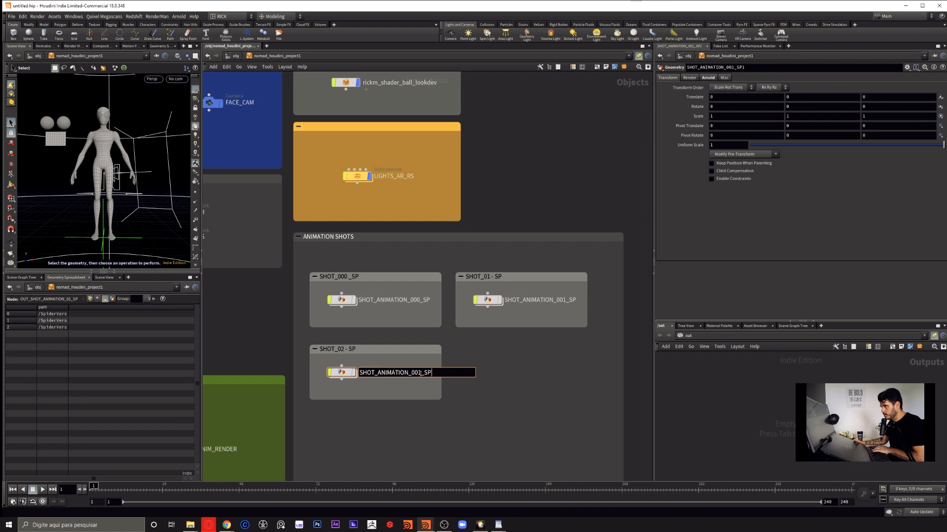
{"action": "key", "text": "Return"}
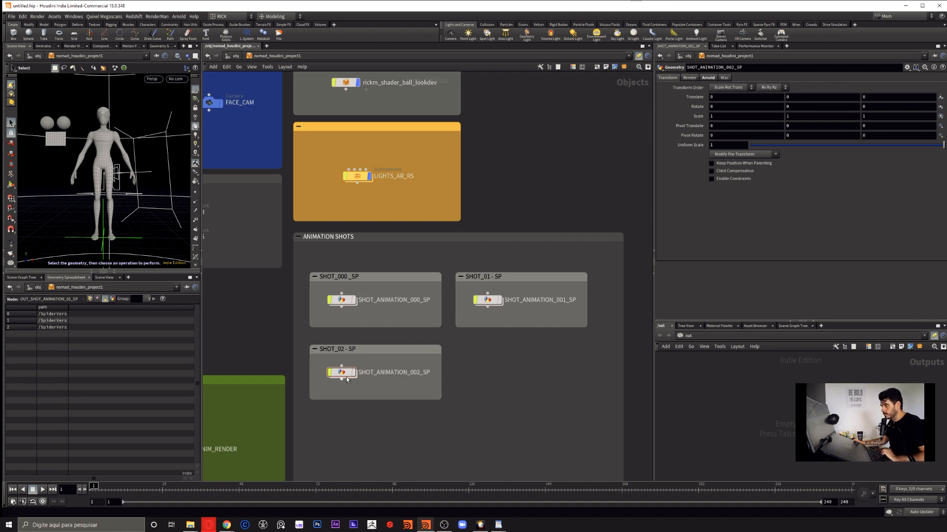
Inside SHOT_ANIMATION_002_SP, rename the Alembic node SHOT_002 and the null OUT_SHOT_ANIMATION_02_SP.
{"action": "double_click", "coordinate": [346, 377]}
{"action": "double_click", "coordinate": [481, 247]}
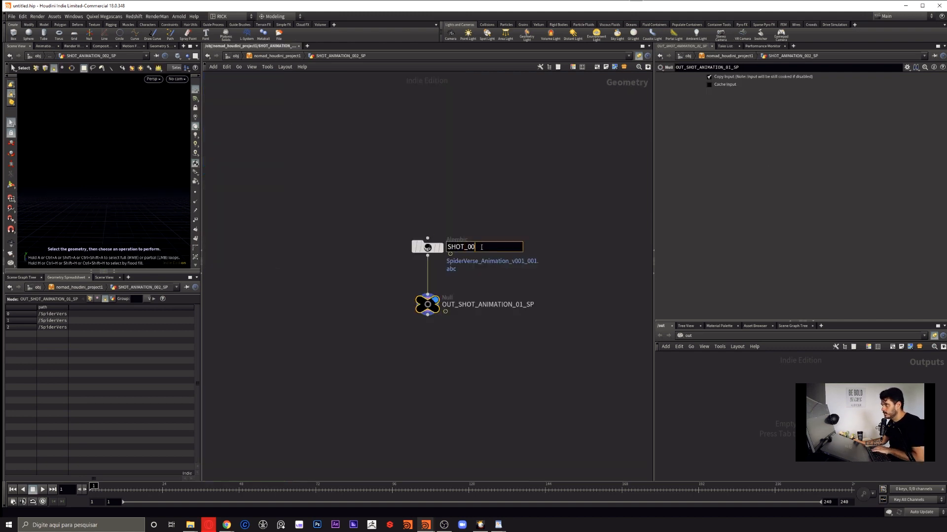
{"action": "double_click", "coordinate": [524, 304]}
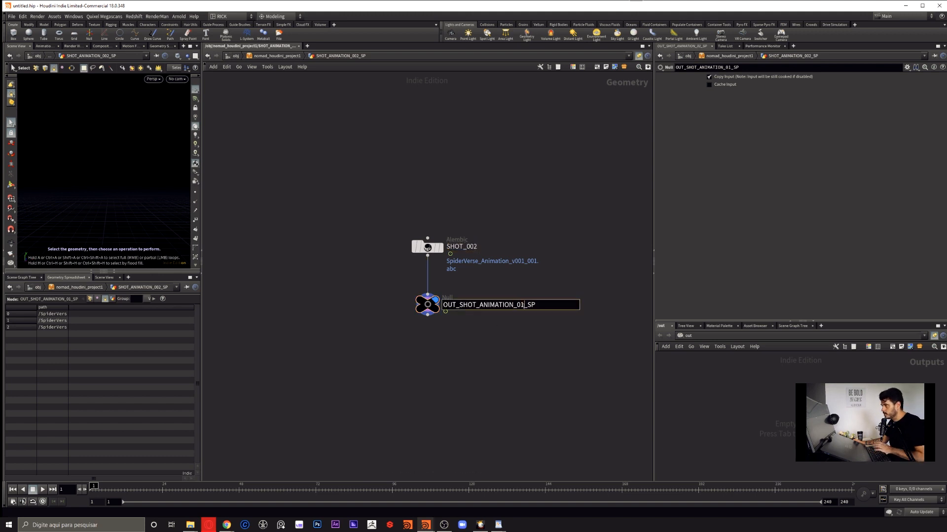
{"action": "type", "text": "2"}
{"action": "left_click", "coordinate": [530, 355]}
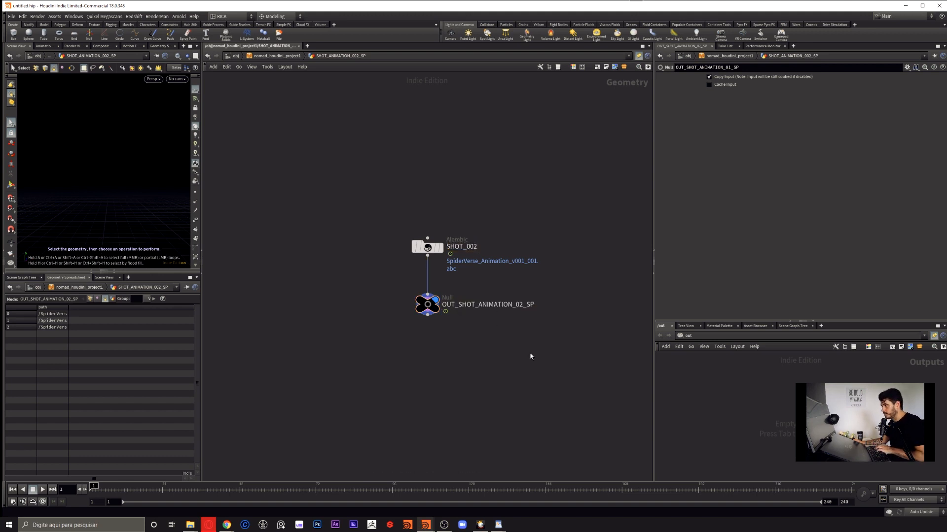
Load SpiderVerse_Animation_v002_001.abc into the SHOT_002 Alembic node and return to the project level.
{"action": "left_click_drag", "start_coordinate": [475, 218], "coordinate": [324, 272]}
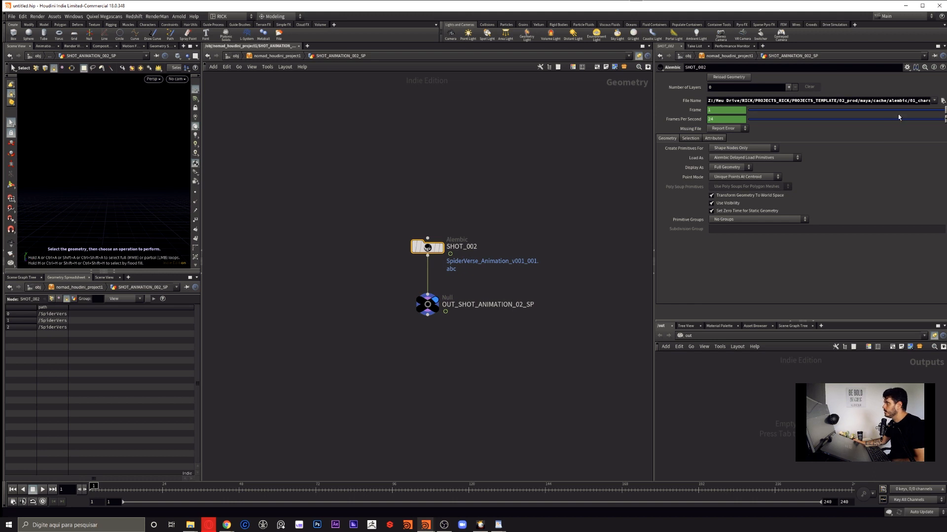
{"action": "left_click_drag", "start_coordinate": [931, 101], "coordinate": [943, 102]}
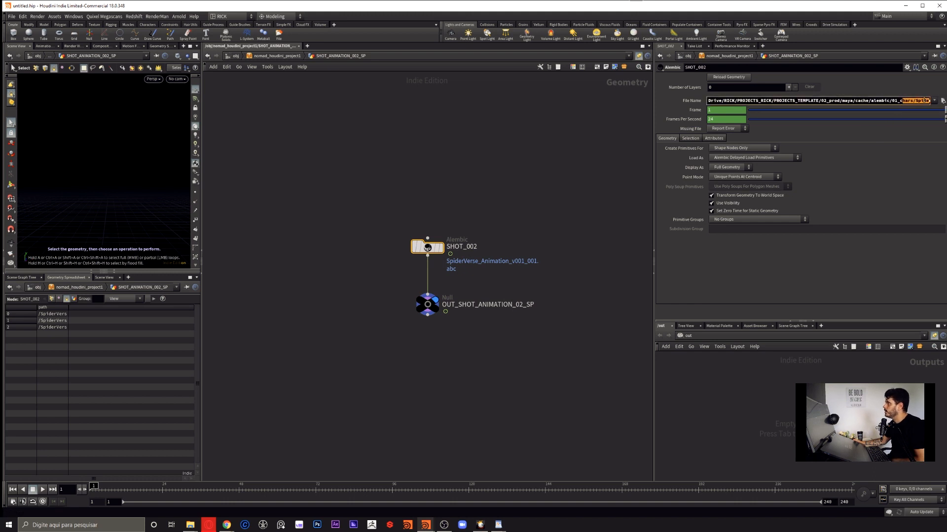
{"action": "left_click", "coordinate": [942, 100]}
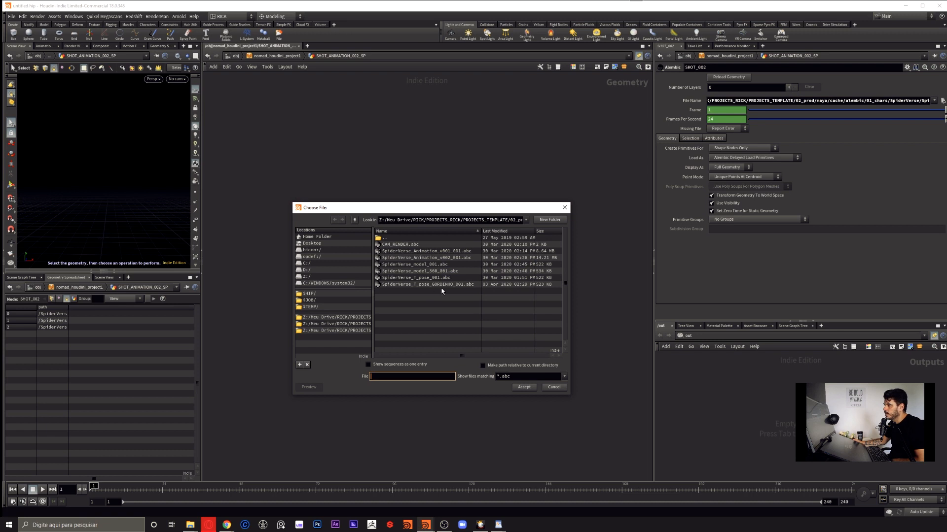
{"action": "left_click", "coordinate": [461, 258]}
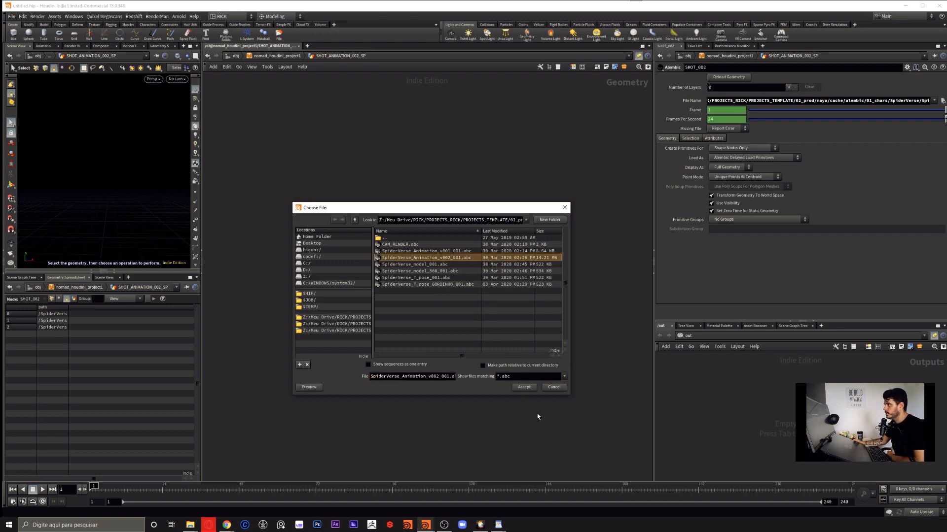
{"action": "left_click", "coordinate": [523, 387]}
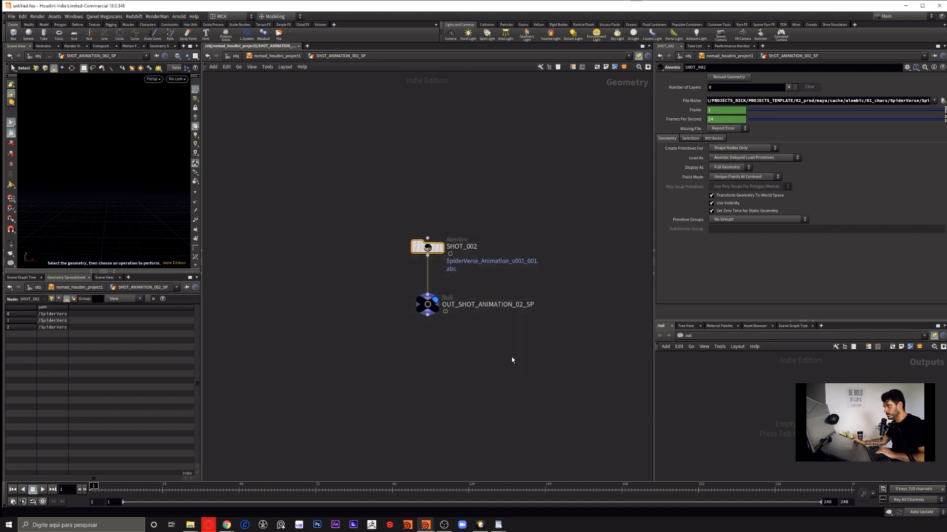
{"action": "key", "text": "u"}
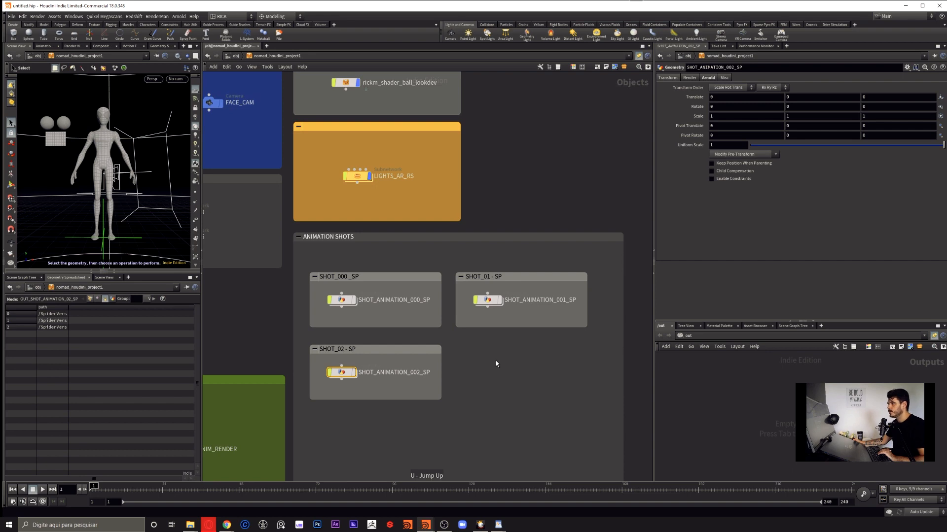
Display SHOT_002 inside SHOT_ANIMATION_002_SP, play its animation, rewind to frame 1, and return to the project level.
{"action": "double_click", "coordinate": [343, 373]}
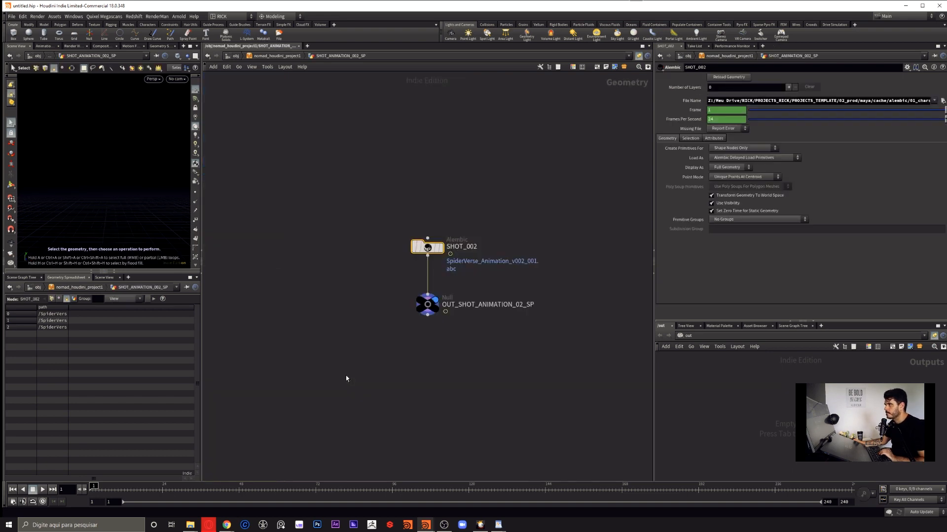
{"action": "left_click", "coordinate": [415, 387]}
{"action": "left_click", "coordinate": [440, 247]}
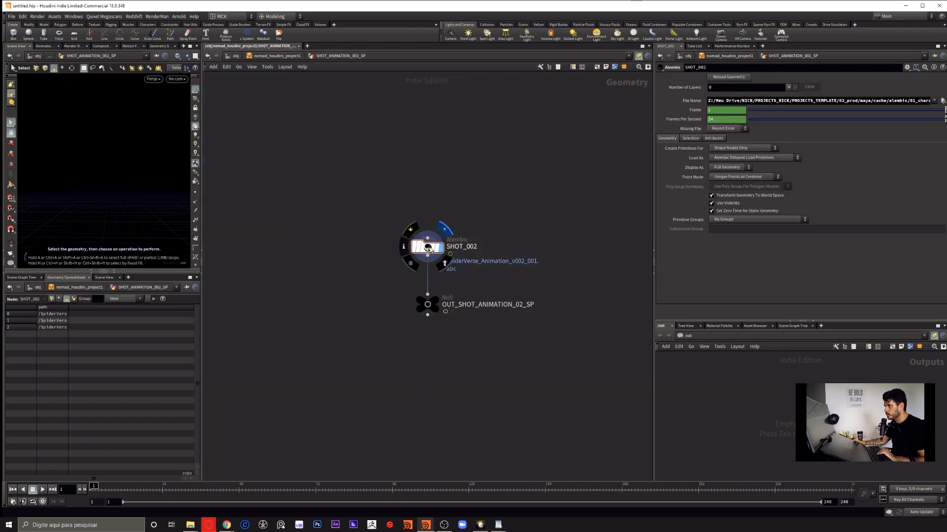
{"action": "key", "text": "Escape"}
{"action": "key", "text": "f"}
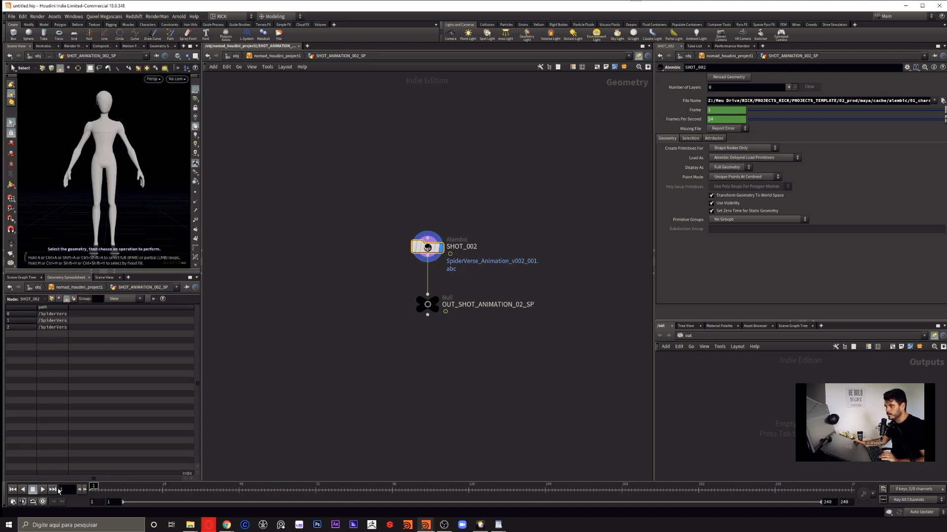
{"action": "left_click", "coordinate": [42, 490]}
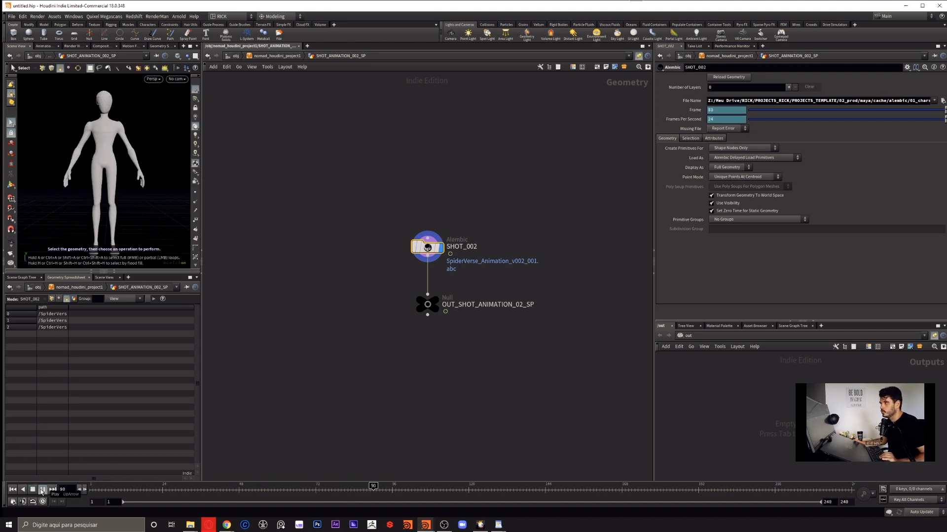
{"action": "left_click", "coordinate": [12, 490]}
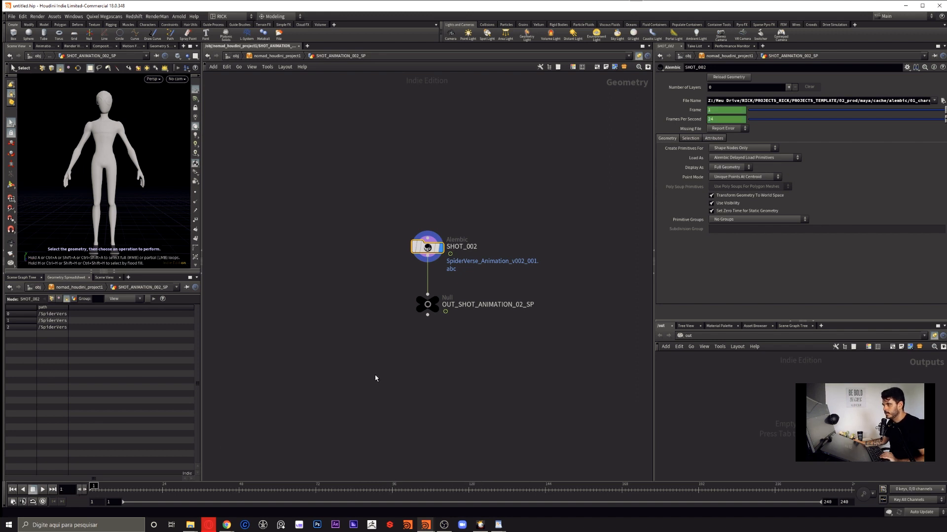
{"action": "left_click", "coordinate": [428, 307]}
{"action": "key", "text": "u"}
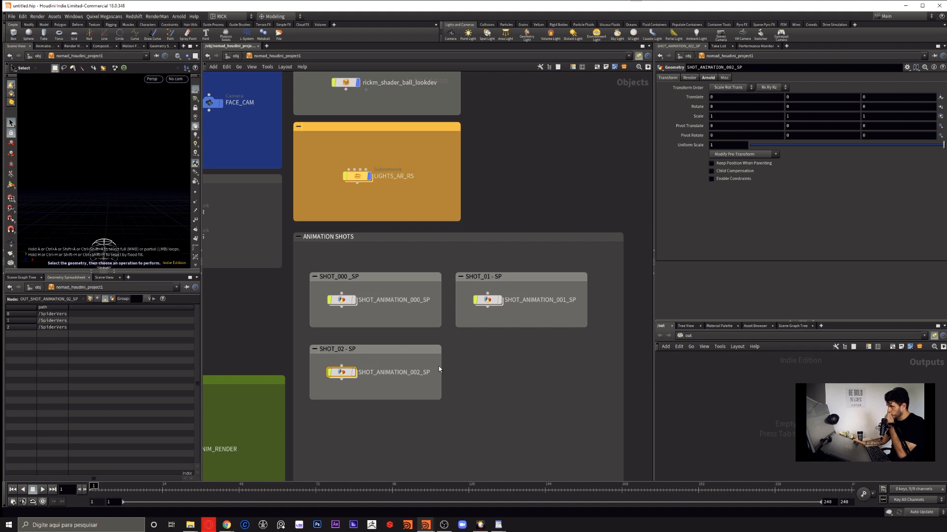
Examine the shot merge network inside FINAL_ANIMATION and return to the project level.
{"action": "middle_click_drag", "start_coordinate": [425, 397], "coordinate": [511, 378]}
{"action": "scroll", "coordinate": [454, 385], "scroll_direction": "down", "scroll_amount": 1}
{"action": "middle_click_drag", "start_coordinate": [445, 389], "coordinate": [515, 388]}
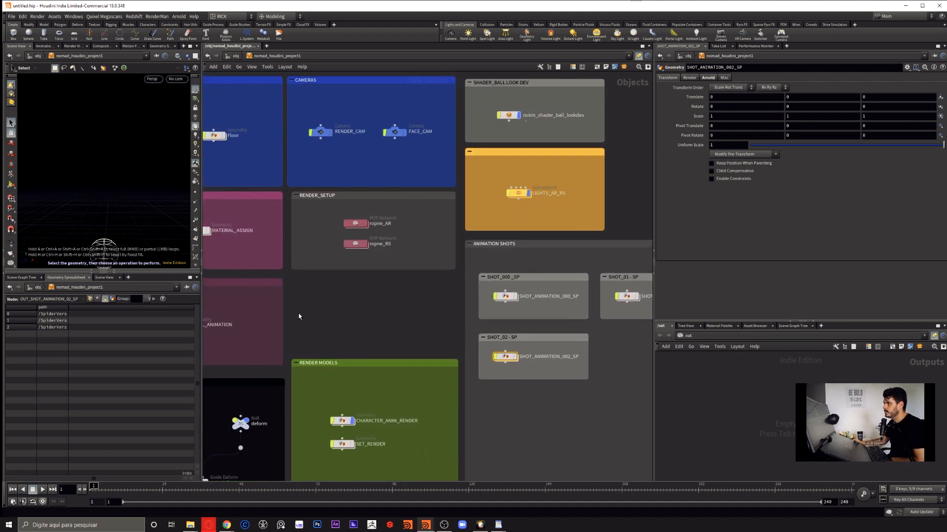
{"action": "middle_click_drag", "start_coordinate": [298, 313], "coordinate": [463, 318]}
{"action": "double_click", "coordinate": [348, 331]}
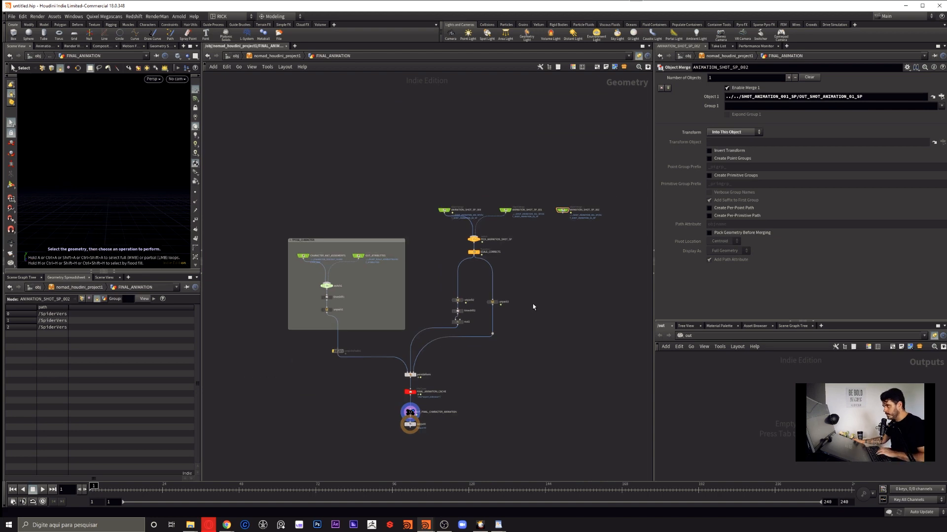
{"action": "key", "text": "u"}
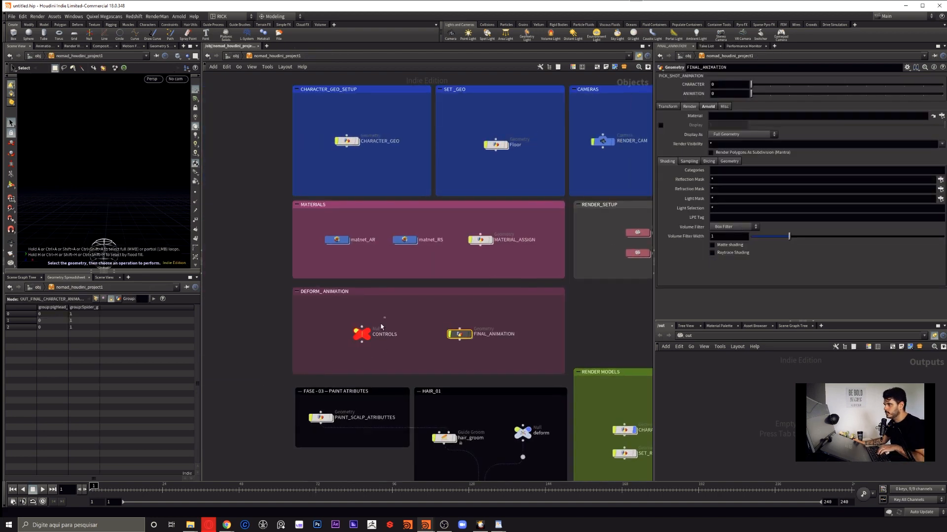
Select the CONTROLS null in DEFORM_ANIMATION and frame it in the viewport.
{"action": "left_click", "coordinate": [362, 334]}
{"action": "key", "text": "Escape"}
{"action": "key", "text": "f"}
{"action": "key", "text": "s"}
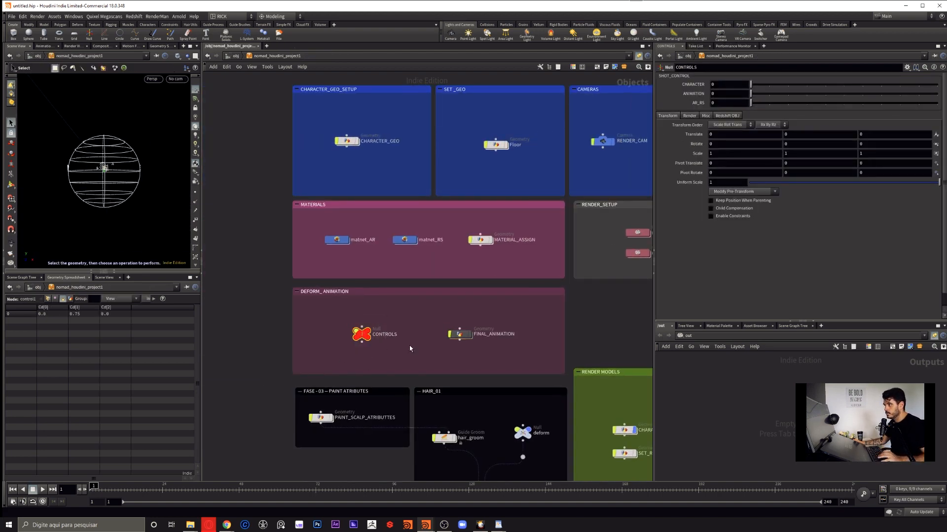
{"action": "key", "text": "Escape"}
Turn on the display of FINAL_ANIMATION and CHARACTER_GEO.
{"action": "left_click", "coordinate": [459, 334]}
{"action": "key", "text": "space+f"}
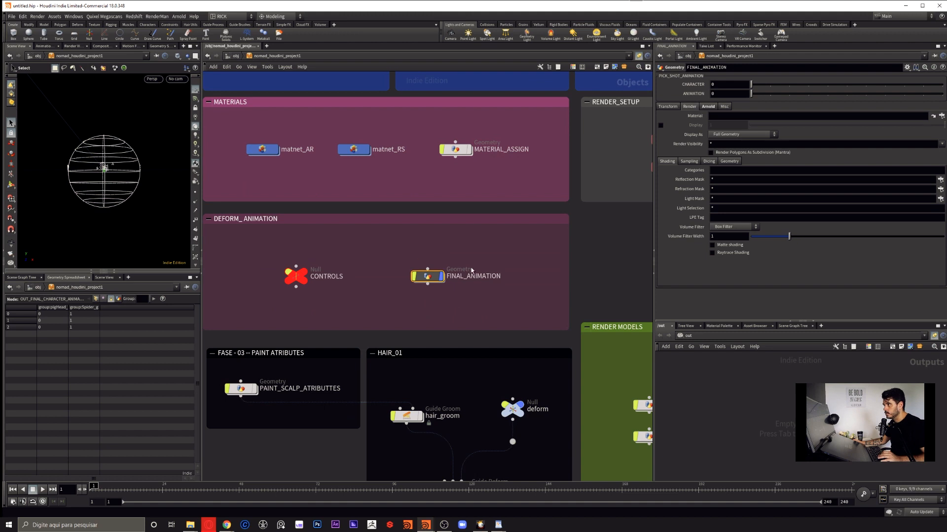
{"action": "middle_click_drag", "start_coordinate": [365, 177], "coordinate": [420, 284]}
{"action": "left_click", "coordinate": [330, 131]}
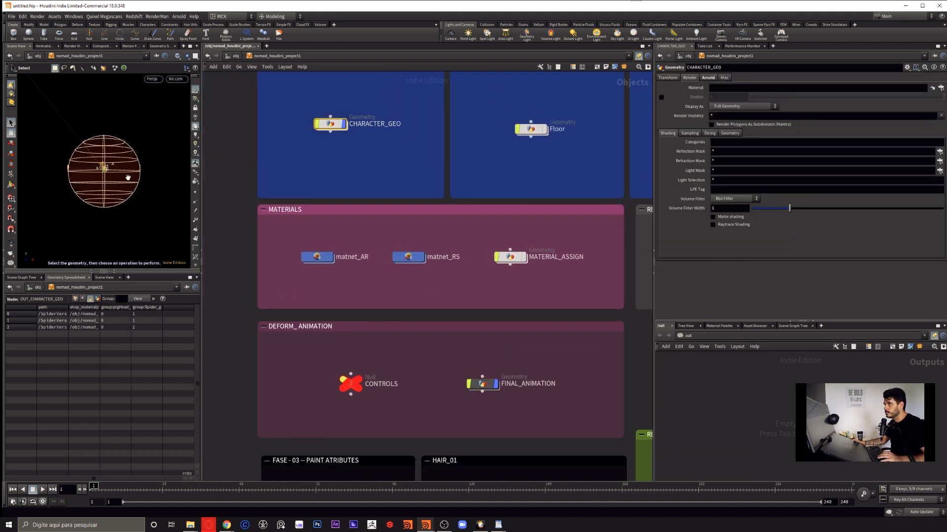
Select the FINAL_ANIMATION node and look at the scene through RENDER_CAM.
{"action": "left_click", "coordinate": [482, 384]}
{"action": "middle_click_drag", "start_coordinate": [485, 397], "coordinate": [454, 363]}
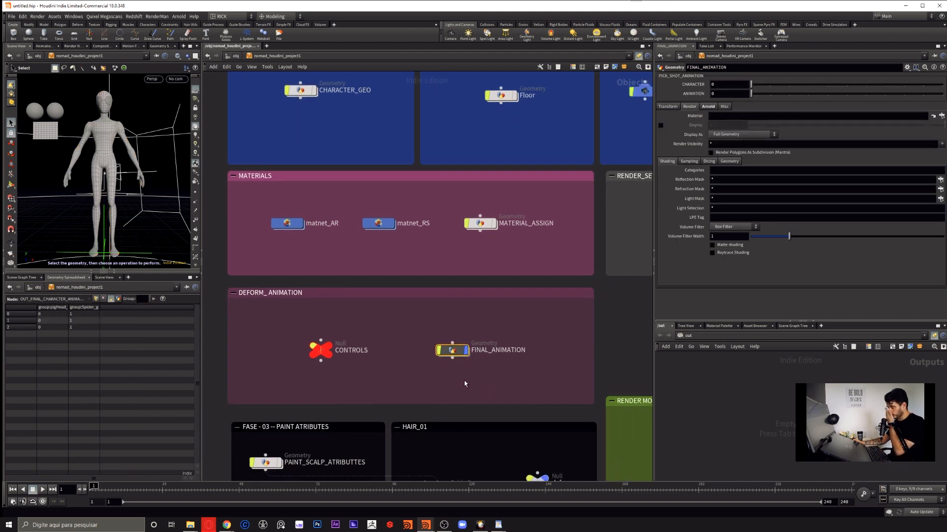
{"action": "left_click", "coordinate": [177, 79]}
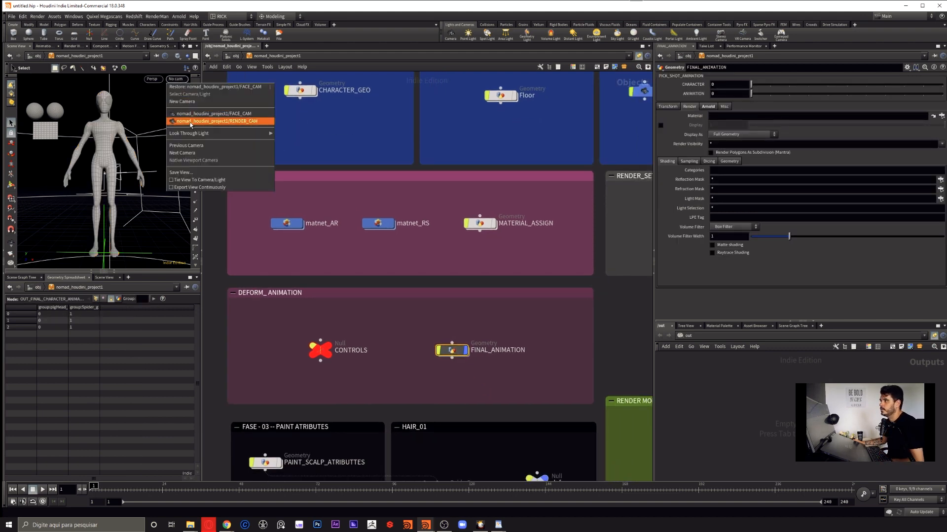
{"action": "left_click", "coordinate": [217, 121]}
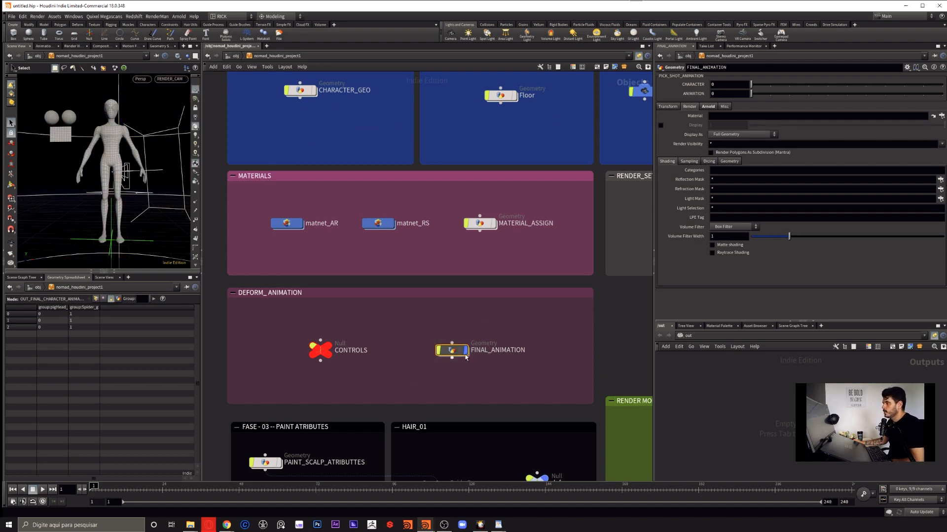
Select the CONTROLS null, play the shot with ANIMATION at 0, then stop and rewind to frame 1.
{"action": "mouse_move", "coordinate": [467, 358]}
{"action": "left_click_drag", "start_coordinate": [364, 322], "coordinate": [320, 355]}
{"action": "middle_click_drag", "start_coordinate": [437, 366], "coordinate": [380, 290]}
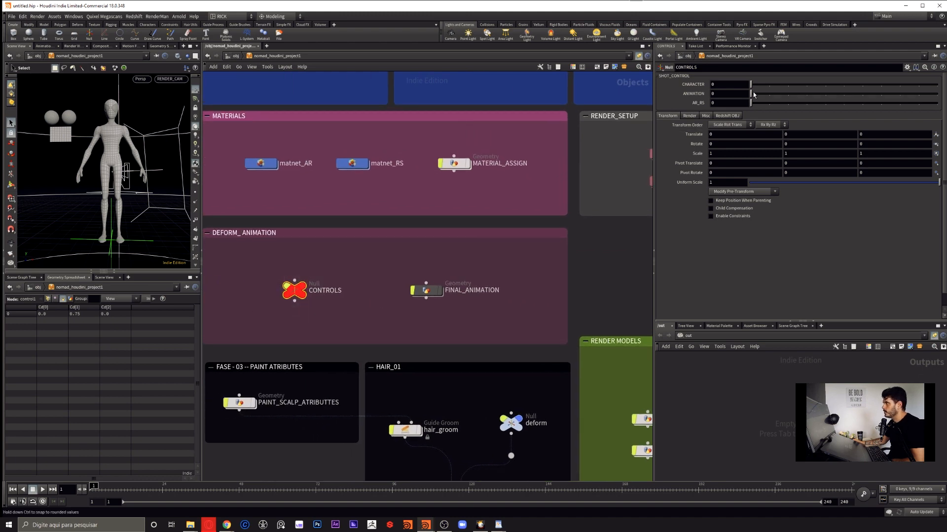
{"action": "left_click_drag", "start_coordinate": [766, 95], "coordinate": [750, 94]}
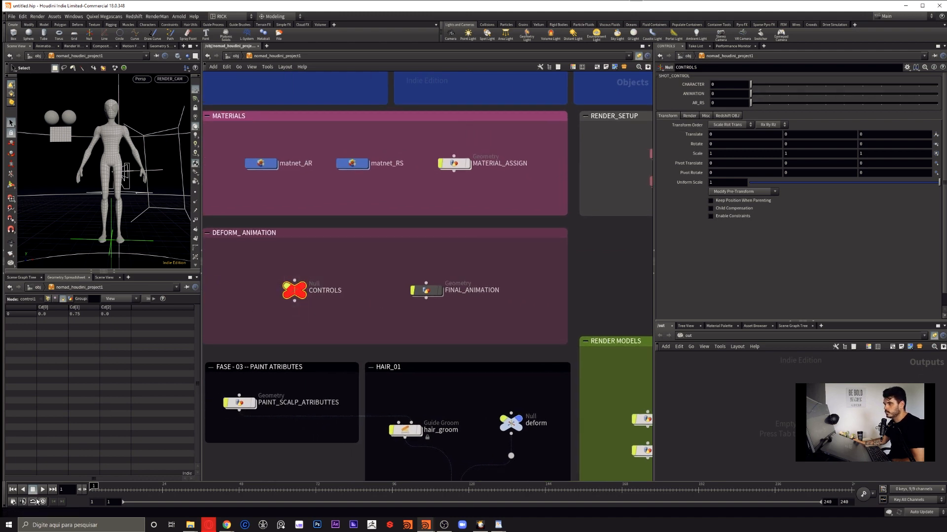
{"action": "left_click", "coordinate": [42, 490]}
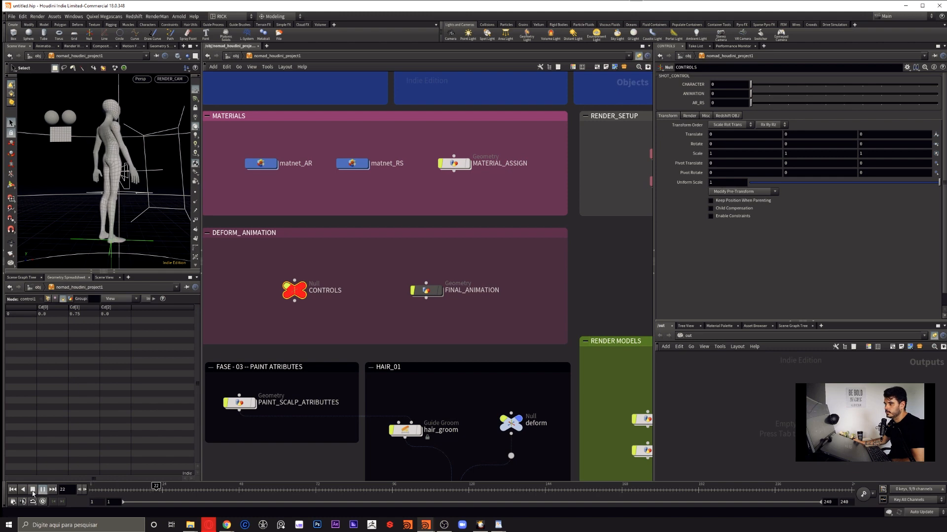
{"action": "left_click", "coordinate": [32, 492]}
{"action": "left_click", "coordinate": [12, 489]}
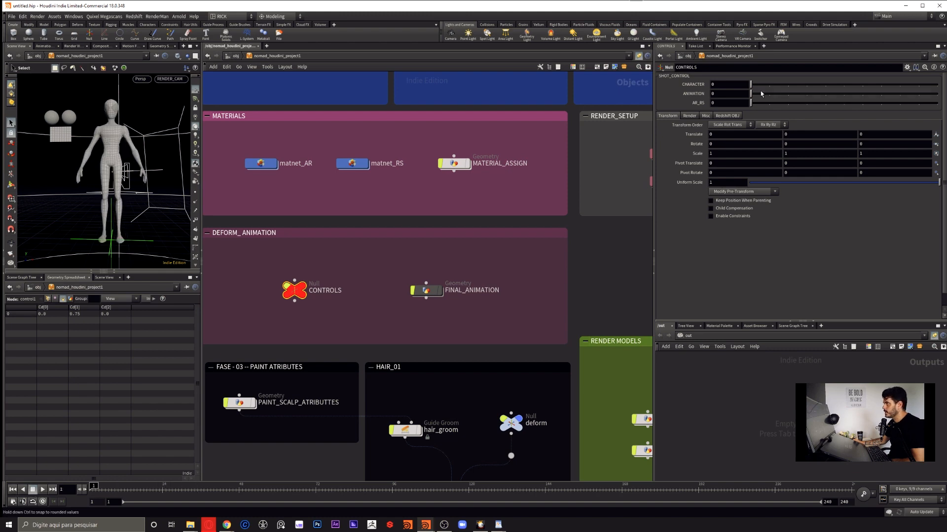
Set the ANIMATION control to 1, play that shot, and rewind to frame 1.
{"action": "left_click", "coordinate": [42, 489]}
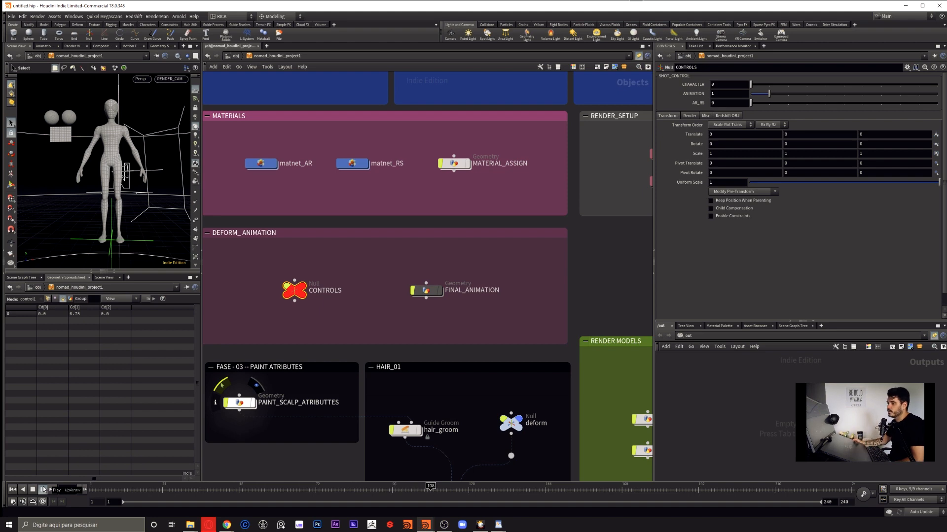
{"action": "left_click", "coordinate": [31, 490]}
{"action": "left_click", "coordinate": [12, 489]}
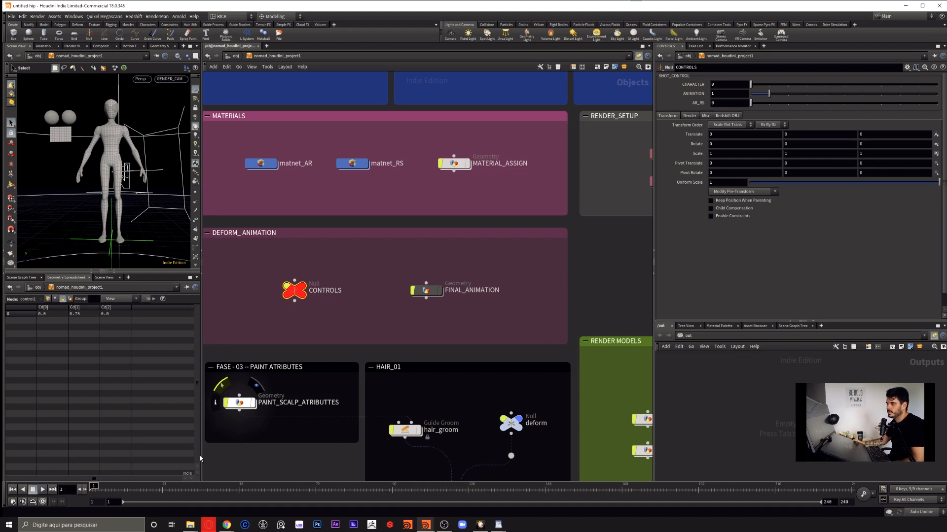
Inside FINAL_ANIMATION, examine the TPOSE_CHARACTER branch and the source of CHARACTER_MAT_ASSIGMENTS down to the point deform.
{"action": "middle_click_drag", "start_coordinate": [466, 319], "coordinate": [447, 330]}
{"action": "double_click", "coordinate": [423, 302]}
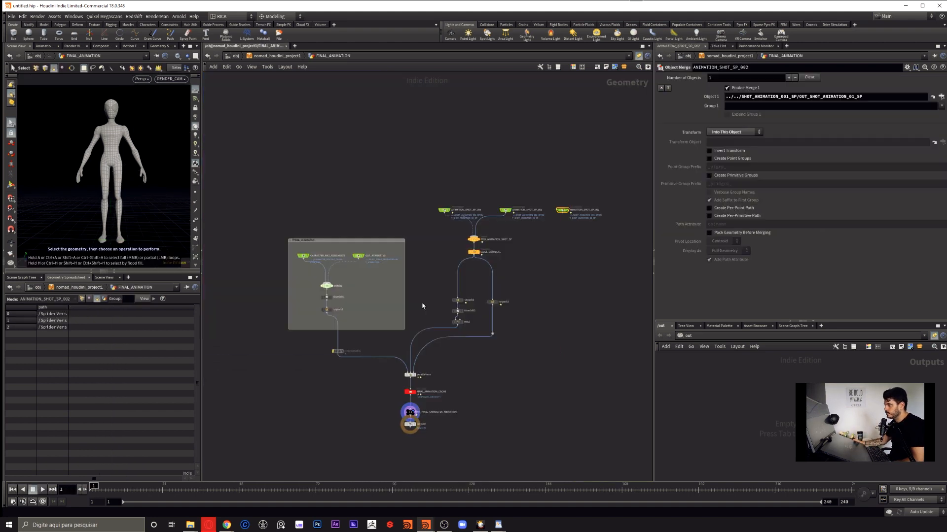
{"action": "scroll", "coordinate": [411, 276], "scroll_direction": "up", "scroll_amount": 2}
{"action": "middle_click_drag", "start_coordinate": [412, 276], "coordinate": [407, 234]}
{"action": "left_click_drag", "start_coordinate": [361, 204], "coordinate": [377, 191]}
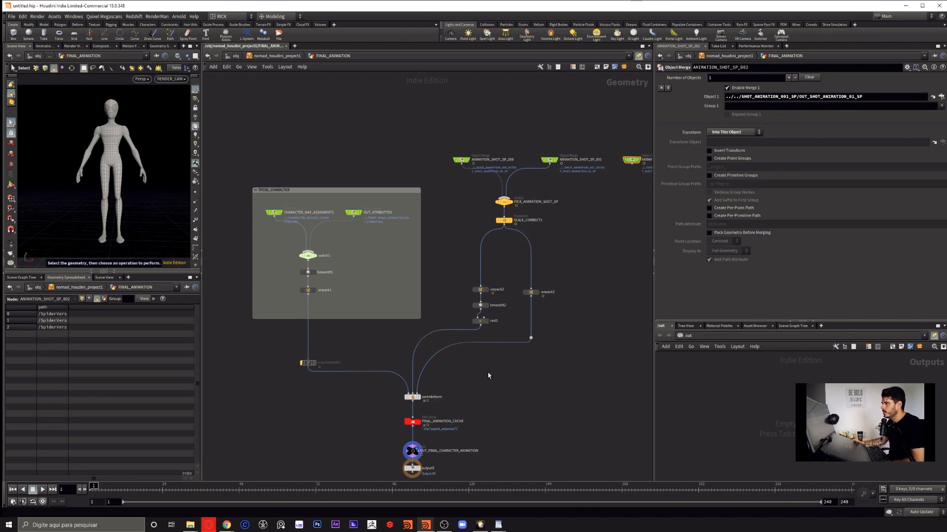
{"action": "middle_click_drag", "start_coordinate": [488, 374], "coordinate": [484, 352]}
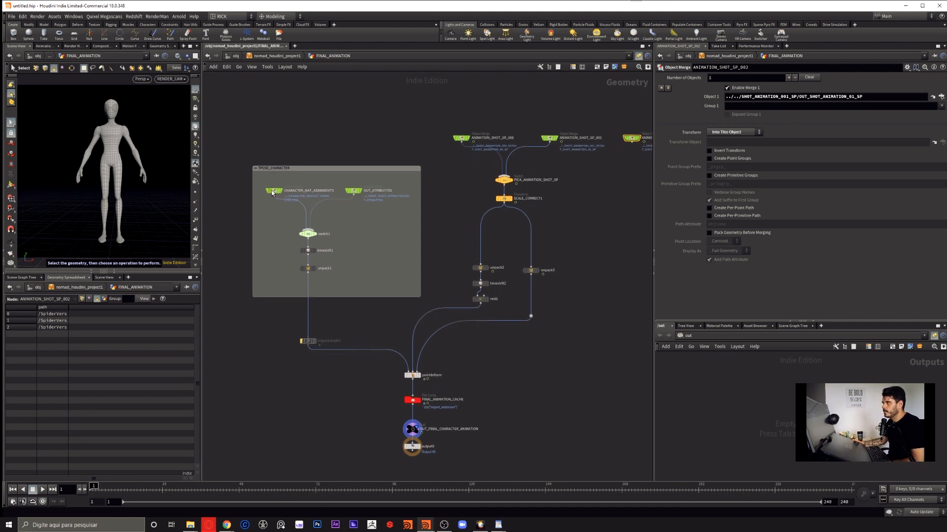
{"action": "scroll", "coordinate": [272, 193], "scroll_direction": "up", "scroll_amount": 3}
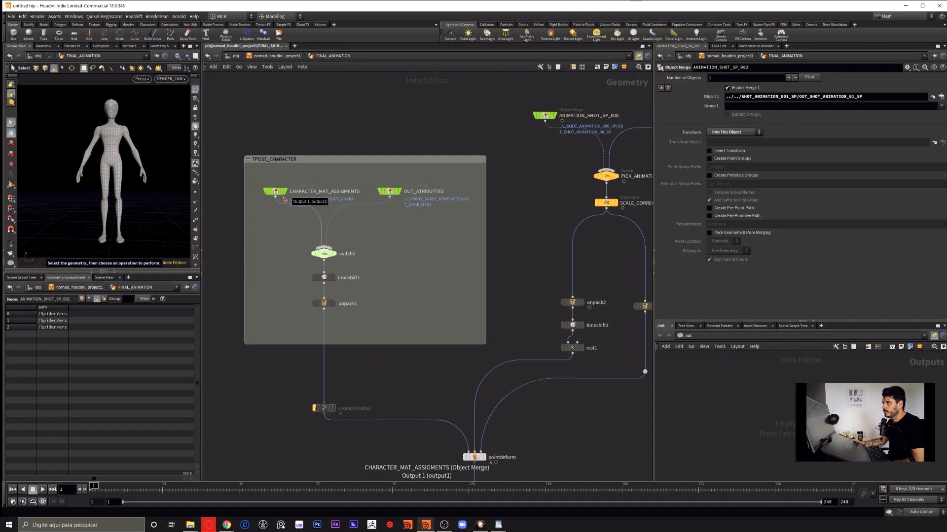
{"action": "left_click", "coordinate": [281, 193]}
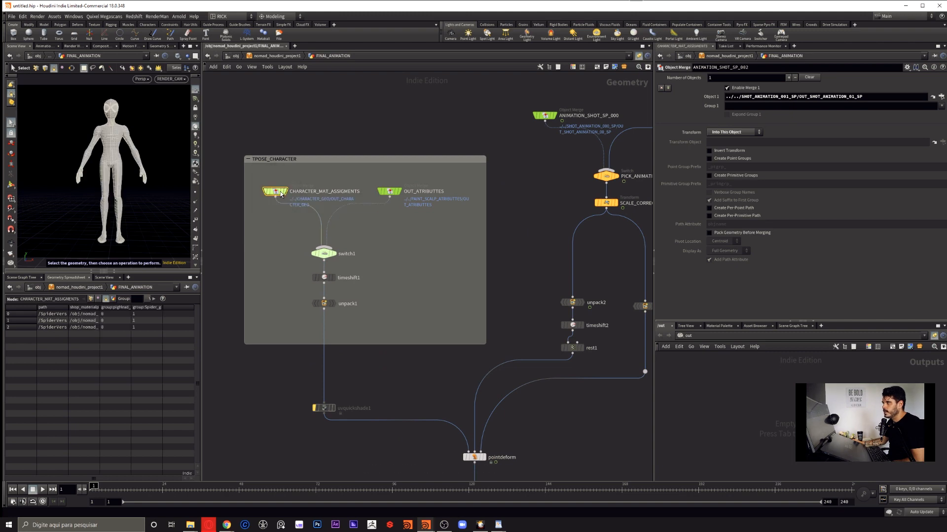
{"action": "left_click", "coordinate": [277, 192]}
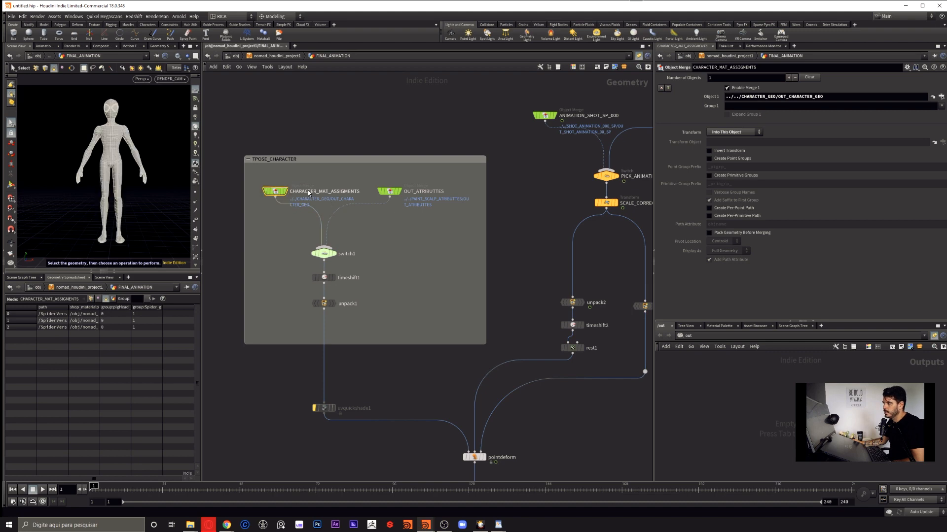
{"action": "middle_click_drag", "start_coordinate": [399, 245], "coordinate": [378, 162]}
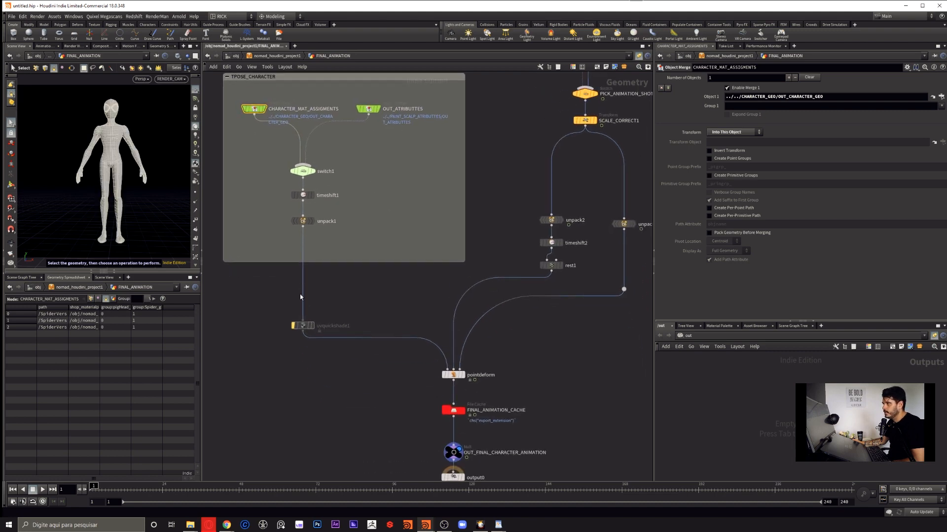
{"action": "middle_click_drag", "start_coordinate": [513, 381], "coordinate": [477, 390]}
{"action": "scroll", "coordinate": [475, 395], "scroll_direction": "down", "scroll_amount": 2}
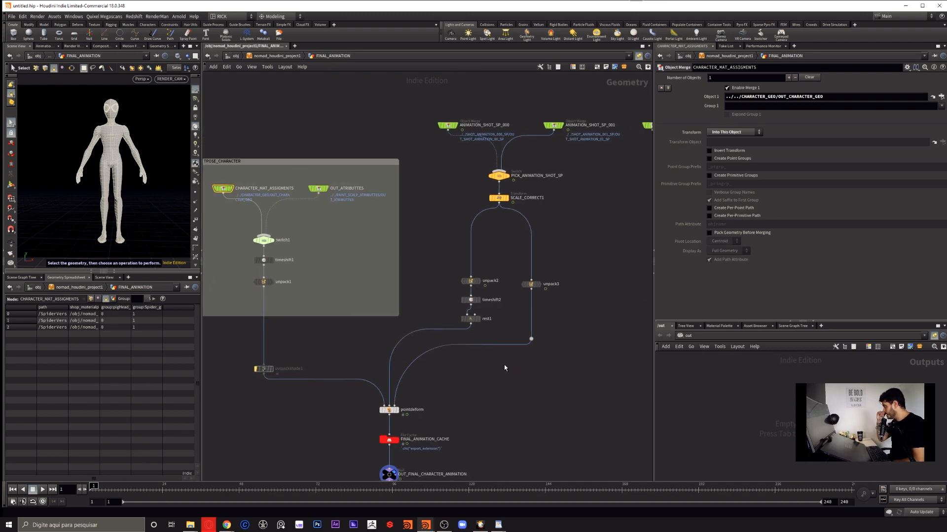
Select the pointdeform node and examine its capture settings and input connections.
{"action": "left_click_drag", "start_coordinate": [454, 397], "coordinate": [339, 436]}
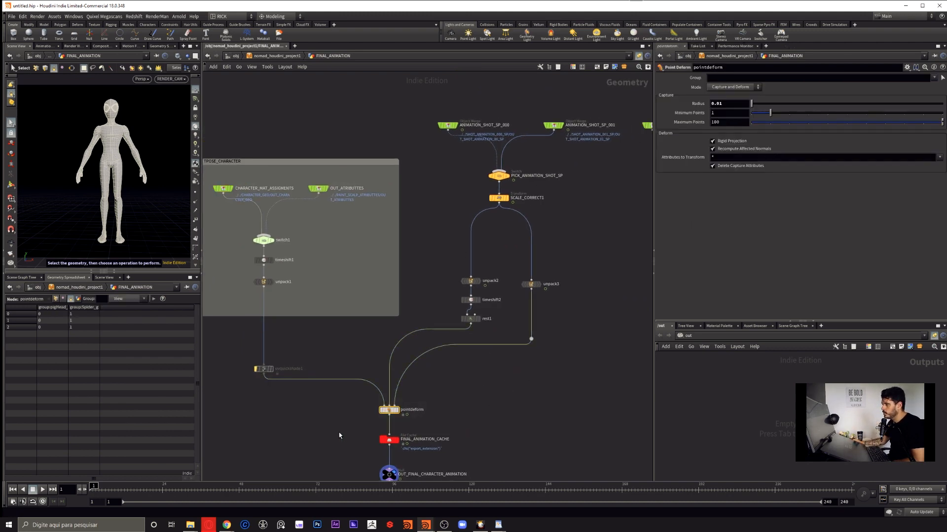
{"action": "left_click_drag", "start_coordinate": [442, 389], "coordinate": [338, 428]}
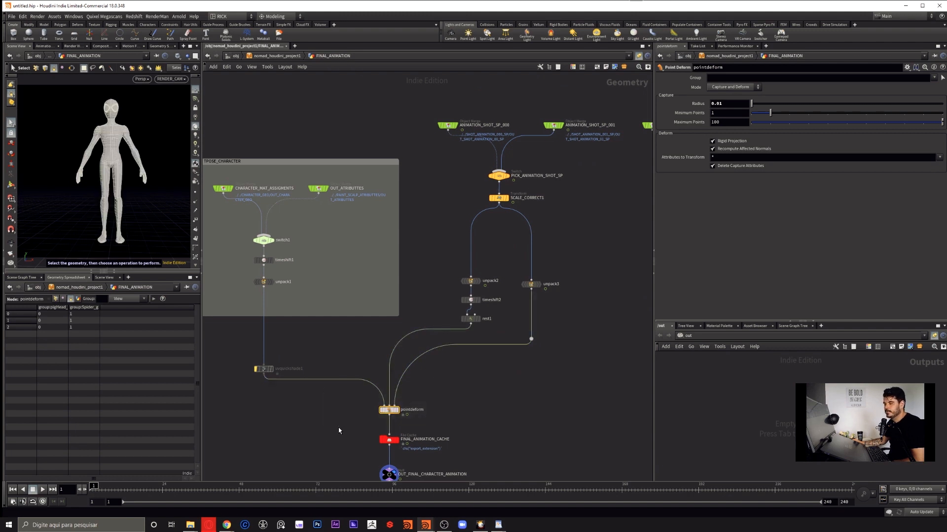
{"action": "left_click", "coordinate": [448, 391]}
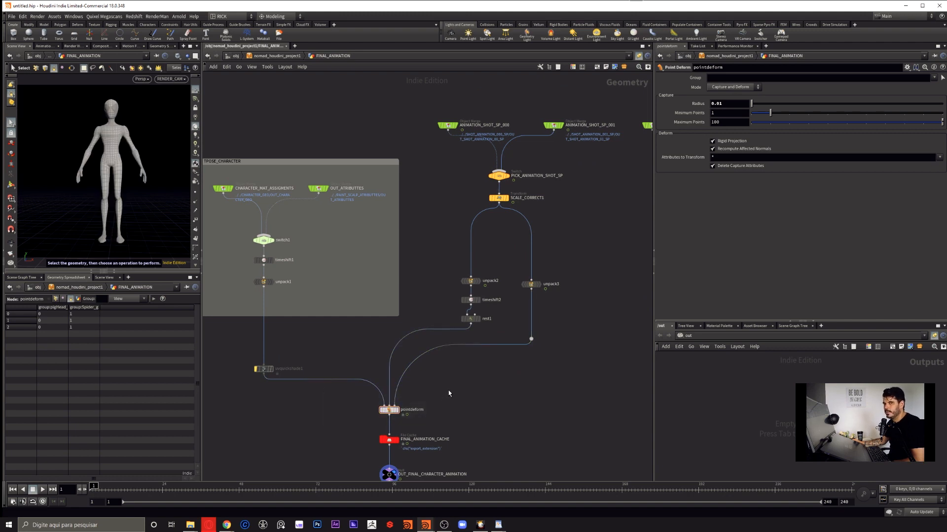
{"action": "left_click_drag", "start_coordinate": [448, 389], "coordinate": [338, 435]}
{"action": "left_click", "coordinate": [451, 394]}
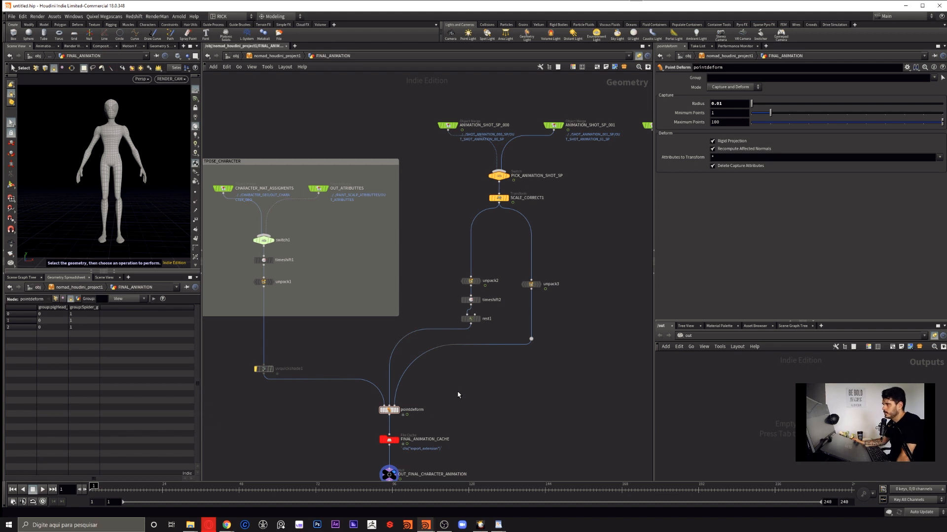
{"action": "mouse_move", "coordinate": [400, 402]}
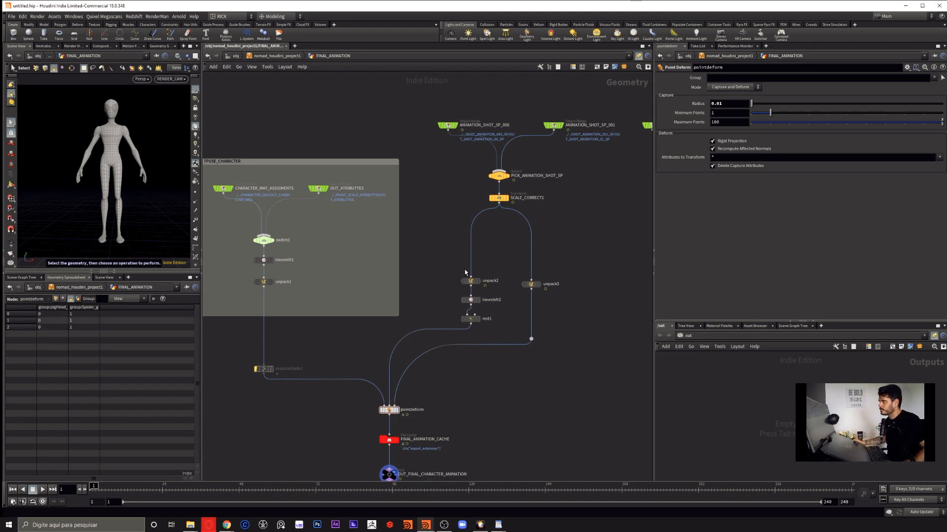
Examine the source paths of the object merges ANIMATION_SHOT_SP_000, ANIMATION_SHOT_SP_001 and ANIMATION_SHOT_SP_002.
{"action": "middle_click_drag", "start_coordinate": [597, 244], "coordinate": [512, 267]}
{"action": "middle_click_drag", "start_coordinate": [397, 383], "coordinate": [474, 294]}
{"action": "scroll", "coordinate": [446, 323], "scroll_direction": "up", "scroll_amount": 3}
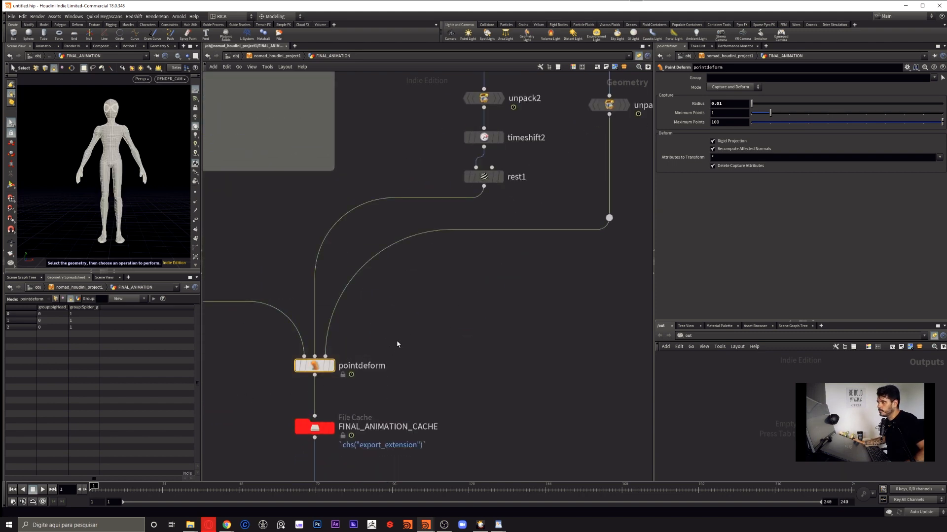
{"action": "scroll", "coordinate": [422, 330], "scroll_direction": "down", "scroll_amount": 3}
{"action": "middle_click_drag", "start_coordinate": [575, 264], "coordinate": [512, 436]}
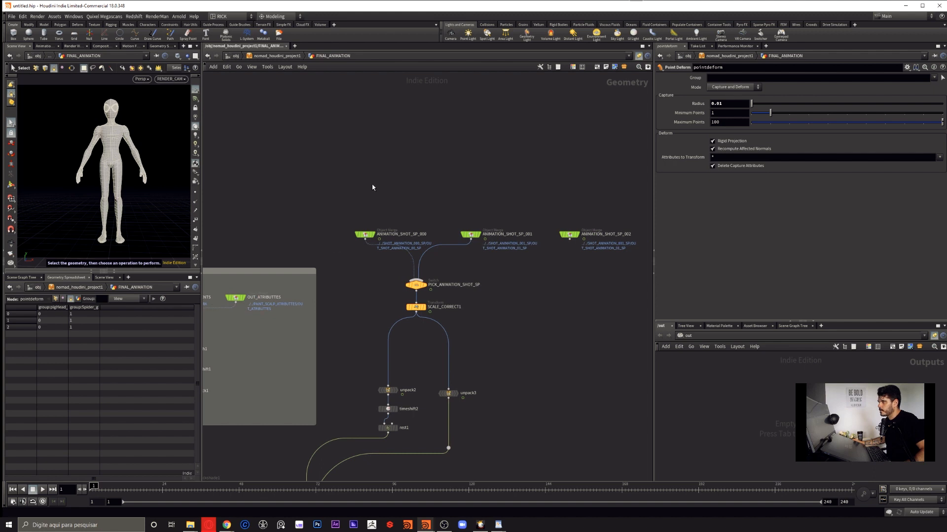
{"action": "left_click", "coordinate": [365, 234]}
{"action": "left_click", "coordinate": [470, 234]}
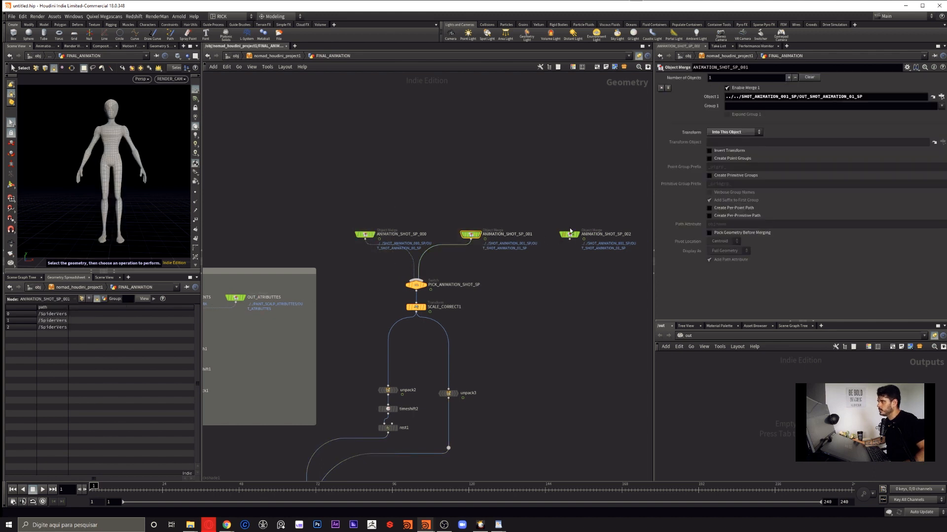
{"action": "left_click", "coordinate": [569, 234]}
{"action": "left_click_drag", "start_coordinate": [366, 208], "coordinate": [323, 281]}
{"action": "left_click_drag", "start_coordinate": [501, 180], "coordinate": [461, 279]}
{"action": "left_click_drag", "start_coordinate": [604, 189], "coordinate": [551, 282]}
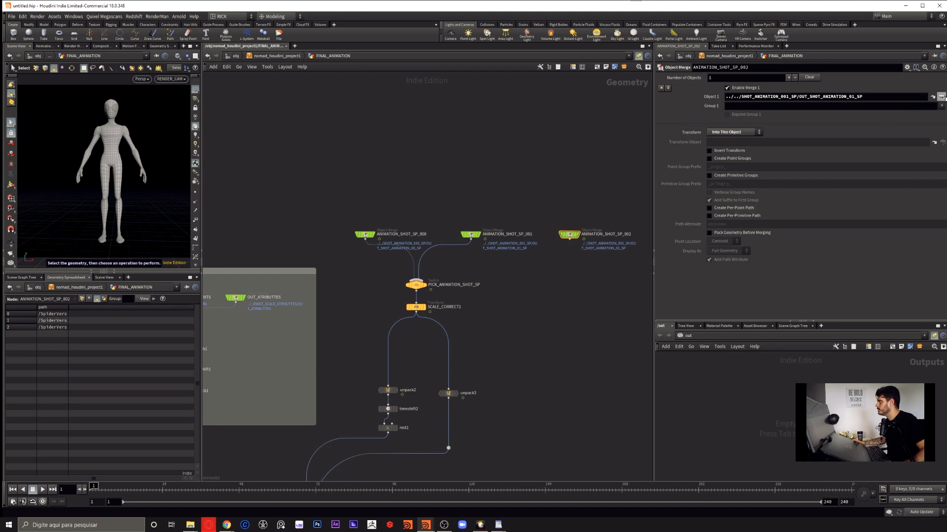
Point Object 1 of ANIMATION_SHOT_SP_002 to OUT_SHOT_ANIMATION_02_SP inside SHOT_ANIMATION_002_SP.
{"action": "left_click", "coordinate": [942, 96]}
{"action": "left_click", "coordinate": [902, 119]}
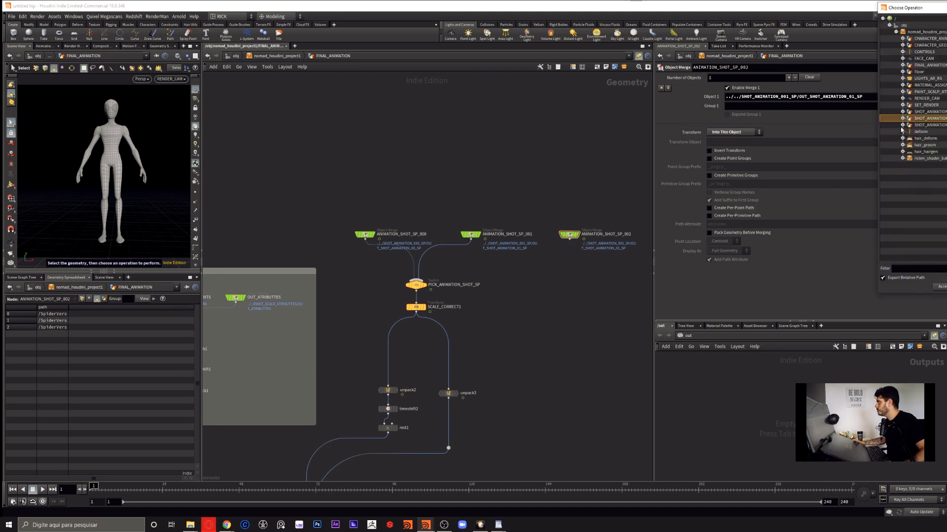
{"action": "left_click", "coordinate": [902, 126]}
{"action": "left_click", "coordinate": [927, 137]}
{"action": "left_click", "coordinate": [942, 286]}
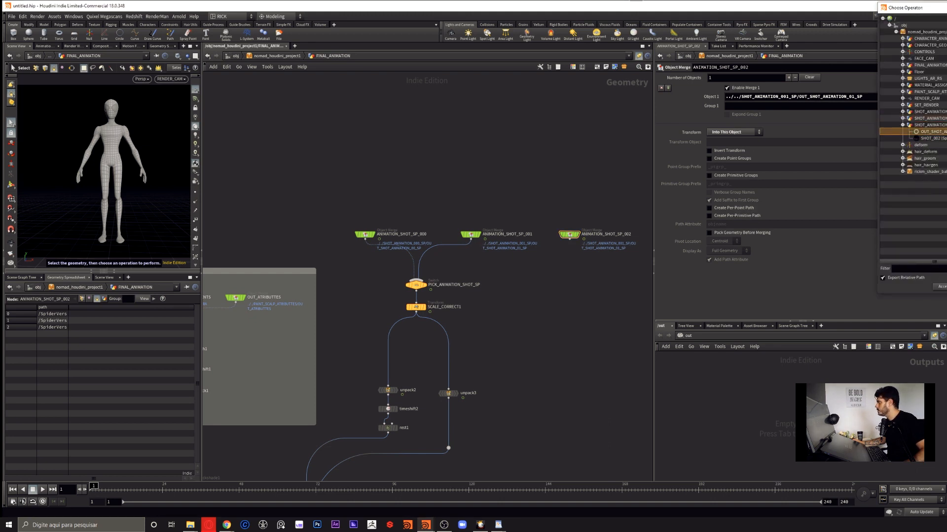
Wire ANIMATION_SHOT_SP_002 into the PICK_ANIMATION_SHOT_SP switch and return to the project level.
{"action": "left_click_drag", "start_coordinate": [569, 239], "coordinate": [436, 292]}
{"action": "key", "text": "h"}
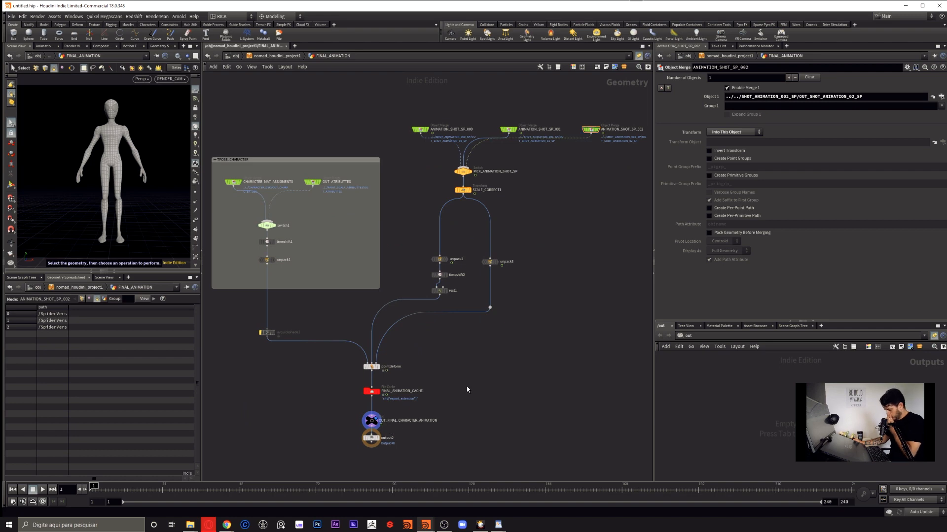
{"action": "key", "text": "u"}
{"action": "key", "text": "h"}
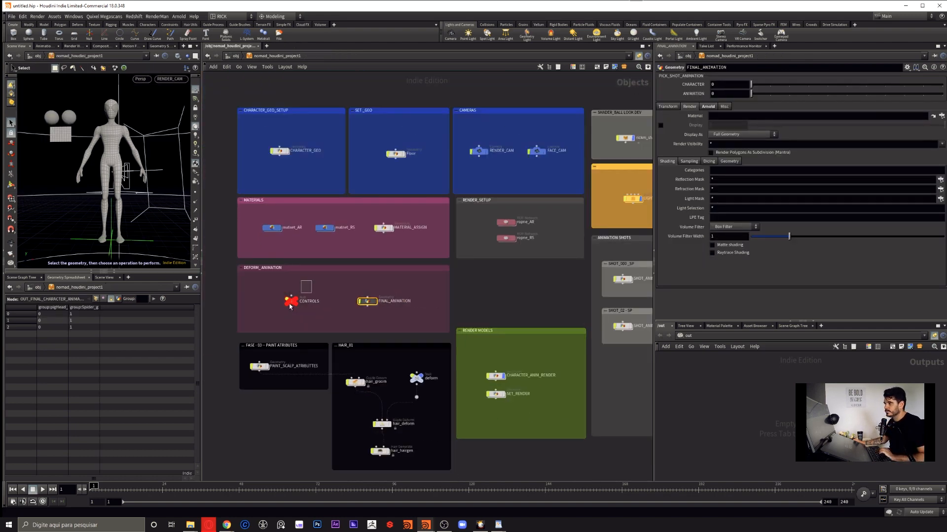
Set ANIMATION to 2 on the CONTROLS null, play the new shot, and stop playback.
{"action": "left_click", "coordinate": [290, 301]}
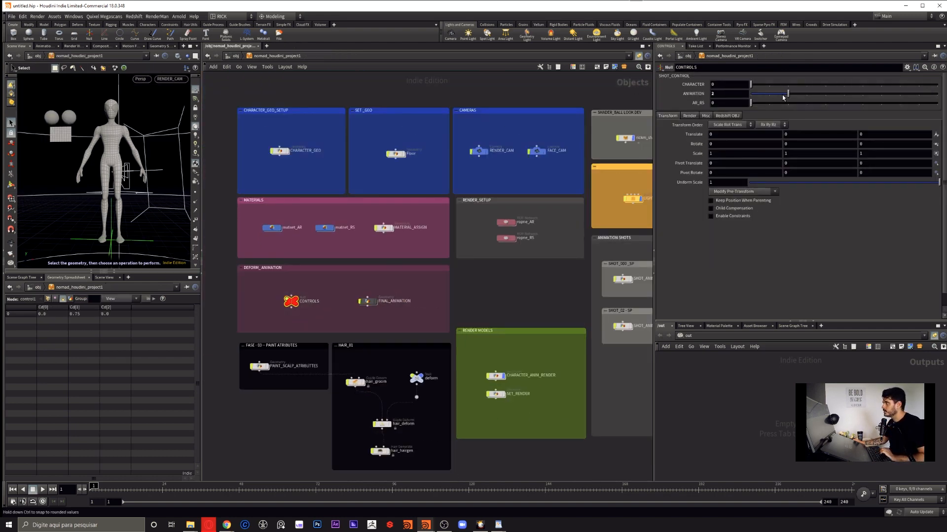
{"action": "left_click", "coordinate": [43, 492]}
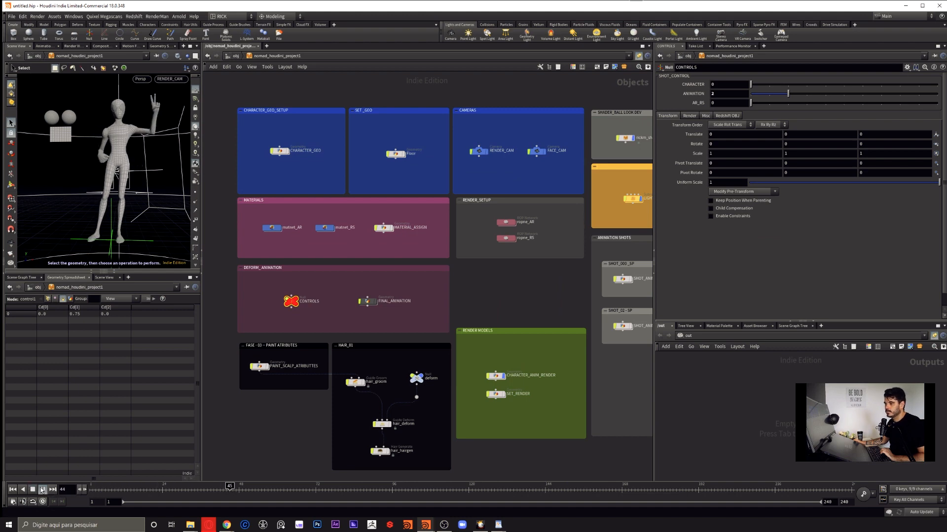
{"action": "left_click", "coordinate": [35, 490]}
Inside FINAL_ANIMATION, turn off the bypass on uvquickshade1 so the character shows its texture.
{"action": "middle_click_drag", "start_coordinate": [328, 303], "coordinate": [374, 305]}
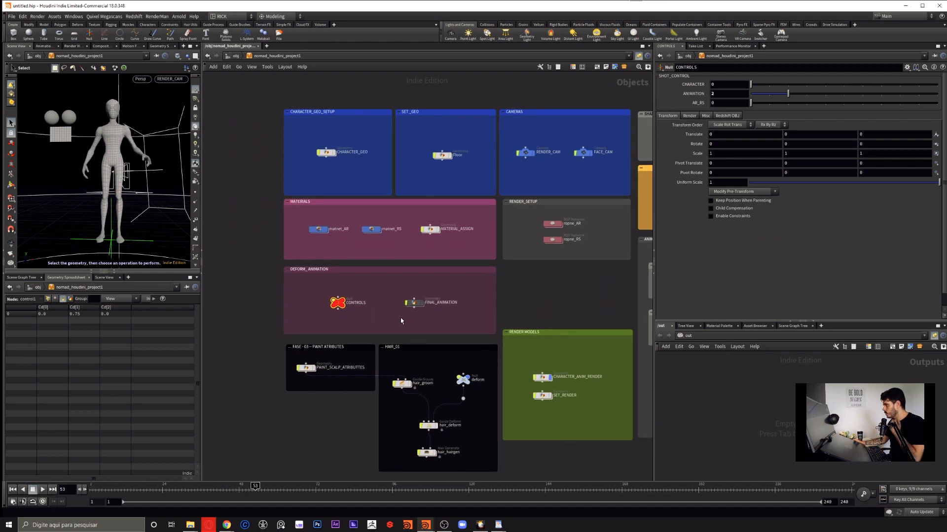
{"action": "double_click", "coordinate": [417, 305]}
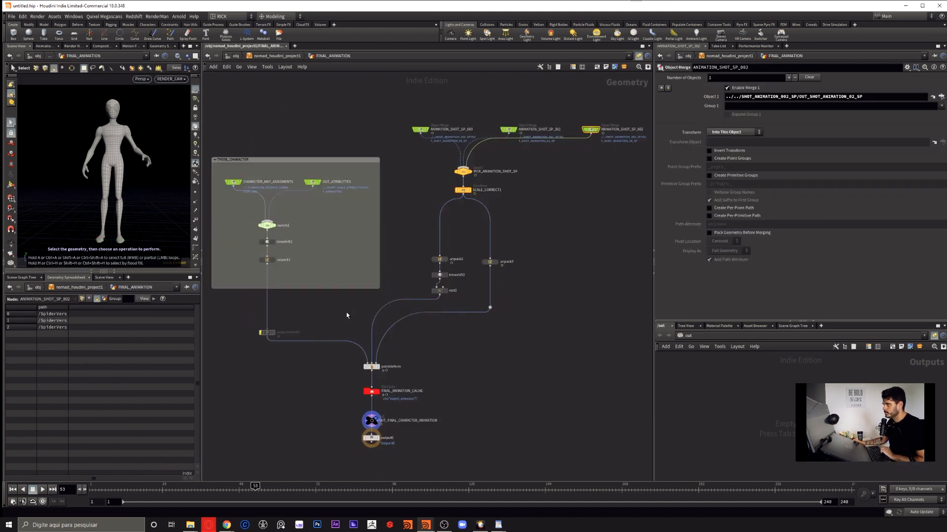
{"action": "scroll", "coordinate": [296, 345], "scroll_direction": "up", "scroll_amount": 5}
{"action": "left_click", "coordinate": [284, 331]}
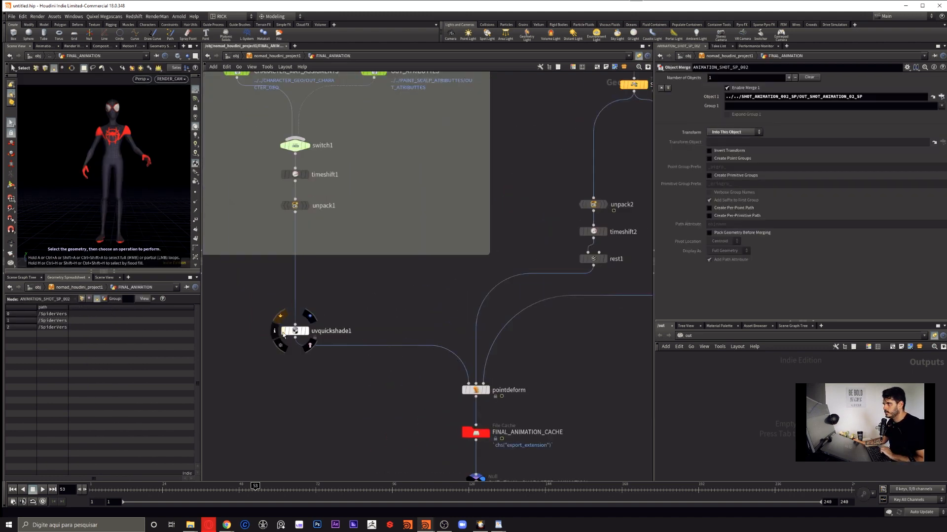
Inspect the parameters of uvquickshade1 and the CHARACTER_MAT_ASSIGMENTS object merge feeding it in FINAL_ANIMATION.
{"action": "left_click_drag", "start_coordinate": [295, 333], "coordinate": [295, 330]}
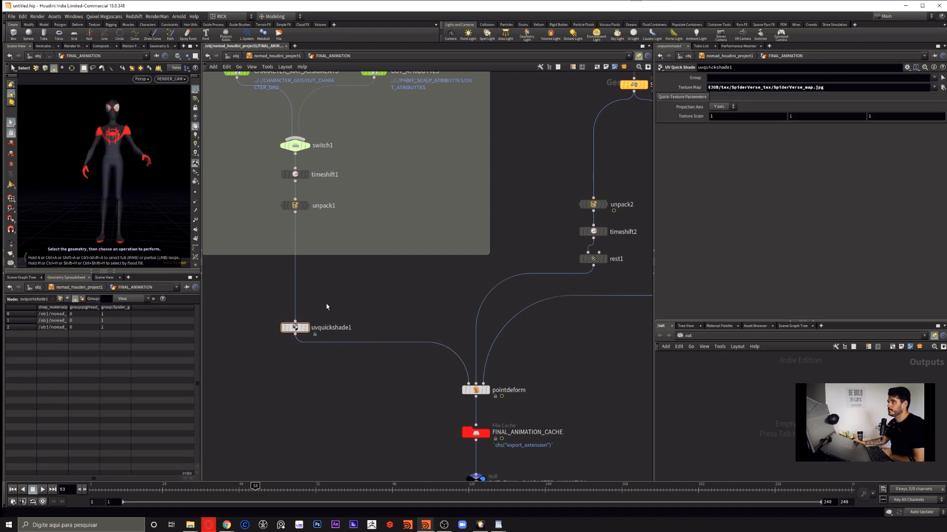
{"action": "middle_click_drag", "start_coordinate": [361, 308], "coordinate": [363, 378]}
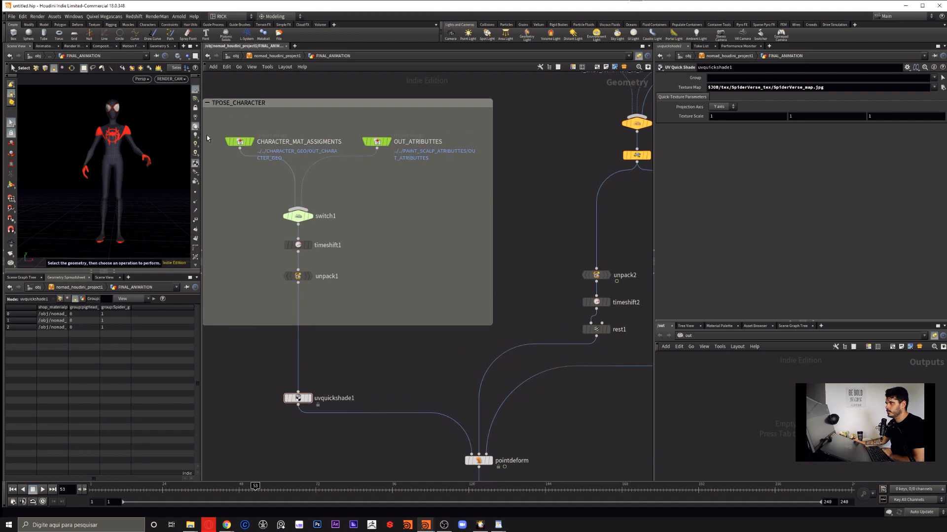
{"action": "left_click_drag", "start_coordinate": [236, 143], "coordinate": [230, 160]}
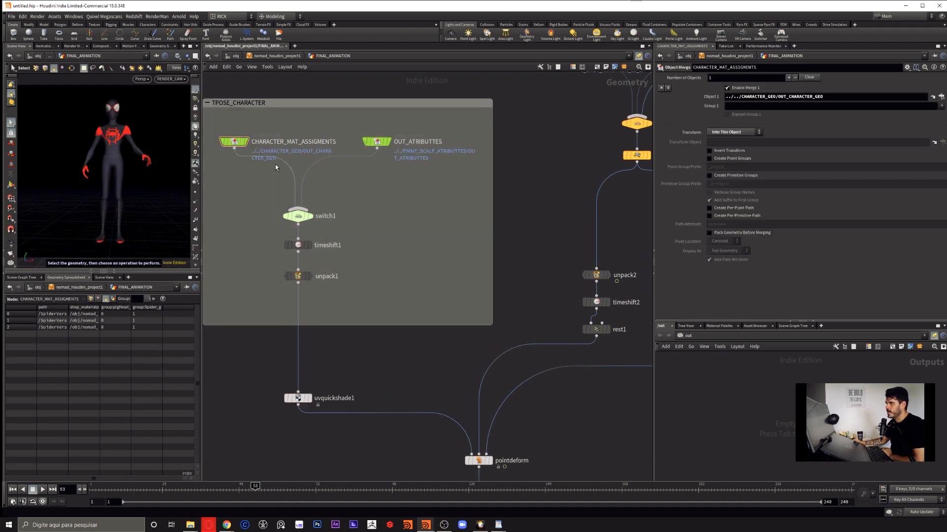
{"action": "middle_click_drag", "start_coordinate": [378, 381], "coordinate": [350, 350]}
{"action": "scroll", "coordinate": [553, 401], "scroll_direction": "down", "scroll_amount": 1}
{"action": "middle_click_drag", "start_coordinate": [553, 401], "coordinate": [465, 416]}
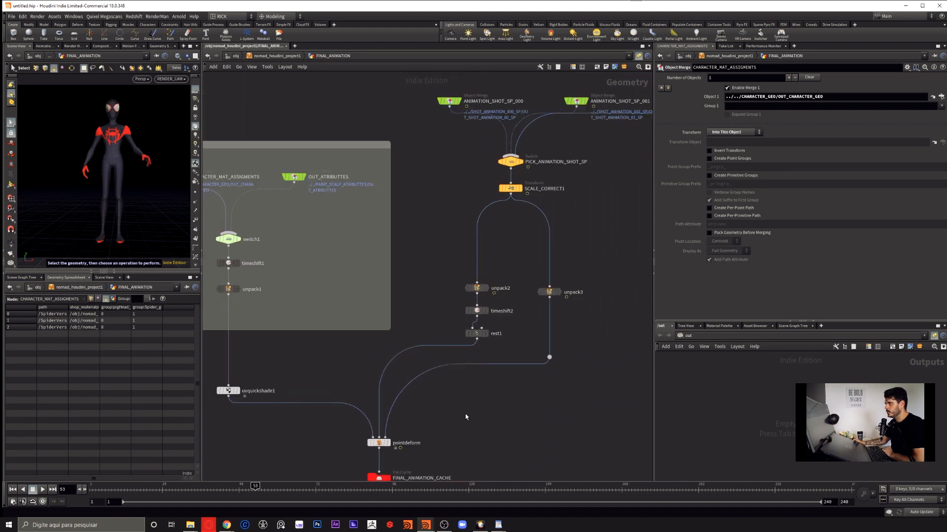
Display ANIMATION_SHOT_SP_000, ANIMATION_SHOT_SP_001 and SCALE_CORRECT1 in turn, and inspect SCALE_CORRECT1's parameters.
{"action": "key", "text": "r"}
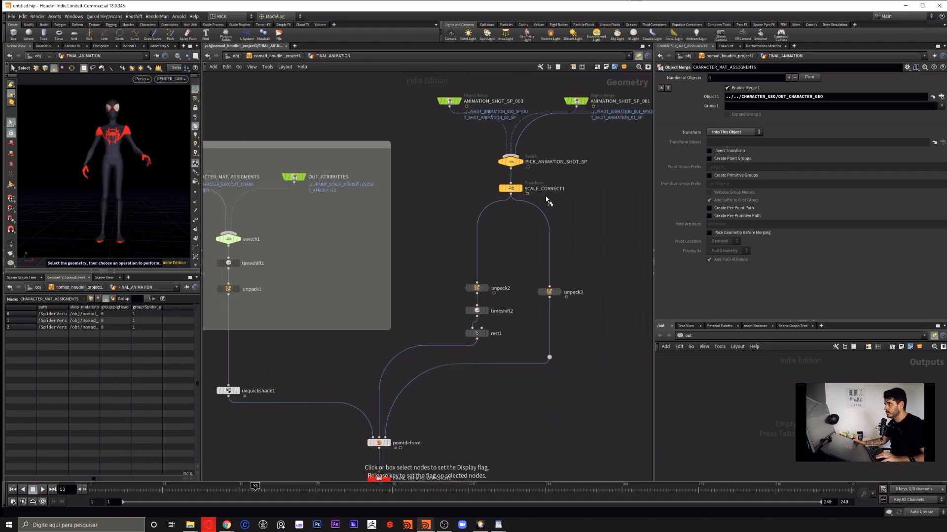
{"action": "left_click", "coordinate": [510, 188]}
{"action": "left_click", "coordinate": [449, 101]}
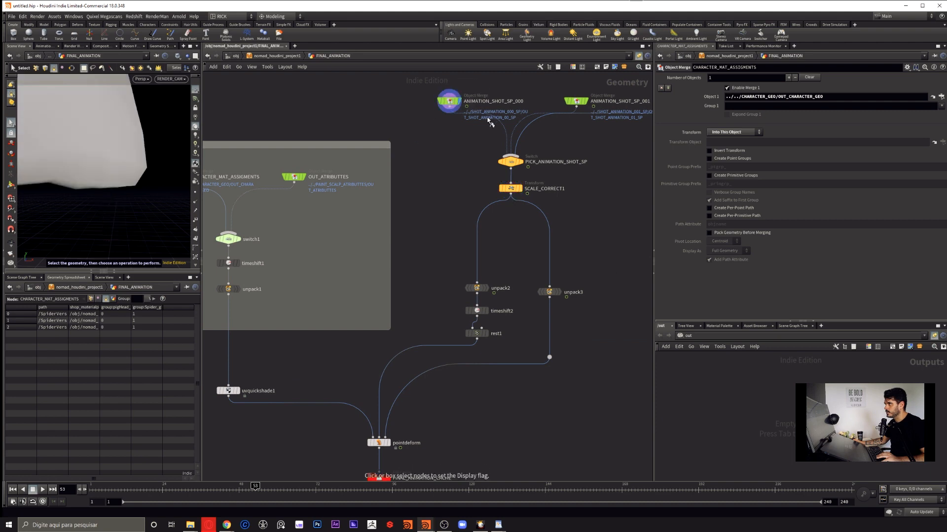
{"action": "left_click", "coordinate": [576, 101]}
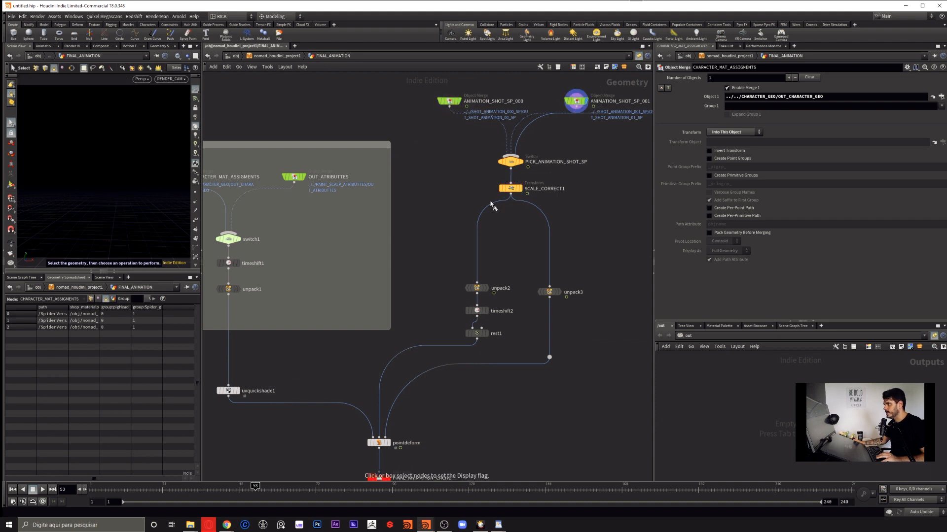
{"action": "left_click", "coordinate": [511, 188]}
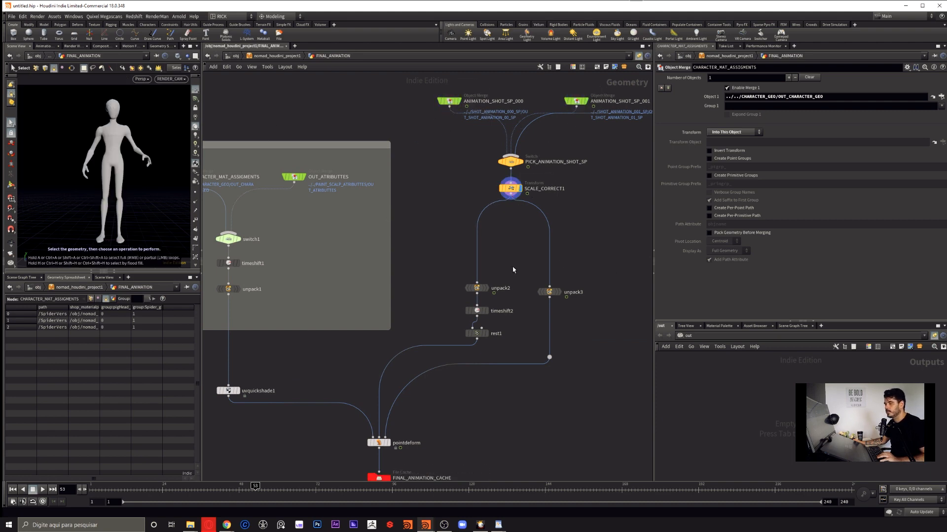
{"action": "left_click", "coordinate": [511, 188]}
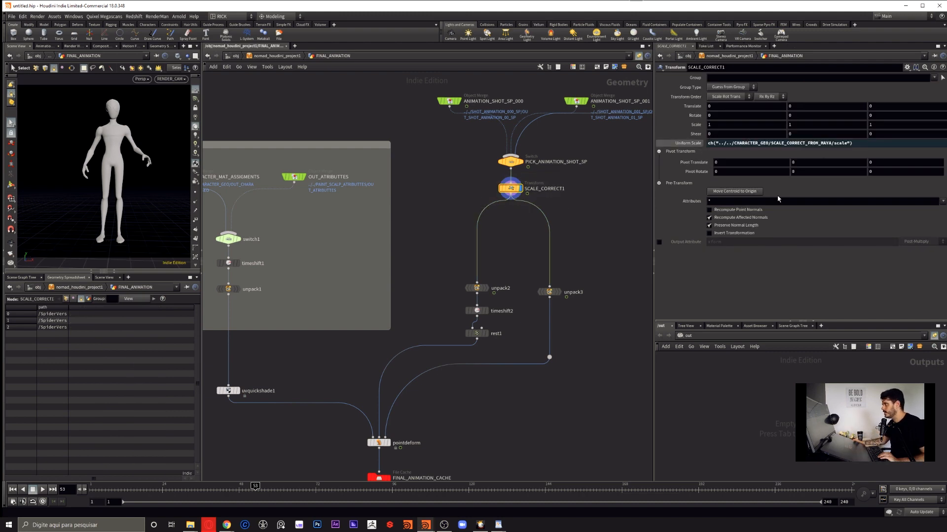
Compare the rest1, uvquickshade1 and pointdeform results in the viewport, leaving the display on pointdeform with its parameters shown.
{"action": "key", "text": "r"}
{"action": "left_click", "coordinate": [510, 333]}
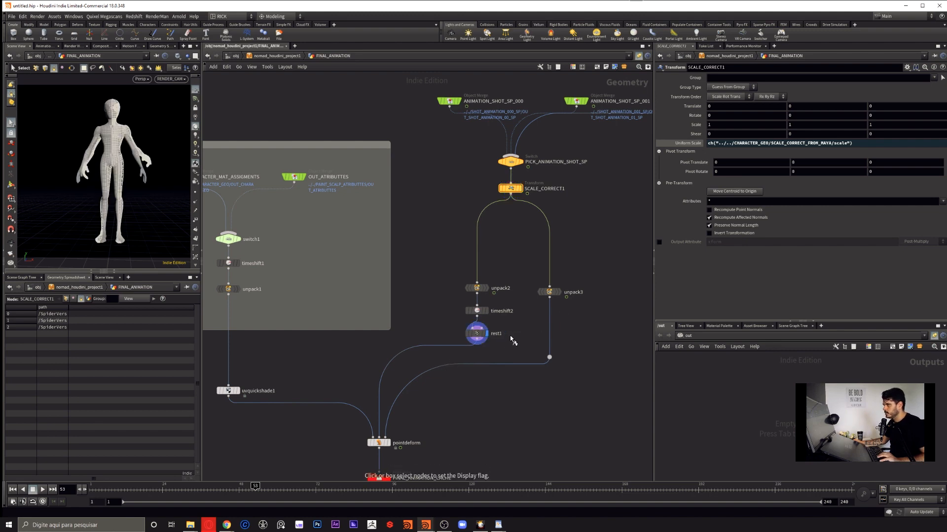
{"action": "left_click", "coordinate": [378, 442]}
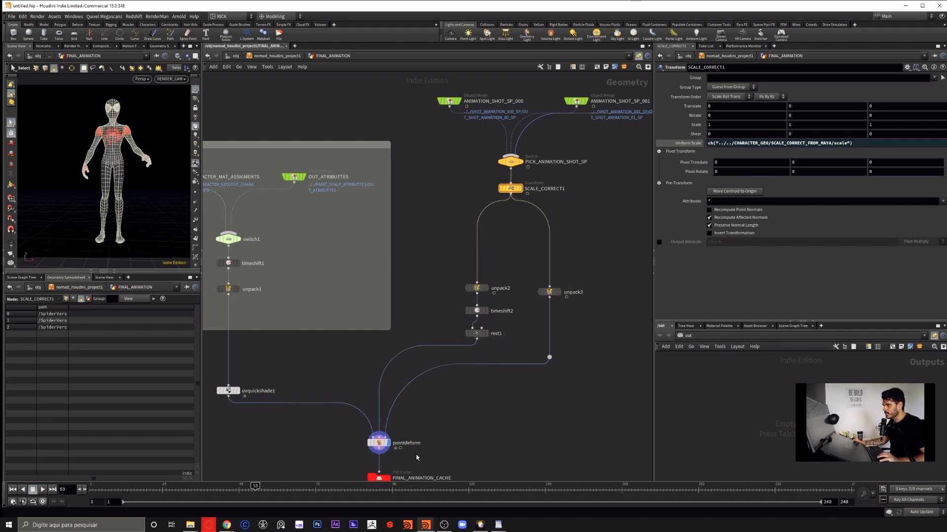
{"action": "middle_click_drag", "start_coordinate": [471, 442], "coordinate": [506, 306]}
{"action": "left_click", "coordinate": [414, 306]}
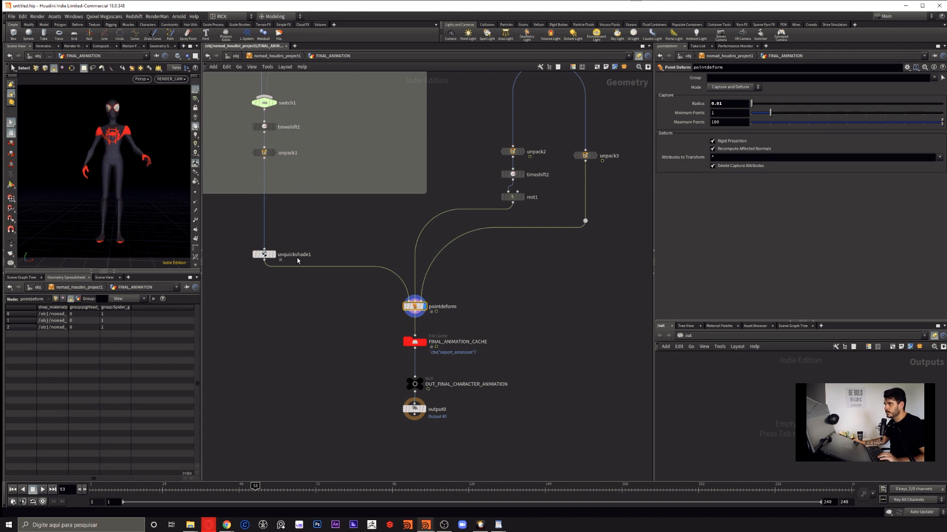
{"action": "left_click", "coordinate": [266, 254]}
{"action": "left_click", "coordinate": [264, 254]}
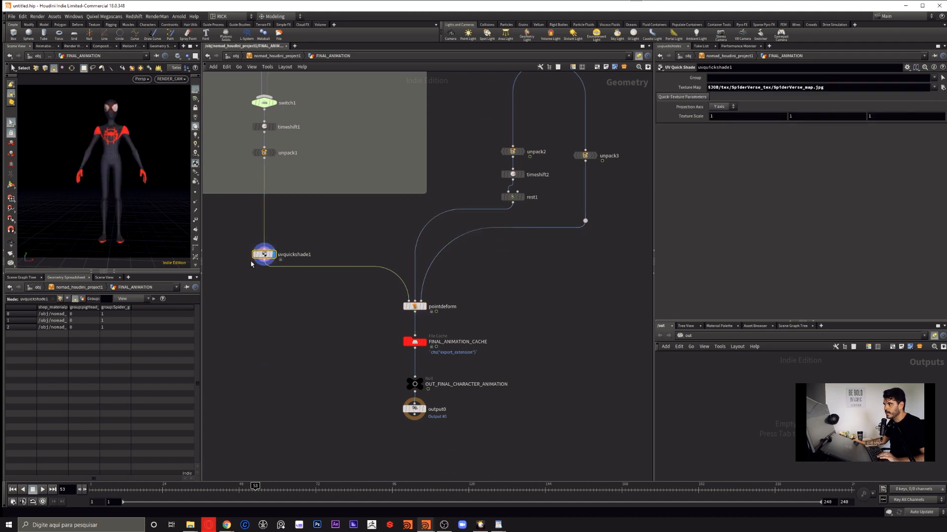
{"action": "left_click", "coordinate": [422, 306]}
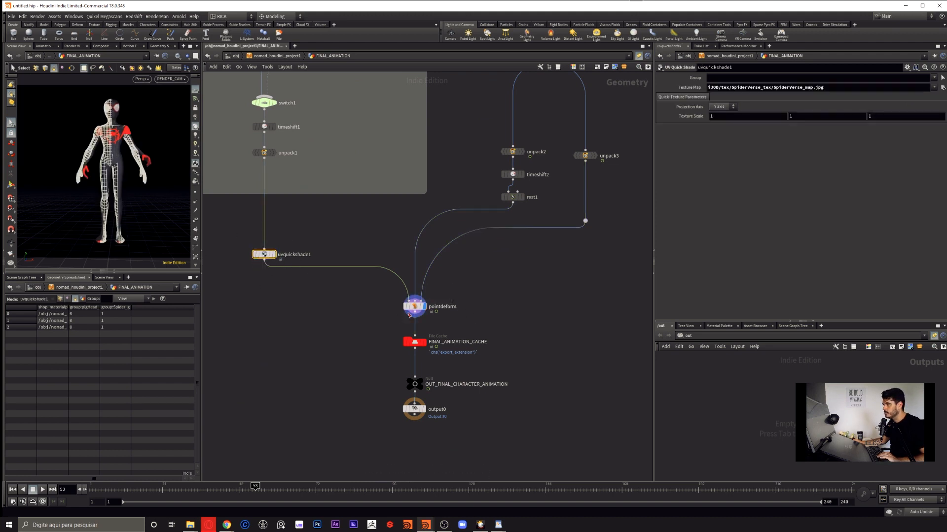
{"action": "left_click", "coordinate": [414, 306]}
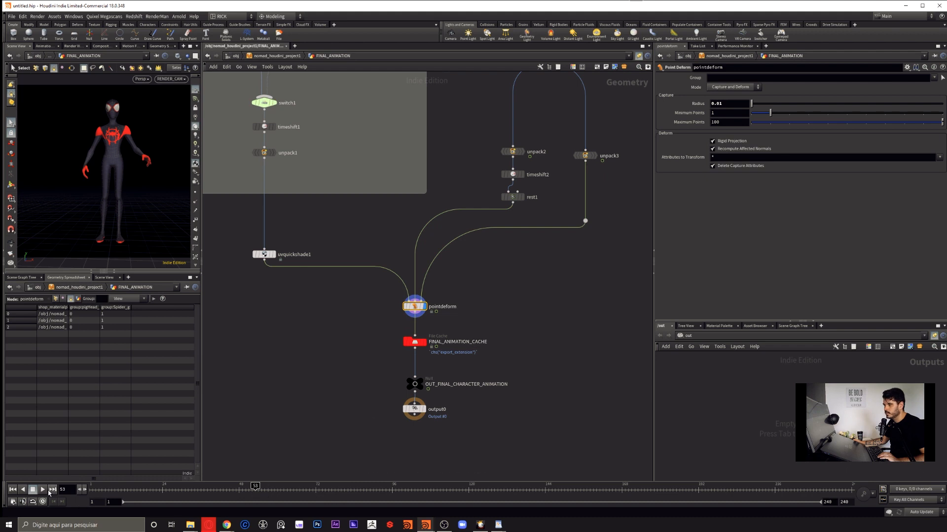
Play the deformed character's animation from the first frame and stop playback.
{"action": "left_click", "coordinate": [45, 490]}
{"action": "left_click", "coordinate": [33, 491]}
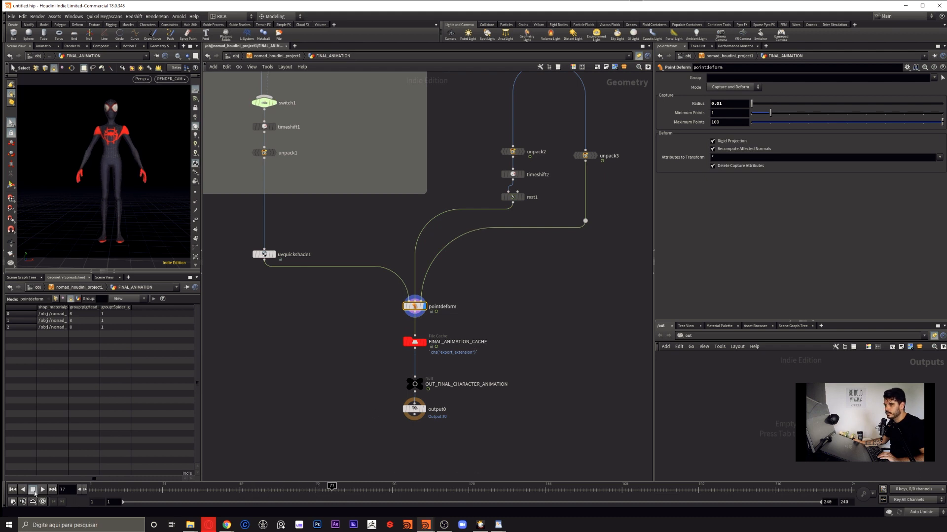
{"action": "left_click", "coordinate": [13, 490]}
{"action": "left_click", "coordinate": [43, 490]}
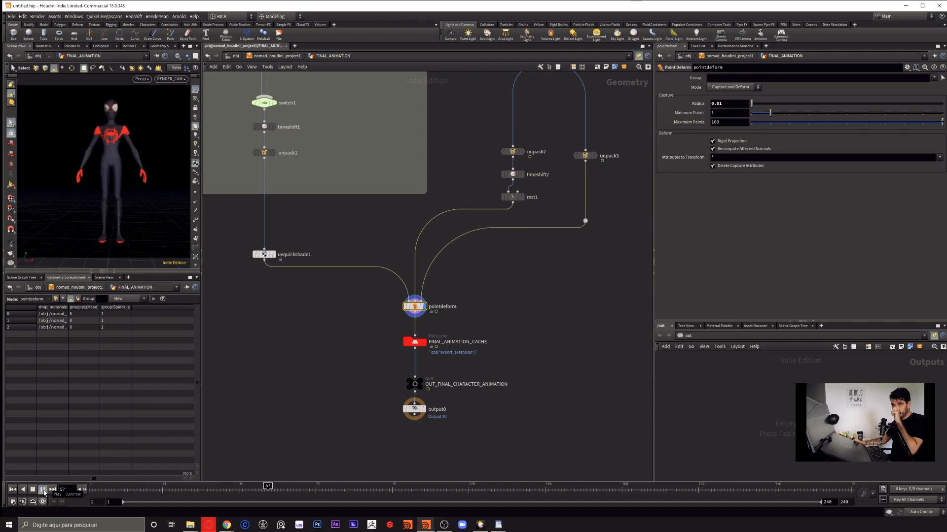
{"action": "left_click", "coordinate": [43, 490]}
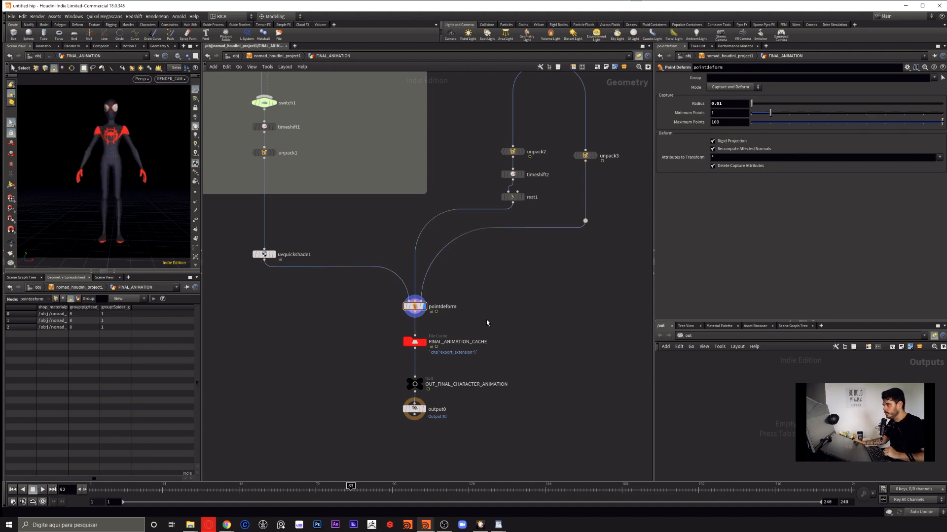
Return to the project level, enter CHARACTER_GEO, and display ALEMBIC_INPUT with its parameters shown.
{"action": "key", "text": "u"}
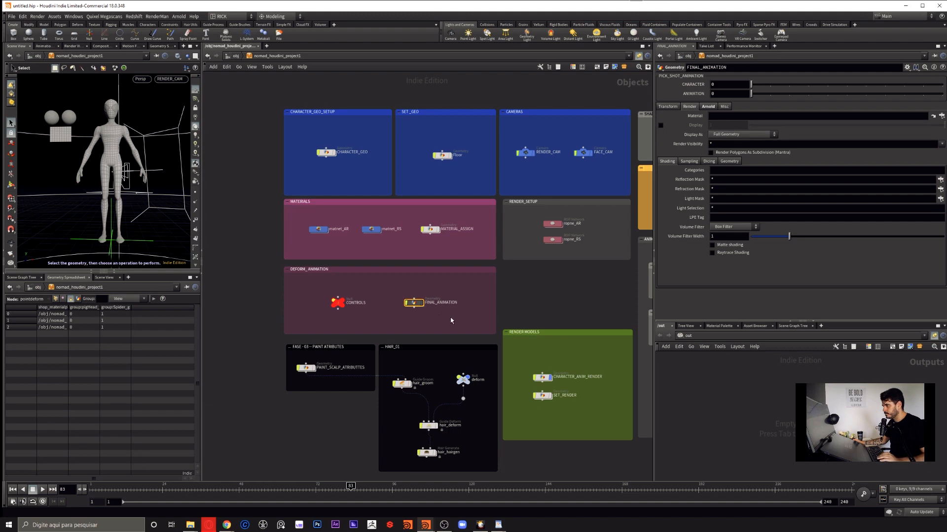
{"action": "middle_click_drag", "start_coordinate": [438, 319], "coordinate": [440, 340]}
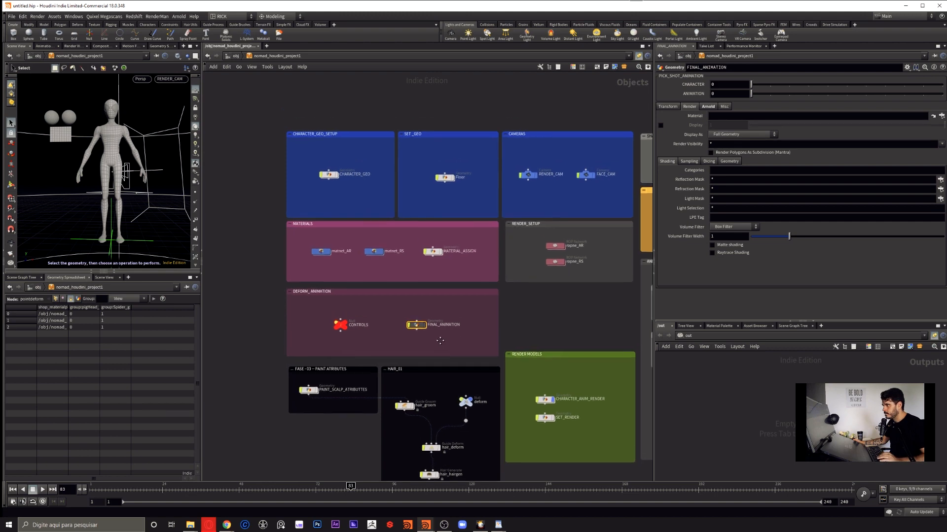
{"action": "double_click", "coordinate": [328, 175]}
{"action": "middle_click_drag", "start_coordinate": [369, 183], "coordinate": [412, 393]}
{"action": "middle_click_drag", "start_coordinate": [493, 180], "coordinate": [522, 378]}
{"action": "middle_click_drag", "start_coordinate": [466, 161], "coordinate": [467, 168]}
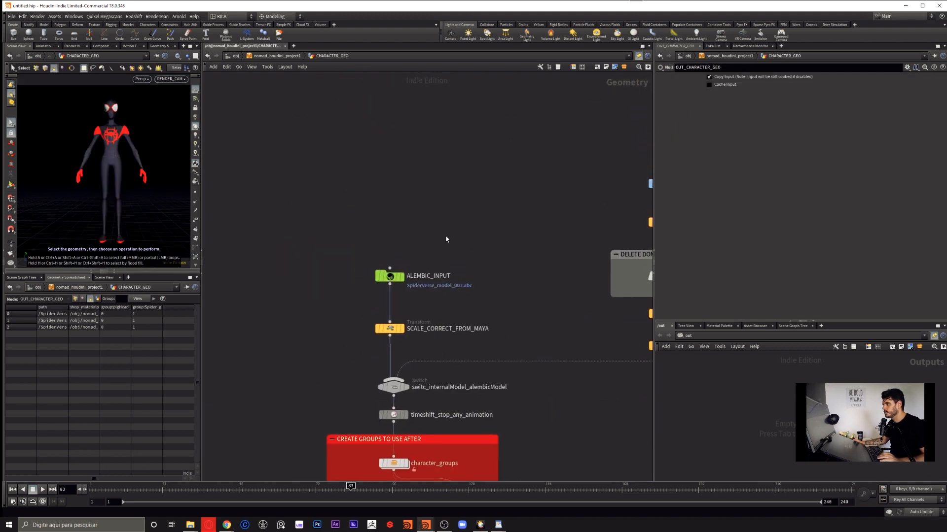
{"action": "key", "text": "r"}
{"action": "left_click", "coordinate": [381, 279]}
{"action": "left_click", "coordinate": [380, 280]}
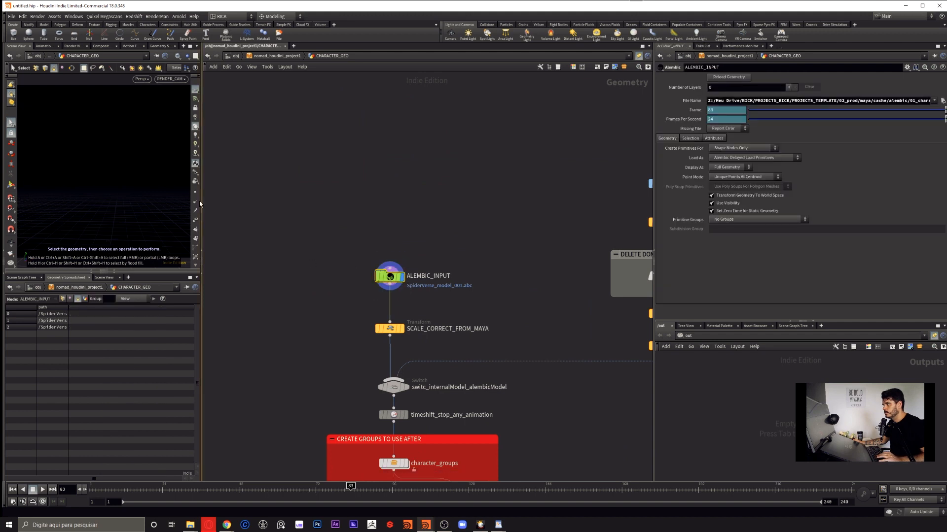
Frame the ALEMBIC_INPUT model in the viewport and make the viewport pane taller.
{"action": "key", "text": "space+g"}
{"action": "left_click_drag", "start_coordinate": [102, 175], "coordinate": [138, 166]}
{"action": "left_click_drag", "start_coordinate": [148, 272], "coordinate": [150, 369]}
{"action": "scroll", "coordinate": [150, 253], "scroll_direction": "up", "scroll_amount": 2}
{"action": "left_click_drag", "start_coordinate": [150, 254], "coordinate": [118, 268]}
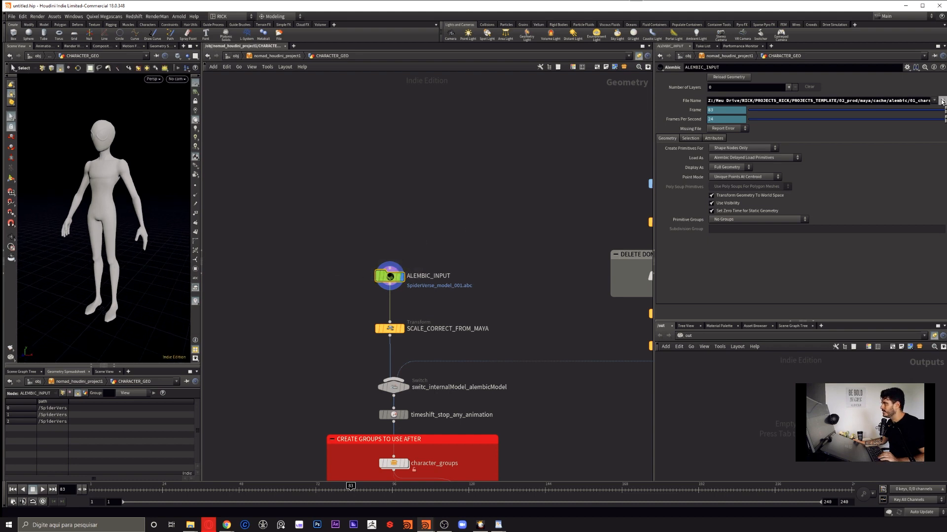
Load SpiderVerse_T_pose_GORDINHO_001.abc as the ALEMBIC_INPUT file and view the model from another angle.
{"action": "left_click", "coordinate": [941, 101]}
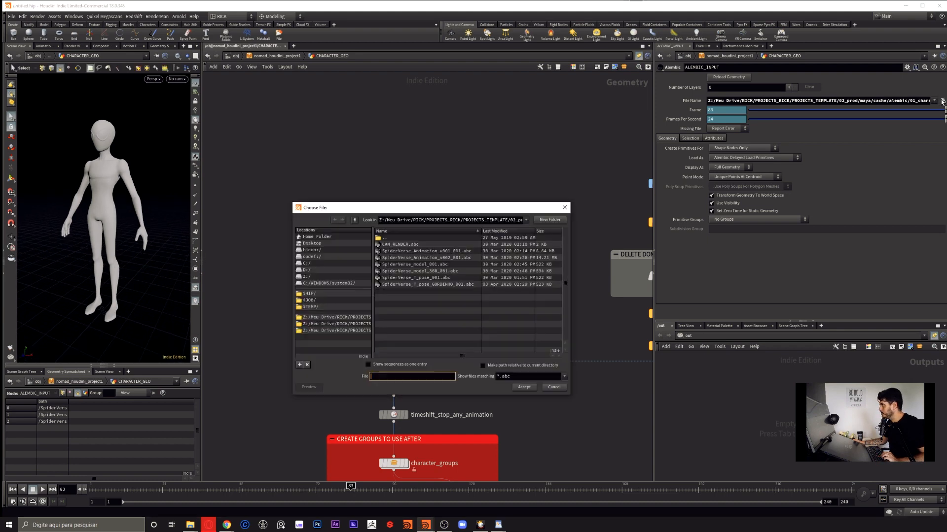
{"action": "left_click", "coordinate": [433, 285]}
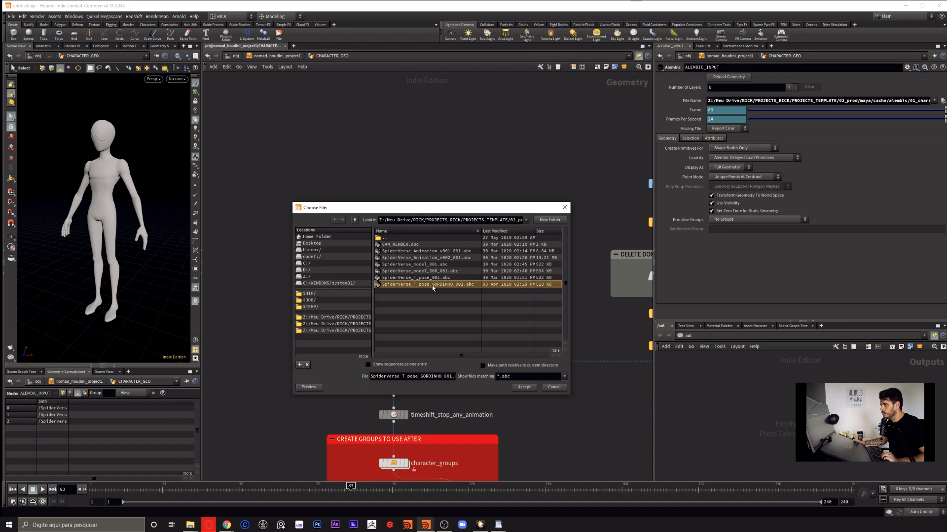
{"action": "left_click", "coordinate": [524, 387]}
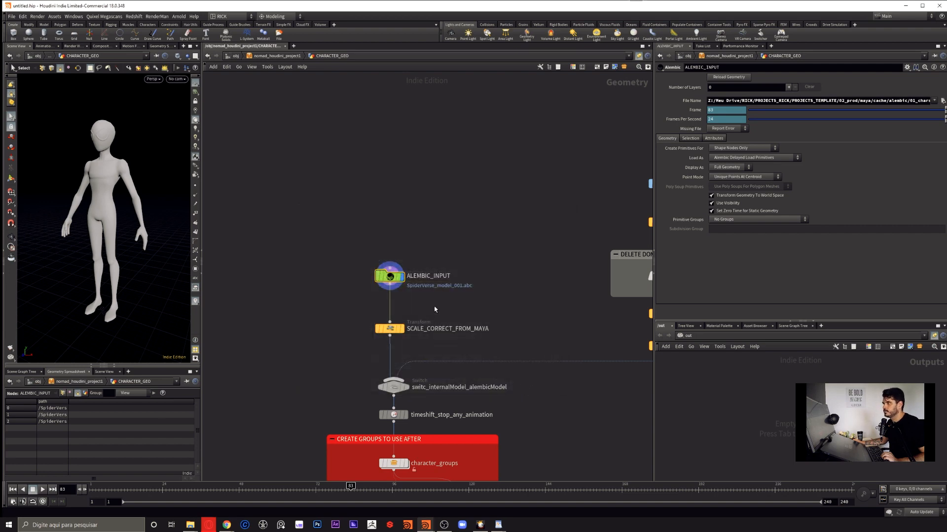
{"action": "mouse_move", "coordinate": [140, 215]}
{"action": "left_mouse_down", "text": "alt"}
{"action": "mouse_move", "coordinate": [66, 214]}
{"action": "mouse_move", "coordinate": [127, 226]}
{"action": "left_mouse_up", "text": "alt"}
Examine the CHARACTER_GEO network from the character_groups node down to the character geometry cache and output nodes.
{"action": "middle_click_drag", "start_coordinate": [507, 287], "coordinate": [480, 223], "text": "alt"}
{"action": "right_click_drag", "start_coordinate": [473, 213], "coordinate": [503, 319], "text": "alt"}
{"action": "scroll", "coordinate": [458, 346], "scroll_direction": "up", "scroll_amount": 2}
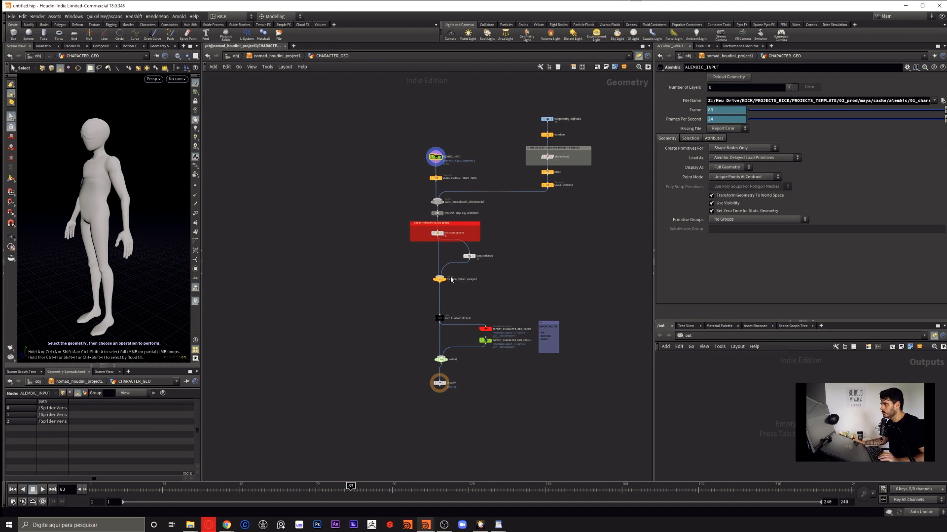
{"action": "scroll", "coordinate": [439, 241], "scroll_direction": "up", "scroll_amount": 4}
{"action": "scroll", "coordinate": [437, 225], "scroll_direction": "up", "scroll_amount": 2}
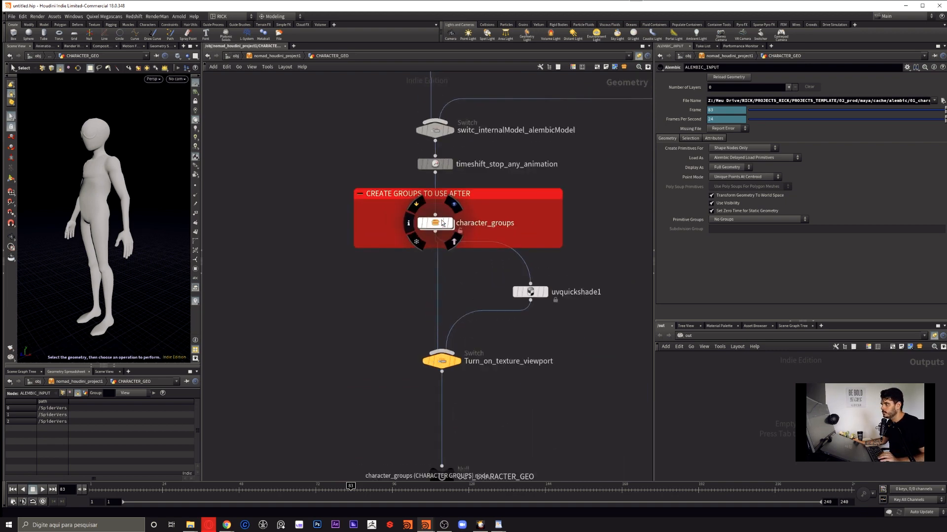
{"action": "left_click", "coordinate": [436, 224]}
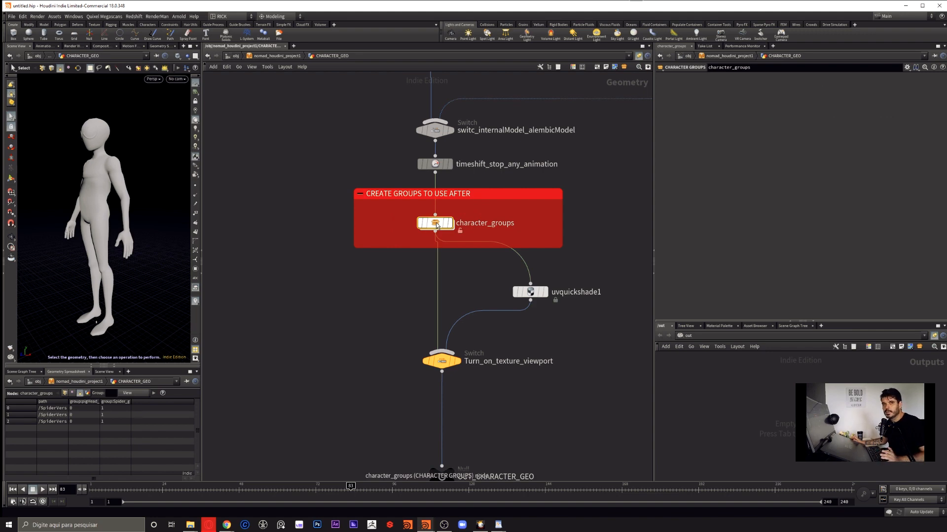
{"action": "scroll", "coordinate": [526, 344], "scroll_direction": "down", "scroll_amount": 1}
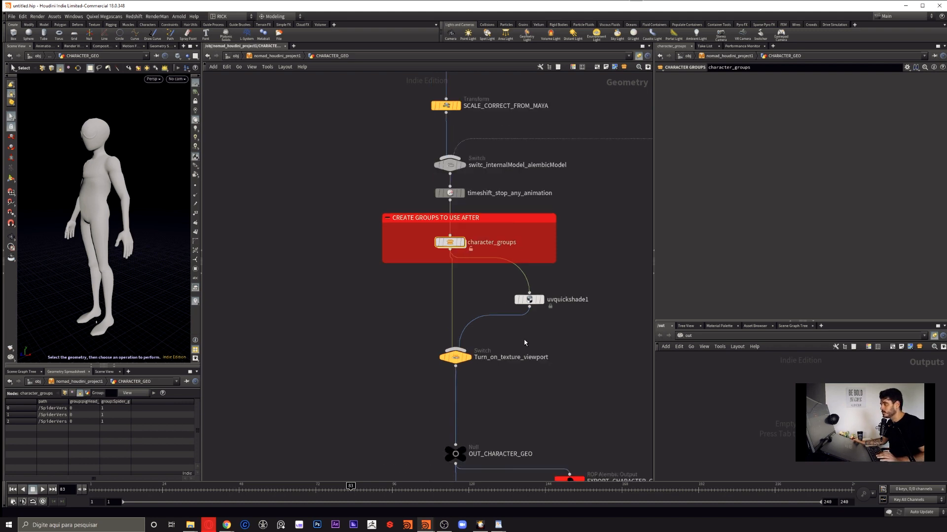
{"action": "middle_click_drag", "start_coordinate": [520, 341], "coordinate": [465, 207]}
{"action": "middle_click_drag", "start_coordinate": [455, 348], "coordinate": [460, 272]}
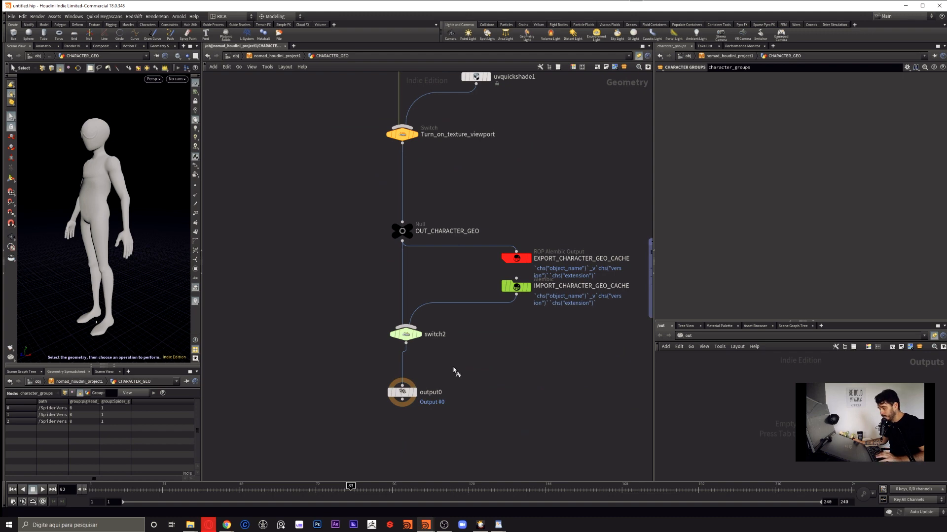
Set the display flag on OUT_CHARACTER_GEO and turn the view to the front of the textured character.
{"action": "key", "text": "r"}
{"action": "left_click_drag", "start_coordinate": [446, 377], "coordinate": [402, 444]}
{"action": "key", "text": "r"}
{"action": "left_click_drag", "start_coordinate": [435, 209], "coordinate": [366, 263]}
{"action": "key", "text": "space+f"}
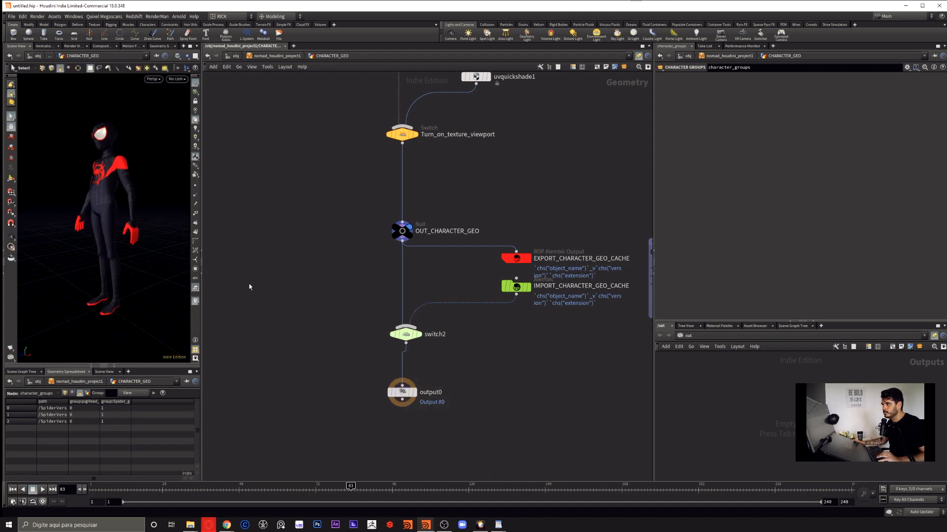
{"action": "left_click_drag", "start_coordinate": [121, 225], "coordinate": [142, 228], "text": "alt"}
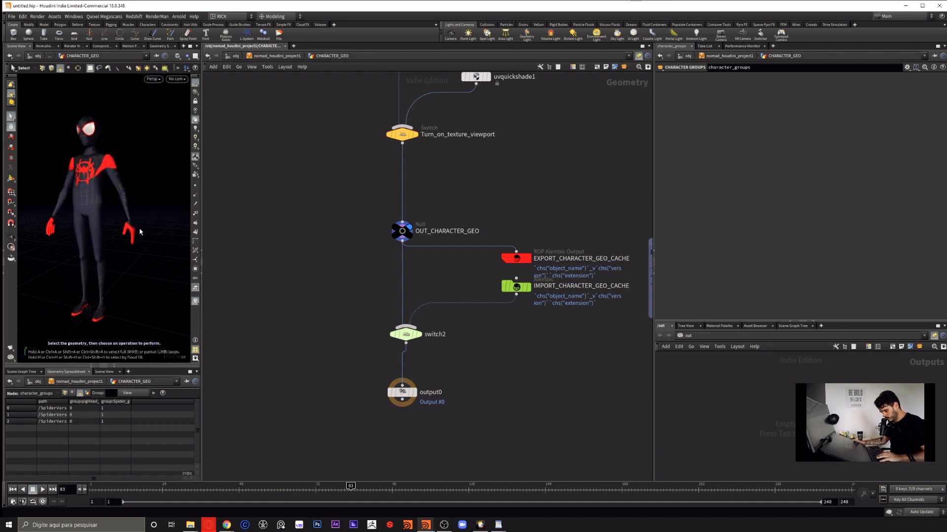
Set the viewport background color scheme to Light in the display options.
{"action": "key", "text": "d"}
{"action": "left_click", "coordinate": [178, 157]}
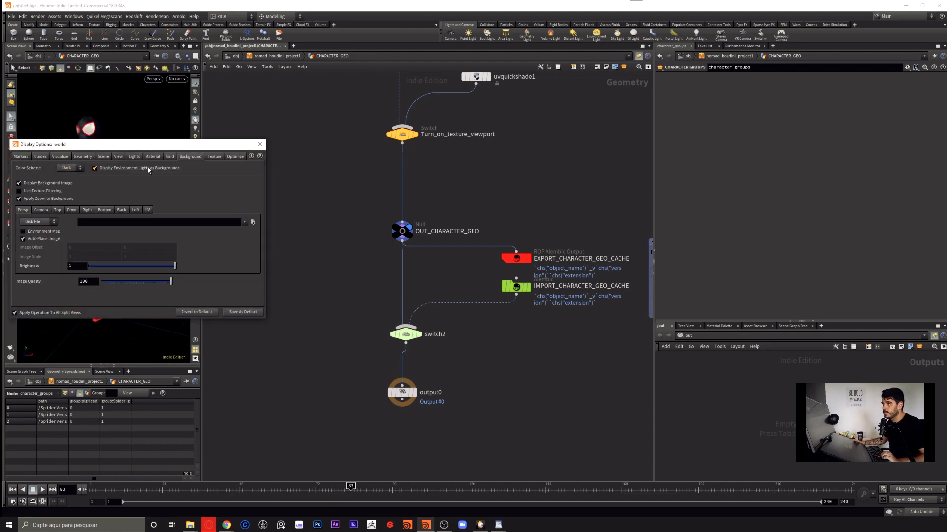
{"action": "left_click", "coordinate": [69, 168]}
{"action": "left_click", "coordinate": [68, 178]}
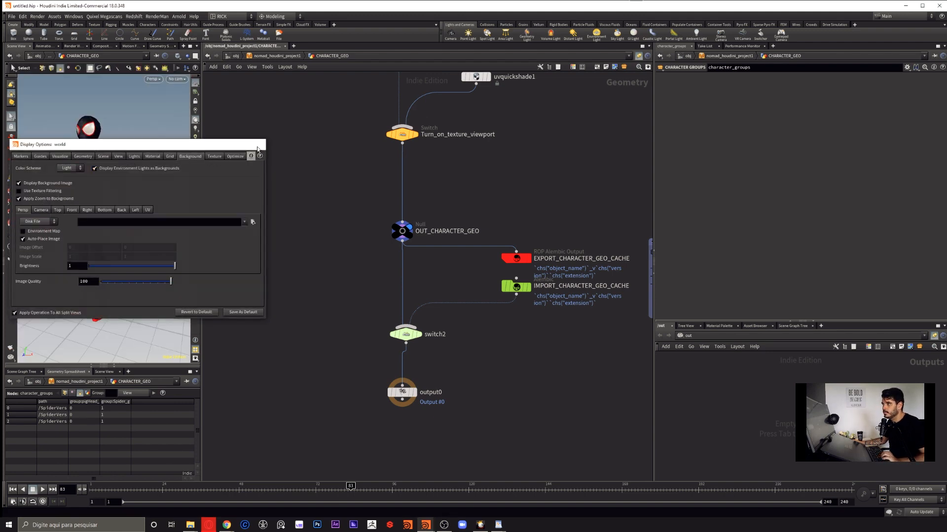
Close the display options and open the FINAL_ANIMATION network from the project's object level.
{"action": "left_click", "coordinate": [258, 148]}
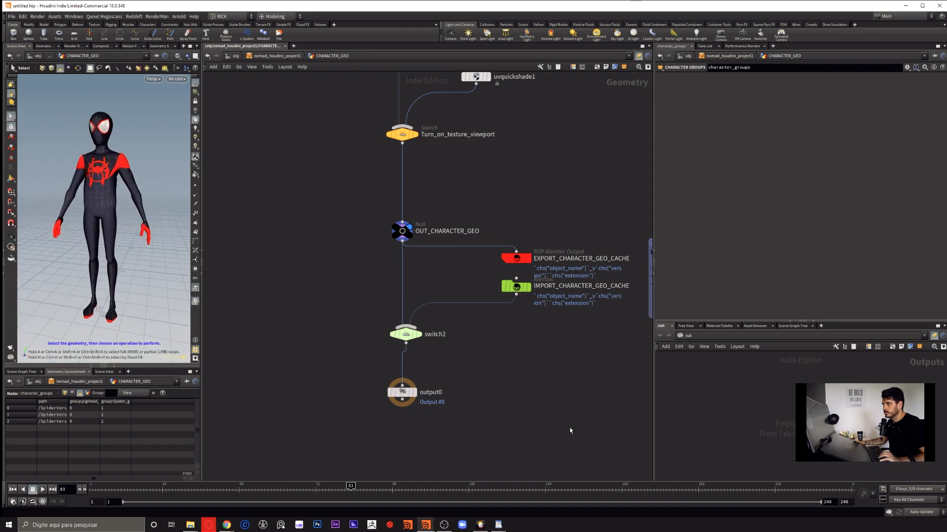
{"action": "key", "text": "u"}
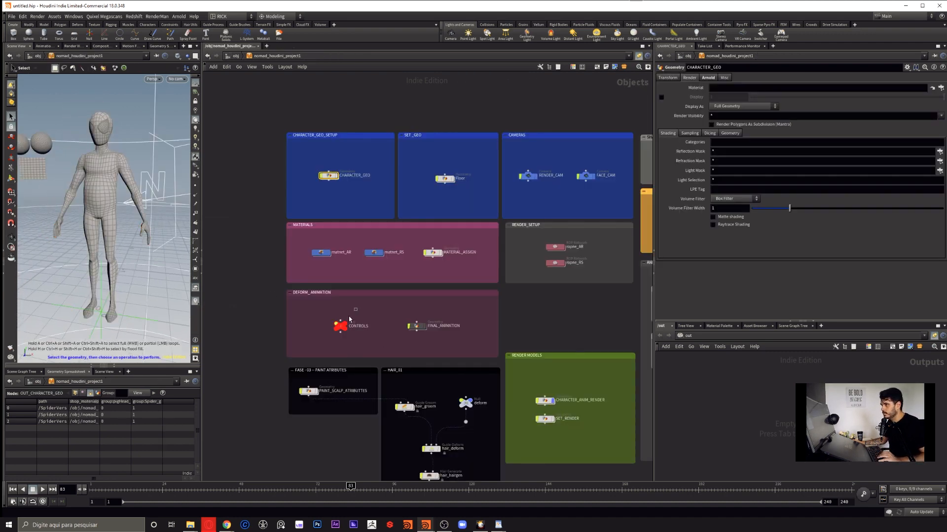
{"action": "left_click", "coordinate": [340, 325]}
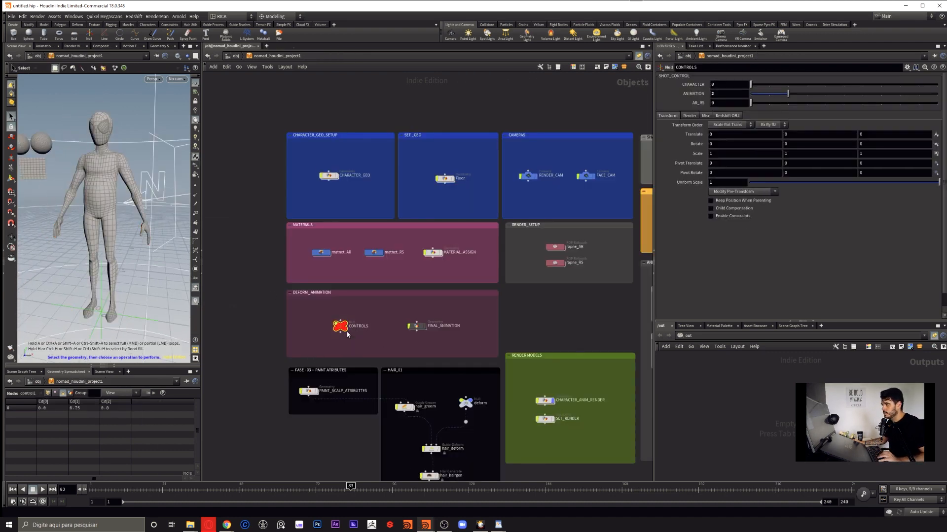
{"action": "left_click", "coordinate": [422, 328]}
{"action": "double_click", "coordinate": [421, 329]}
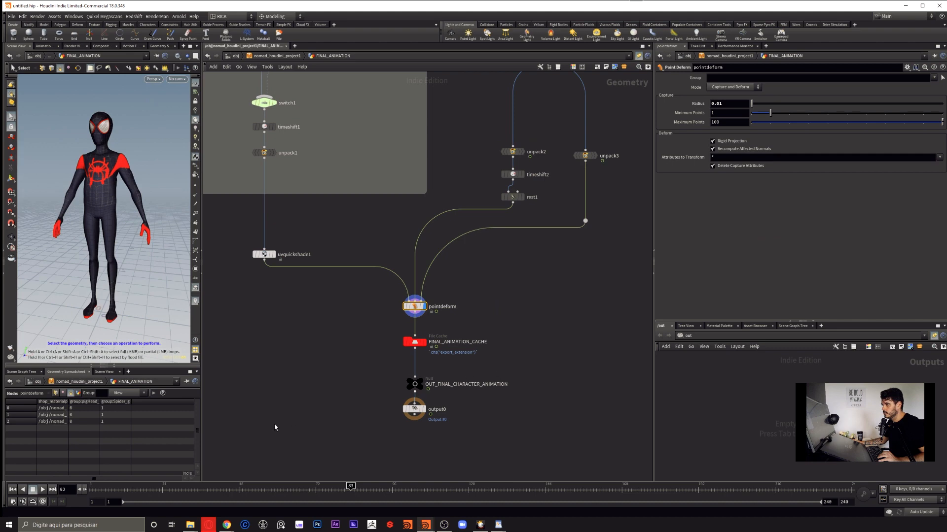
Play the deformed character's animation from the first frame, then scrub to frame 45 to check the pose.
{"action": "left_click", "coordinate": [12, 491]}
{"action": "left_click", "coordinate": [42, 490]}
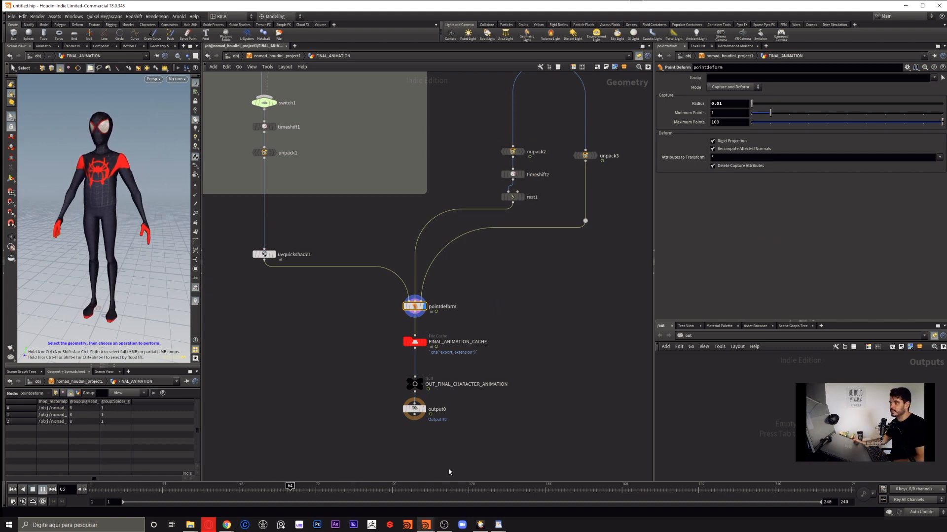
{"action": "left_click", "coordinate": [42, 490]}
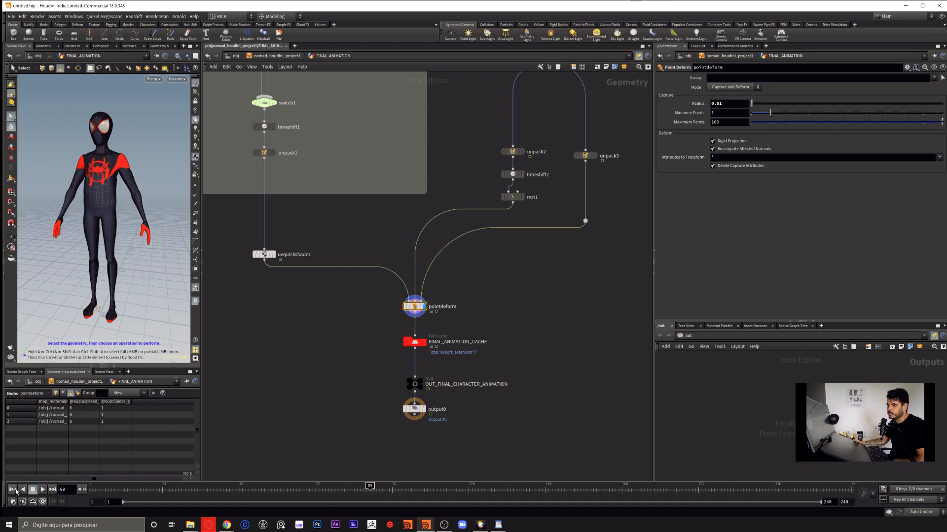
{"action": "left_click", "coordinate": [12, 491]}
{"action": "left_click", "coordinate": [43, 490]}
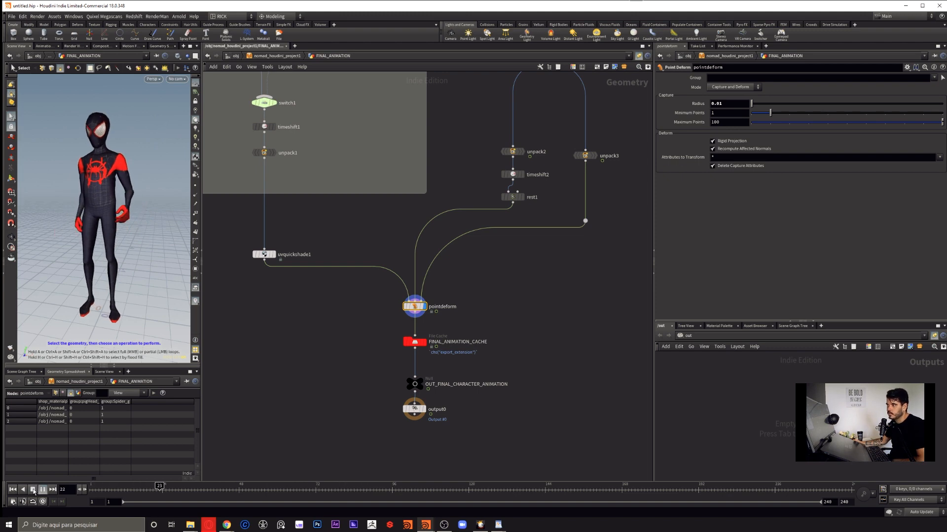
{"action": "left_click", "coordinate": [34, 491]}
{"action": "left_click_drag", "start_coordinate": [154, 490], "coordinate": [227, 475]}
{"action": "mouse_move", "coordinate": [110, 212]}
{"action": "left_mouse_down", "text": "alt"}
{"action": "mouse_move", "coordinate": [163, 209]}
{"action": "mouse_move", "coordinate": [108, 212]}
{"action": "left_mouse_up", "text": "alt"}
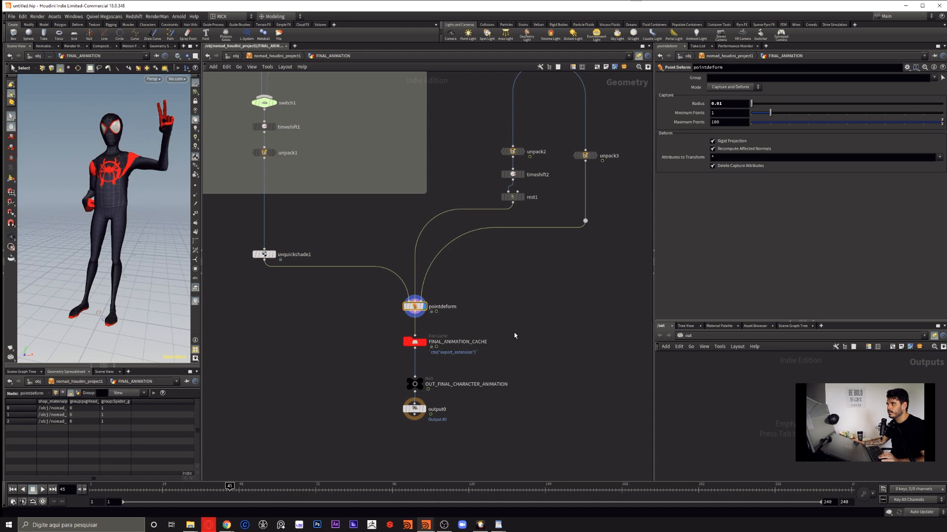
Inspect the ANIMATION_SHOT_SP_000 input and the SCALE_CORRECT1 transform that feed the point deform.
{"action": "scroll", "coordinate": [594, 133], "scroll_direction": "down", "scroll_amount": 2}
{"action": "left_click_drag", "start_coordinate": [594, 134], "coordinate": [536, 298], "text": "alt"}
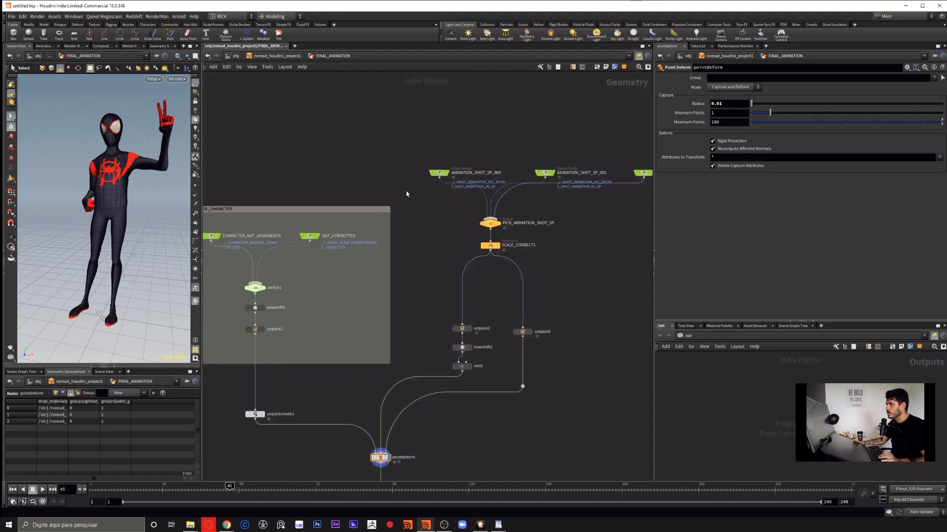
{"action": "left_click", "coordinate": [446, 172]}
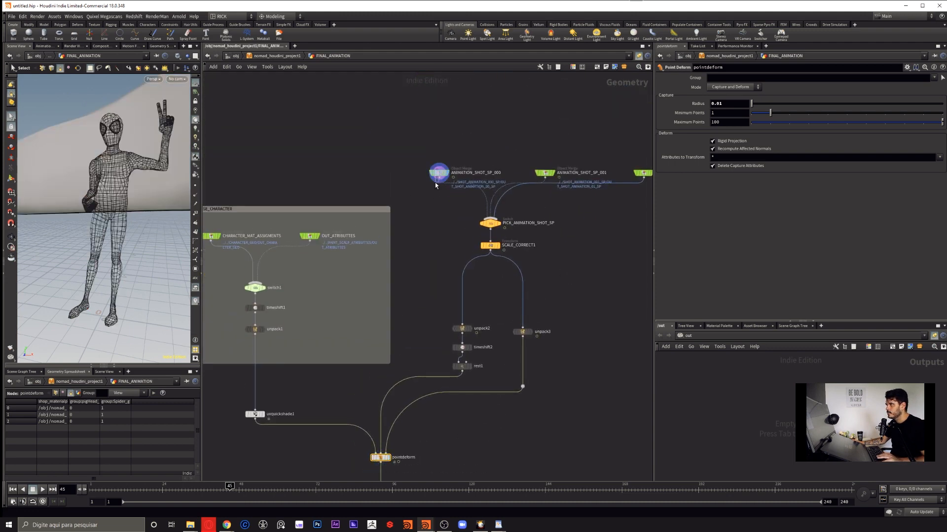
{"action": "left_click", "coordinate": [437, 176]}
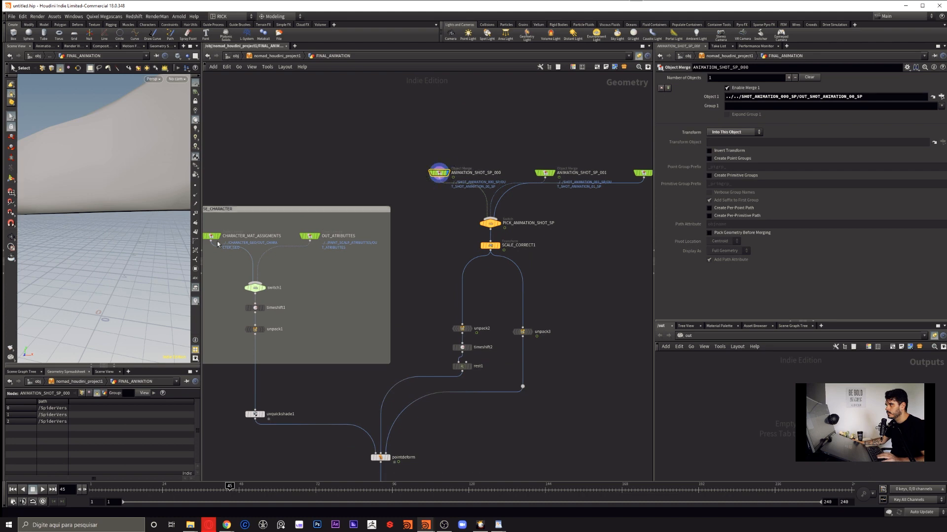
{"action": "left_click", "coordinate": [489, 249]}
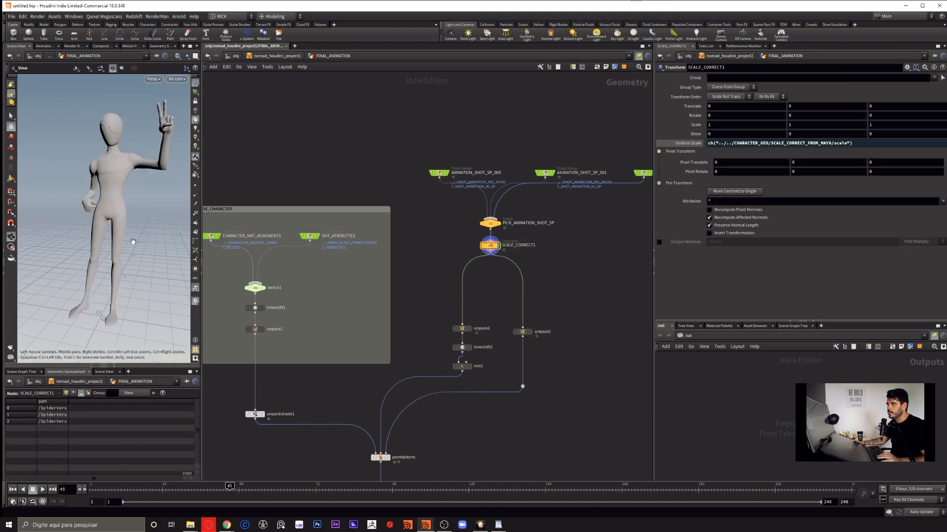
{"action": "middle_click_drag", "start_coordinate": [459, 437], "coordinate": [501, 310]}
{"action": "scroll", "coordinate": [500, 310], "scroll_direction": "down", "scroll_amount": 2}
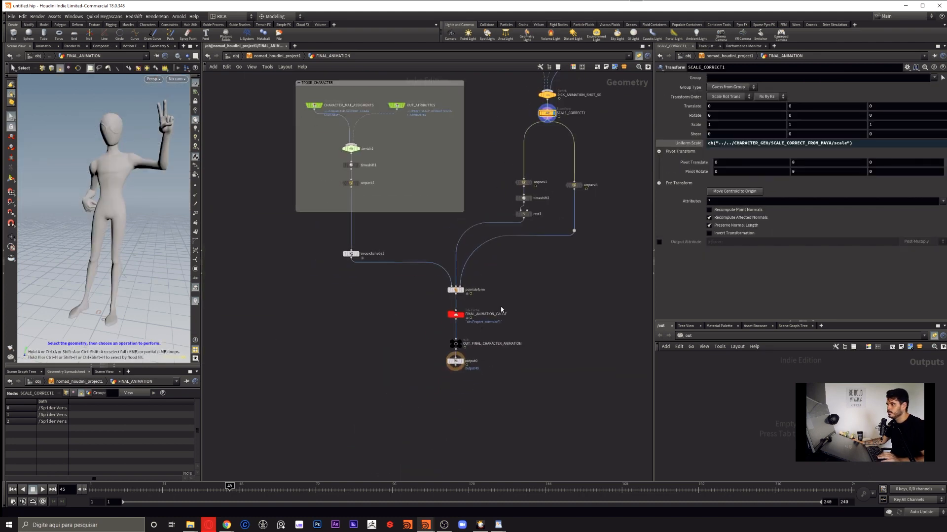
Move the animation to frame 38 and set the display flag on OUT_FINAL_CHARACTER_ANIMATION.
{"action": "left_click", "coordinate": [461, 290]}
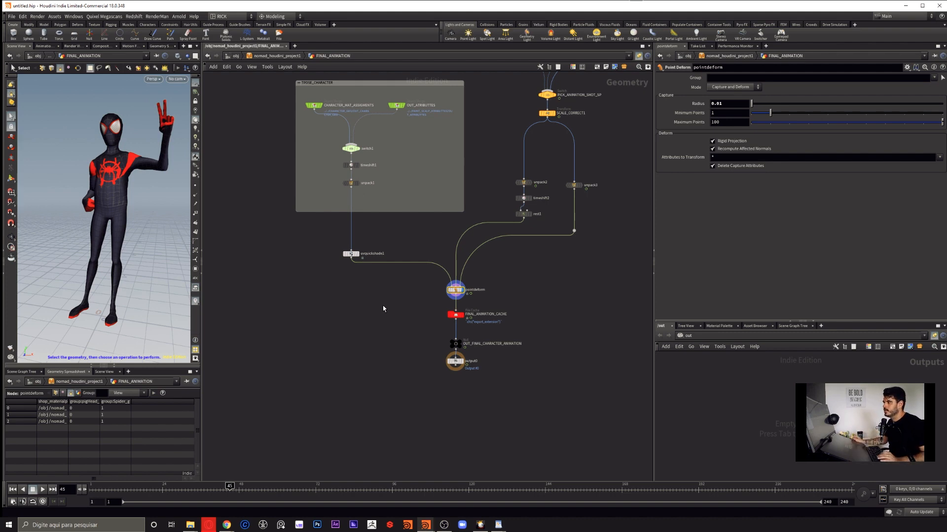
{"action": "left_click_drag", "start_coordinate": [124, 492], "coordinate": [208, 496]}
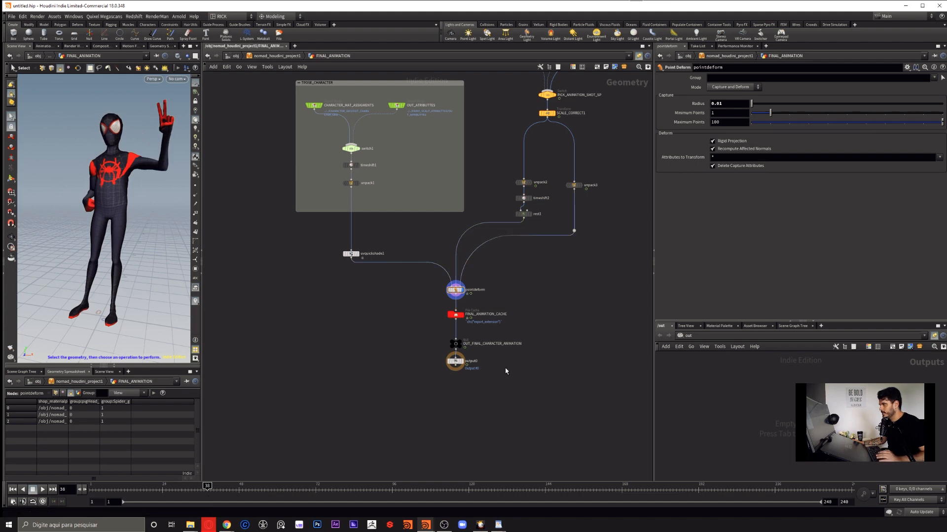
{"action": "key", "text": "r"}
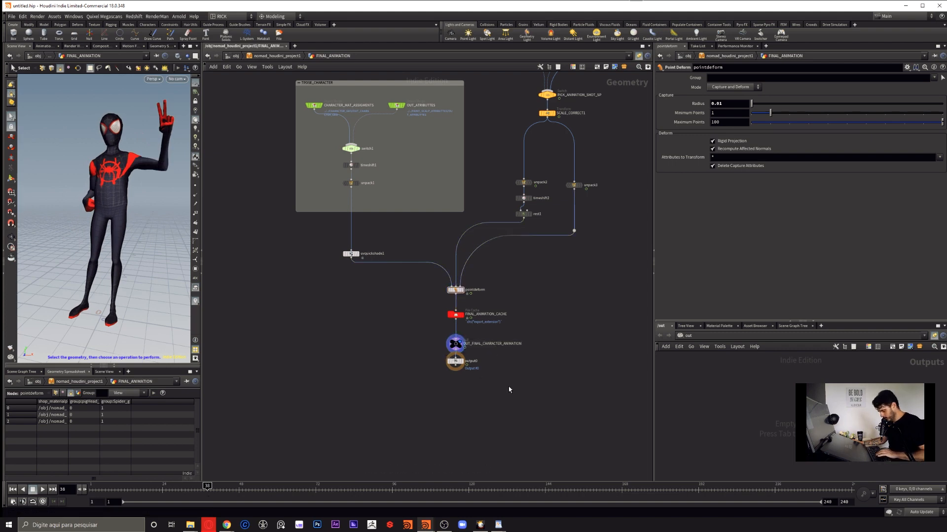
Bypass the uvquickshade1 node inside FINAL_ANIMATION and return to the project's object level.
{"action": "key", "text": "u"}
{"action": "double_click", "coordinate": [416, 328]}
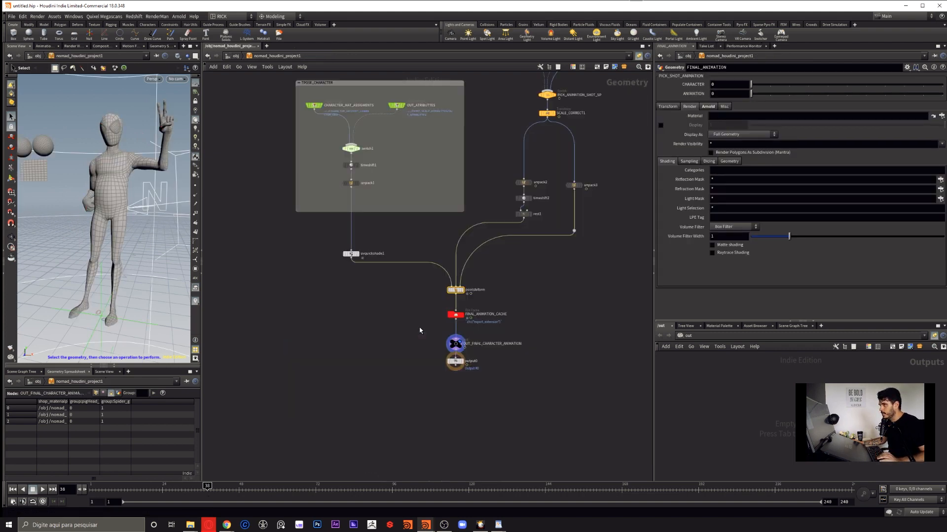
{"action": "key", "text": "b"}
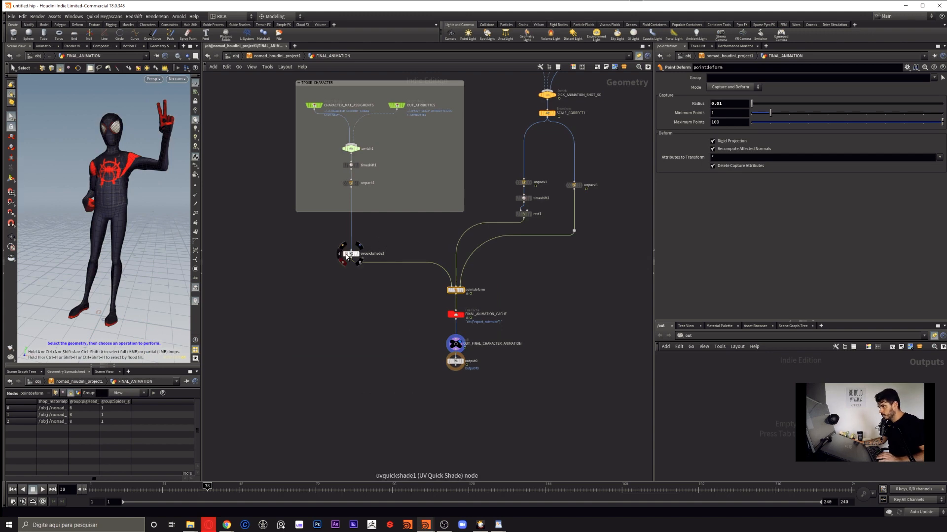
{"action": "key", "text": "u"}
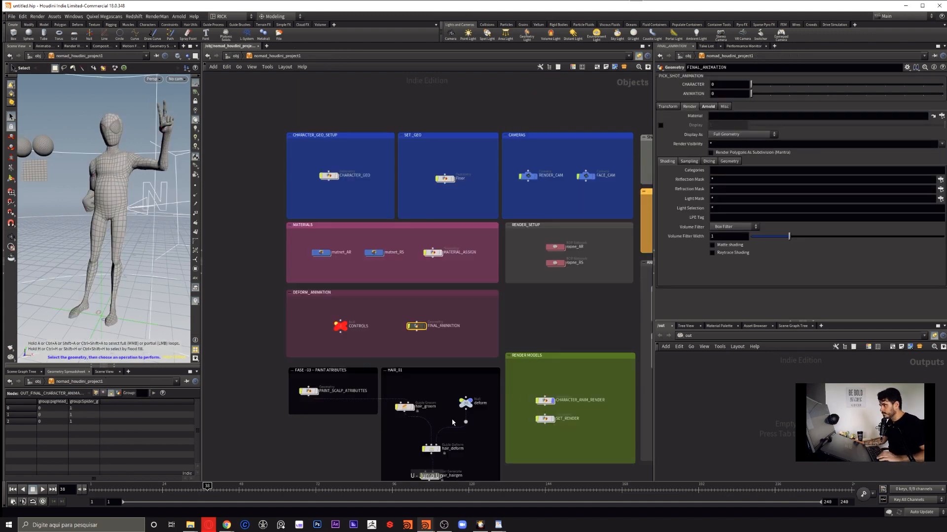
Move the RENDER MODELS network box up beneath RENDER_SETUP, level with the DEFORM_ANIMATION box.
{"action": "middle_click_drag", "start_coordinate": [454, 433], "coordinate": [434, 289]}
{"action": "middle_click_drag", "start_coordinate": [496, 350], "coordinate": [465, 402]}
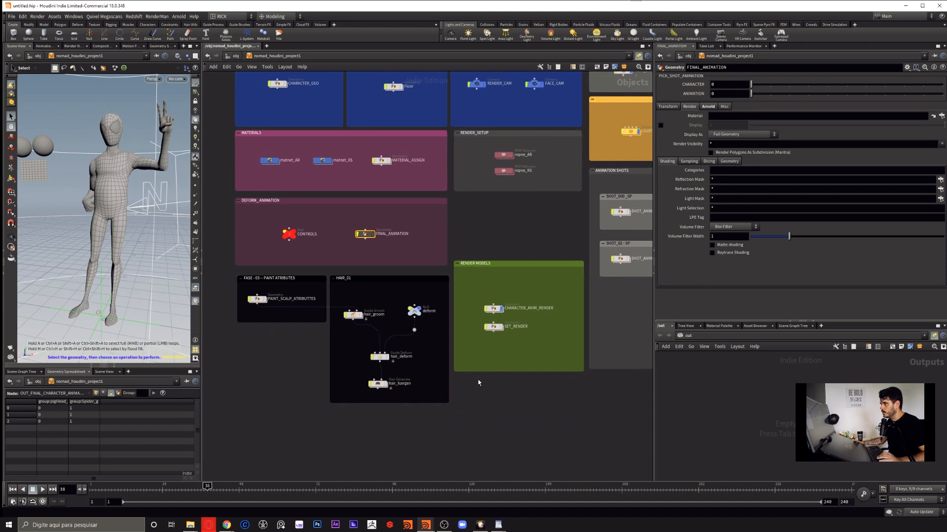
{"action": "left_click_drag", "start_coordinate": [514, 264], "coordinate": [513, 202]}
{"action": "middle_click_drag", "start_coordinate": [508, 339], "coordinate": [409, 376]}
{"action": "scroll", "coordinate": [473, 386], "scroll_direction": "down", "scroll_amount": 3}
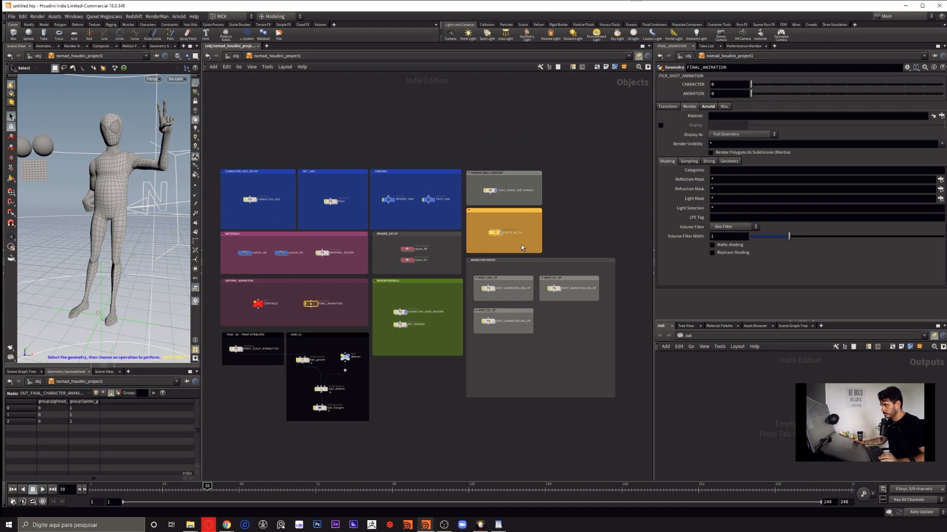
{"action": "middle_click_drag", "start_coordinate": [388, 403], "coordinate": [460, 395]}
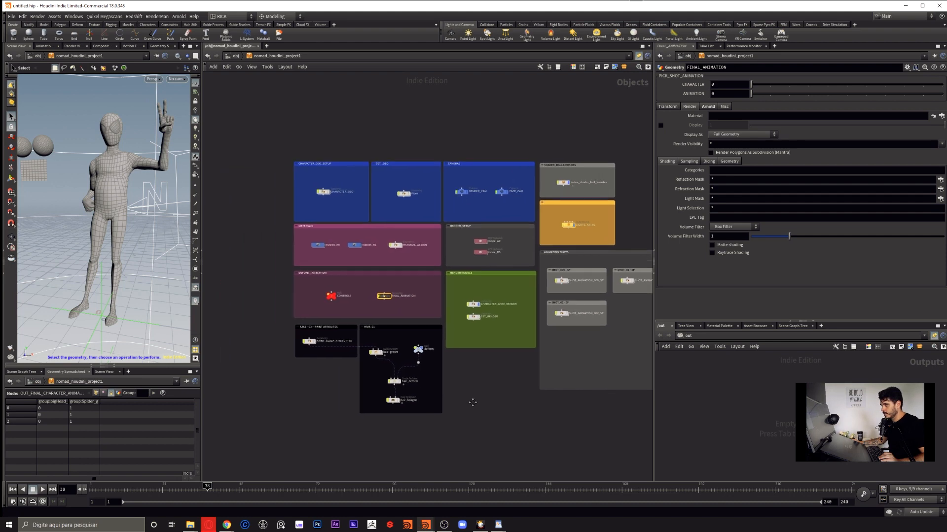
{"action": "scroll", "coordinate": [461, 394], "scroll_direction": "up", "scroll_amount": 3}
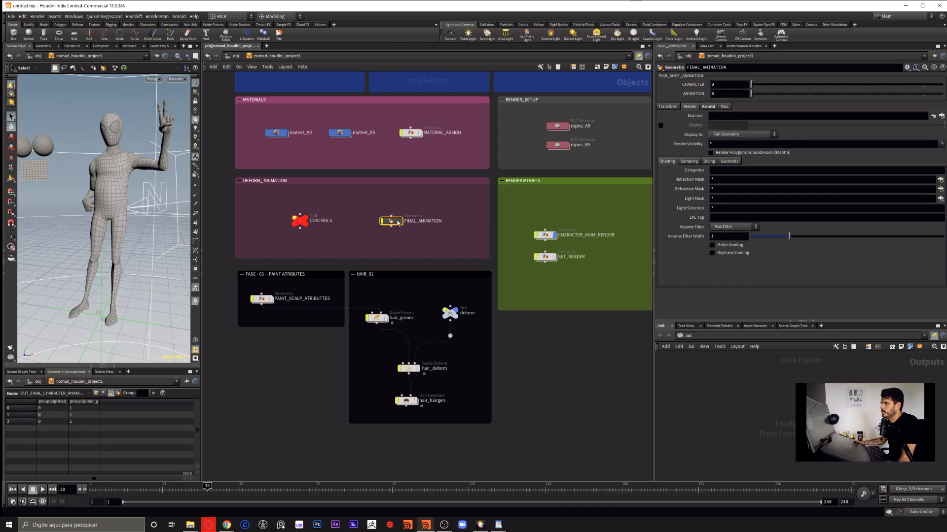
{"action": "left_click_drag", "start_coordinate": [392, 228], "coordinate": [446, 308]}
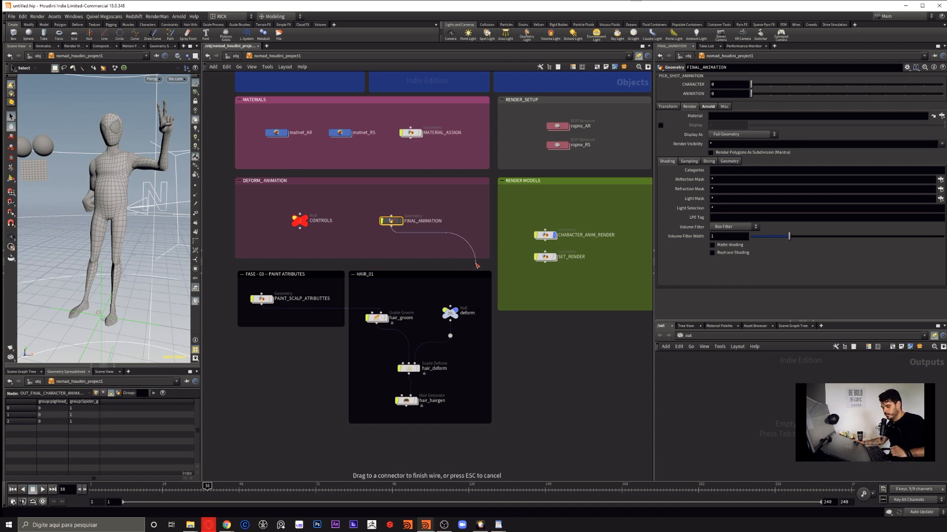
{"action": "key", "text": "Escape"}
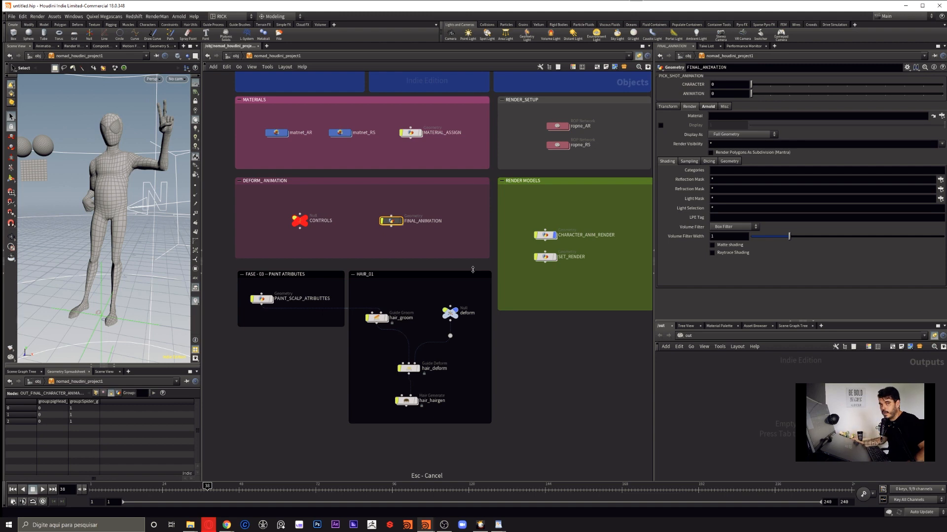
Shorten the ANIMATION SHOTS network box so its lower edge aligns with the RENDER MODELS box.
{"action": "scroll", "coordinate": [558, 328], "scroll_direction": "down", "scroll_amount": 2}
{"action": "middle_click_drag", "start_coordinate": [541, 353], "coordinate": [505, 368]}
{"action": "scroll", "coordinate": [505, 367], "scroll_direction": "up", "scroll_amount": 2}
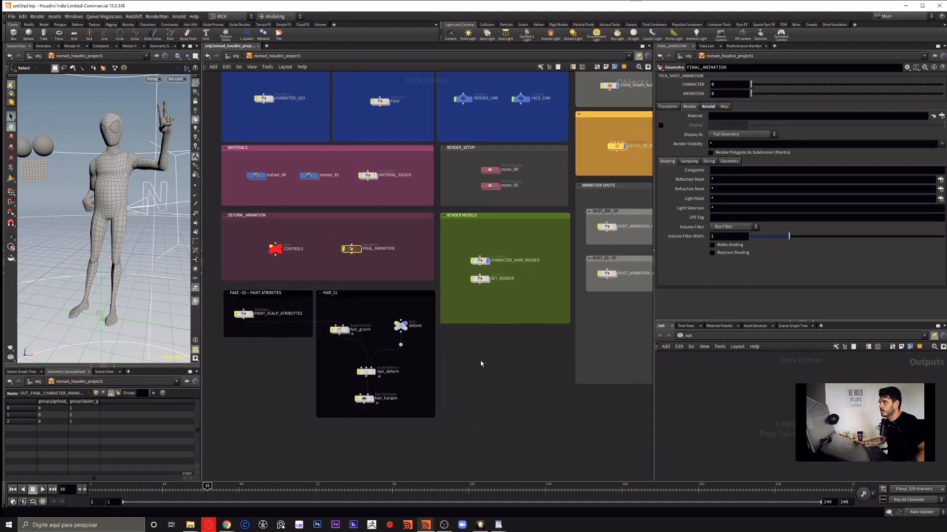
{"action": "scroll", "coordinate": [494, 371], "scroll_direction": "down", "scroll_amount": 3}
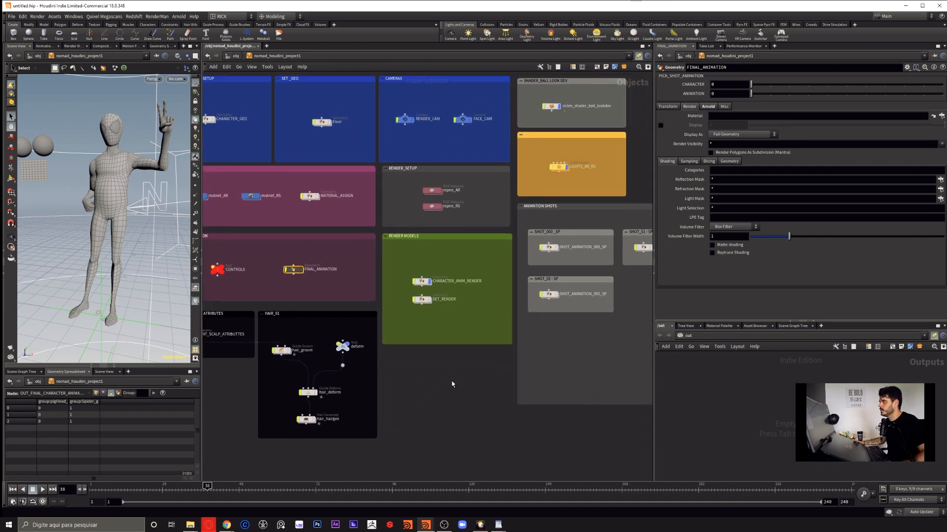
{"action": "scroll", "coordinate": [458, 385], "scroll_direction": "down", "scroll_amount": 4}
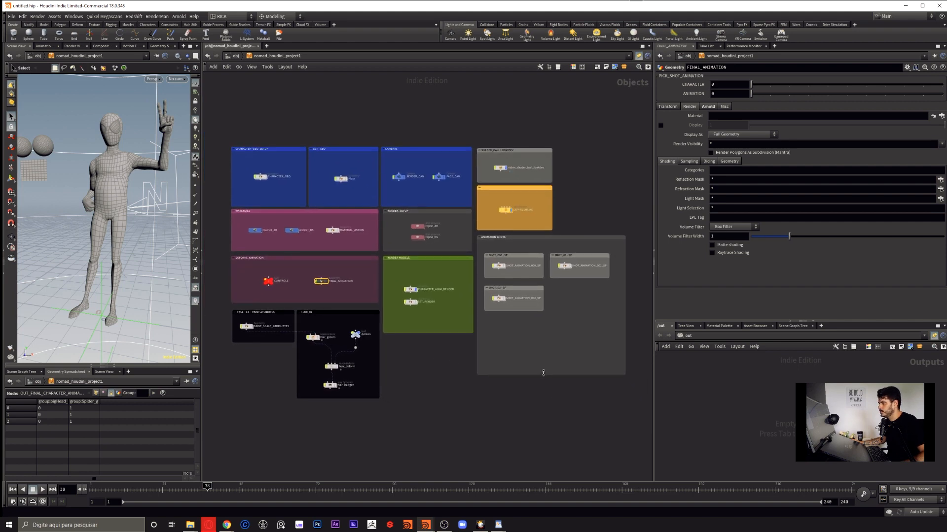
{"action": "left_click_drag", "start_coordinate": [544, 373], "coordinate": [539, 334]}
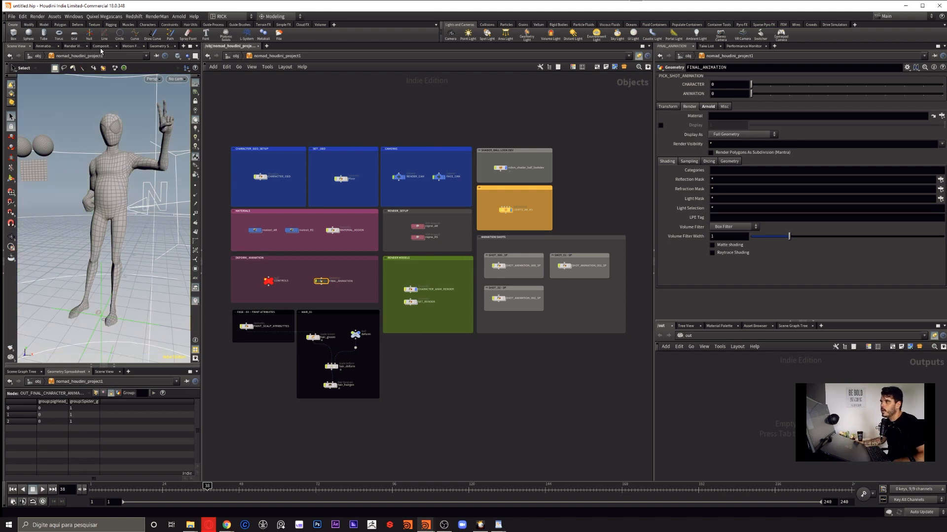
Show the Render View in a wider pane and choose the ropne_AR/arnold1 render node.
{"action": "left_click", "coordinate": [72, 46]}
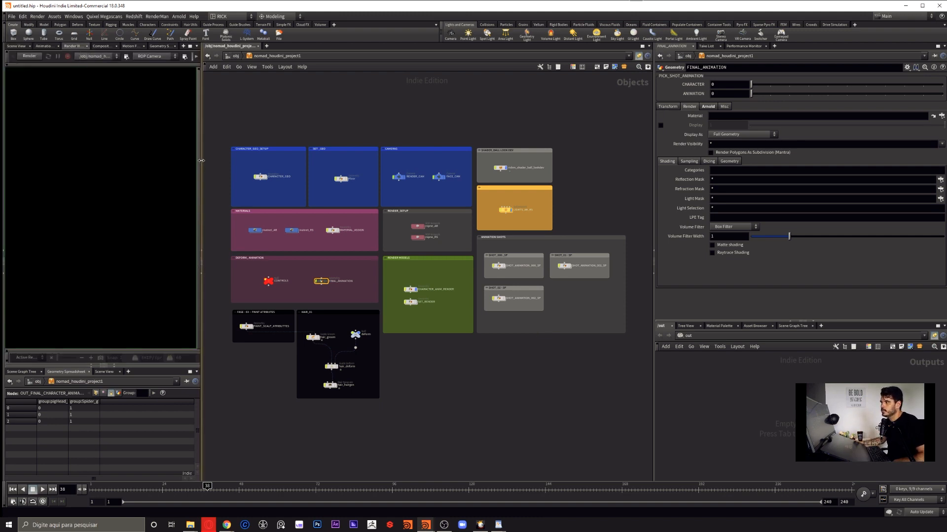
{"action": "left_click_drag", "start_coordinate": [201, 173], "coordinate": [299, 173]}
{"action": "left_click", "coordinate": [98, 57]}
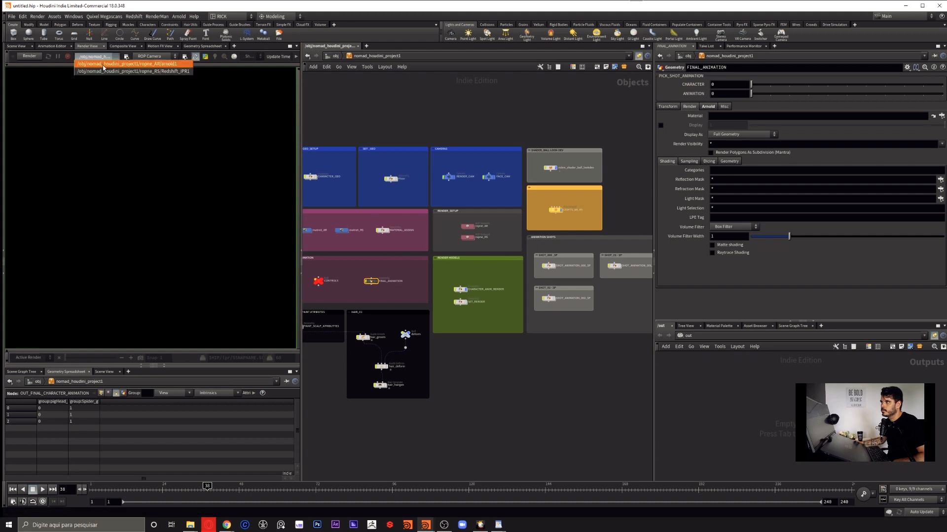
{"action": "left_click", "coordinate": [107, 70]}
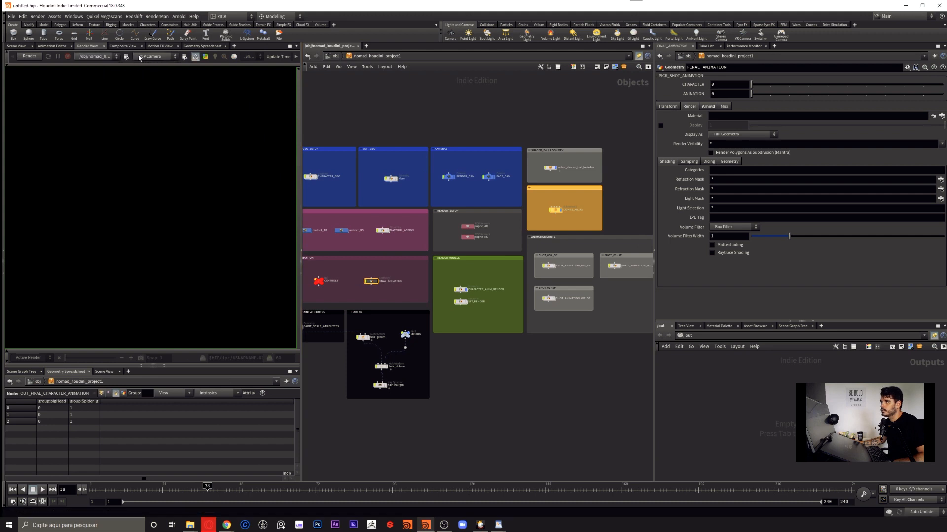
Replace the ROP camera with a project camera and start the Arnold render of the posed character.
{"action": "left_click", "coordinate": [164, 57]}
{"action": "left_click", "coordinate": [137, 74]}
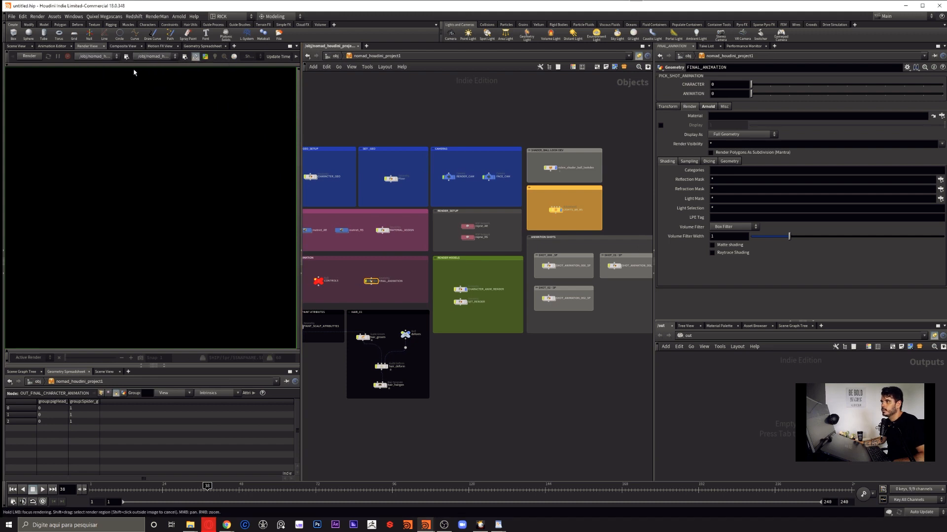
{"action": "left_click", "coordinate": [204, 57]}
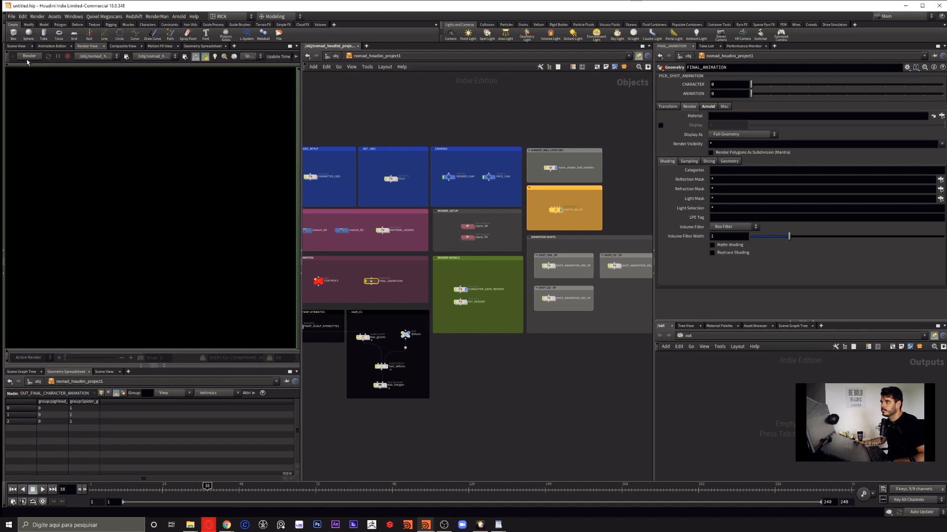
{"action": "left_click", "coordinate": [29, 58]}
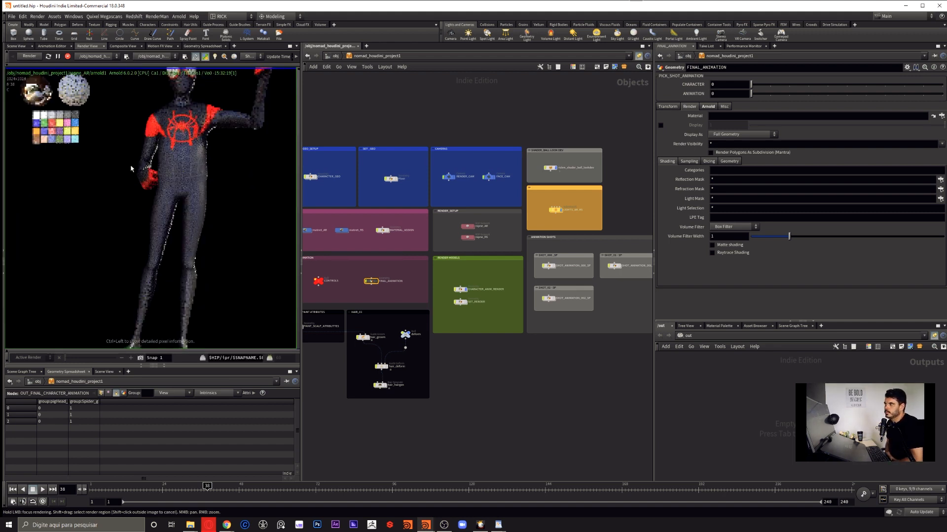
Frame the whole character and shader balls in the Render View and stop the Arnold render.
{"action": "scroll", "coordinate": [188, 179], "scroll_direction": "down", "scroll_amount": 4}
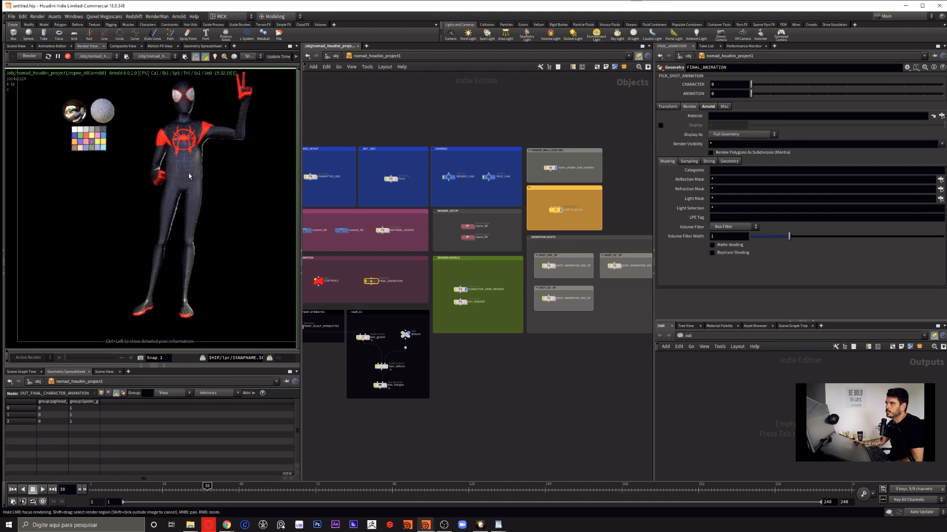
{"action": "middle_click_drag", "start_coordinate": [190, 185], "coordinate": [179, 188]}
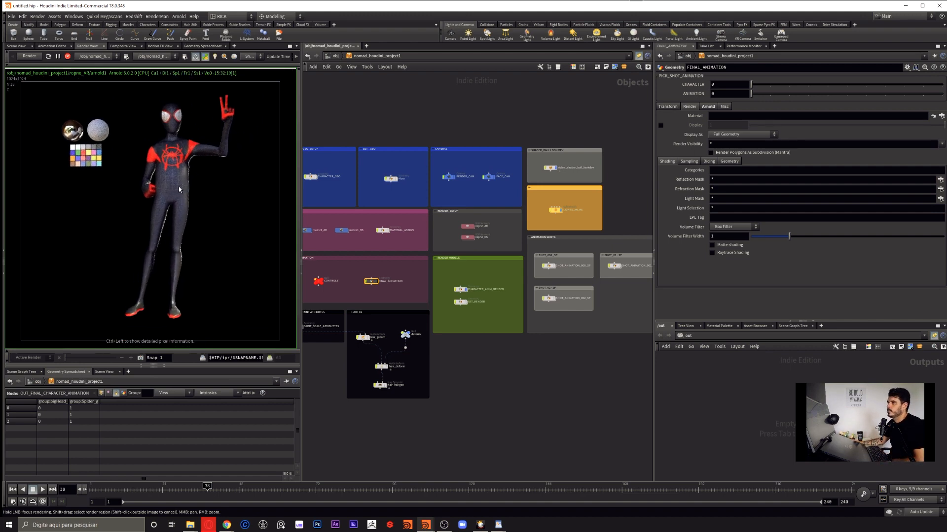
{"action": "left_click", "coordinate": [70, 59]}
Try the AR_RS parameter of the CONTROLS node at 1 and return it to 0.
{"action": "middle_click_drag", "start_coordinate": [439, 376], "coordinate": [509, 378]}
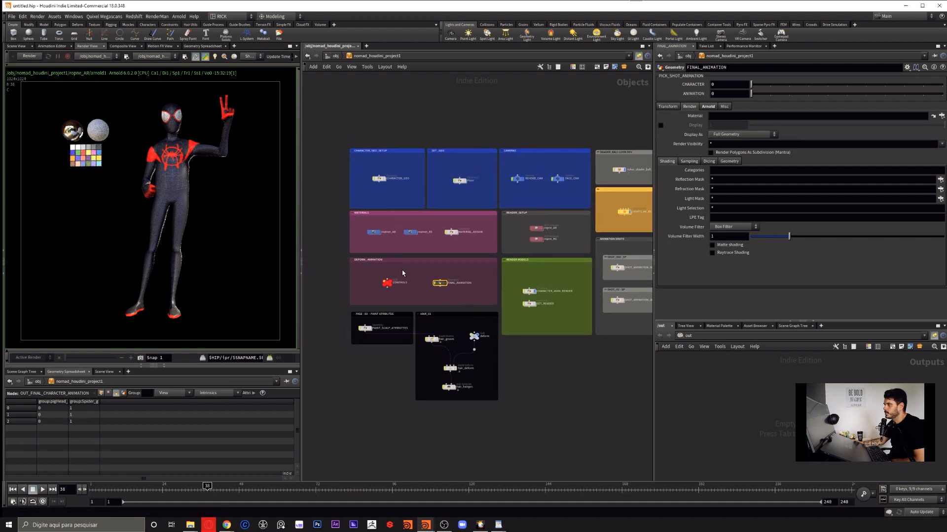
{"action": "left_click", "coordinate": [387, 283]}
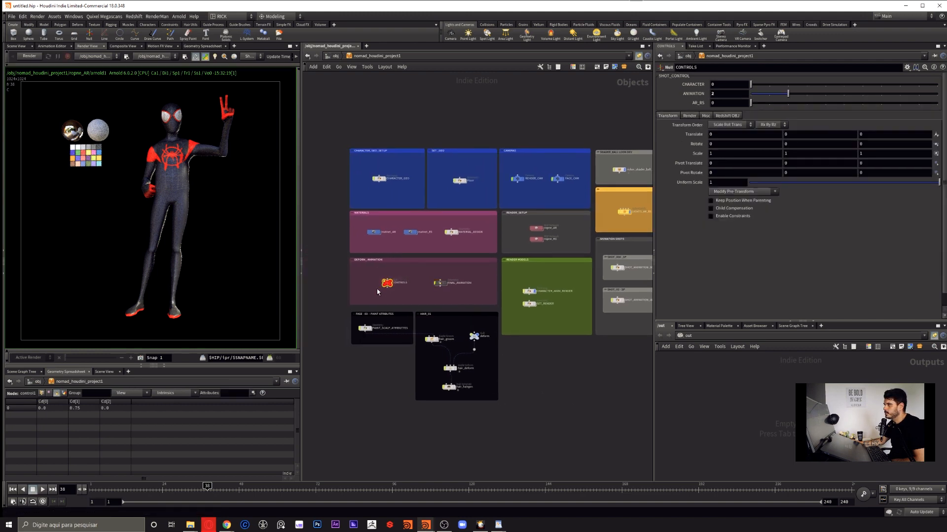
{"action": "left_click", "coordinate": [768, 104]}
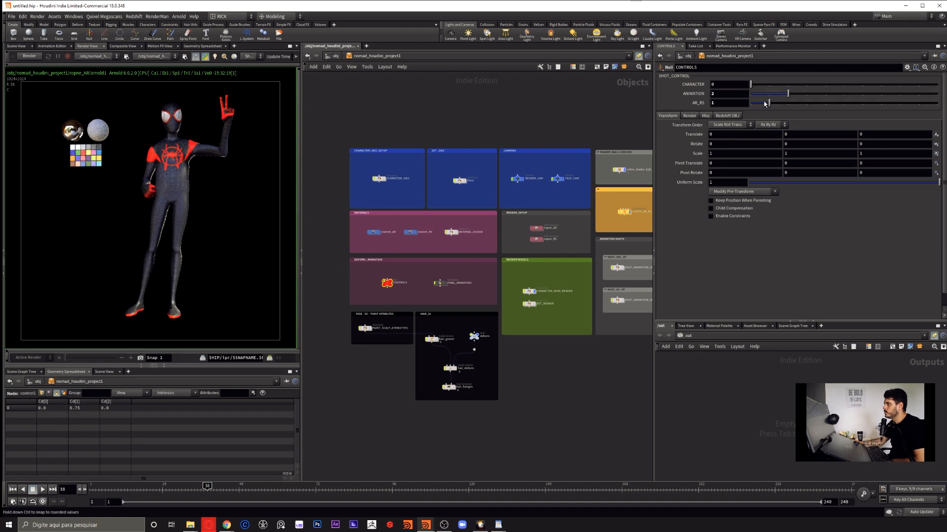
{"action": "left_click_drag", "start_coordinate": [767, 104], "coordinate": [750, 104]}
Examine the Redshift materials inside the matnet_RS network and return to the project level.
{"action": "scroll", "coordinate": [380, 262], "scroll_direction": "up", "scroll_amount": 4}
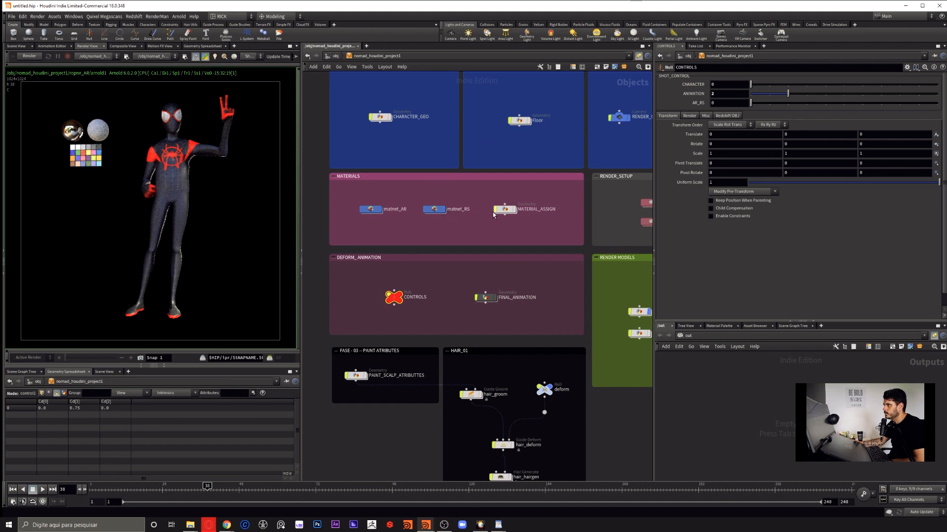
{"action": "left_click", "coordinate": [440, 211]}
{"action": "double_click", "coordinate": [440, 211]}
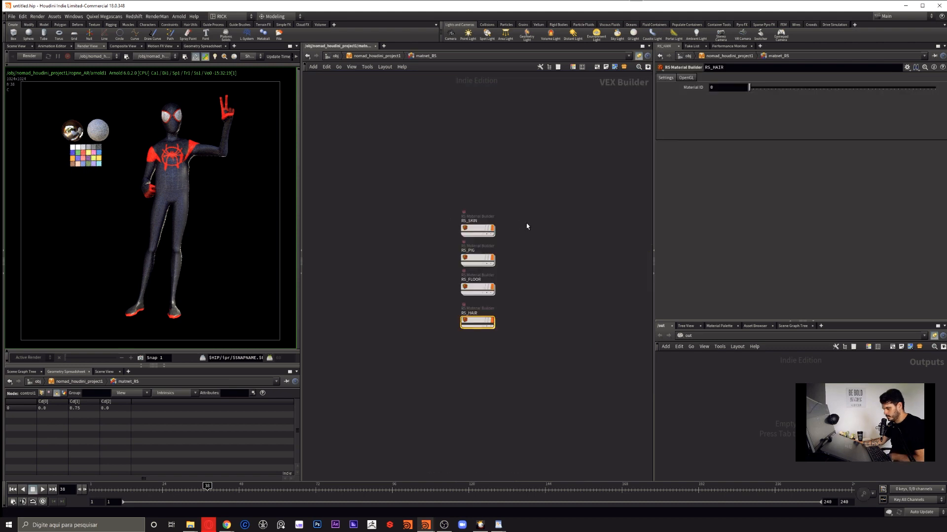
{"action": "key", "text": "u"}
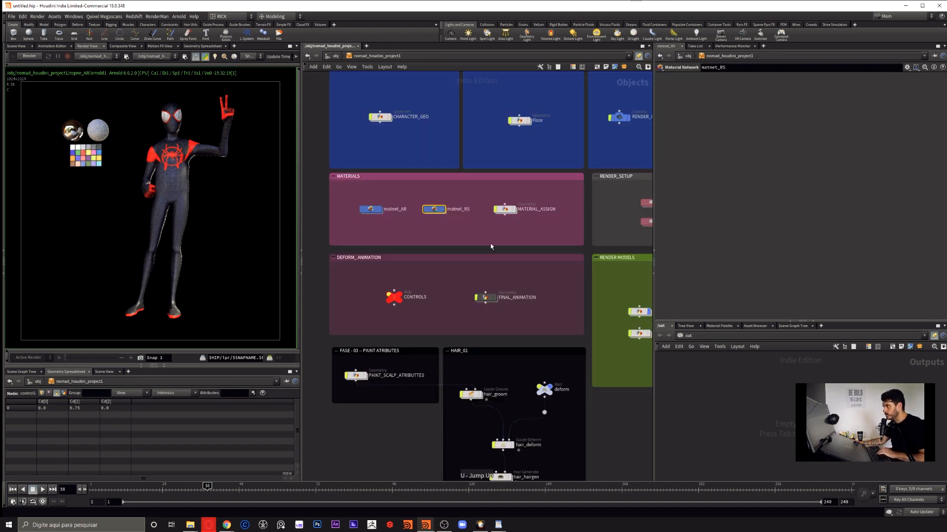
In MATERIAL_ASSIGN, copy AR_mat_SKIN into the RS_SHADERS branch below IN_RS_mat and remove the trailing 1 from the copy's name.
{"action": "double_click", "coordinate": [507, 209]}
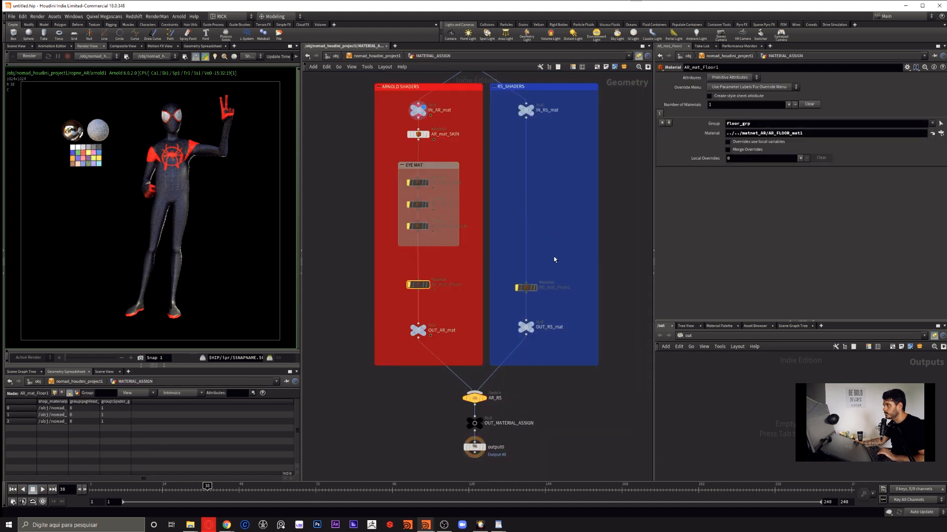
{"action": "left_click", "coordinate": [556, 225]}
{"action": "middle_click_drag", "start_coordinate": [558, 220], "coordinate": [553, 288]}
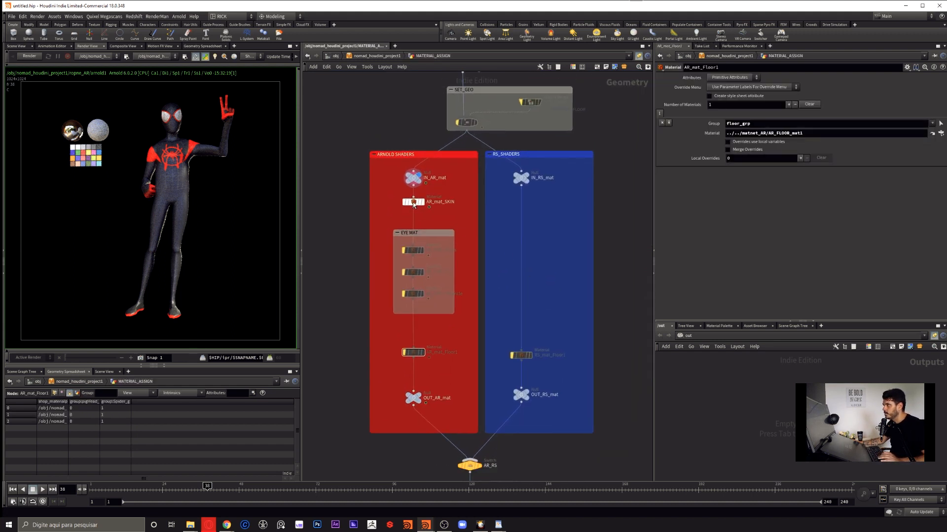
{"action": "mouse_move", "coordinate": [413, 202]}
{"action": "left_mouse_down", "text": "alt"}
{"action": "mouse_move", "coordinate": [561, 244]}
{"action": "mouse_move", "coordinate": [565, 219]}
{"action": "mouse_move", "coordinate": [531, 233]}
{"action": "mouse_move", "coordinate": [522, 219]}
{"action": "left_mouse_up", "text": "alt"}
{"action": "key", "text": "y"}
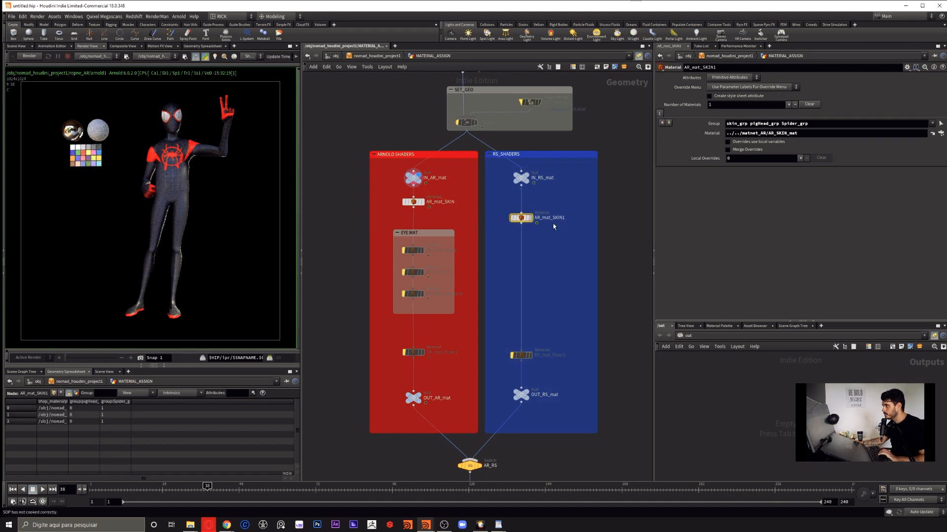
{"action": "left_click", "coordinate": [556, 217]}
{"action": "key", "text": "BackSpace"}
{"action": "key", "text": "Return"}
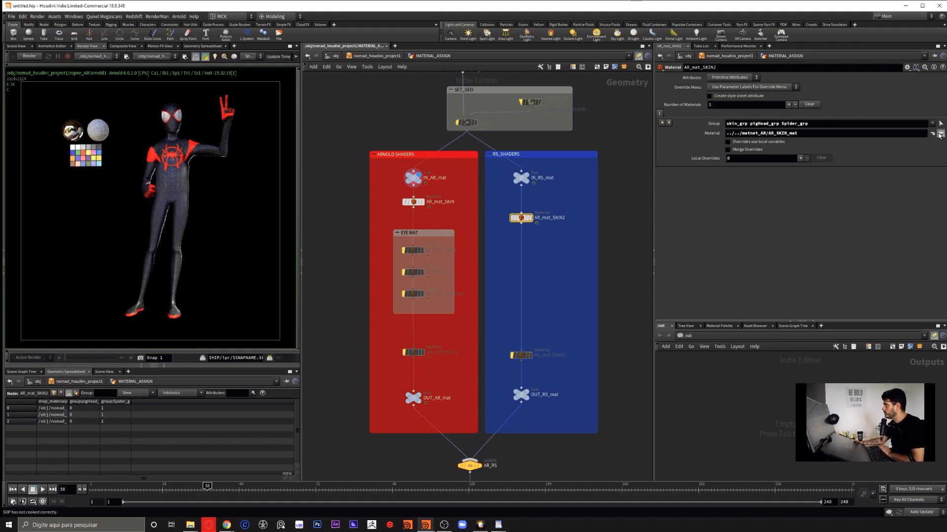
Assign the RS_SKIN material from matnet_RS to the copied skin material node and return to the project level.
{"action": "left_click", "coordinate": [940, 133]}
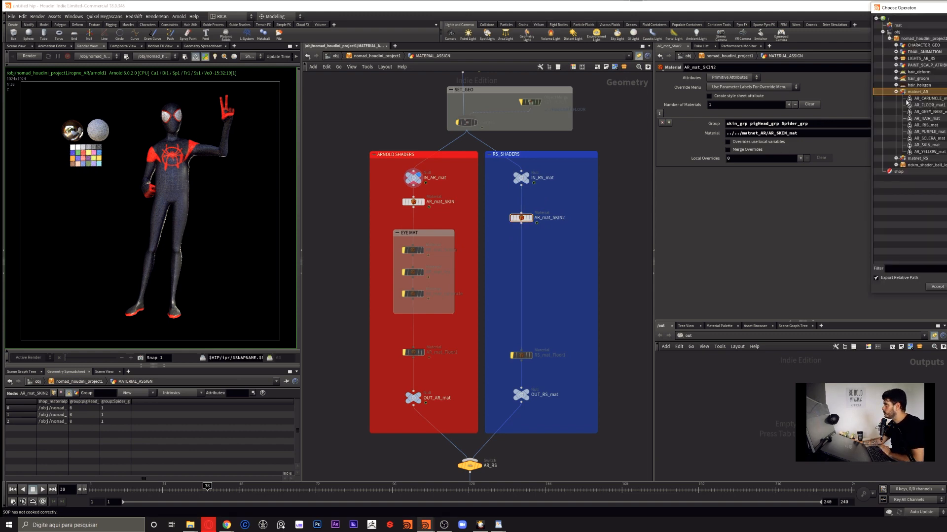
{"action": "left_click", "coordinate": [895, 92]}
{"action": "left_click", "coordinate": [896, 98]}
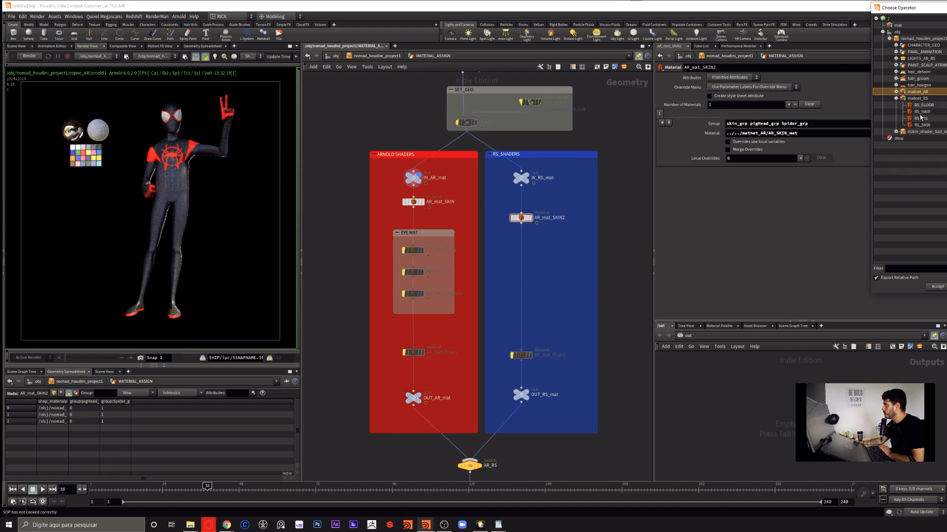
{"action": "left_click", "coordinate": [923, 125]}
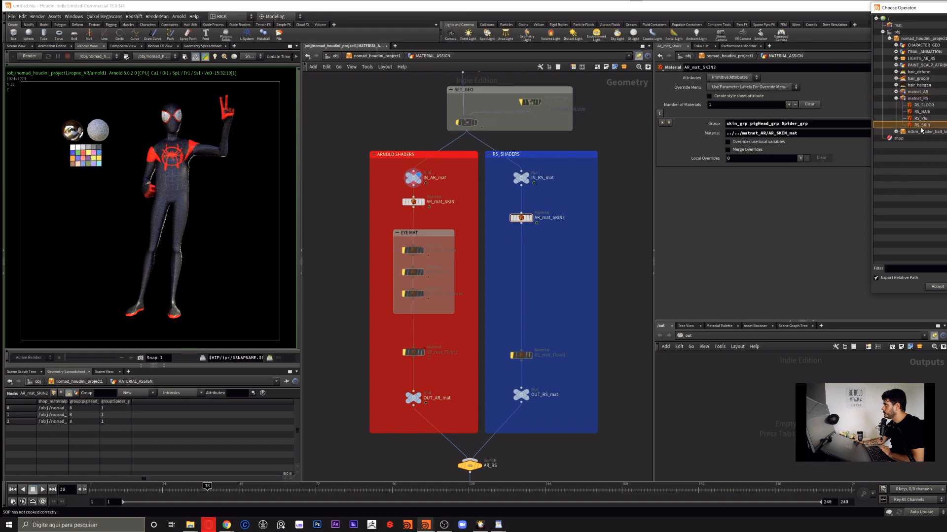
{"action": "left_click", "coordinate": [936, 287]}
{"action": "key", "text": "u"}
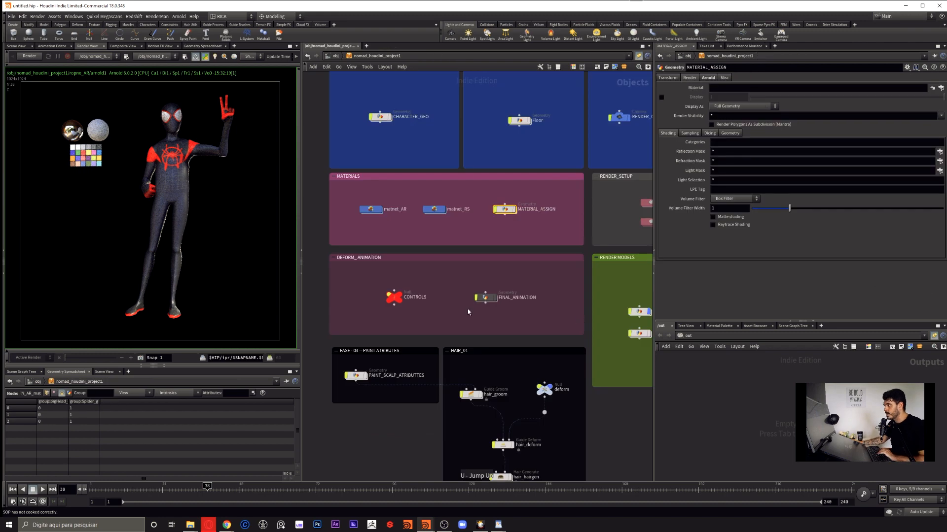
Examine the texture sampler's file inside the RS_SKIN material of matnet_RS and return to the project level.
{"action": "double_click", "coordinate": [428, 210]}
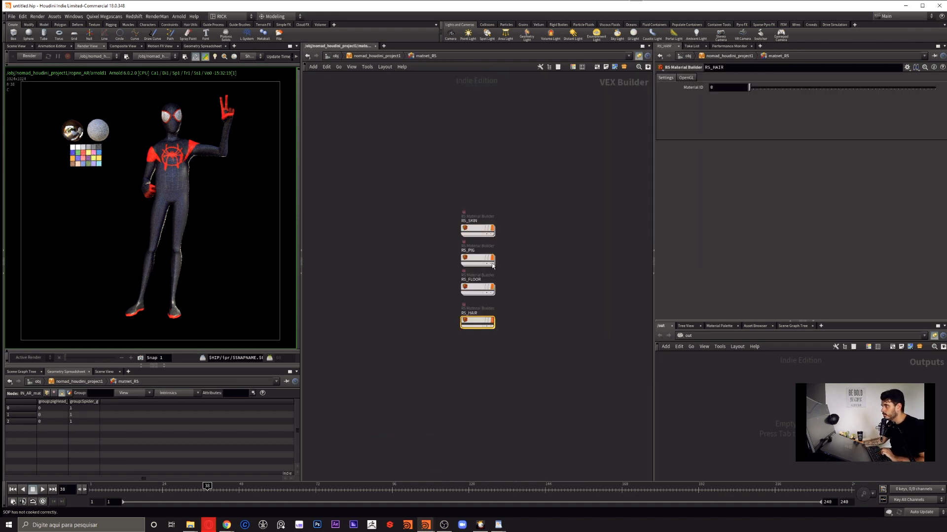
{"action": "double_click", "coordinate": [478, 231]}
{"action": "left_click", "coordinate": [388, 261]}
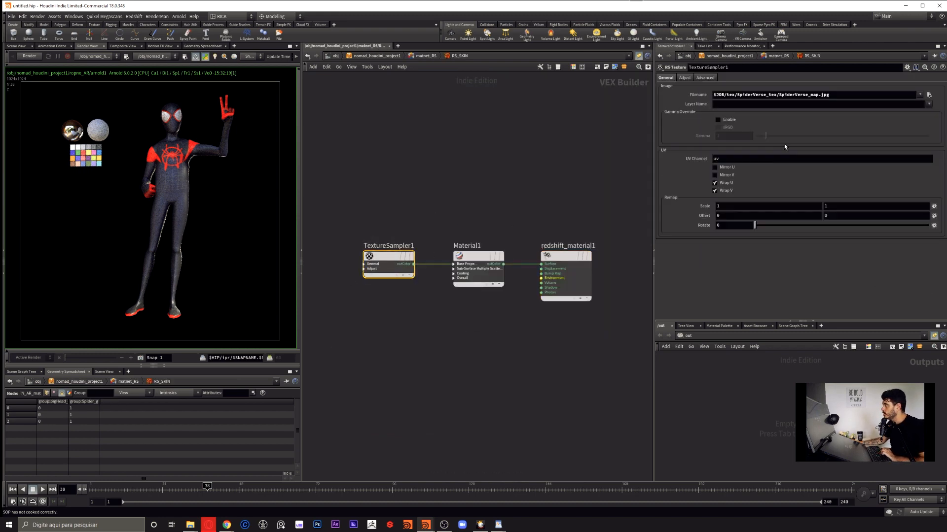
{"action": "key", "text": "u"}
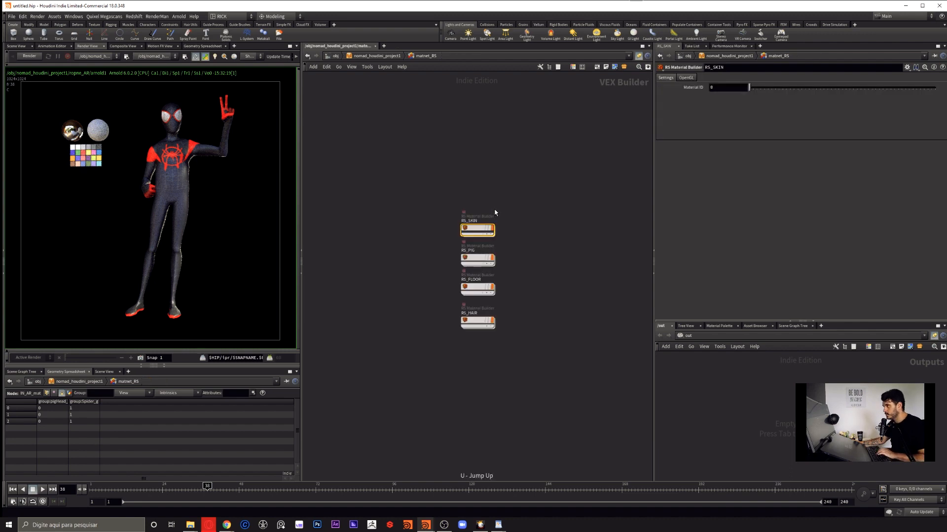
{"action": "key", "text": "u"}
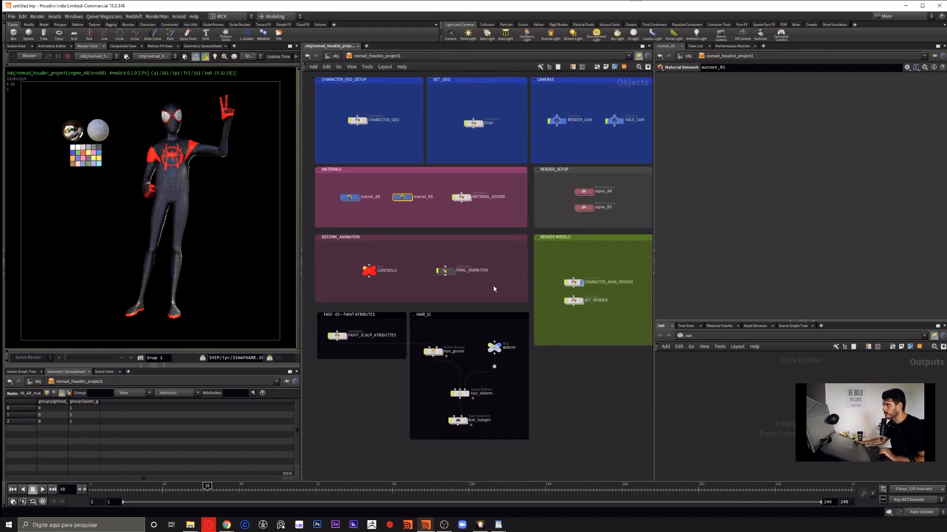
Set AR_RS to 1 on the CONTROLS node and start a render with the ropne_RS/Redshift_IPR node.
{"action": "left_click_drag", "start_coordinate": [394, 253], "coordinate": [357, 286]}
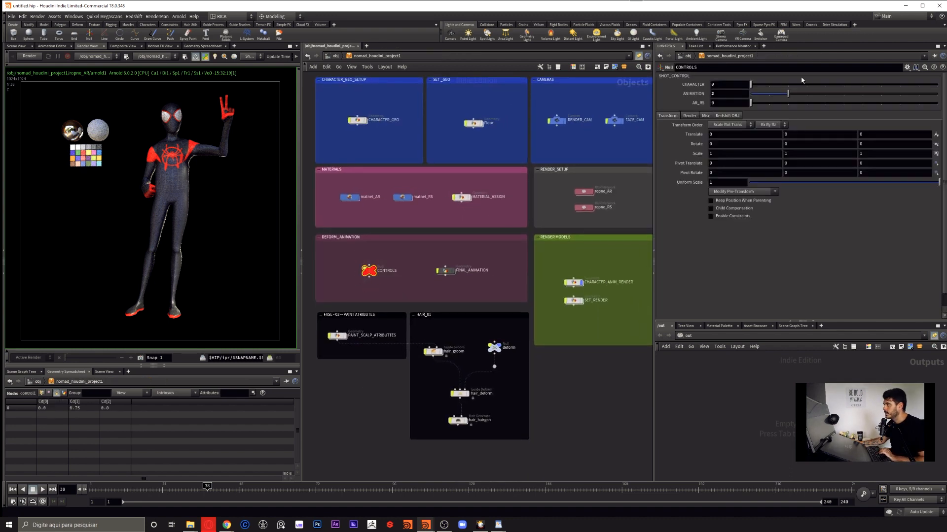
{"action": "left_click_drag", "start_coordinate": [751, 103], "coordinate": [773, 104]}
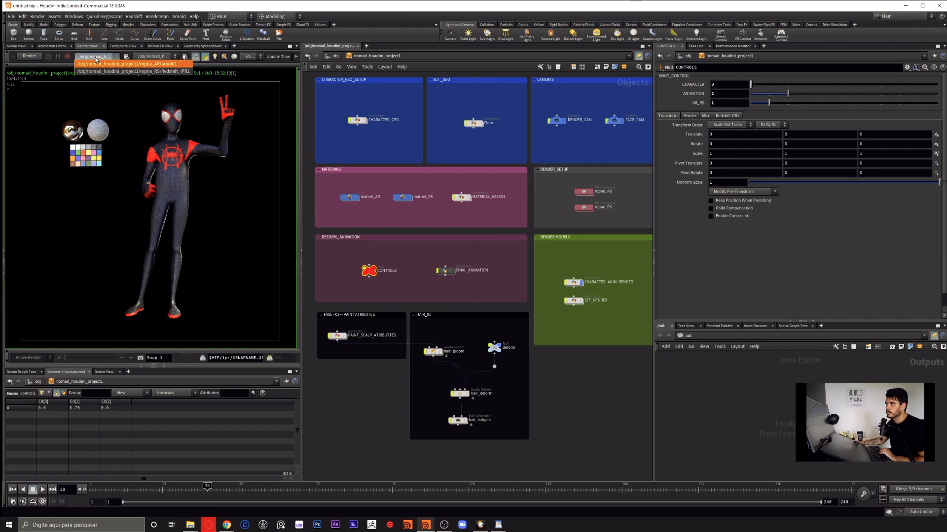
{"action": "left_click", "coordinate": [29, 56]}
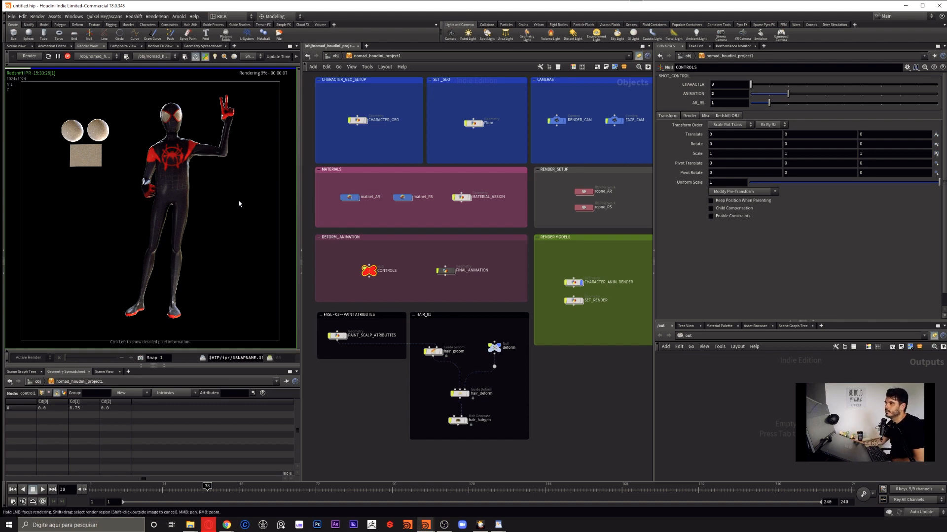
Set ARNOLD_or_REDSHIFT to 1 on the shader ball lookdev node and restart the Redshift render.
{"action": "middle_click_drag", "start_coordinate": [460, 255], "coordinate": [352, 353]}
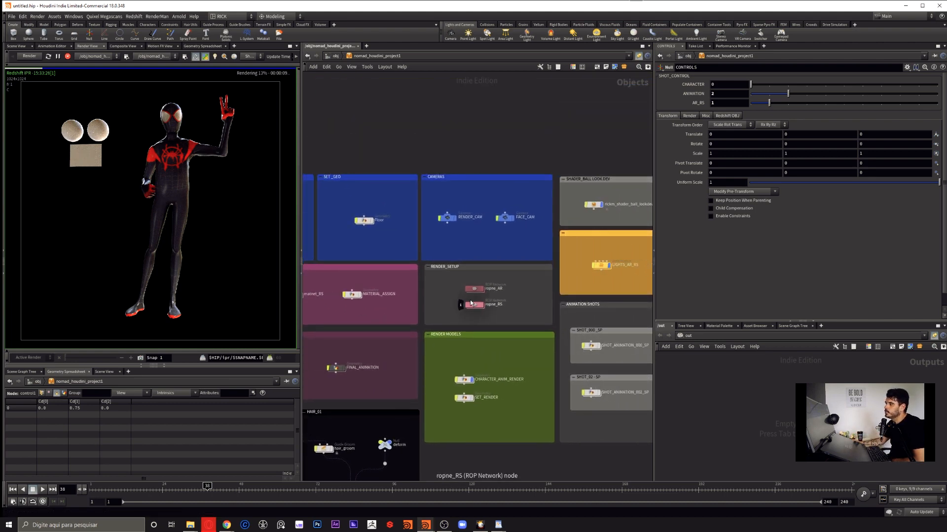
{"action": "middle_click", "coordinate": [470, 301]}
{"action": "middle_click_drag", "start_coordinate": [572, 269], "coordinate": [511, 253]}
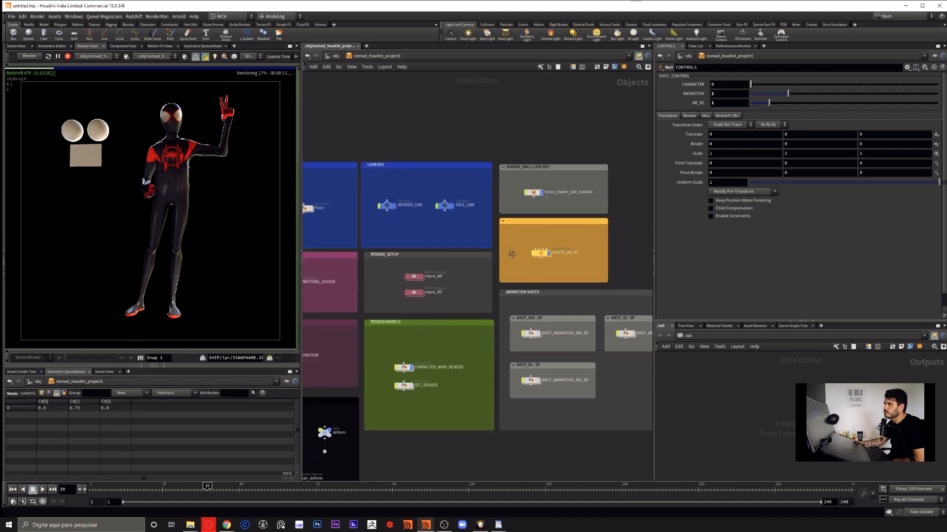
{"action": "left_click", "coordinate": [554, 254]}
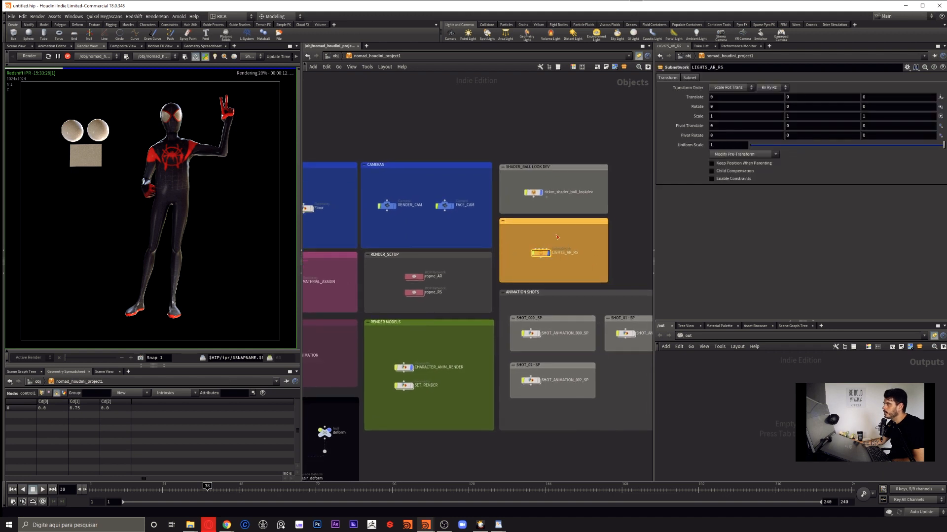
{"action": "left_click", "coordinate": [533, 197]}
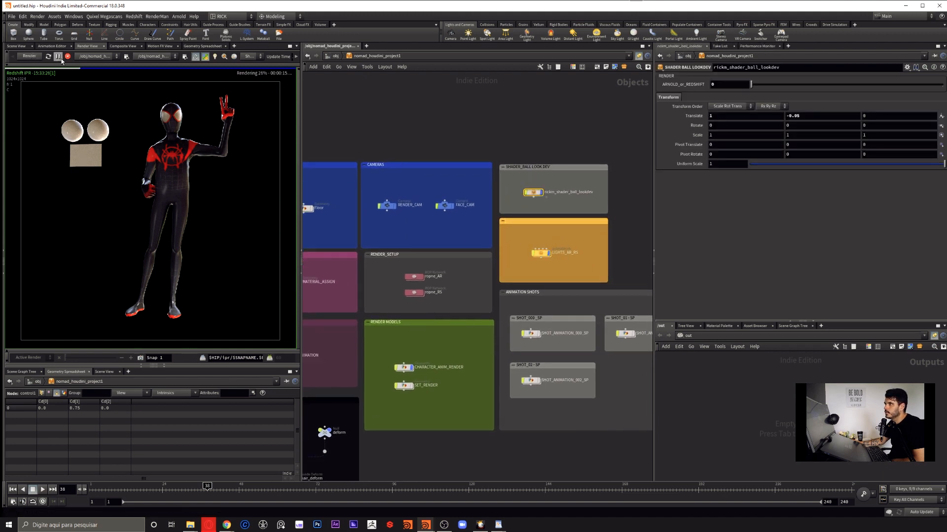
{"action": "left_click", "coordinate": [17, 46]}
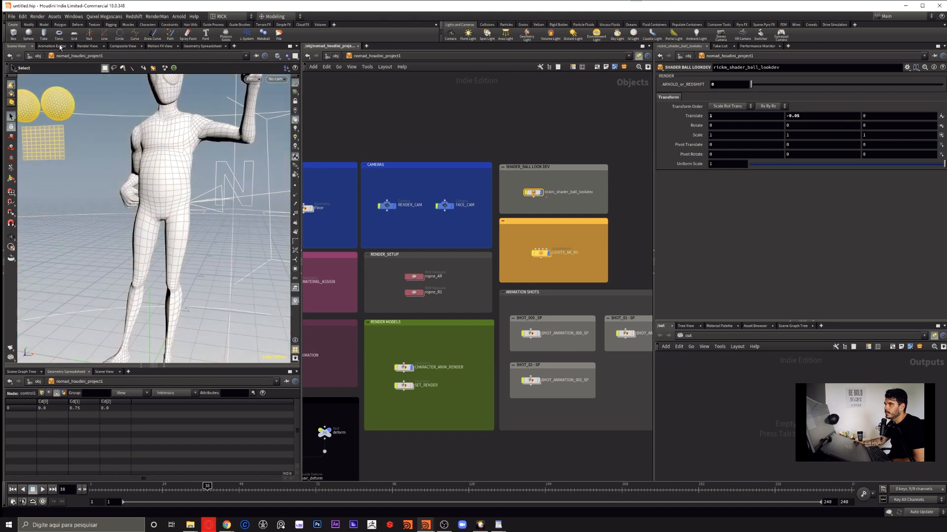
{"action": "left_click", "coordinate": [87, 46]}
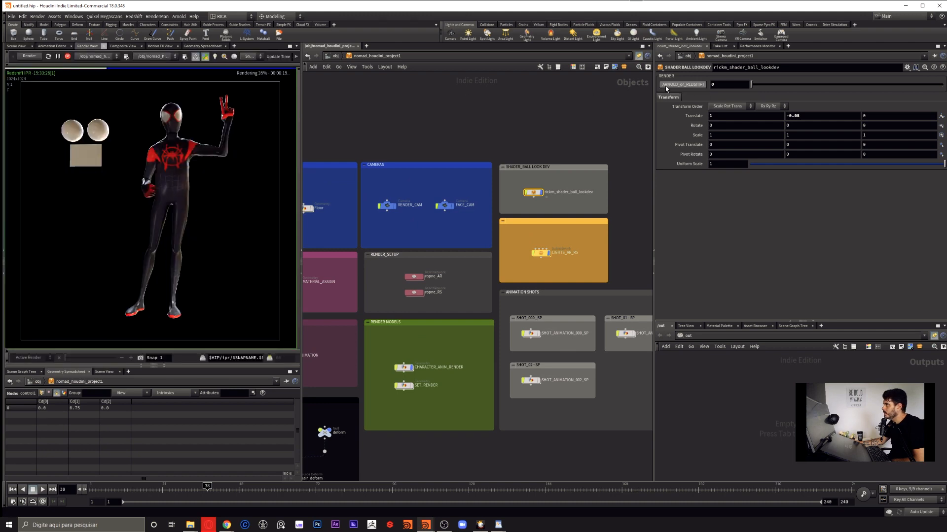
{"action": "left_click", "coordinate": [793, 88]}
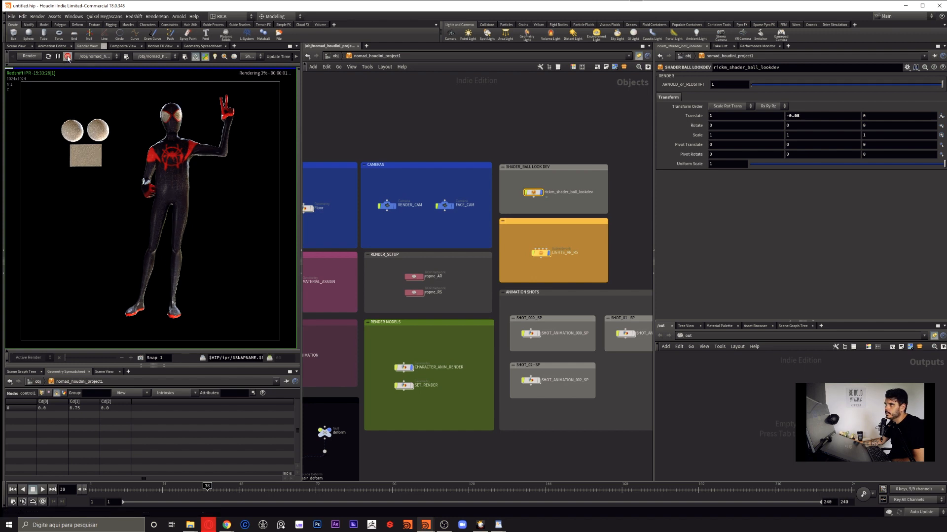
{"action": "left_click", "coordinate": [36, 58]}
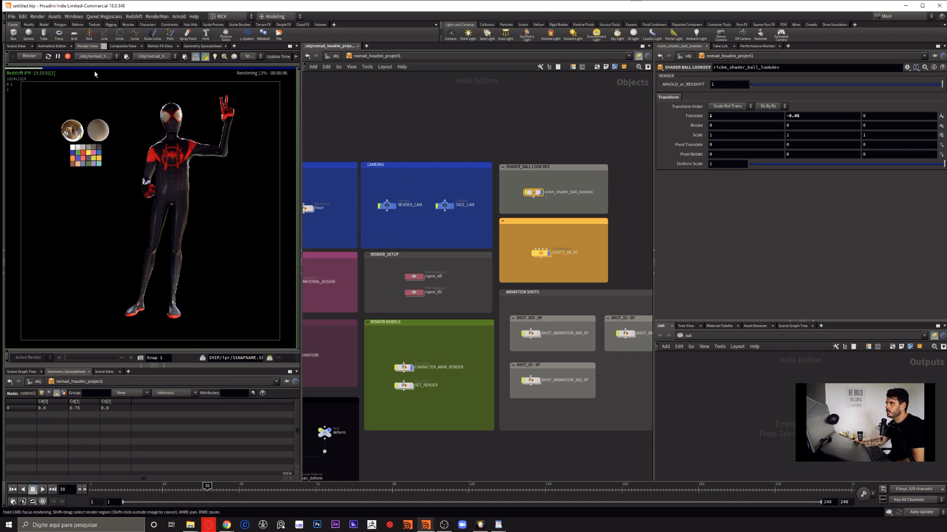
Stop the Redshift render and frame the full character with the shader balls in the Scene View.
{"action": "left_click", "coordinate": [67, 56]}
{"action": "left_click", "coordinate": [22, 46]}
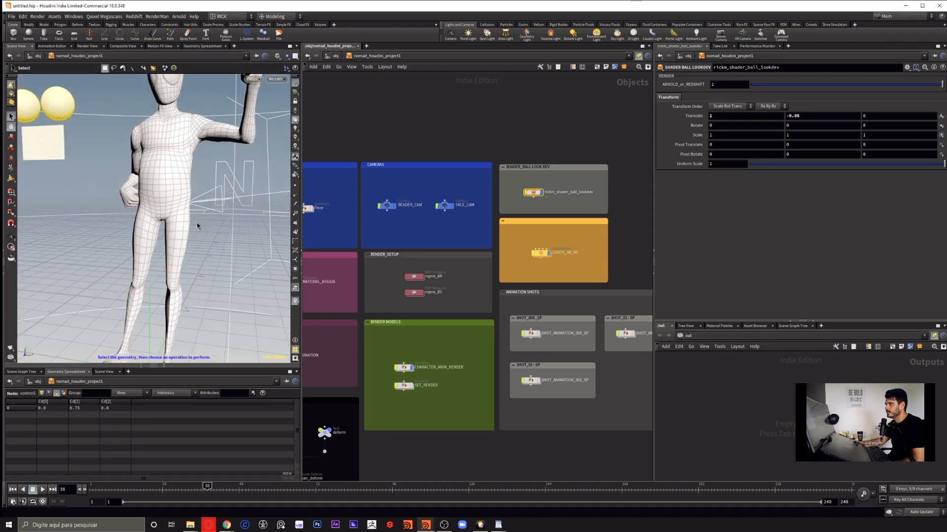
{"action": "right_click_drag", "start_coordinate": [209, 204], "coordinate": [188, 212], "text": "alt"}
{"action": "middle_click_drag", "start_coordinate": [188, 212], "coordinate": [182, 218], "text": "alt"}
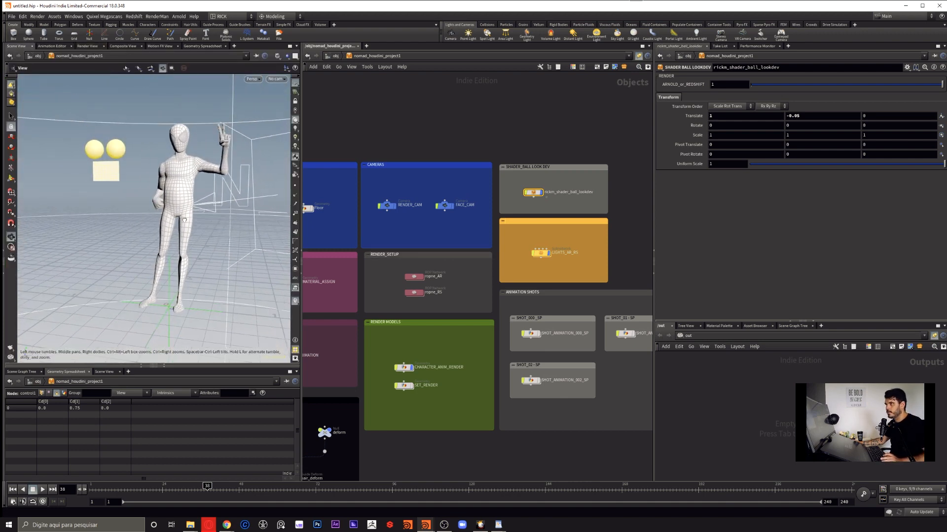
{"action": "left_click_drag", "start_coordinate": [183, 218], "coordinate": [236, 216], "text": "alt"}
Widen the network editor pane and narrow the ANIMATION SHOTS box slightly at its right edge.
{"action": "left_click", "coordinate": [509, 131]}
{"action": "scroll", "coordinate": [450, 255], "scroll_direction": "down", "scroll_amount": 5}
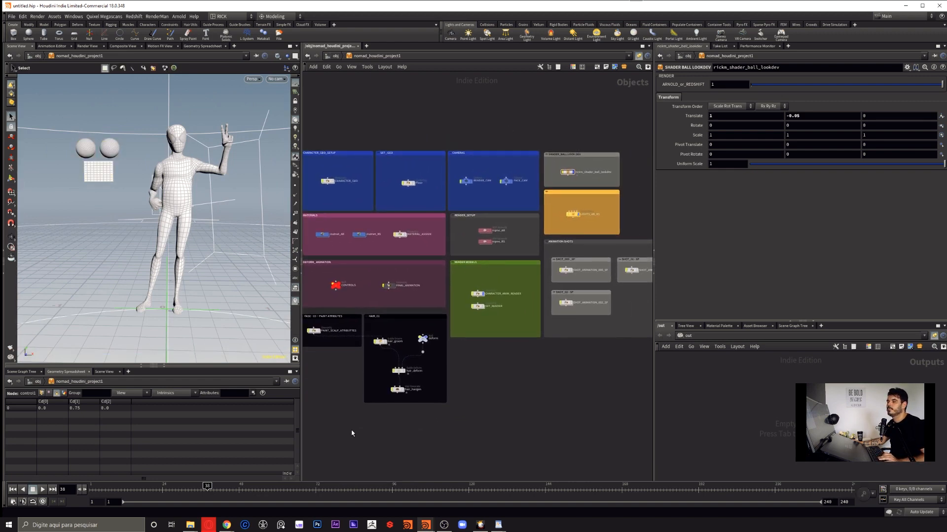
{"action": "left_click_drag", "start_coordinate": [301, 419], "coordinate": [238, 420]}
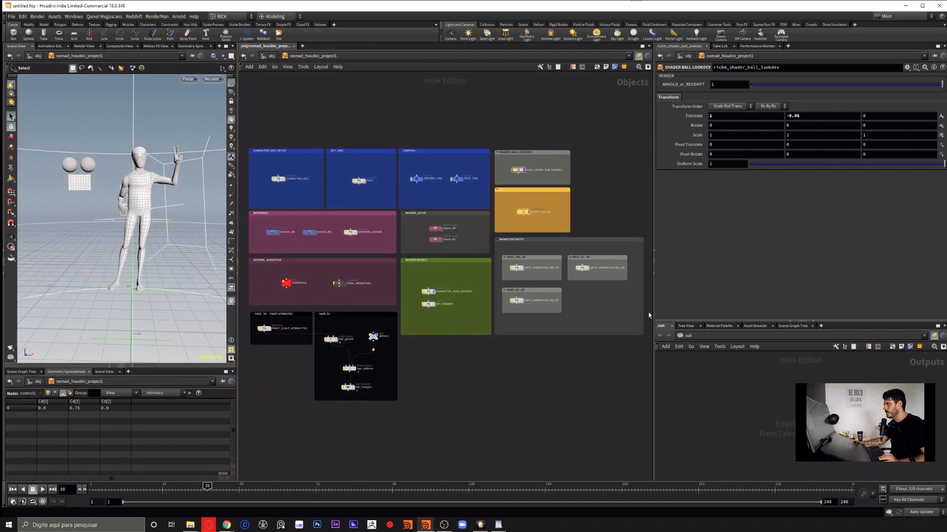
{"action": "left_click_drag", "start_coordinate": [643, 311], "coordinate": [635, 311]}
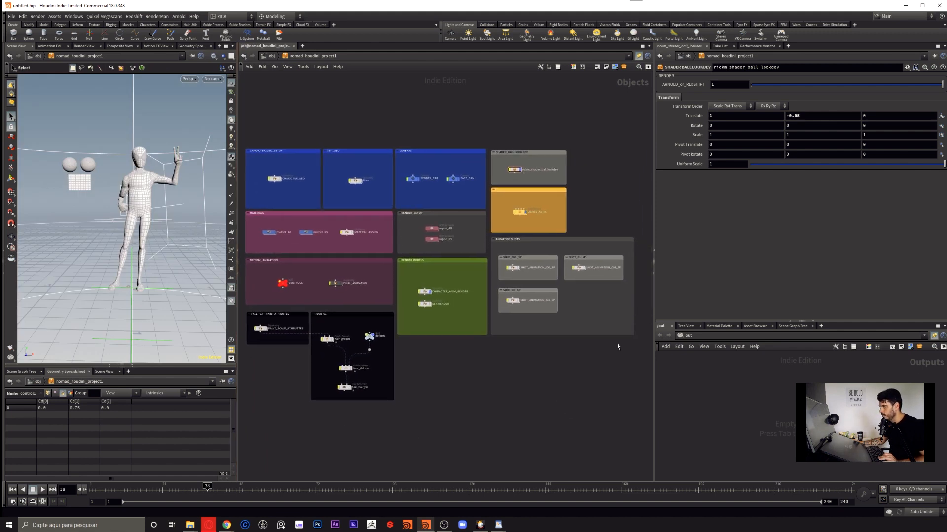
{"action": "middle_click_drag", "start_coordinate": [566, 381], "coordinate": [578, 376]}
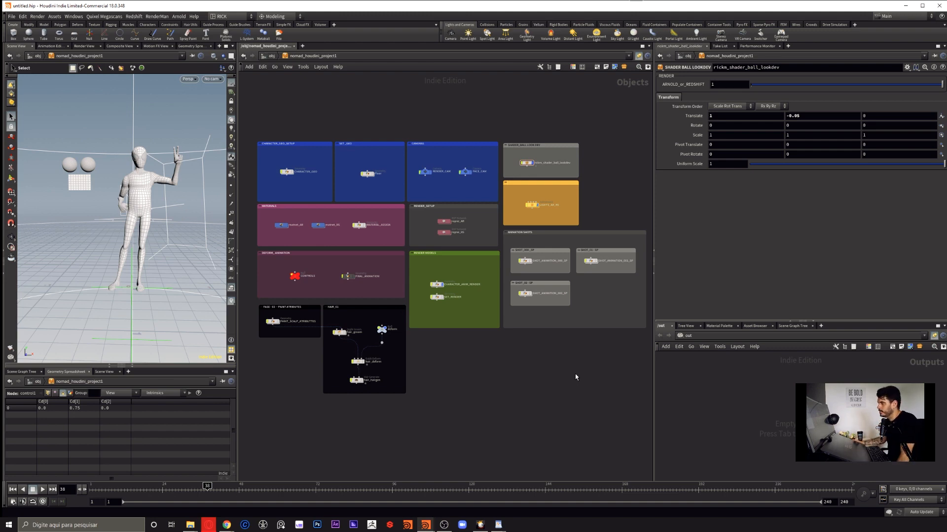
Switch to the LOOK DEV HOUDINI presentation in Chrome and show the Look Dev Workflow slide, followed by the Obrigado! slide.
{"action": "left_click", "coordinate": [905, 5]}
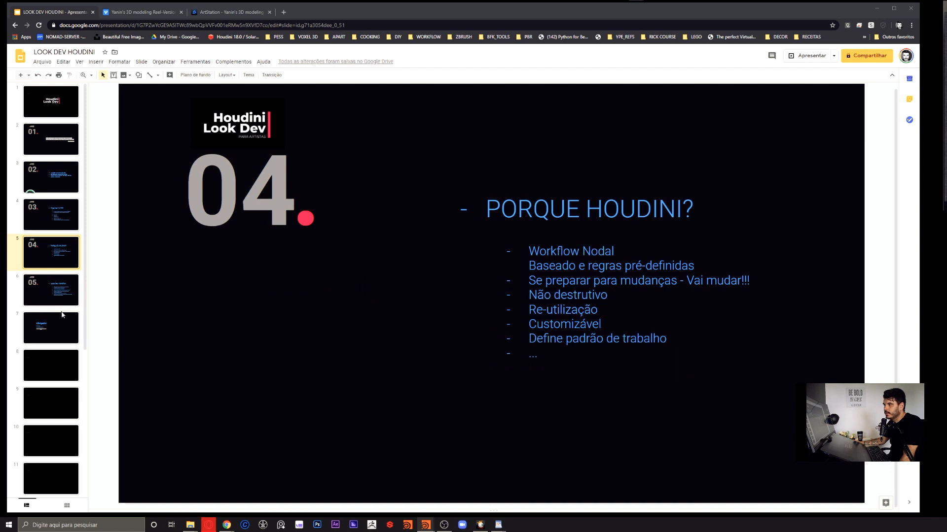
{"action": "left_click", "coordinate": [65, 302]}
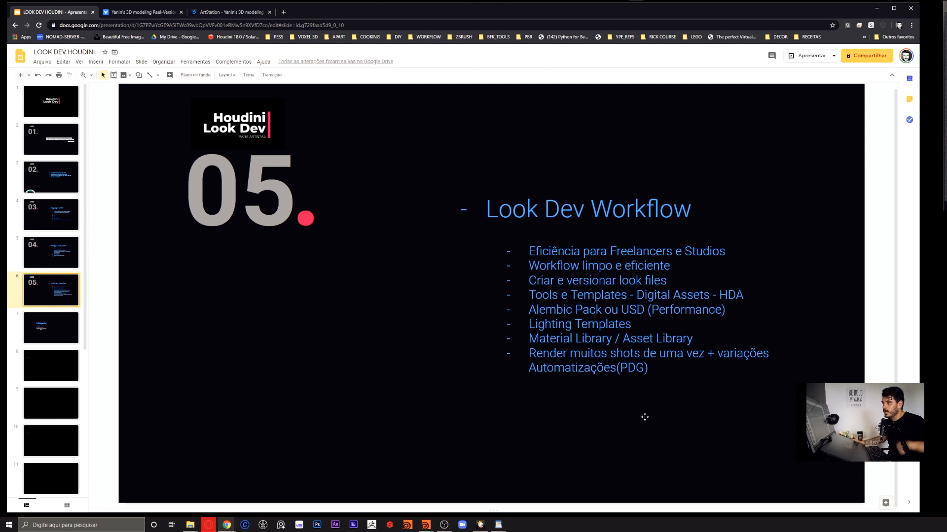
{"action": "left_click", "coordinate": [30, 332]}
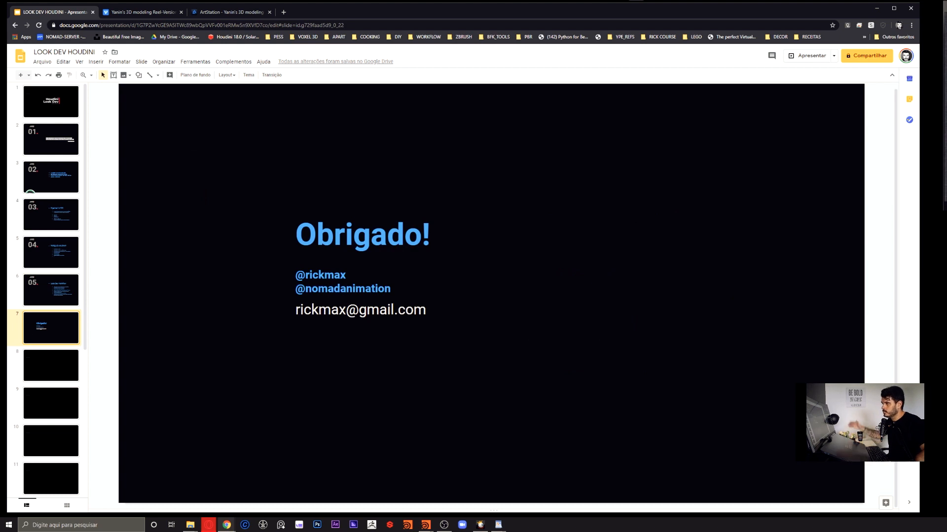